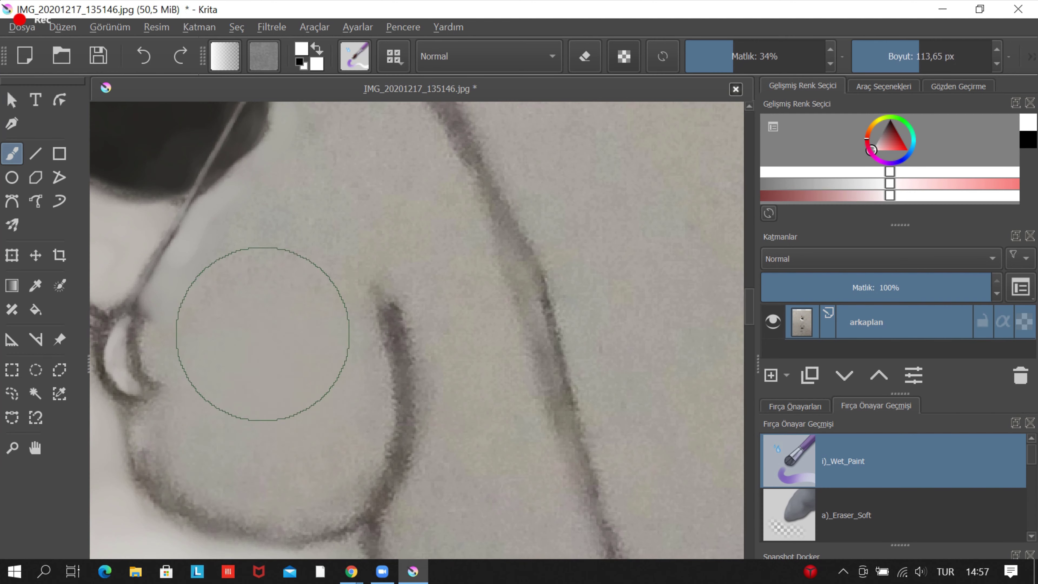
# Lighten the sweater's chest shading with broad pale Wet_Paint strokes at about 44% opacity.
pyautogui.scroll(2, 297, 322)
pyautogui.scroll(3, 297, 322)
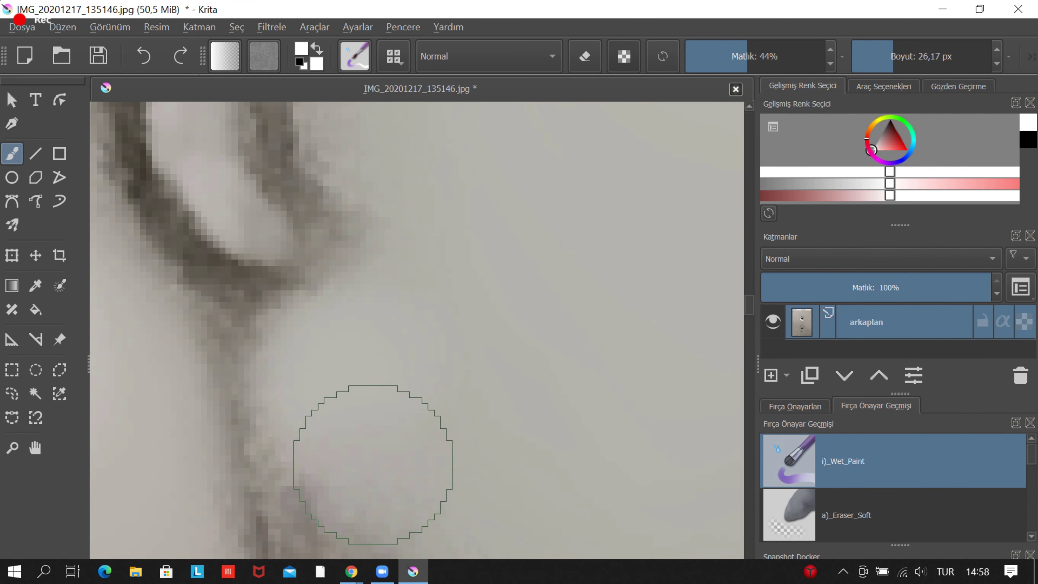
pyautogui.scroll(-1, 359, 440)
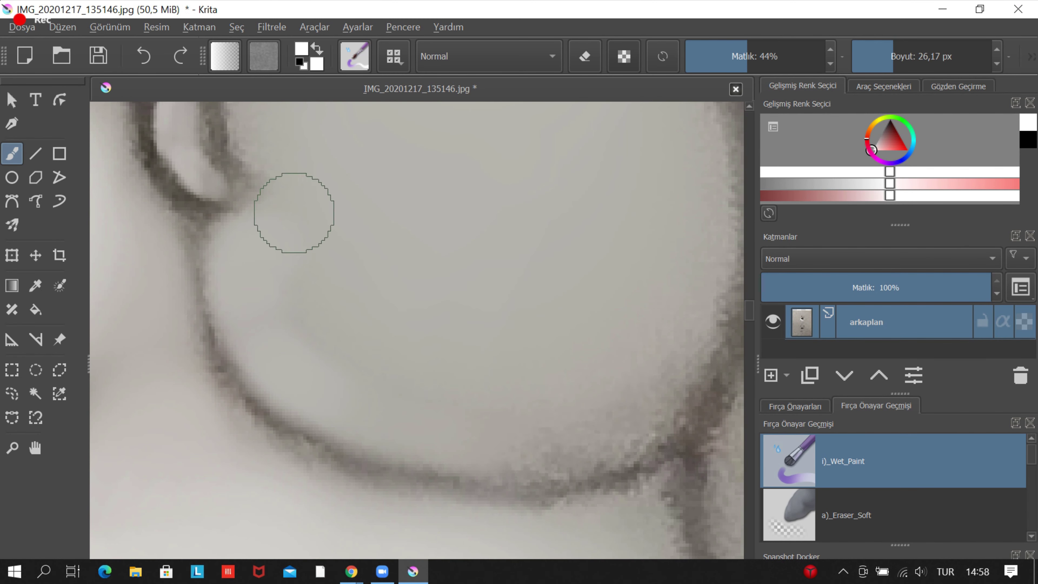
pyautogui.scroll(-2, 533, 401)
pyautogui.scroll(1, 561, 418)
pyautogui.scroll(-1, 472, 270)
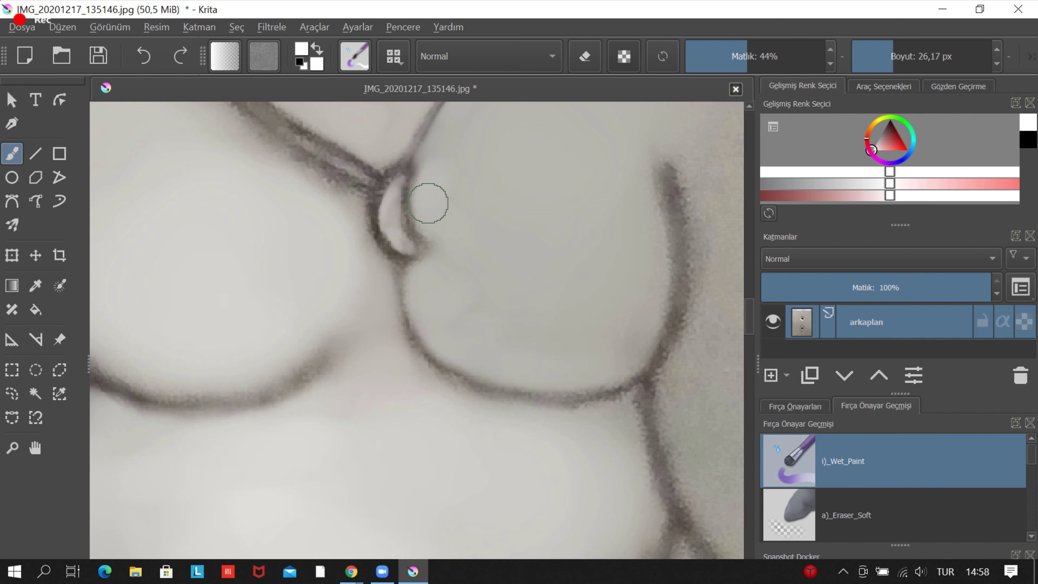
pyautogui.scroll(2, 429, 204)
pyautogui.scroll(1, 600, 248)
pyautogui.scroll(-1, 535, 204)
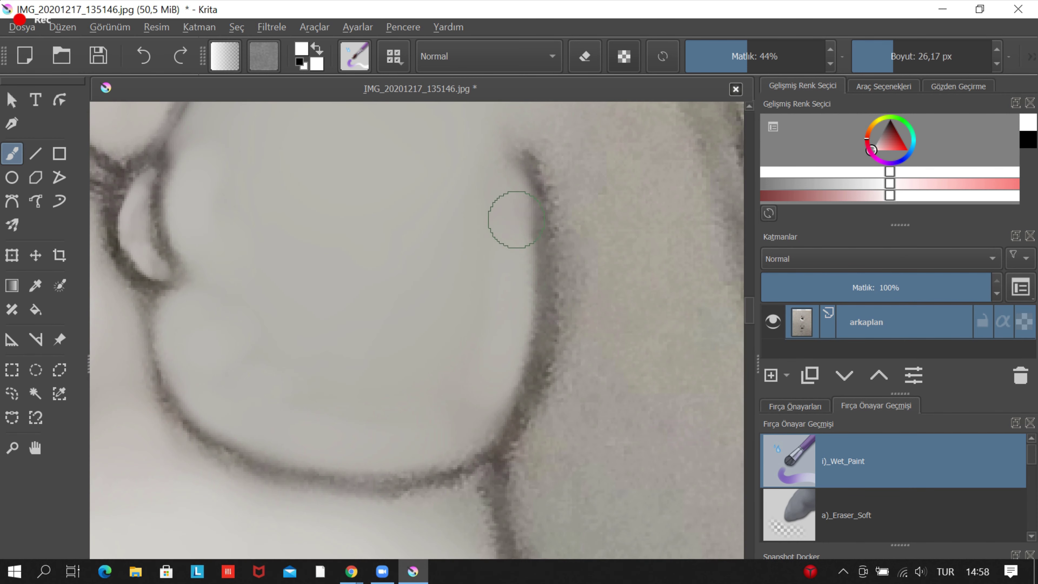
pyautogui.scroll(-1, 503, 306)
pyautogui.press(']')
pyautogui.scroll(-2, 416, 277)
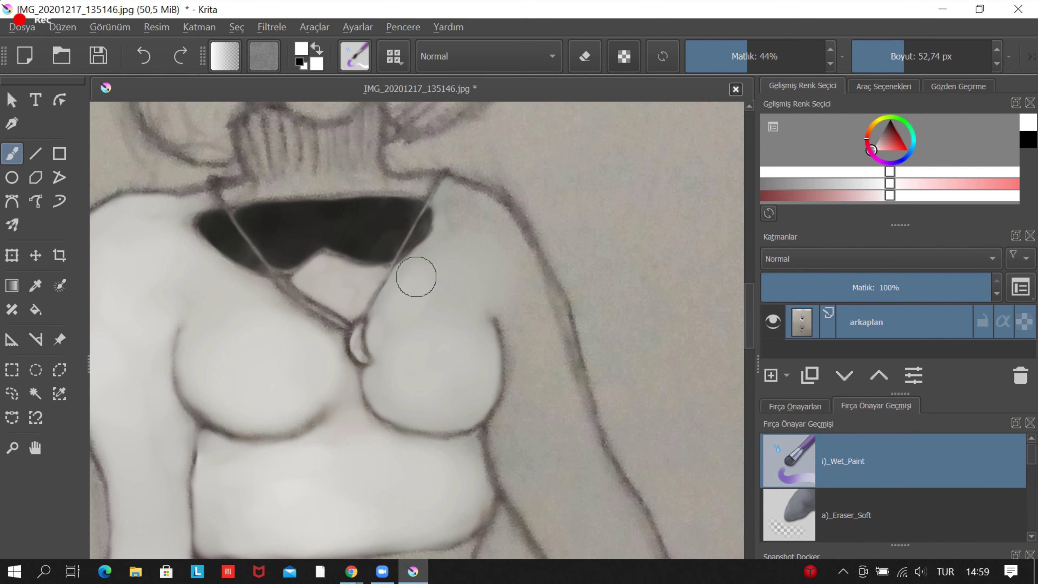
pyautogui.scroll(-3, 525, 306)
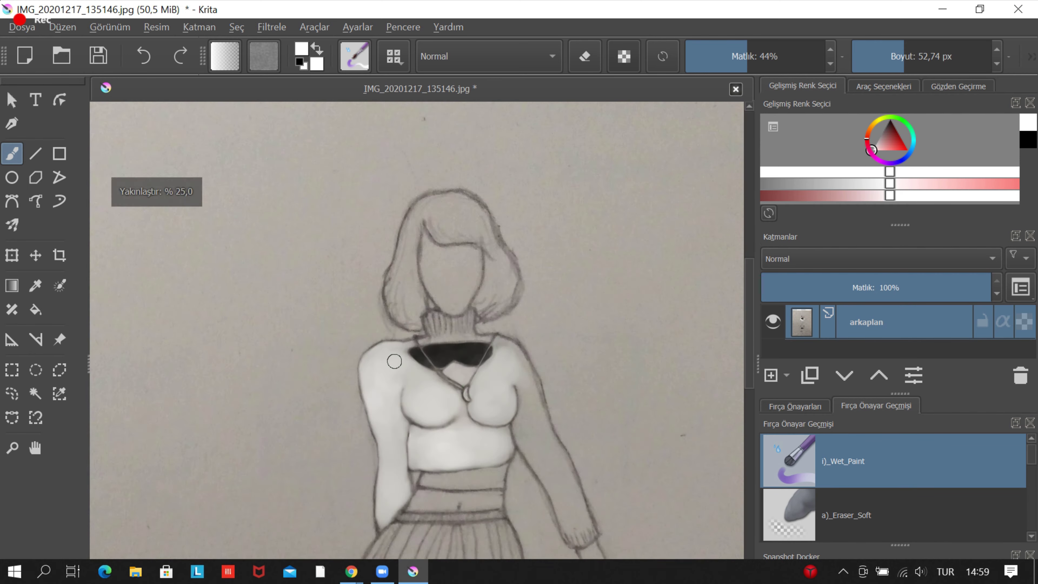
pyautogui.scroll(4, 394, 360)
pyautogui.scroll(-2, 549, 274)
pyautogui.scroll(2, 473, 440)
pyautogui.scroll(-3, 451, 308)
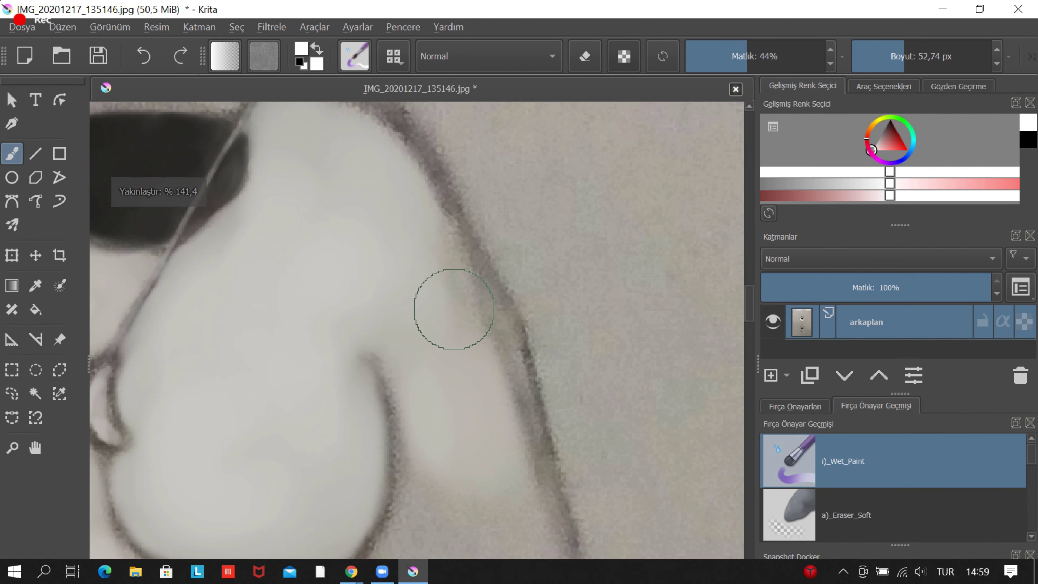
pyautogui.scroll(3, 382, 376)
pyautogui.scroll(-3, 382, 375)
pyautogui.scroll(3, 292, 240)
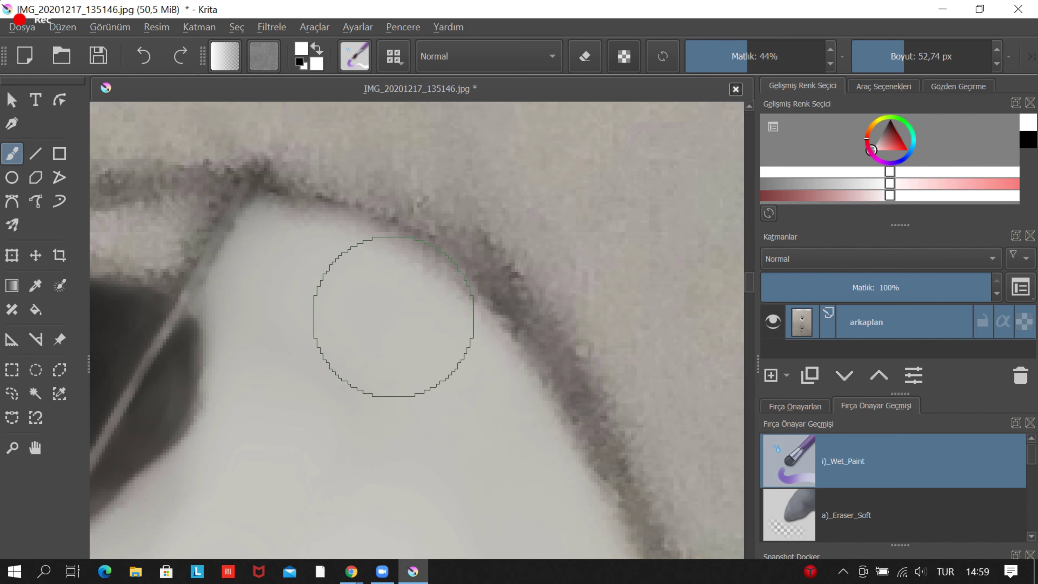
pyautogui.scroll(-2, 409, 339)
pyautogui.scroll(3, 225, 309)
pyautogui.scroll(-4, 228, 409)
pyautogui.scroll(3, 231, 517)
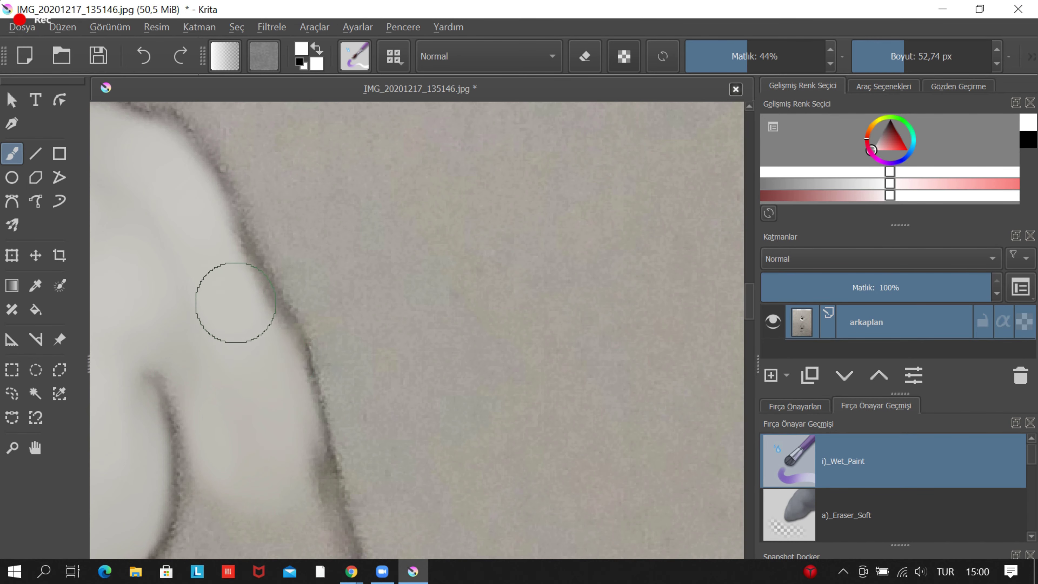
pyautogui.scroll(-2, 232, 322)
# Smooth the shading down the right-hand sleeve with soft pale strokes.
pyautogui.scroll(-3, 232, 322)
pyautogui.scroll(5, 230, 190)
pyautogui.scroll(-5, 230, 190)
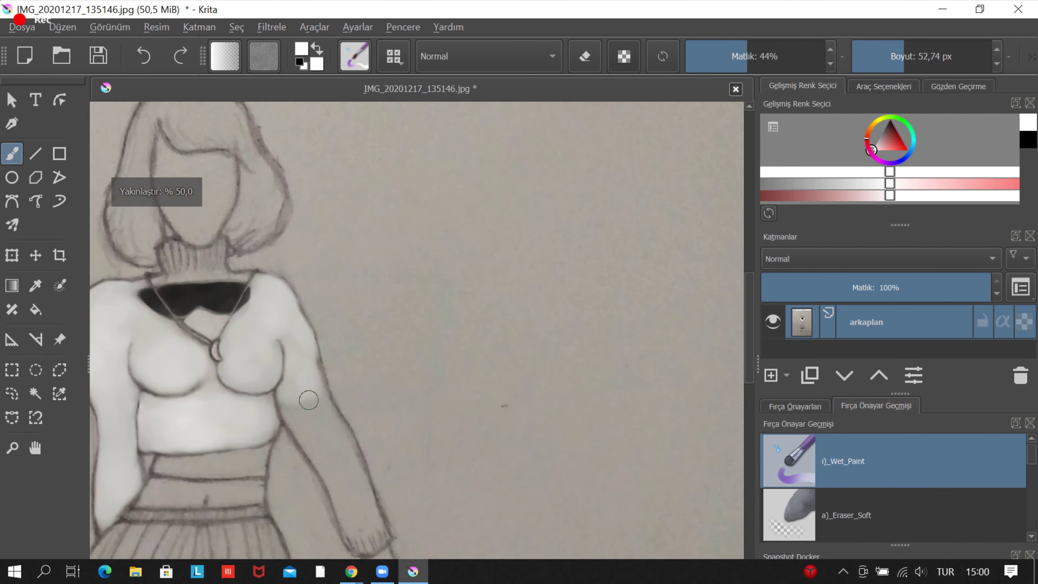
pyautogui.scroll(5, 271, 301)
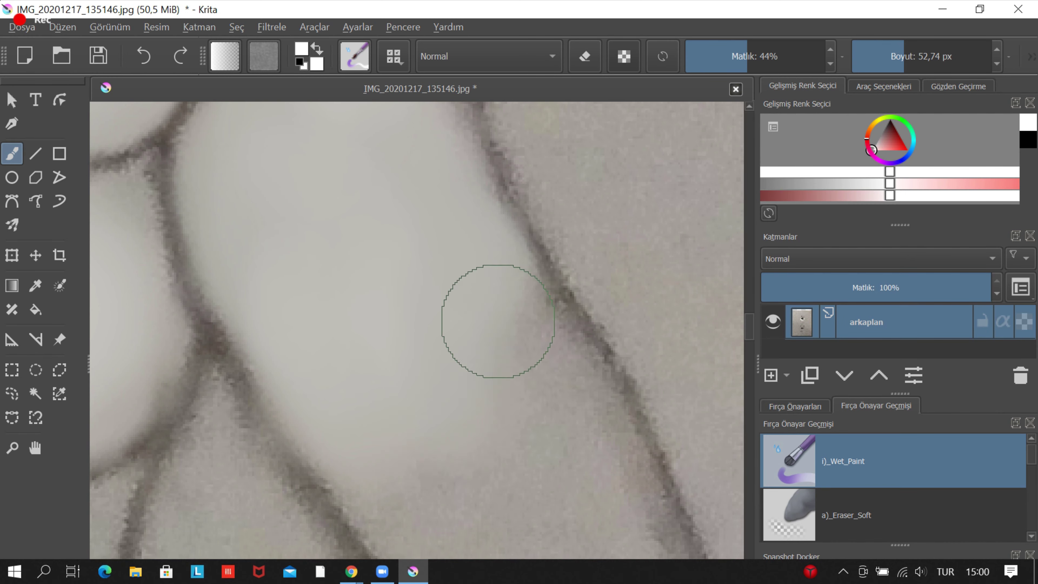
pyautogui.scroll(2, 496, 320)
pyautogui.scroll(-2, 533, 451)
pyautogui.scroll(-3, 538, 337)
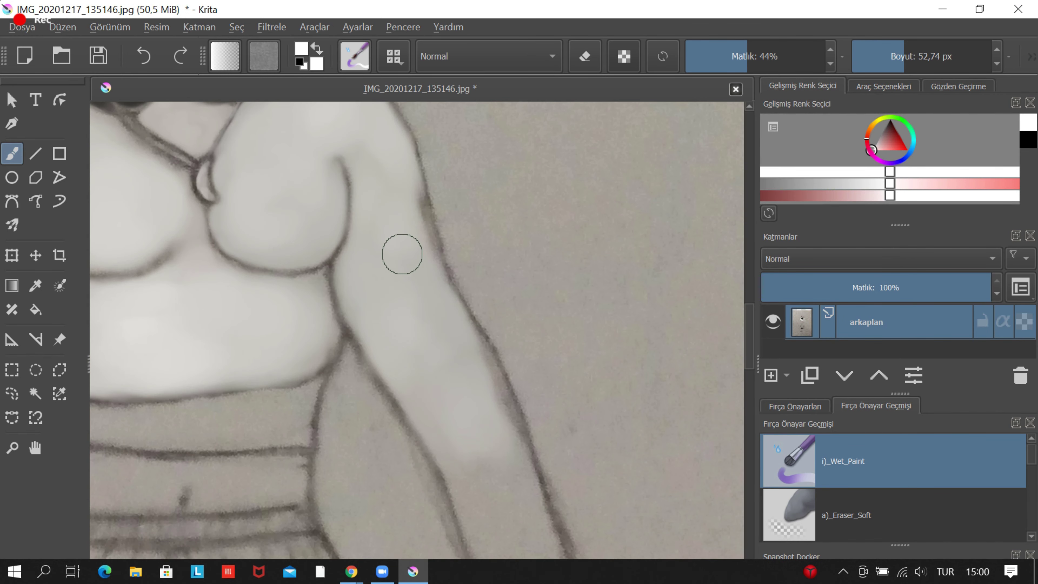
pyautogui.scroll(-3, 425, 382)
pyautogui.scroll(5, 461, 285)
pyautogui.scroll(2, 537, 313)
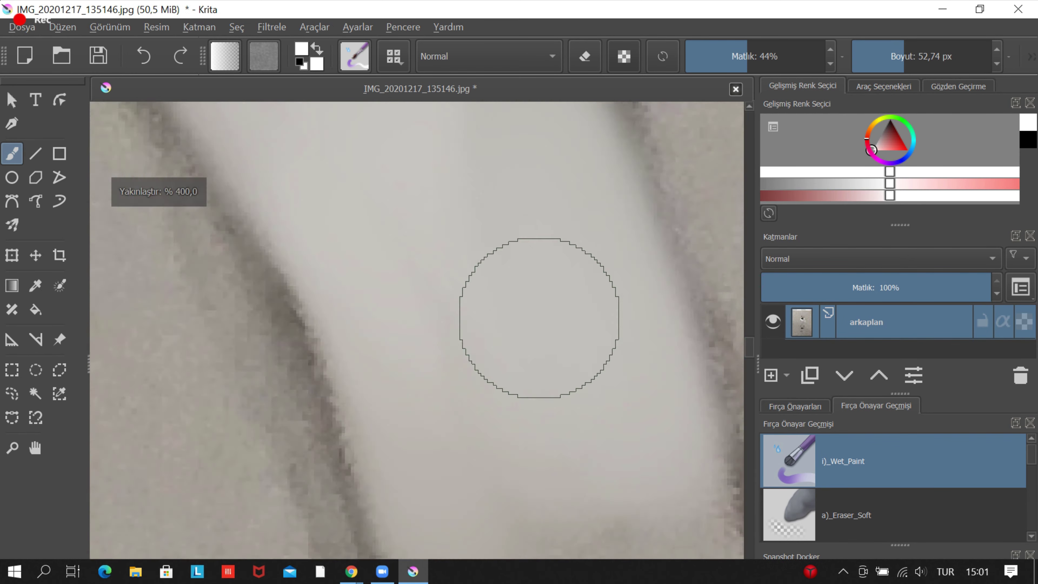
pyautogui.scroll(-3, 468, 385)
pyautogui.scroll(5, 440, 244)
pyautogui.scroll(-6, 385, 206)
pyautogui.scroll(1, 410, 235)
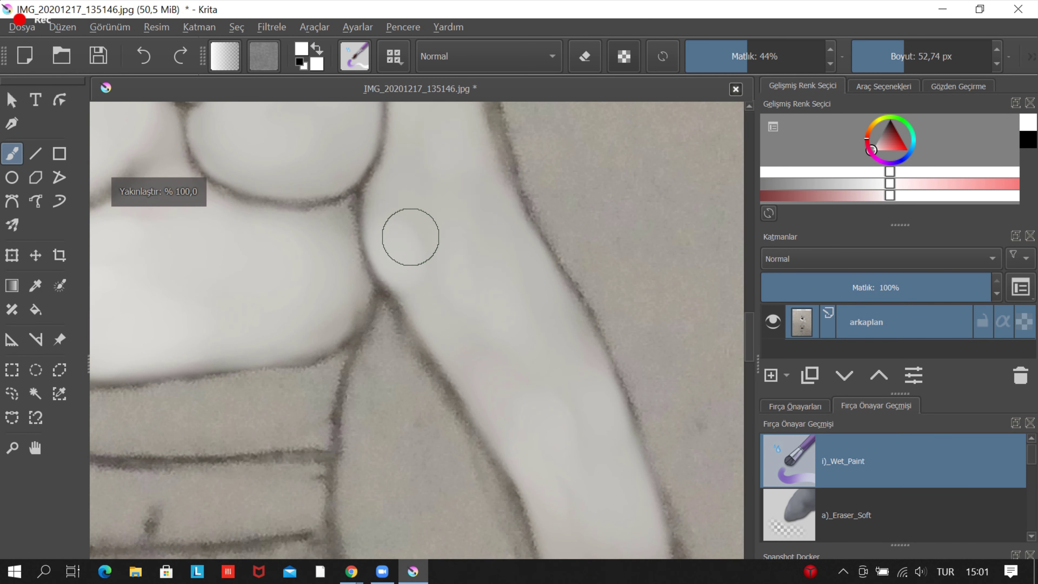
pyautogui.scroll(2, 408, 329)
pyautogui.scroll(-1, 412, 336)
pyautogui.scroll(-2, 294, 255)
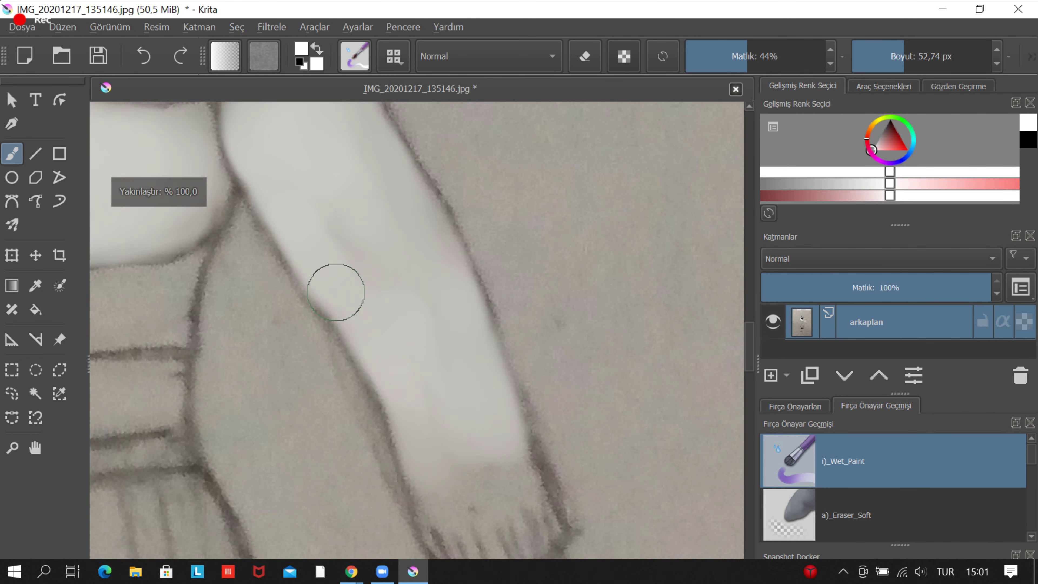
pyautogui.scroll(4, 336, 295)
pyautogui.scroll(-1, 405, 311)
pyautogui.scroll(1, 568, 445)
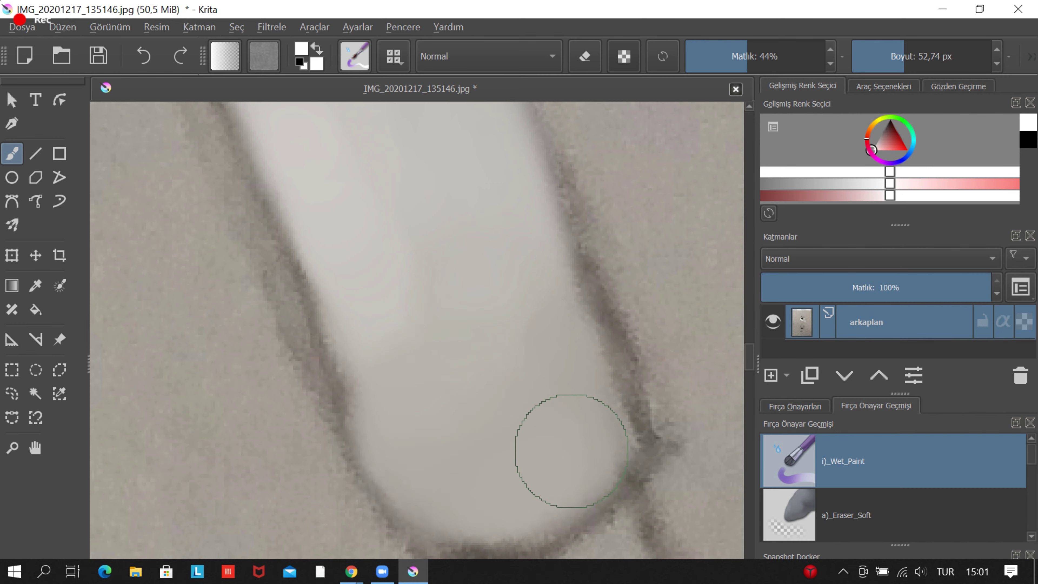
pyautogui.scroll(-4, 531, 470)
pyautogui.scroll(3, 408, 200)
pyautogui.scroll(-4, 498, 406)
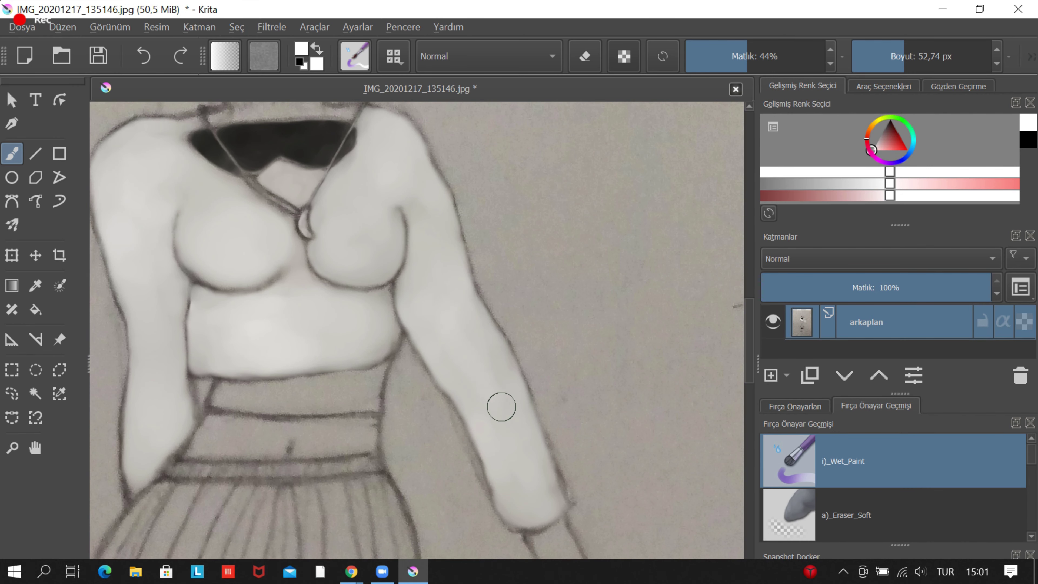
pyautogui.scroll(-2, 440, 324)
pyautogui.rightClick(440, 325)
# Draw thin, low-opacity black straight lines across the right sleeve's cuff.
pyautogui.press('d')
pyautogui.press('v')
pyautogui.scroll(5, 511, 347)
pyautogui.press('o')
pyautogui.press('o')
pyautogui.press('o')
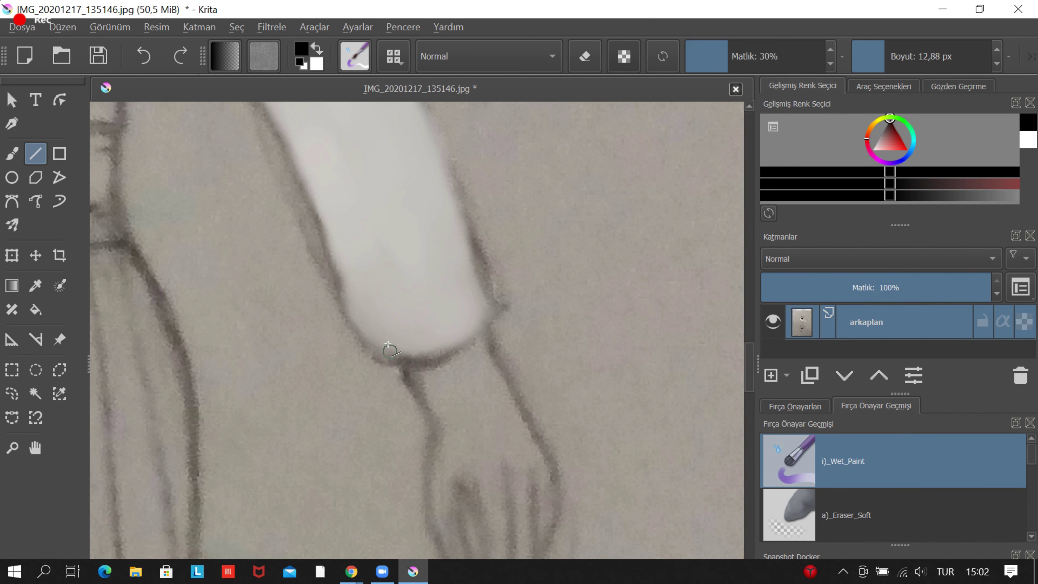
pyautogui.scroll(1, 420, 433)
pyautogui.moveTo(366, 287); pyautogui.dragTo(420, 433)
pyautogui.scroll(2, 449, 442)
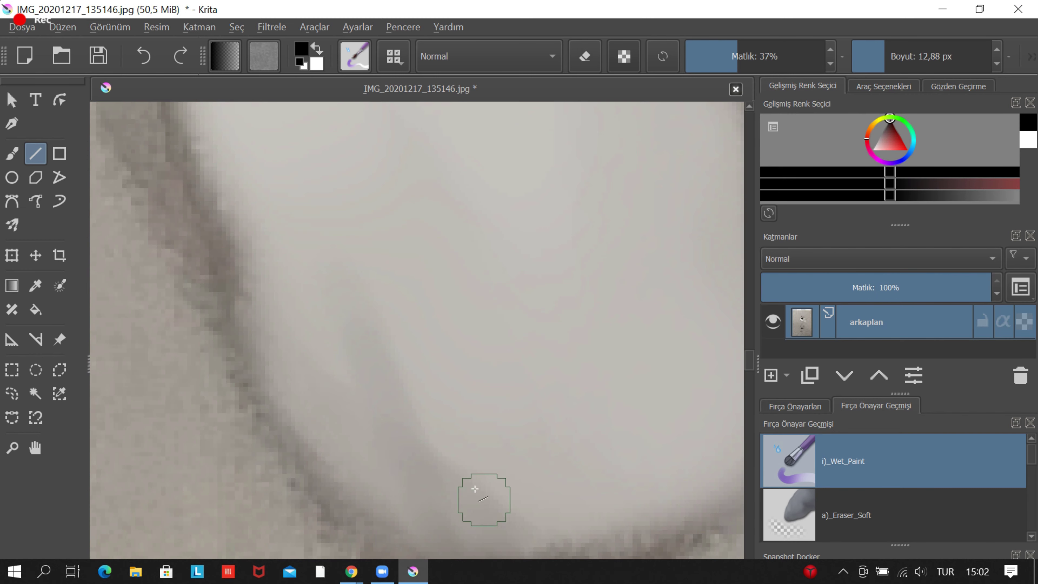
pyautogui.scroll(1, 483, 498)
pyautogui.scroll(-4, 490, 470)
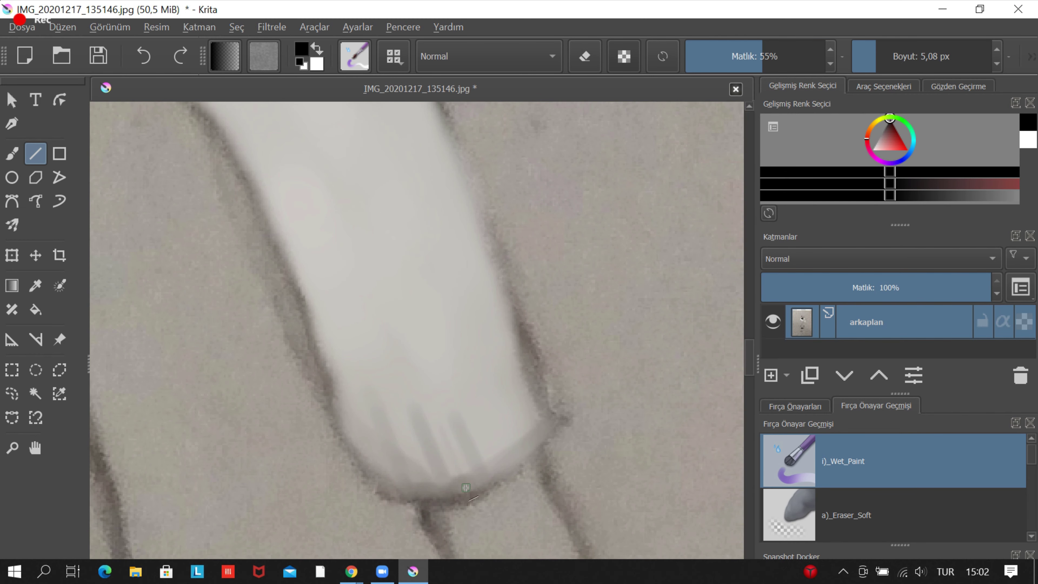
# Return to the Wet_Paint brush at 15.63 px painting in white.
pyautogui.press('b')
pyautogui.scroll(1, 450, 450)
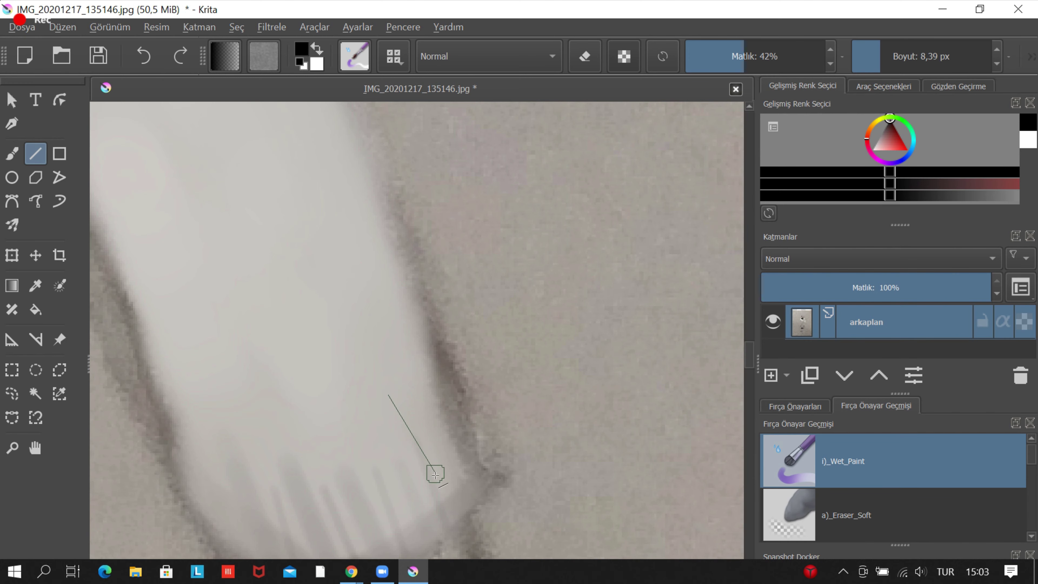
pyautogui.scroll(1, 396, 489)
pyautogui.scroll(1, 396, 489)
pyautogui.scroll(-10, 524, 476)
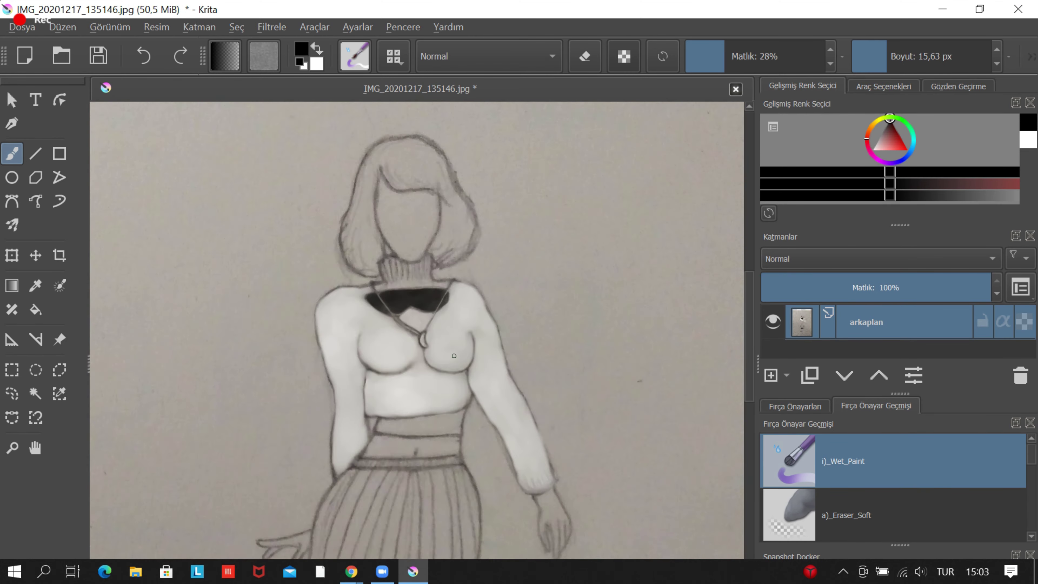
pyautogui.rightClick(417, 336)
# Paint soft white over the turtleneck collar with an enlarged Wet_Paint brush.
pyautogui.scroll(10, 331, 278)
pyautogui.scroll(2, 332, 278)
pyautogui.scroll(-5, 394, 348)
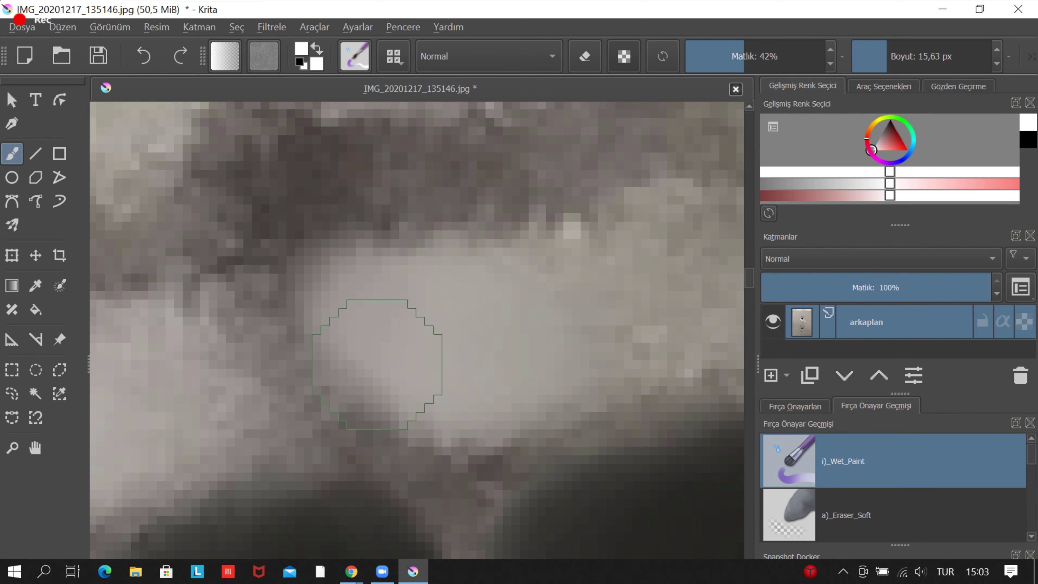
pyautogui.scroll(-5, 540, 343)
pyautogui.scroll(5, 332, 197)
pyautogui.scroll(-5, 463, 308)
pyautogui.press(']')
pyautogui.press(']')
pyautogui.press(']')
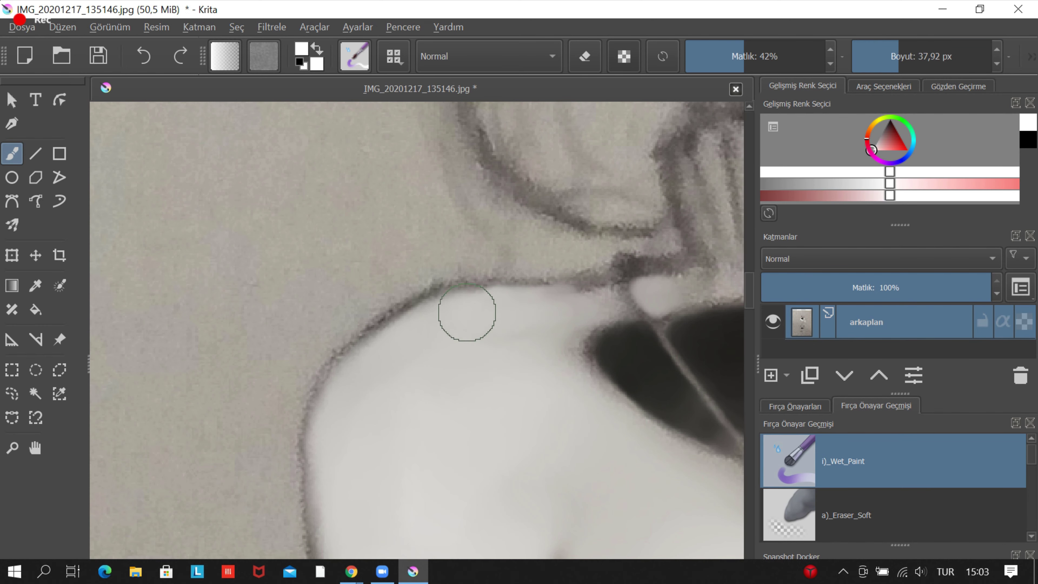
pyautogui.scroll(2, 559, 364)
pyautogui.scroll(-3, 493, 334)
pyautogui.scroll(5, 417, 353)
pyautogui.scroll(-5, 418, 354)
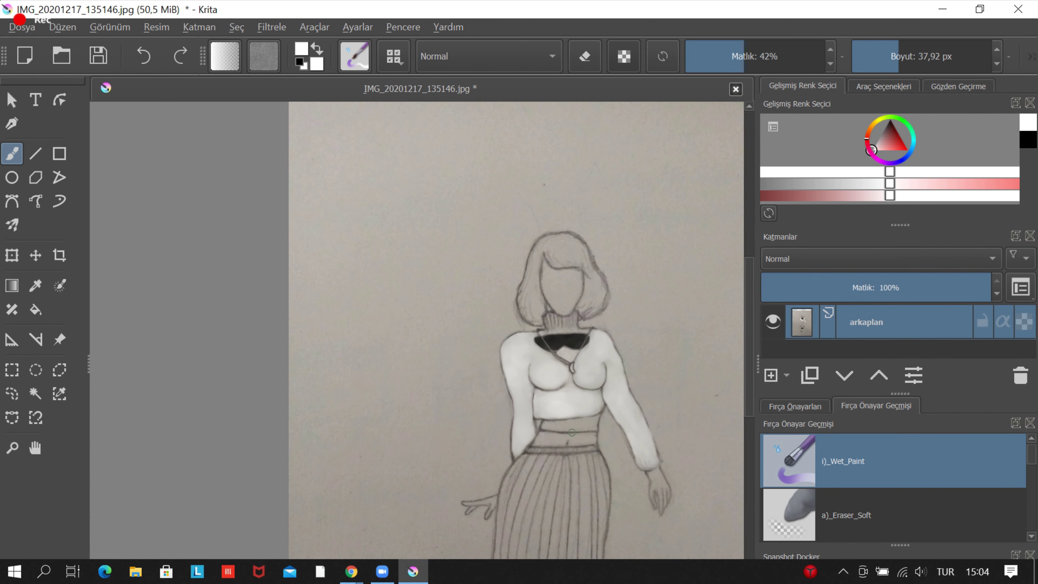
pyautogui.scroll(1, 150, 185)
pyautogui.scroll(5, 301, 208)
pyautogui.scroll(2, 460, 206)
# Refine the collar's white shape with a half-size brush.
pyautogui.press('[')
pyautogui.press('[')
pyautogui.scroll(-2, 337, 210)
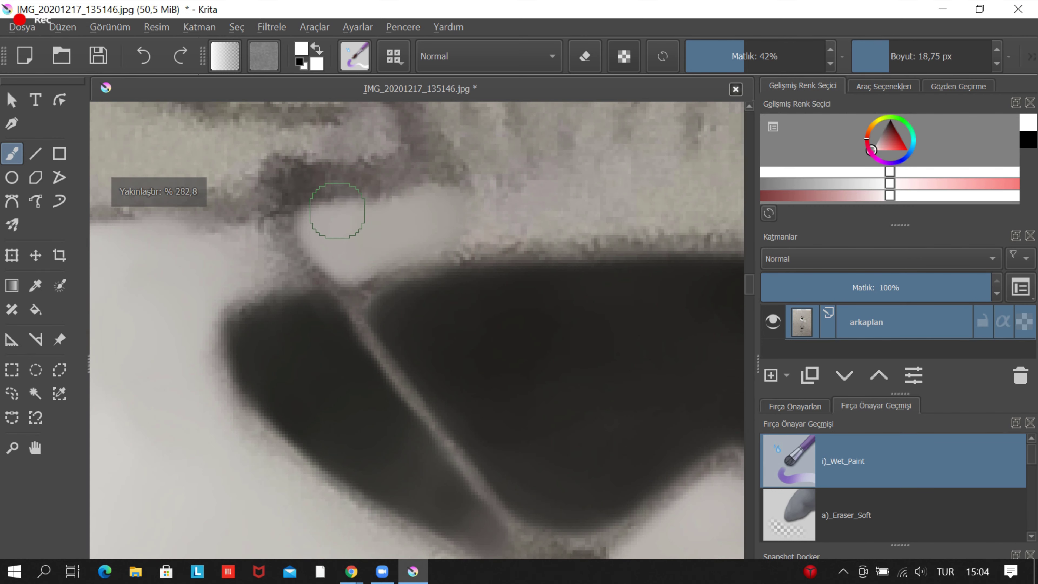
pyautogui.scroll(-3, 363, 258)
pyautogui.scroll(6, 359, 279)
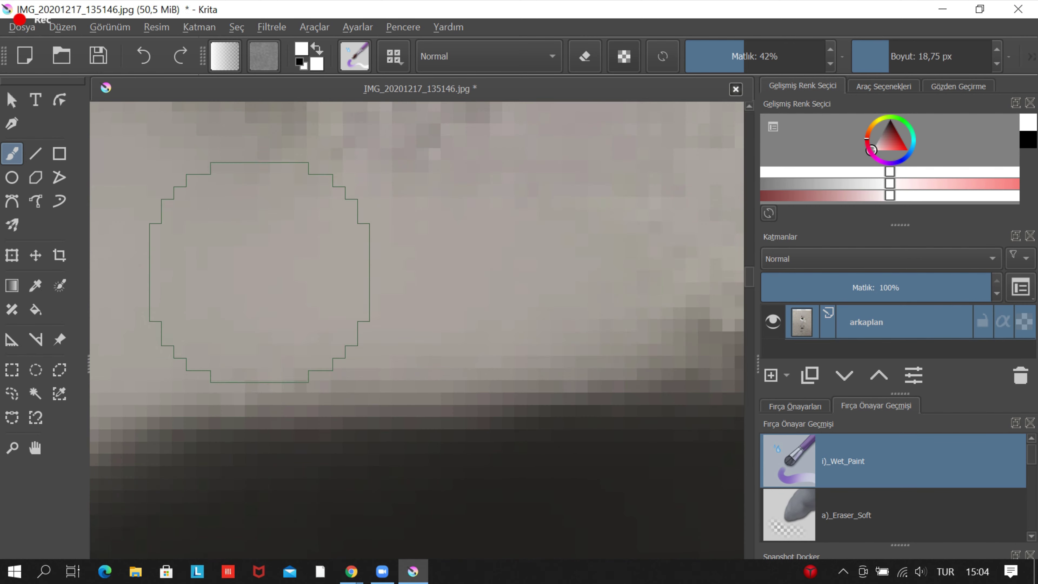
pyautogui.scroll(-3, 255, 256)
pyautogui.scroll(-3, 486, 282)
pyautogui.scroll(-2, 474, 302)
pyautogui.scroll(3, 672, 220)
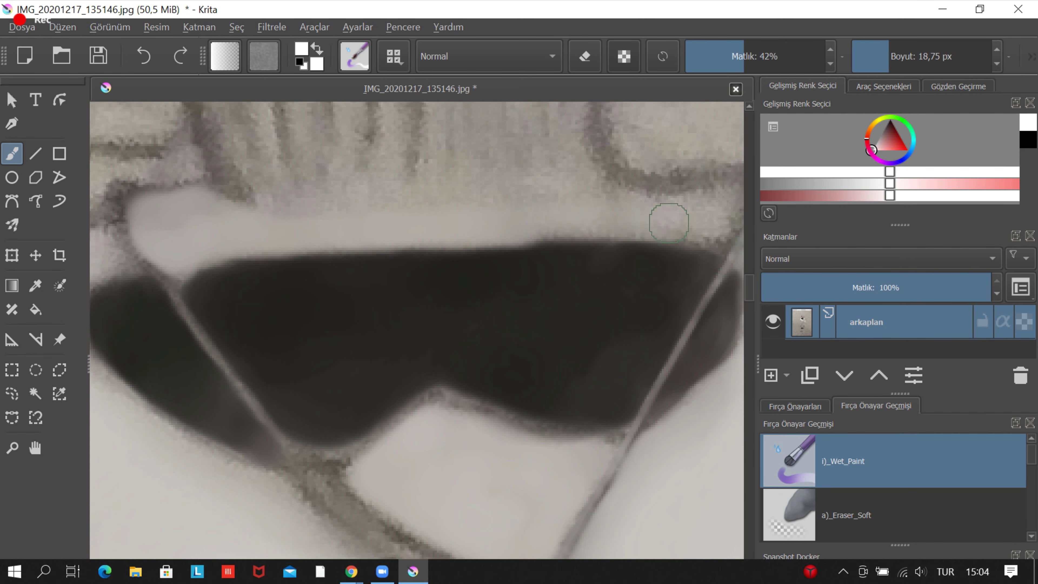
pyautogui.scroll(4, 289, 267)
pyautogui.scroll(2, 668, 197)
pyautogui.scroll(1, 467, 197)
pyautogui.scroll(1, 491, 325)
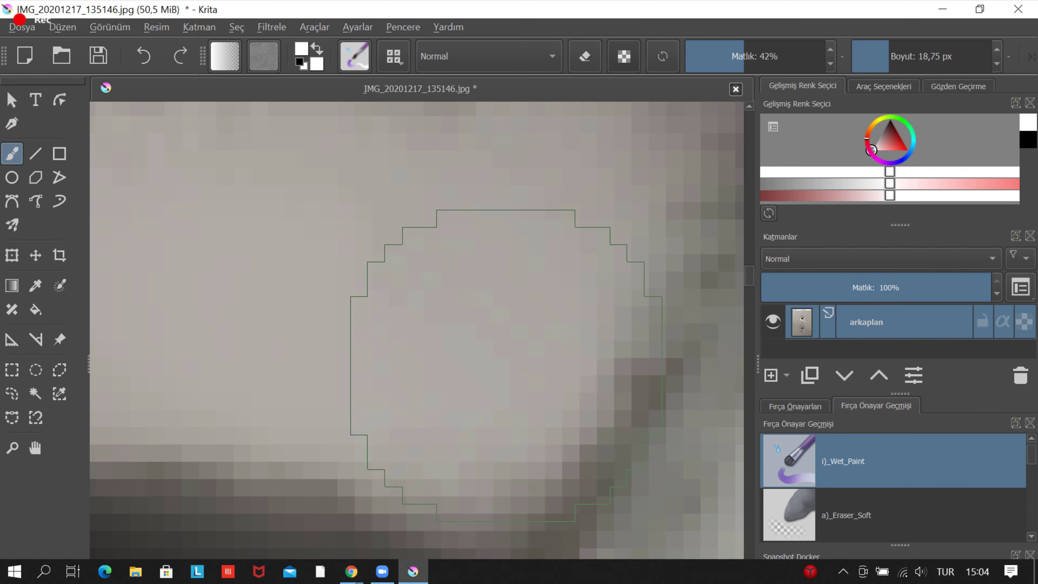
pyautogui.scroll(-2, 285, 370)
pyautogui.scroll(-4, 443, 391)
pyautogui.scroll(3, 443, 391)
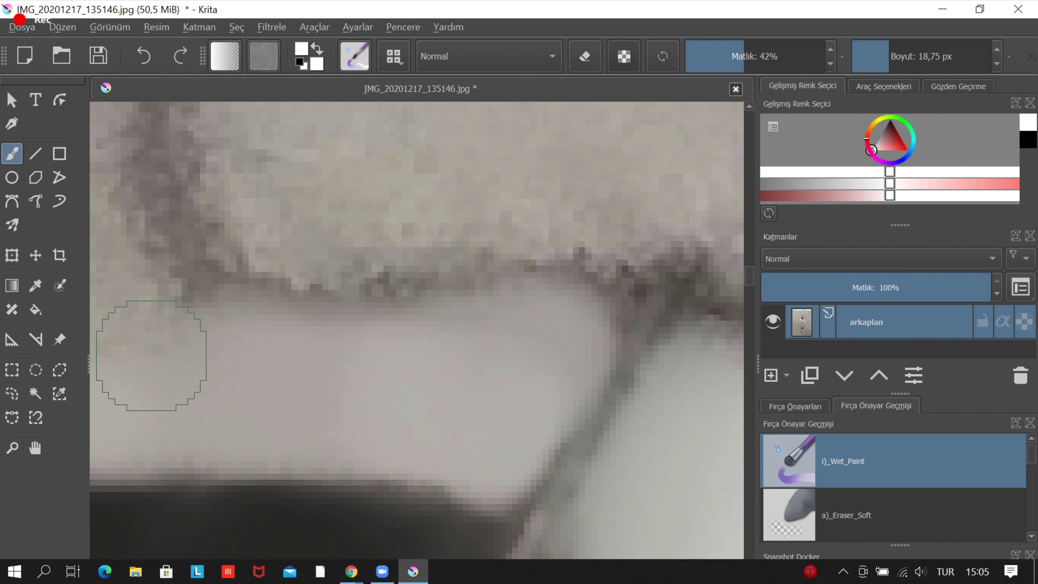
pyautogui.scroll(-2, 447, 190)
pyautogui.scroll(-1, 389, 445)
pyautogui.scroll(2, 472, 237)
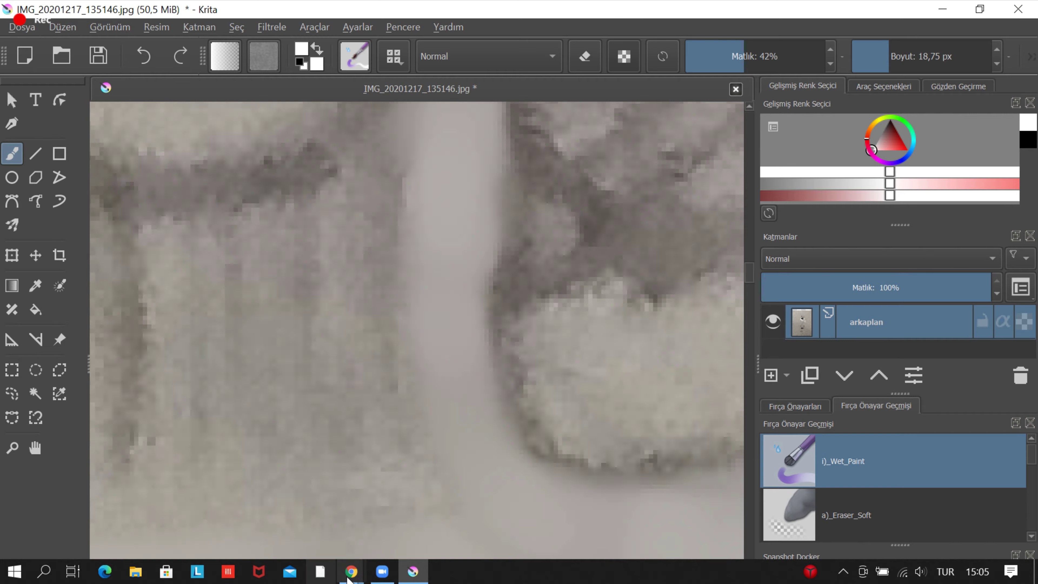
pyautogui.scroll(2, 429, 377)
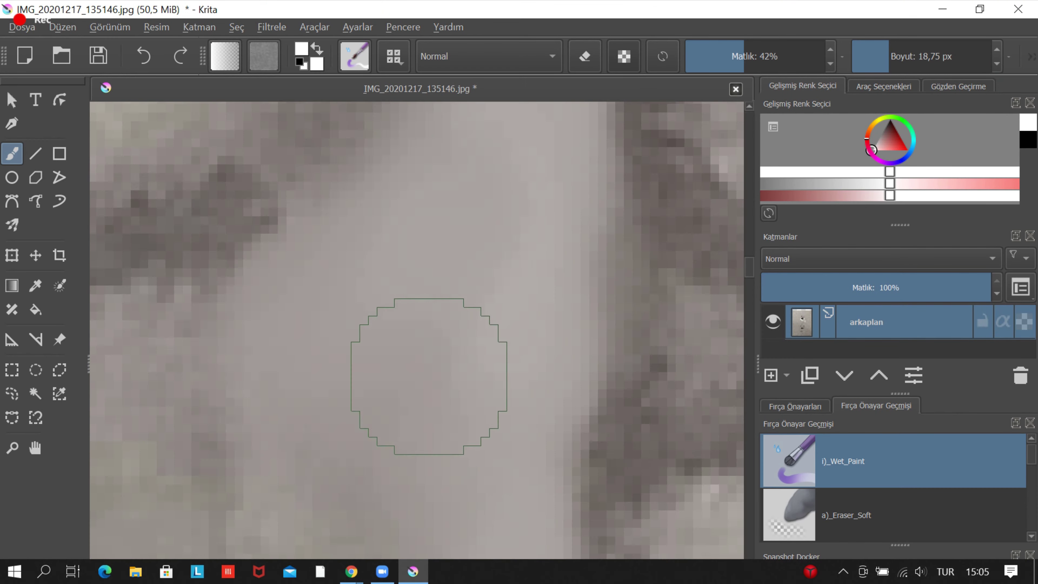
pyautogui.scroll(-2, 429, 376)
pyautogui.scroll(-2, 359, 394)
pyautogui.scroll(4, 333, 247)
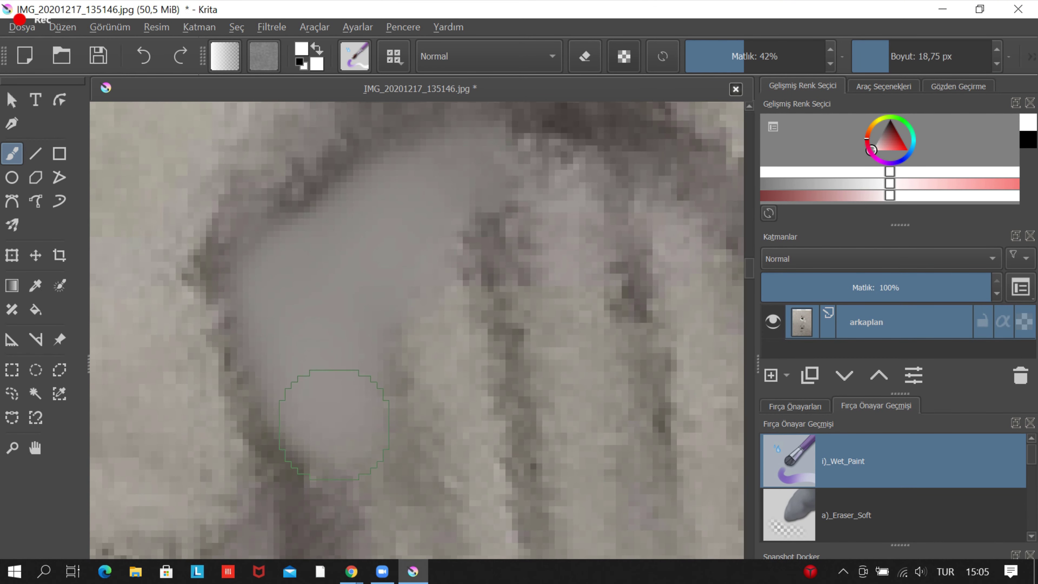
pyautogui.scroll(-3, 333, 425)
pyautogui.scroll(1, 410, 431)
pyautogui.scroll(-1, 261, 153)
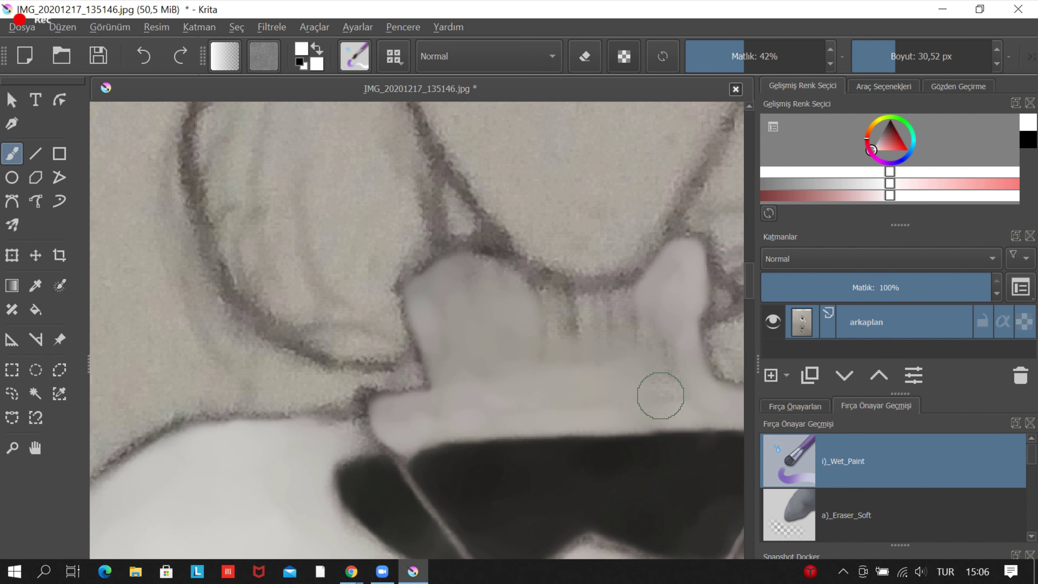
pyautogui.scroll(1, 504, 307)
pyautogui.scroll(1, 598, 325)
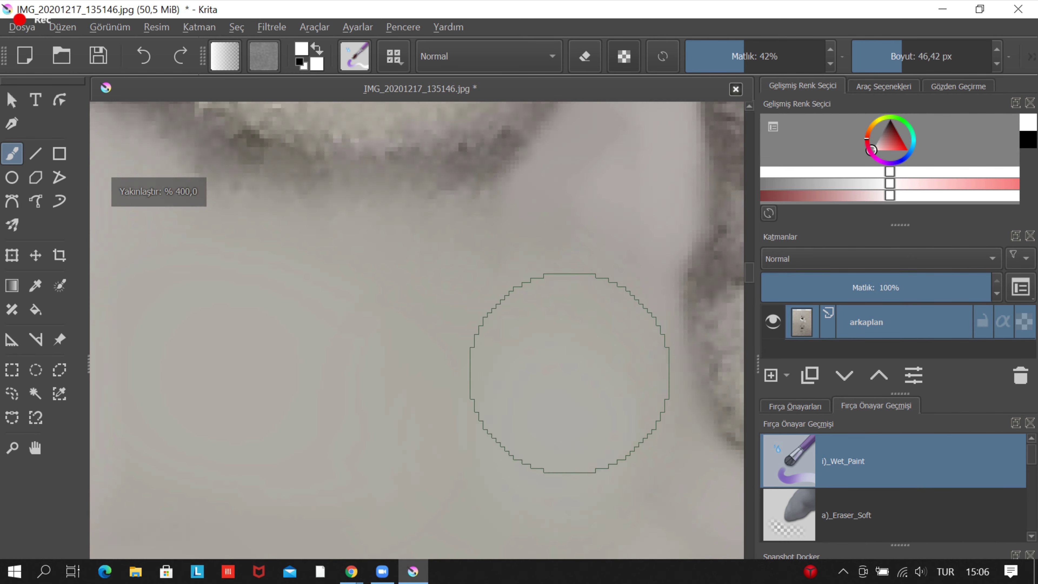
pyautogui.scroll(-2, 568, 363)
pyautogui.scroll(2, 607, 489)
pyautogui.scroll(3, 410, 403)
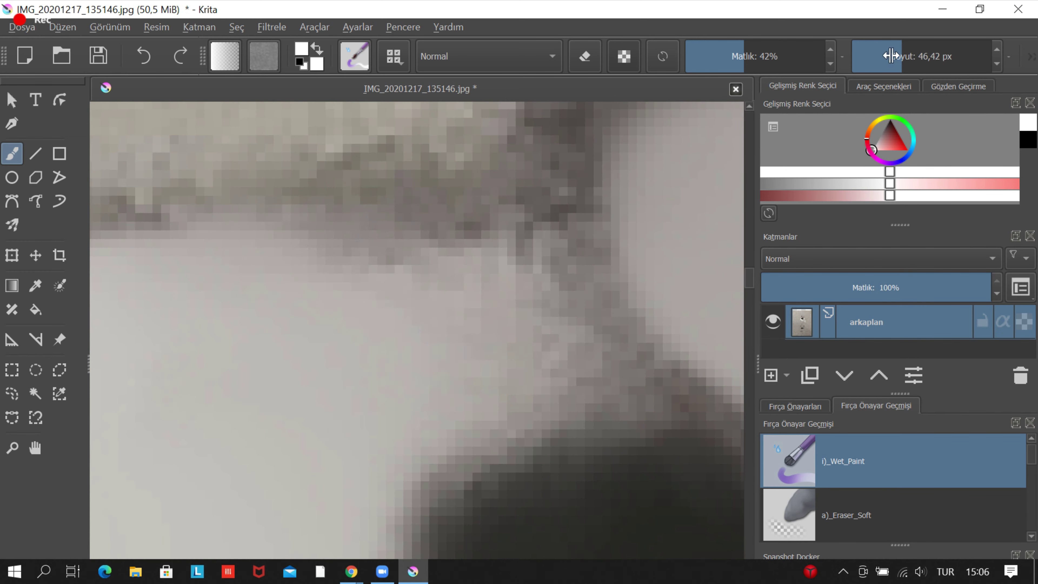
# Fill the dark band beneath the collar in black using a small brush.
pyautogui.press('[')
pyautogui.press('[')
pyautogui.press('[')
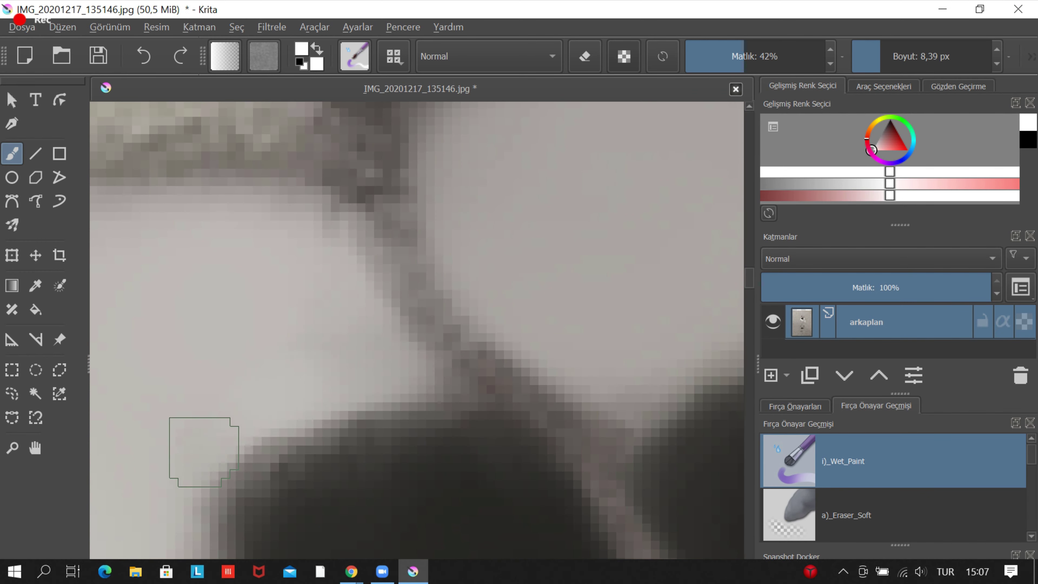
pyautogui.scroll(-2, 204, 452)
pyautogui.scroll(-2, 359, 394)
pyautogui.press('x')
pyautogui.scroll(3, 521, 347)
pyautogui.scroll(1, 510, 397)
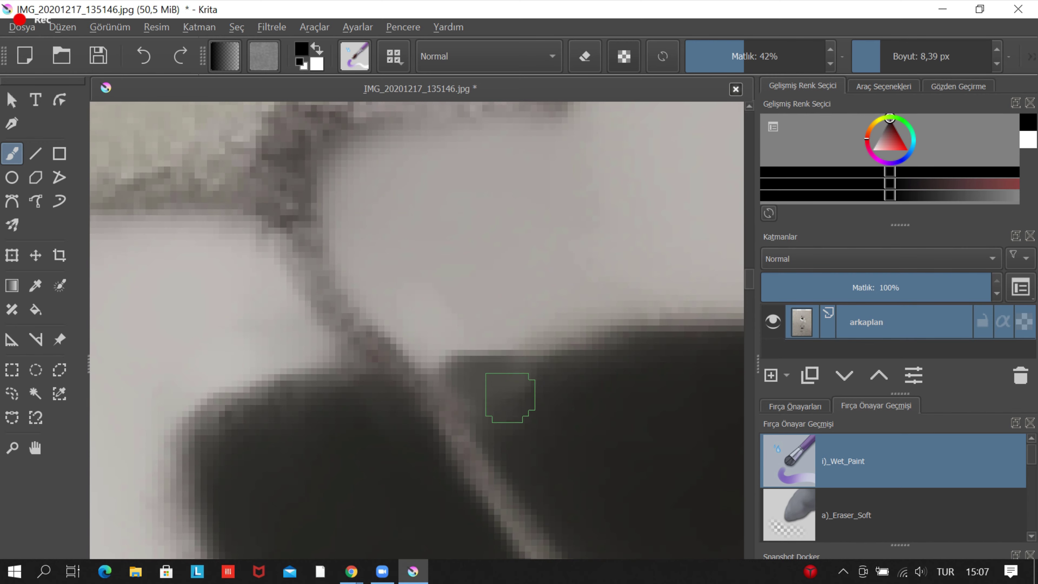
pyautogui.scroll(2, 440, 381)
pyautogui.press('[')
pyautogui.press('[')
pyautogui.press('[')
pyautogui.scroll(-2, 560, 426)
pyautogui.scroll(2, 463, 379)
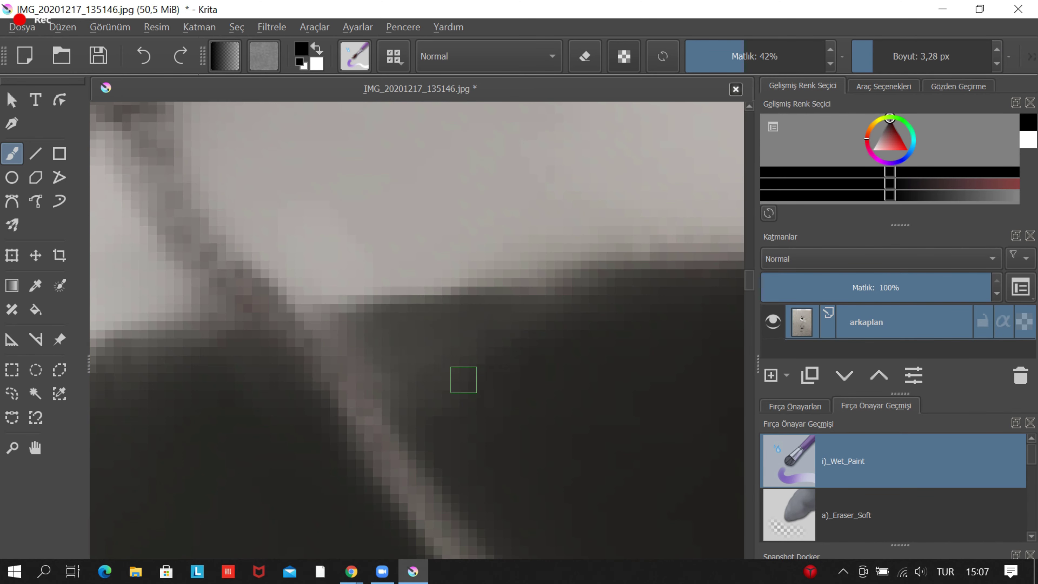
pyautogui.press('[')
pyautogui.scroll(-2, 343, 382)
# Touch up the collar edges above the band in white.
pyautogui.rightClick(498, 324)
pyautogui.press('x')
pyautogui.scroll(2, 422, 232)
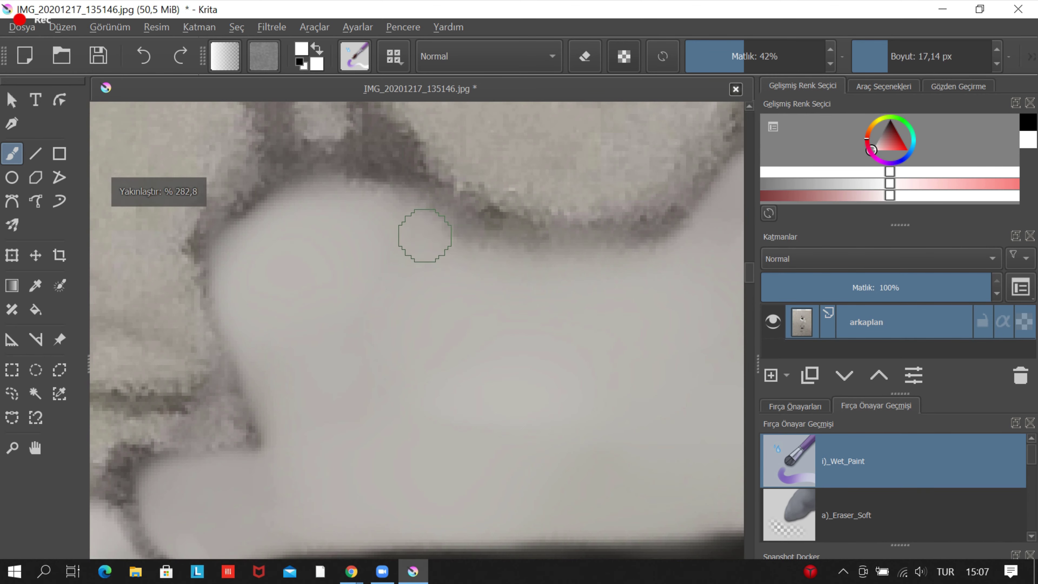
pyautogui.scroll(-2, 296, 440)
pyautogui.scroll(2, 185, 360)
pyautogui.scroll(-3, 394, 506)
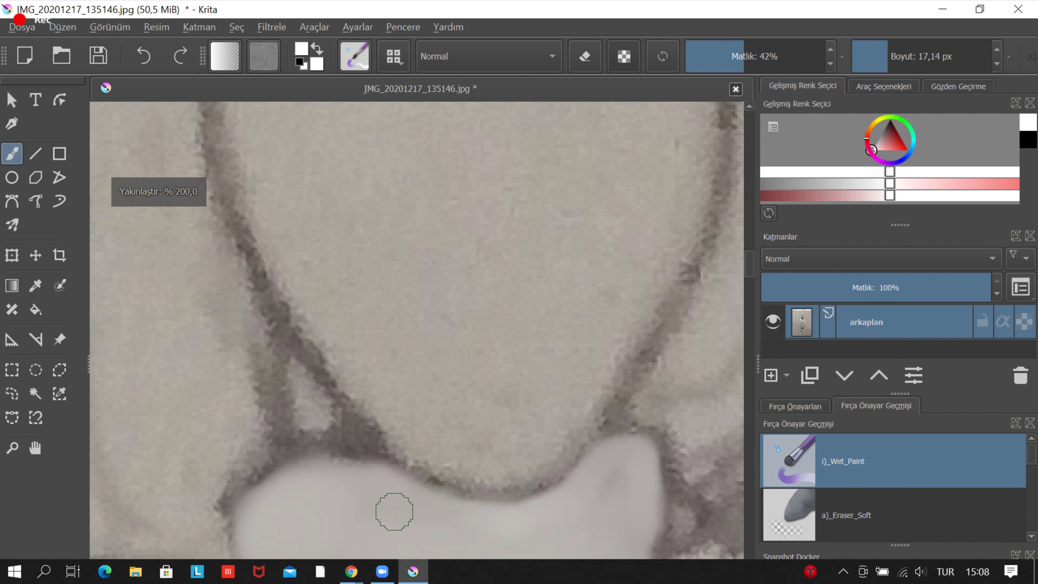
pyautogui.scroll(-1, 368, 377)
pyautogui.scroll(3, 368, 377)
pyautogui.scroll(-1, 255, 404)
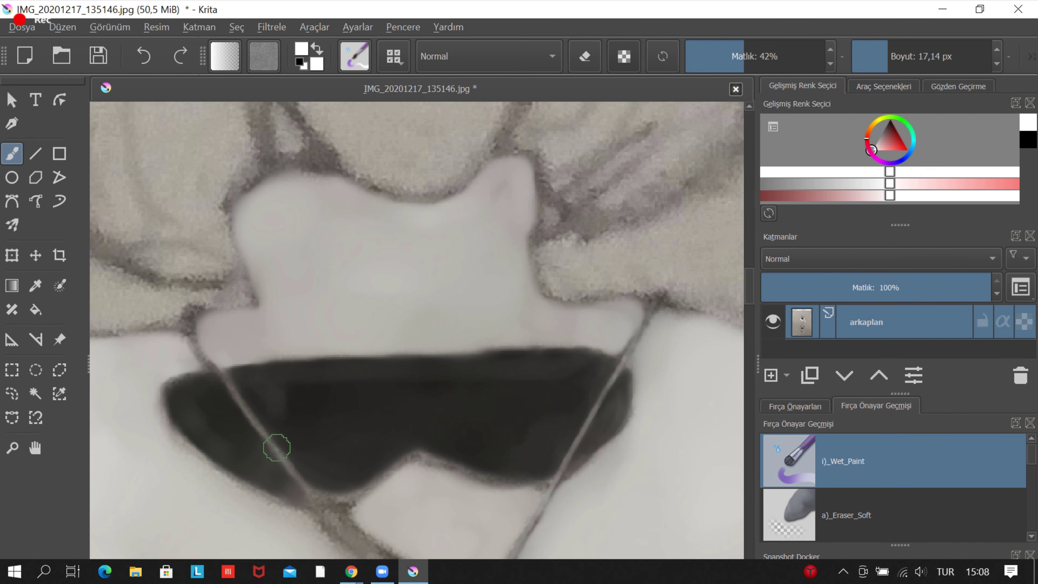
pyautogui.scroll(-2, 277, 447)
pyautogui.scroll(2, 336, 408)
pyautogui.scroll(-2, 336, 408)
# Draw five vertical grey rib lines across the white collar with the Line tool.
pyautogui.press('v')
pyautogui.scroll(2, 368, 368)
pyautogui.press('x')
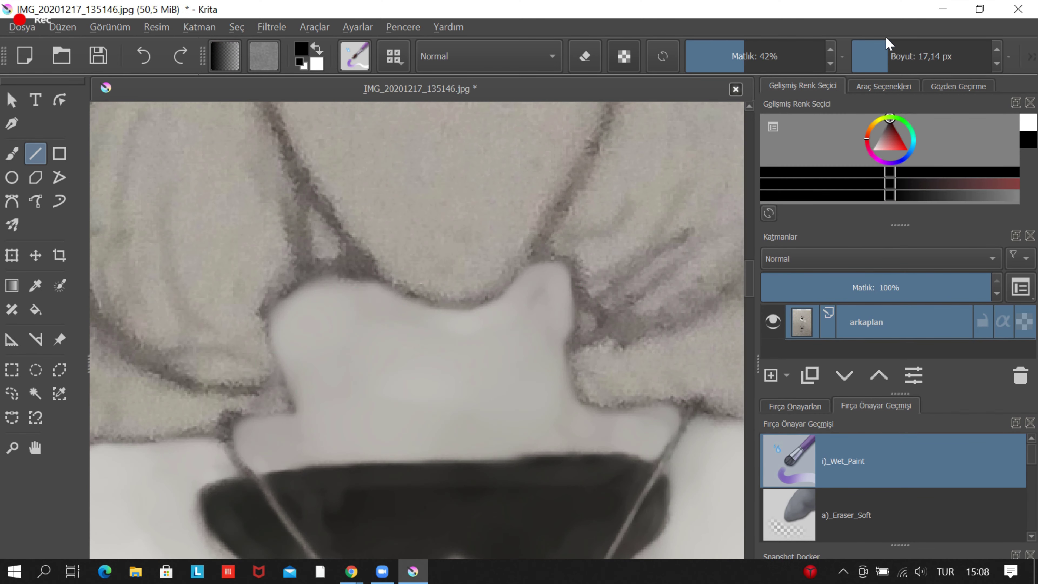
pyautogui.scroll(1, 282, 358)
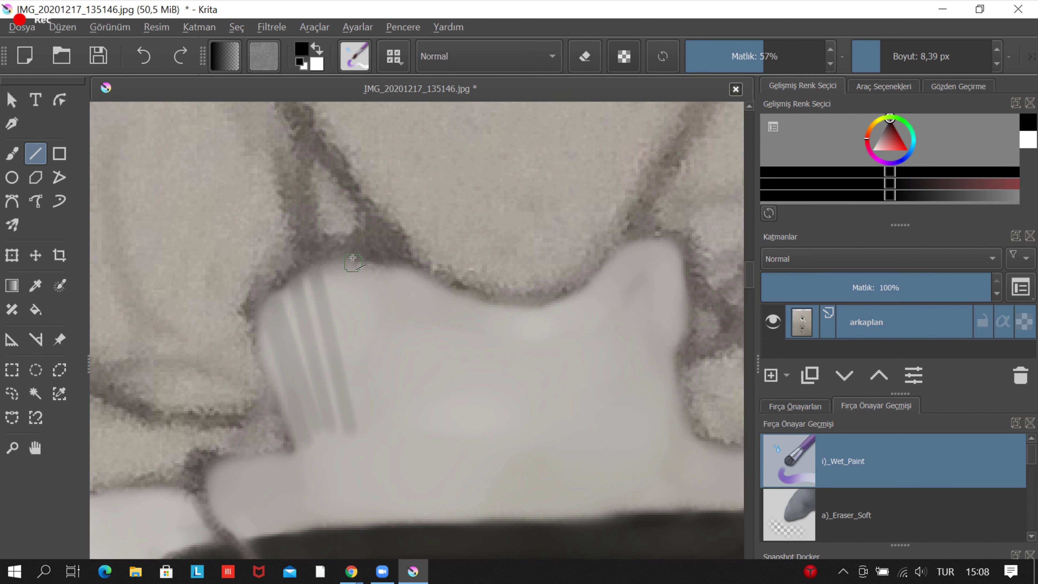
pyautogui.scroll(-4, 402, 272)
pyautogui.scroll(4, 306, 297)
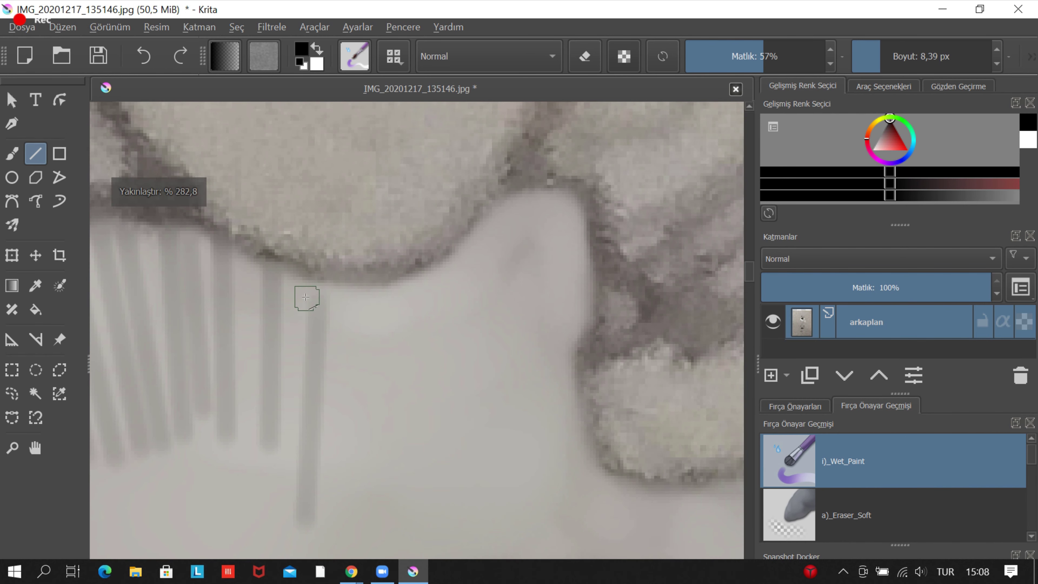
pyautogui.moveTo(394, 294); pyautogui.dragTo(395, 503)
pyautogui.moveTo(434, 288); pyautogui.dragTo(433, 499)
pyautogui.moveTo(377, 484); pyautogui.dragTo(372, 433)
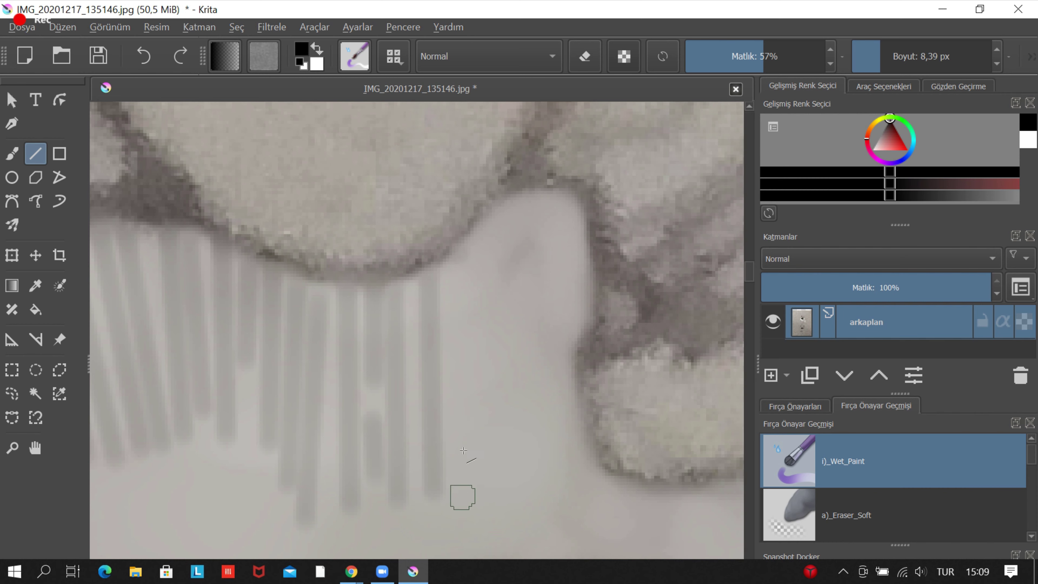
pyautogui.moveTo(579, 208); pyautogui.dragTo(567, 424)
pyautogui.moveTo(509, 197); pyautogui.dragTo(514, 451)
pyautogui.scroll(-3, 514, 451)
# Return to the Wet_Paint freehand brush and shrink it for the collar edges.
pyautogui.press('b')
pyautogui.rightClick(514, 330)
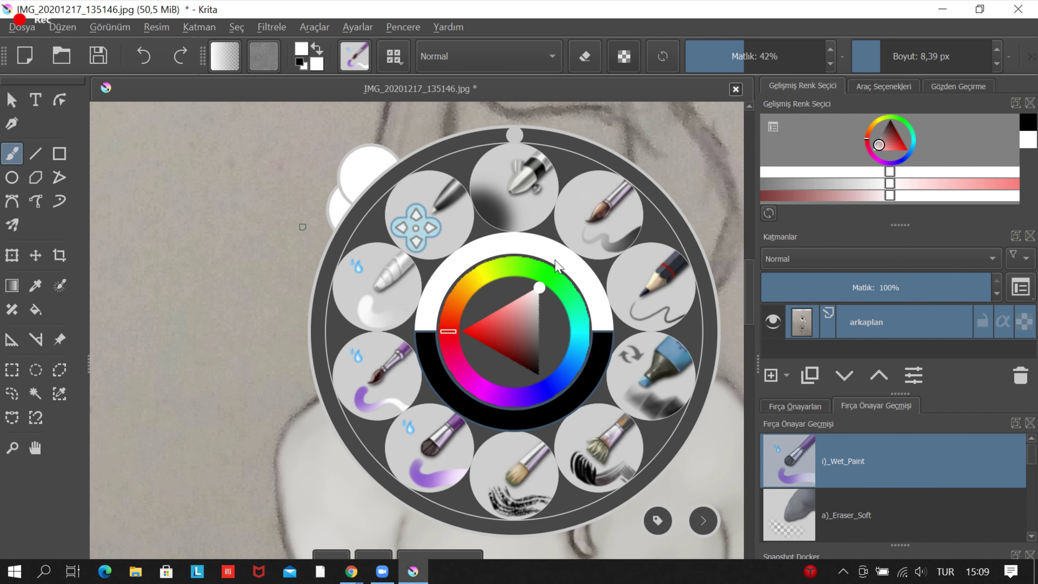
pyautogui.click(557, 266)
pyautogui.scroll(2, 447, 302)
pyautogui.scroll(-2, 551, 325)
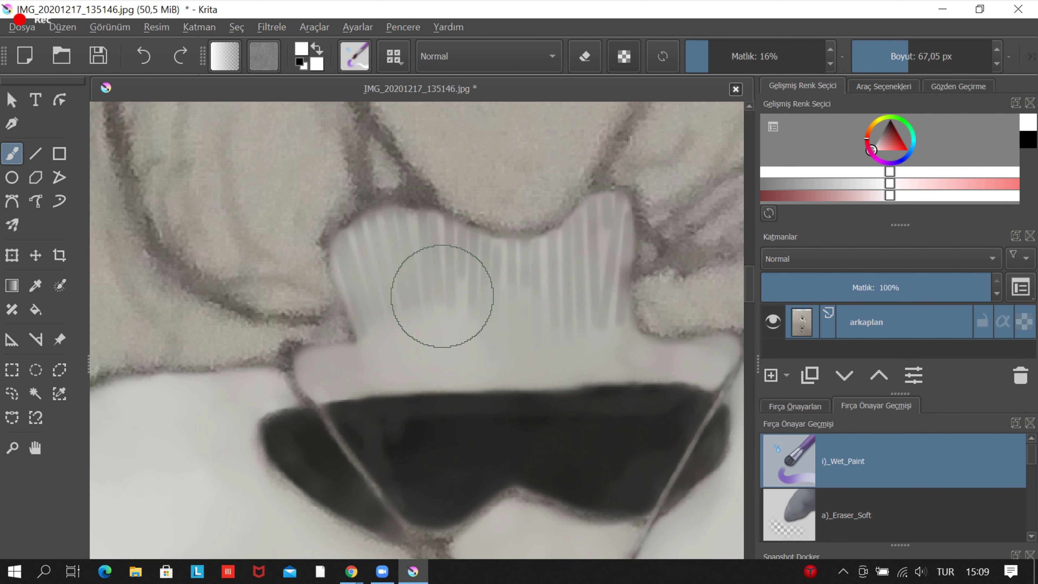
pyautogui.rightClick(487, 324)
pyautogui.press('d')
# Set the brush to black at 22.25 px and 21% opacity to soften the ribbing.
pyautogui.scroll(-2, 450, 307)
pyautogui.scroll(4, 366, 301)
pyautogui.press('[')
pyautogui.press('[')
pyautogui.press('[')
pyautogui.press('o')
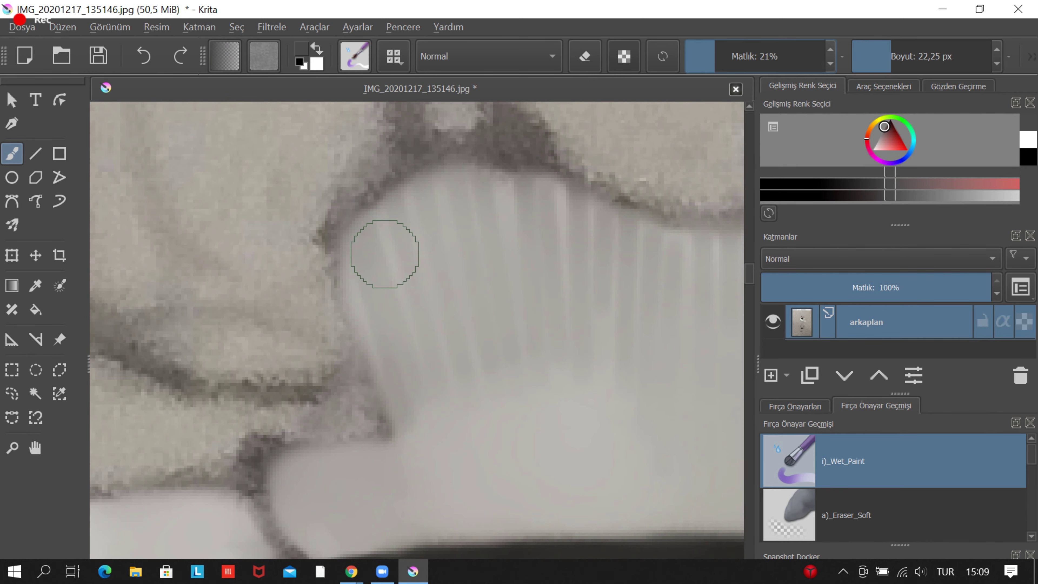
pyautogui.scroll(-2, 384, 254)
pyautogui.scroll(2, 551, 176)
pyautogui.press('x')
pyautogui.scroll(-3, 539, 232)
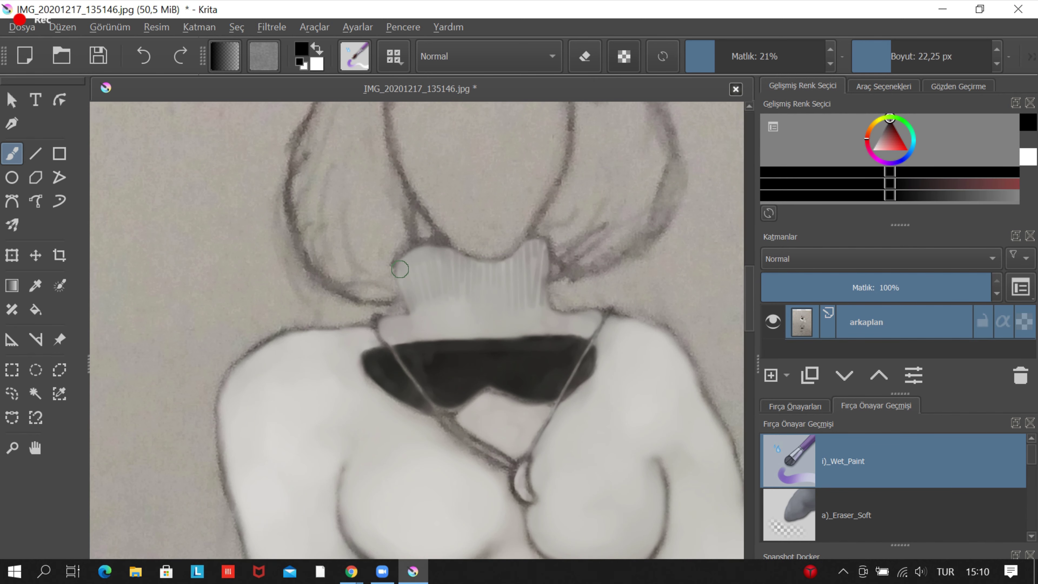
pyautogui.scroll(2, 398, 246)
pyautogui.scroll(1, 410, 289)
pyautogui.scroll(-3, 486, 386)
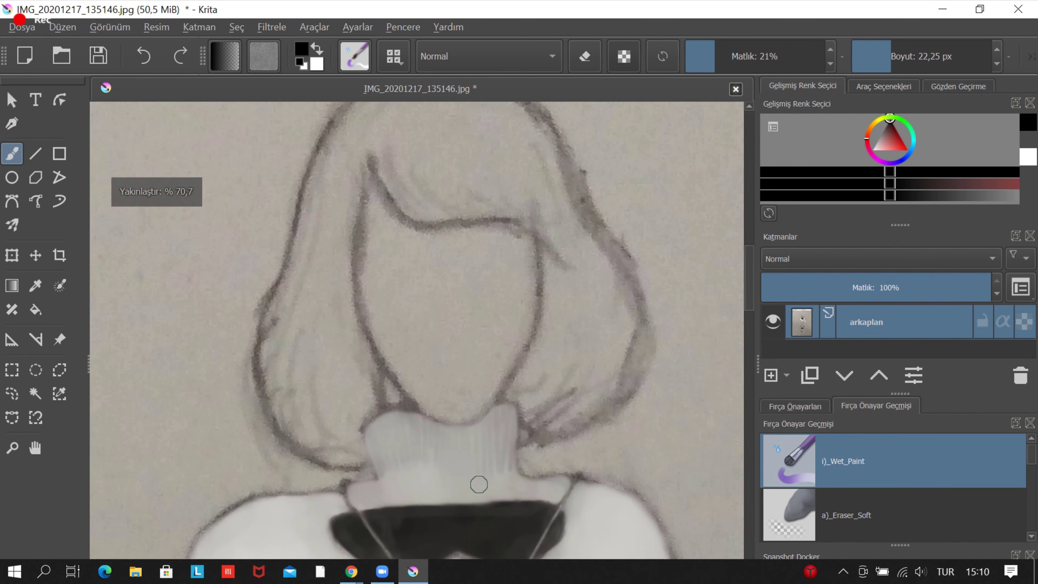
pyautogui.scroll(3, 588, 354)
pyautogui.scroll(-1, 445, 315)
pyautogui.scroll(-3, 415, 300)
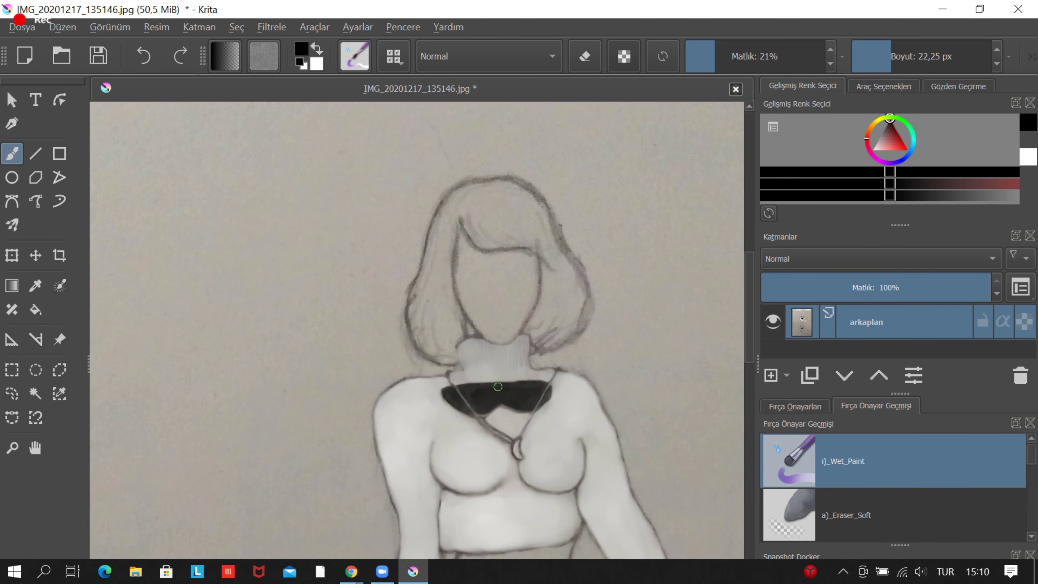
pyautogui.scroll(4, 545, 250)
pyautogui.scroll(-4, 544, 251)
pyautogui.scroll(-1, 524, 403)
pyautogui.scroll(1, 524, 403)
pyautogui.scroll(-1, 332, 310)
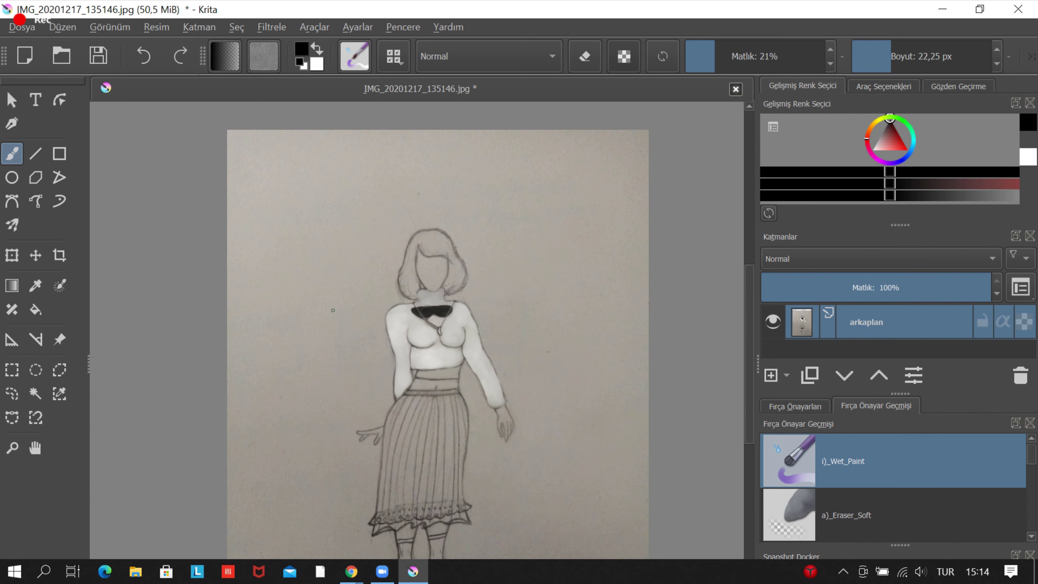
# Make black the paint colour on the Wet_Paint brush, ready for the waist.
pyautogui.scroll(3, 333, 310)
pyautogui.rightClick(429, 301)
pyautogui.press('x')
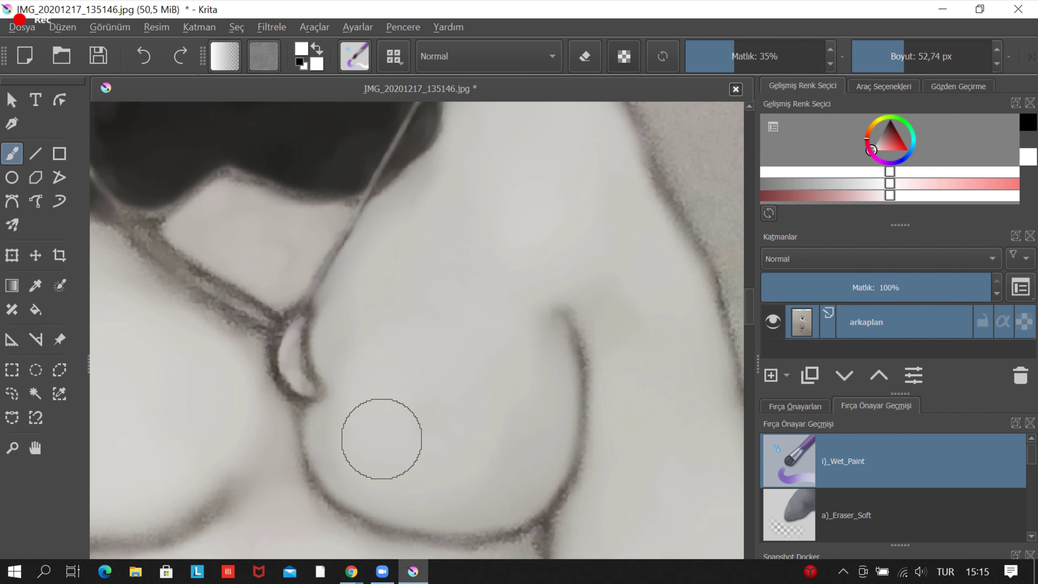
pyautogui.scroll(2, 442, 348)
pyautogui.scroll(-2, 442, 348)
pyautogui.scroll(-2, 347, 144)
pyautogui.scroll(-2, 567, 167)
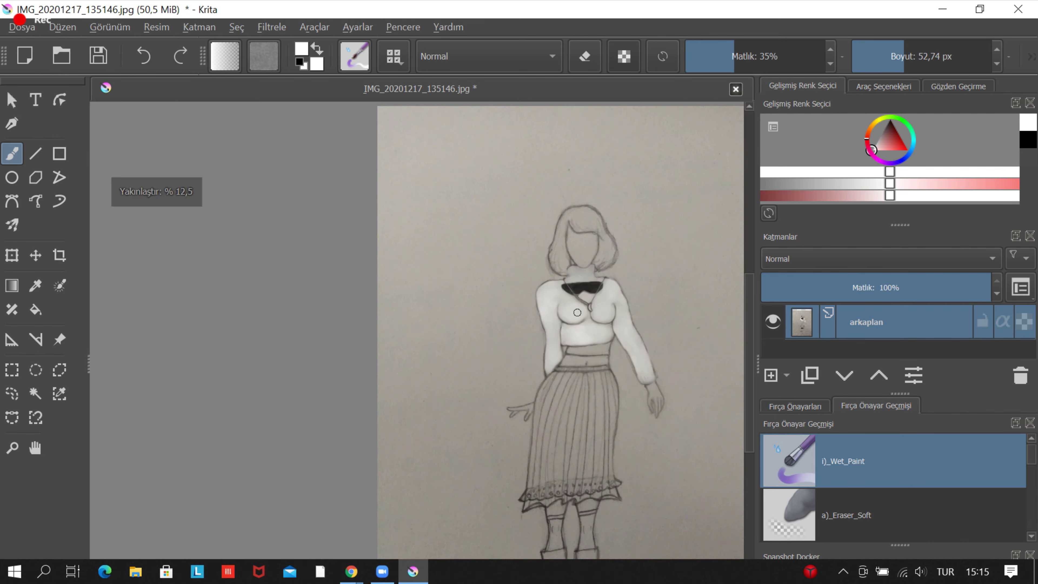
pyautogui.scroll(3, 514, 339)
pyautogui.press('x')
pyautogui.rightClick(514, 339)
pyautogui.click(225, 307)
pyautogui.scroll(-1, 406, 336)
# Paint a dark grey band across the waist and extend it to the right.
pyautogui.moveTo(483, 336); pyautogui.dragTo(598, 366)
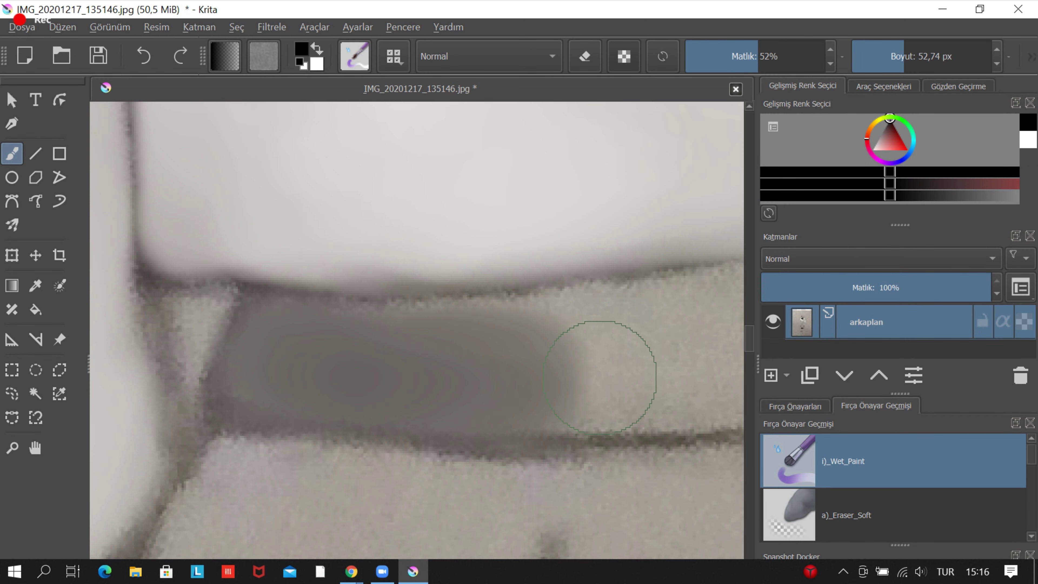
pyautogui.scroll(2, 325, 290)
pyautogui.scroll(-1, 533, 323)
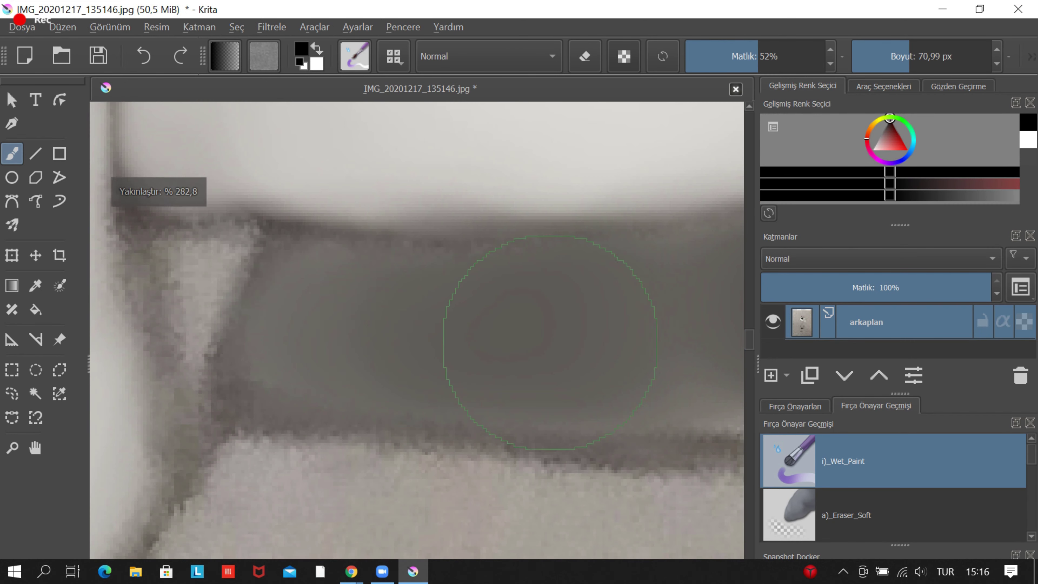
pyautogui.scroll(-3, 295, 331)
pyautogui.scroll(1, 485, 254)
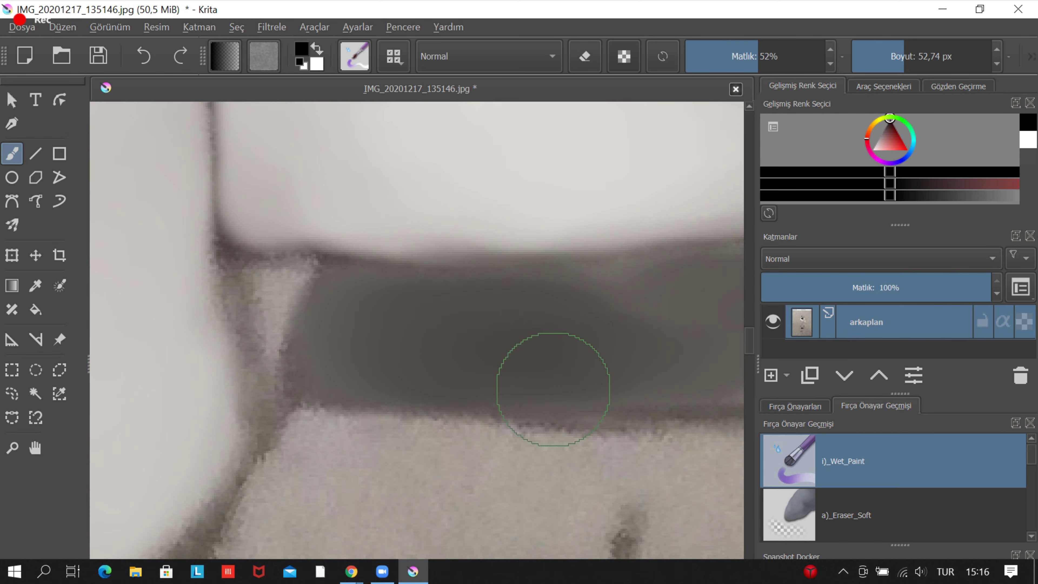
pyautogui.scroll(1, 549, 389)
pyautogui.moveTo(376, 317)
pyautogui.mouseDown()
pyautogui.moveTo(544, 301)
pyautogui.moveTo(551, 271)
pyautogui.moveTo(461, 297)
pyautogui.moveTo(540, 275)
pyautogui.moveTo(605, 286)
pyautogui.mouseUp()
# Shrink the Wet_Paint brush to 49.51 px at 39% opacity for the band's edges.
pyautogui.press('[')
pyautogui.press('[')
pyautogui.press('[')
pyautogui.scroll(2, 313, 325)
pyautogui.scroll(-3, 286, 286)
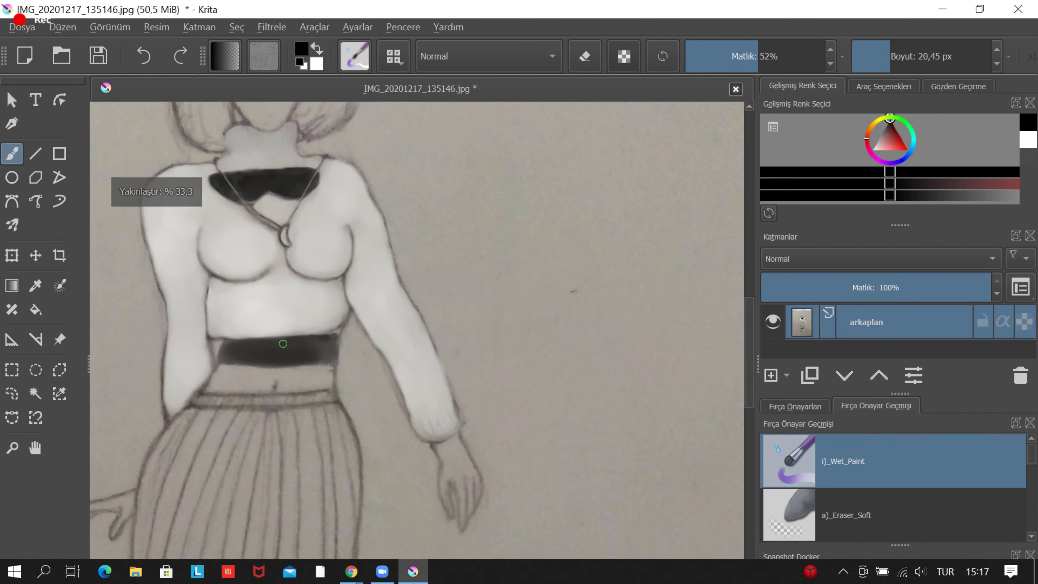
pyautogui.scroll(3, 400, 302)
pyautogui.scroll(-2, 400, 301)
pyautogui.scroll(-1, 409, 298)
pyautogui.scroll(3, 474, 291)
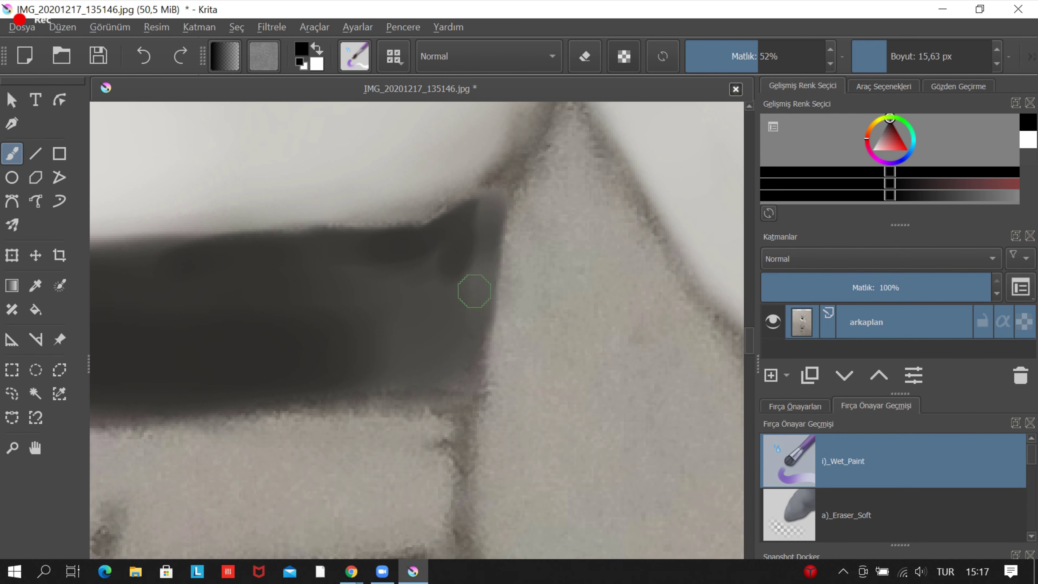
pyautogui.scroll(-1, 368, 294)
pyautogui.press('[')
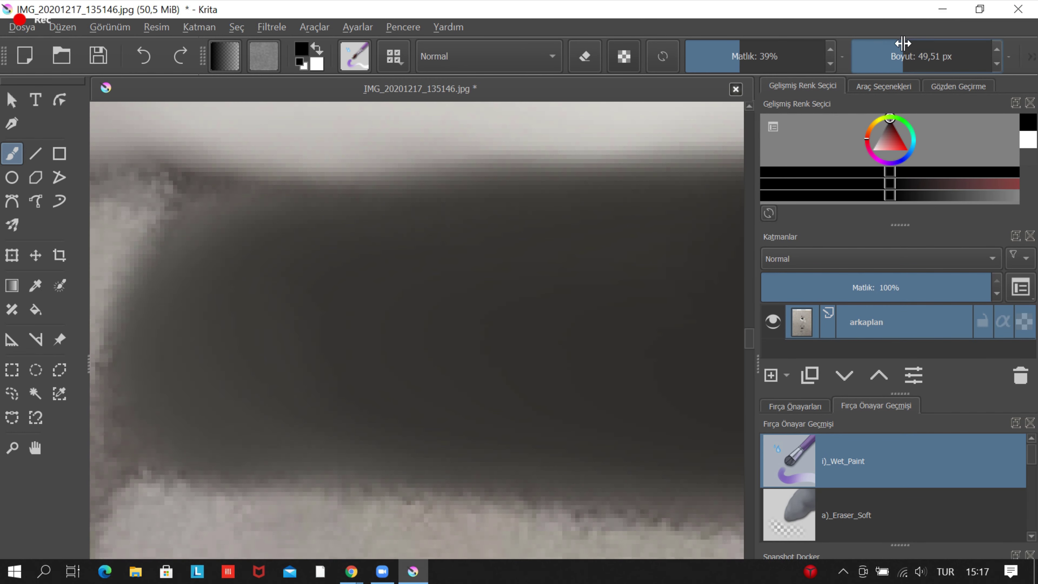
pyautogui.scroll(-3, 464, 409)
pyautogui.scroll(-2, 464, 436)
pyautogui.scroll(4, 474, 372)
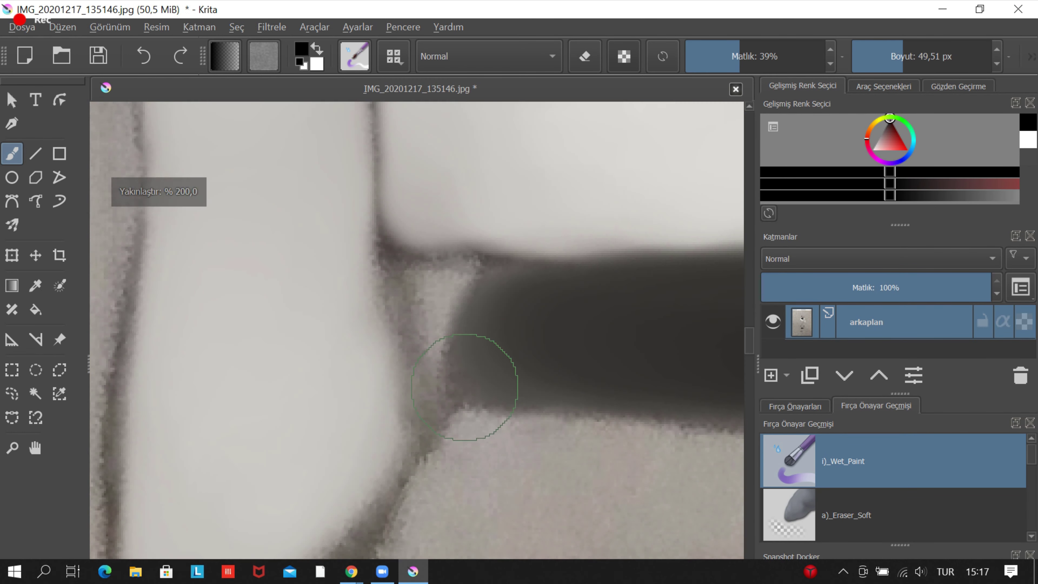
pyautogui.scroll(-1, 453, 321)
# Pan to the waist edge and return to the freehand brush at a larger size.
pyautogui.rightClick(540, 286)
pyautogui.press('x')
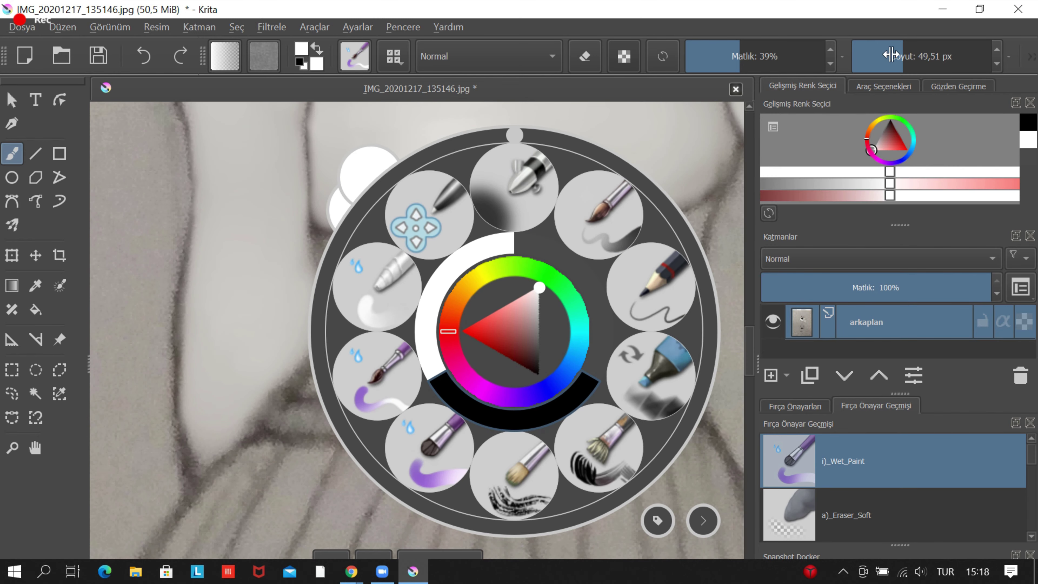
pyautogui.press('[')
pyautogui.press('[')
pyautogui.press('[')
pyautogui.scroll(3, 450, 286)
pyautogui.scroll(3, 385, 231)
pyautogui.scroll(-3, 456, 182)
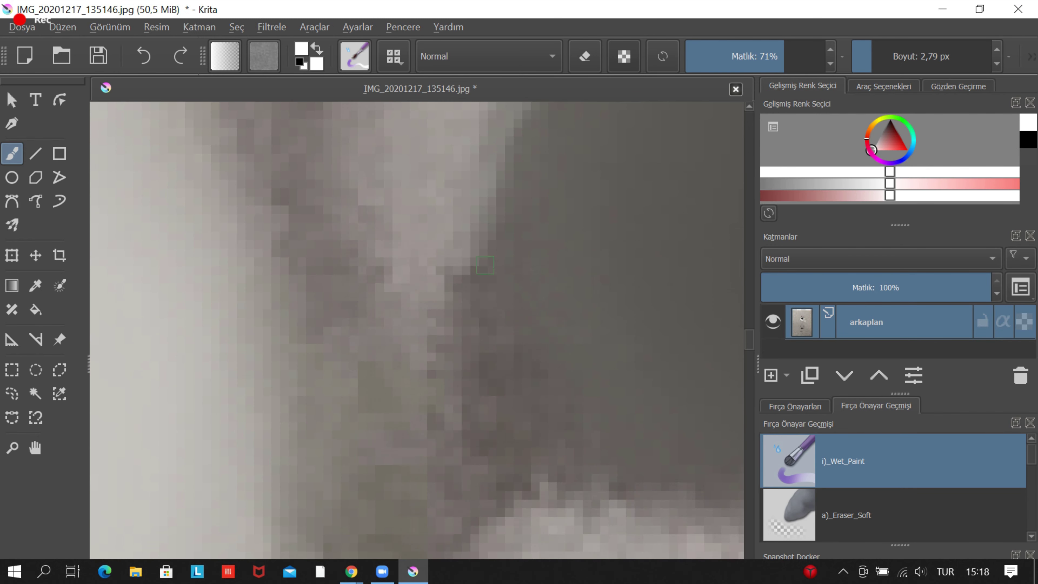
pyautogui.scroll(-2, 409, 246)
pyautogui.moveTo(518, 363); pyautogui.dragTo(462, 376)
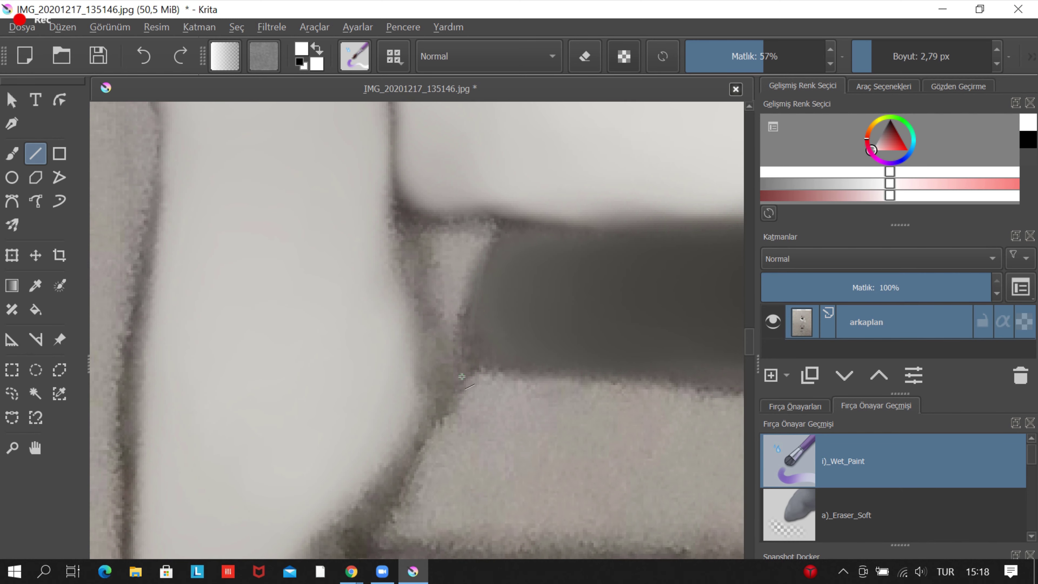
pyautogui.press('b')
pyautogui.scroll(2, 469, 372)
pyautogui.moveTo(421, 196); pyautogui.dragTo(412, 278)
# Undo the last change, make black the paint colour and fine-tune the brush size.
pyautogui.hotkey('ctrl', 'z')
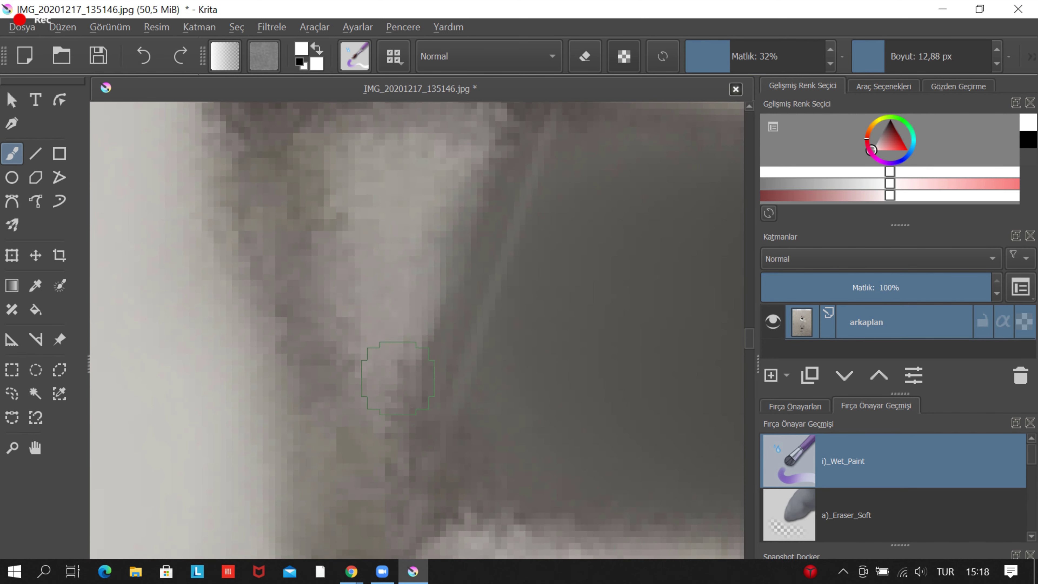
pyautogui.scroll(1, 343, 273)
pyautogui.scroll(1, 345, 272)
pyautogui.scroll(-2, 360, 267)
pyautogui.scroll(-1, 366, 265)
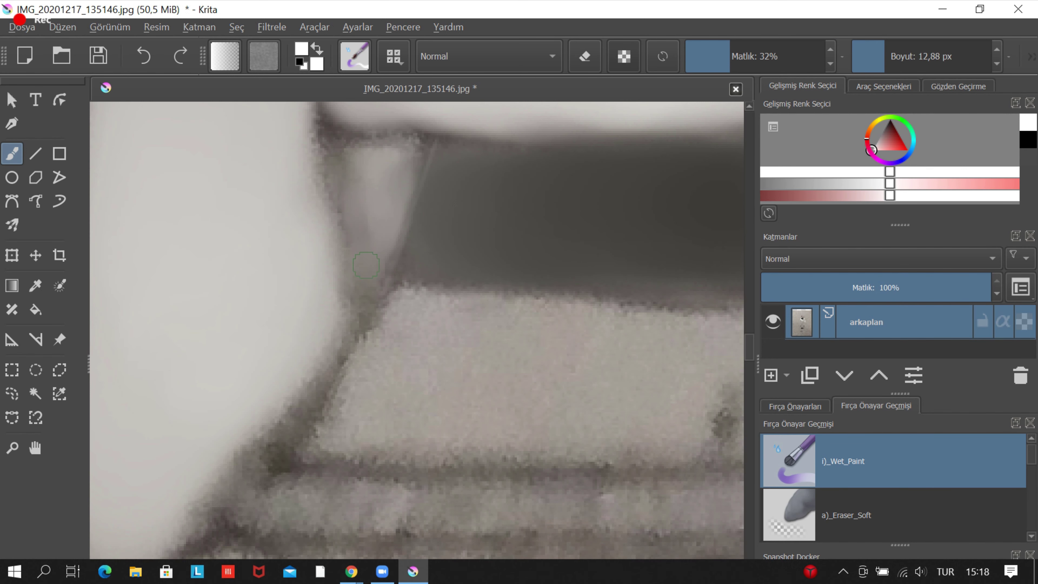
pyautogui.press('x')
pyautogui.scroll(-3, 377, 230)
pyautogui.scroll(3, 370, 223)
pyautogui.press(']')
pyautogui.press(']')
pyautogui.press(']')
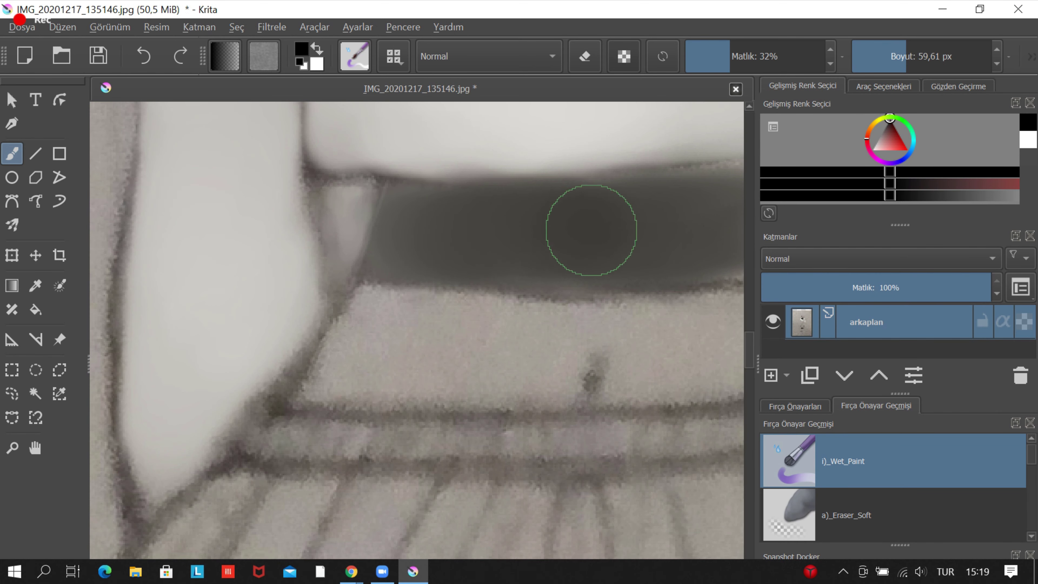
pyautogui.scroll(1, 591, 227)
pyautogui.press('[')
pyautogui.press('[')
pyautogui.scroll(1, 278, 382)
pyautogui.scroll(-1, 294, 297)
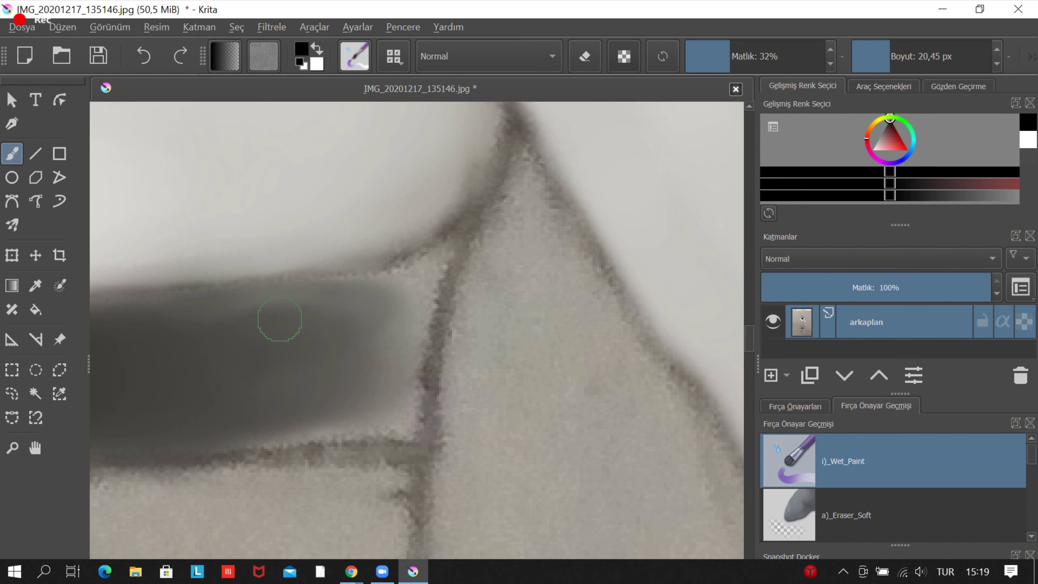
pyautogui.scroll(-1, 246, 325)
pyautogui.scroll(-1, 421, 394)
pyautogui.scroll(3, 576, 450)
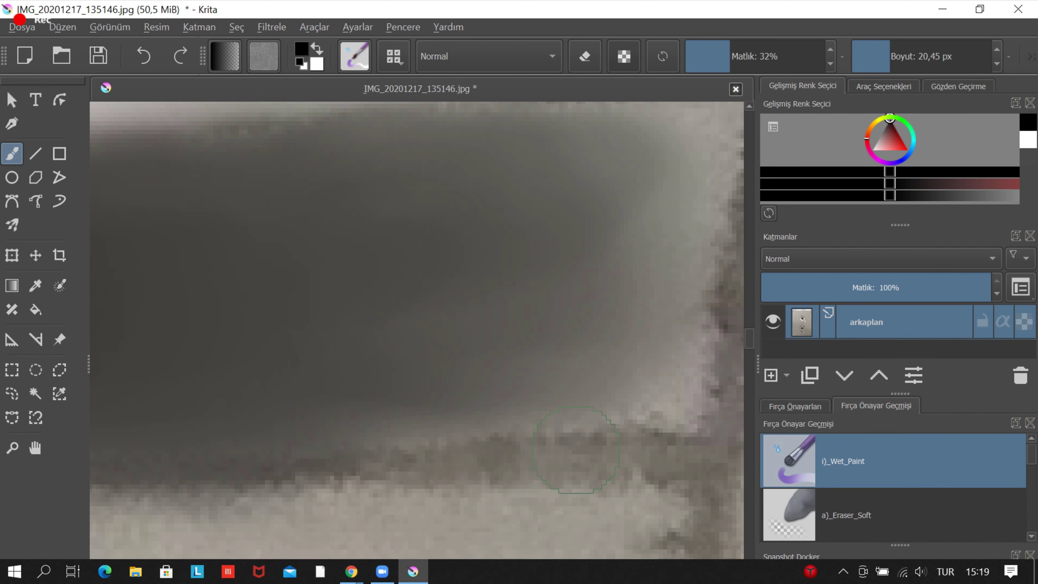
pyautogui.scroll(-4, 533, 260)
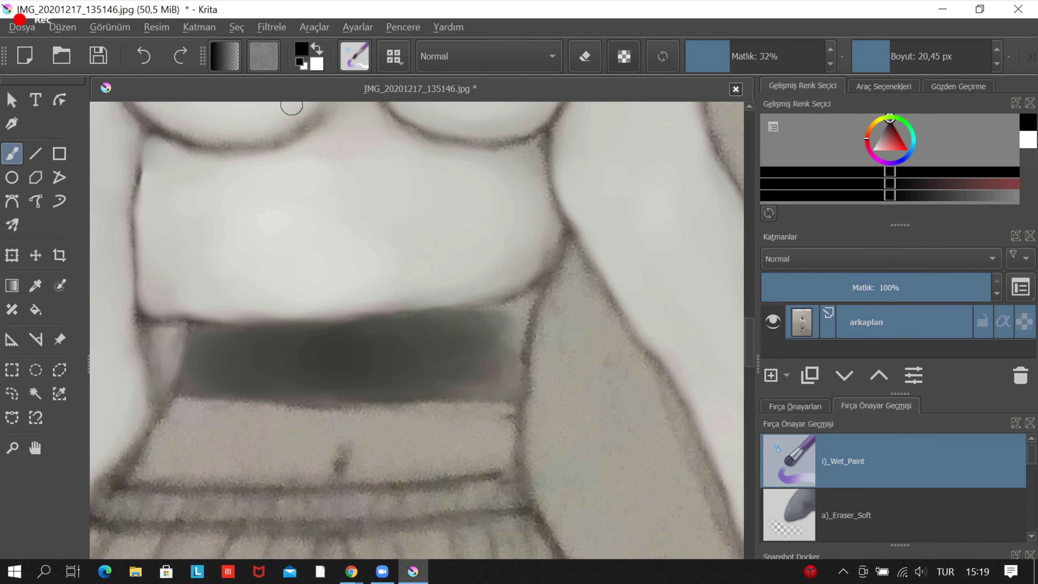
pyautogui.scroll(2, 469, 384)
# Raise the opacity and resize the brush to a medium width for the waistband.
pyautogui.press('o')
pyautogui.press('[')
pyautogui.press('[')
pyautogui.press('[')
pyautogui.scroll(2, 510, 278)
pyautogui.scroll(-1, 528, 255)
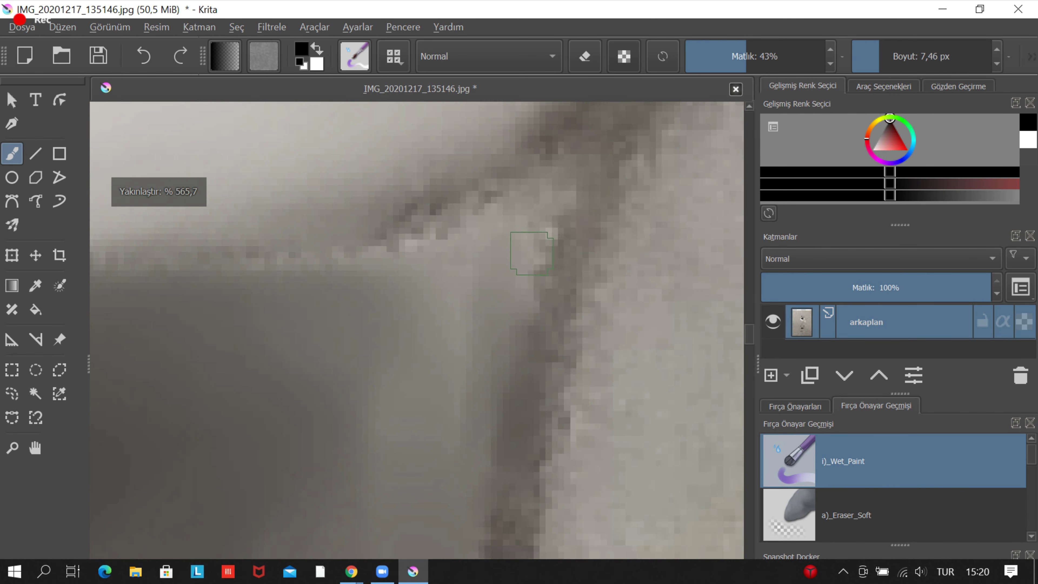
pyautogui.scroll(-1, 552, 215)
pyautogui.scroll(1, 553, 215)
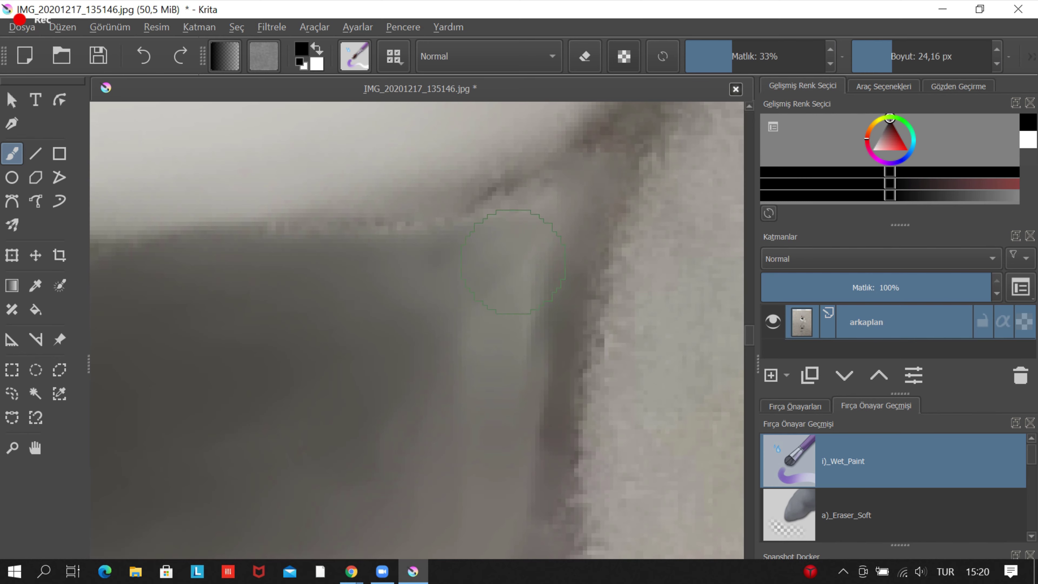
pyautogui.scroll(-1, 452, 481)
pyautogui.scroll(-3, 541, 479)
pyautogui.moveTo(889, 47); pyautogui.dragTo(901, 48)
pyautogui.scroll(2, 547, 353)
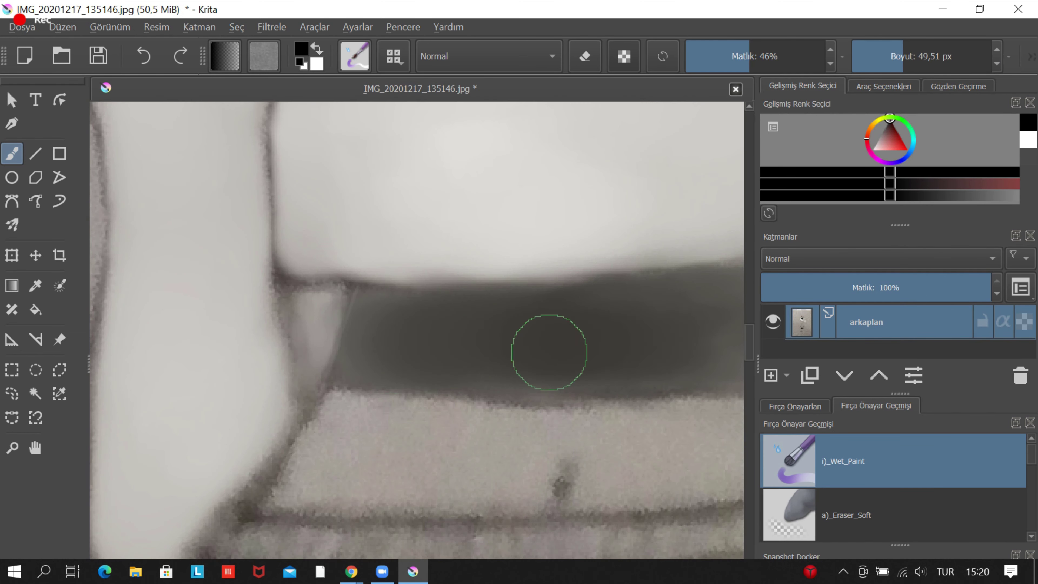
pyautogui.scroll(-1, 377, 383)
pyautogui.moveTo(730, 56); pyautogui.dragTo(721, 56)
pyautogui.scroll(2, 532, 367)
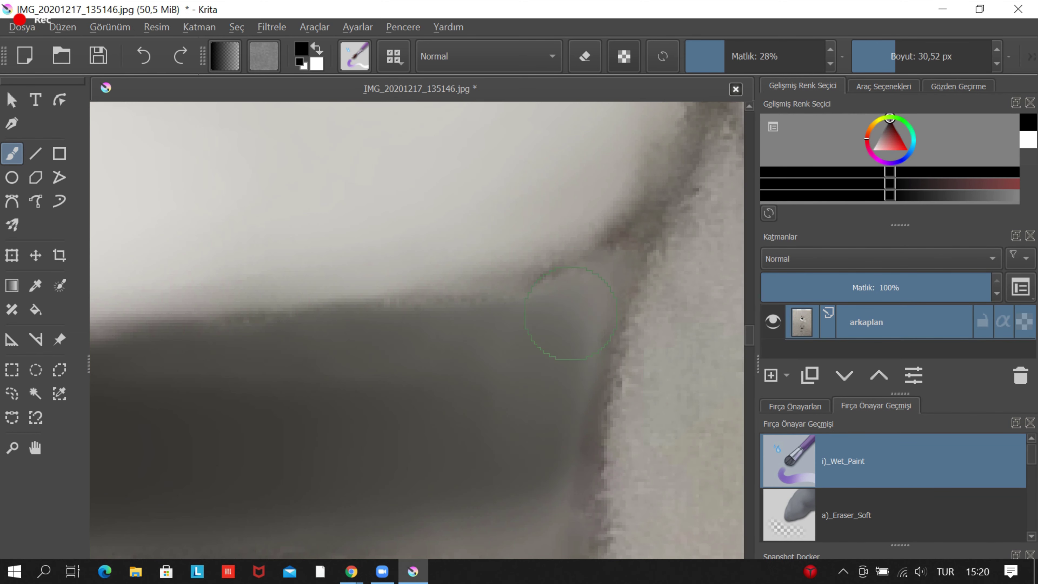
pyautogui.scroll(-2, 531, 368)
pyautogui.scroll(2, 657, 351)
pyautogui.scroll(-1, 536, 274)
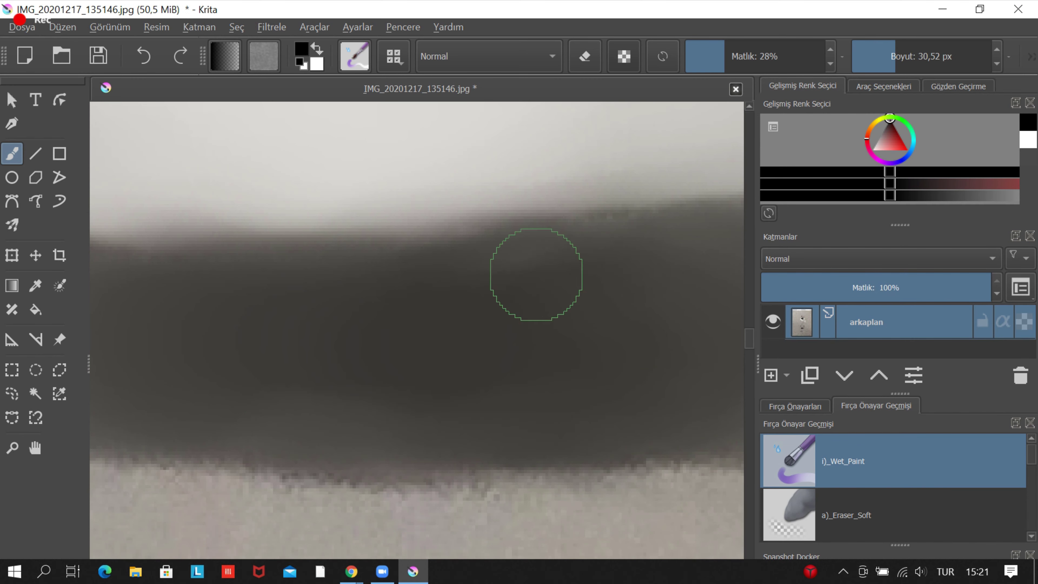
pyautogui.scroll(-3, 312, 386)
# Set the Wet_Paint brush to 28.29 px and 43% opacity for clean band edges.
pyautogui.press('2')
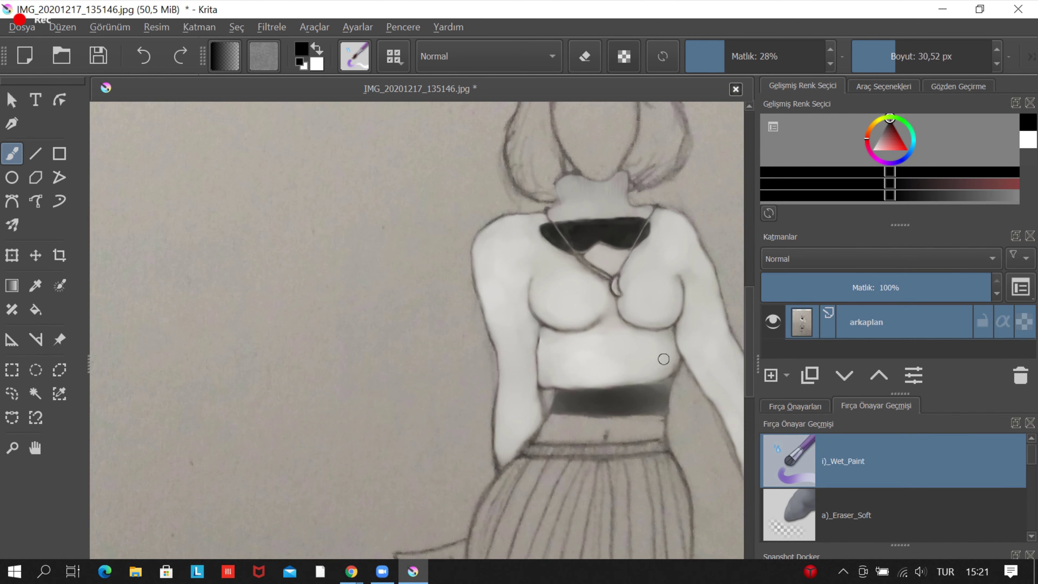
pyautogui.press('1')
pyautogui.press('o')
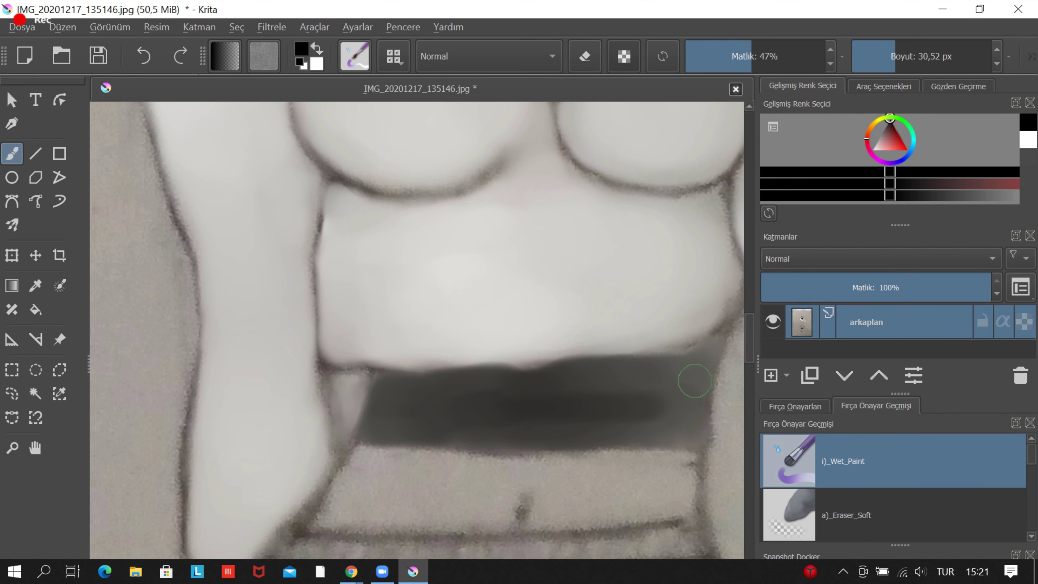
pyautogui.scroll(2, 661, 378)
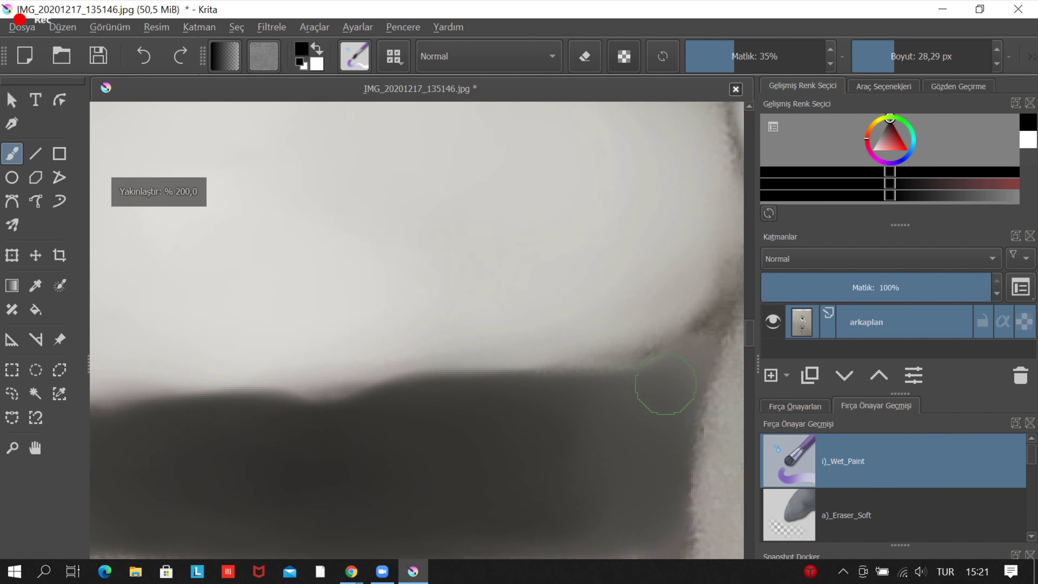
pyautogui.scroll(1, 577, 359)
pyautogui.scroll(-4, 439, 392)
pyautogui.scroll(2, 439, 392)
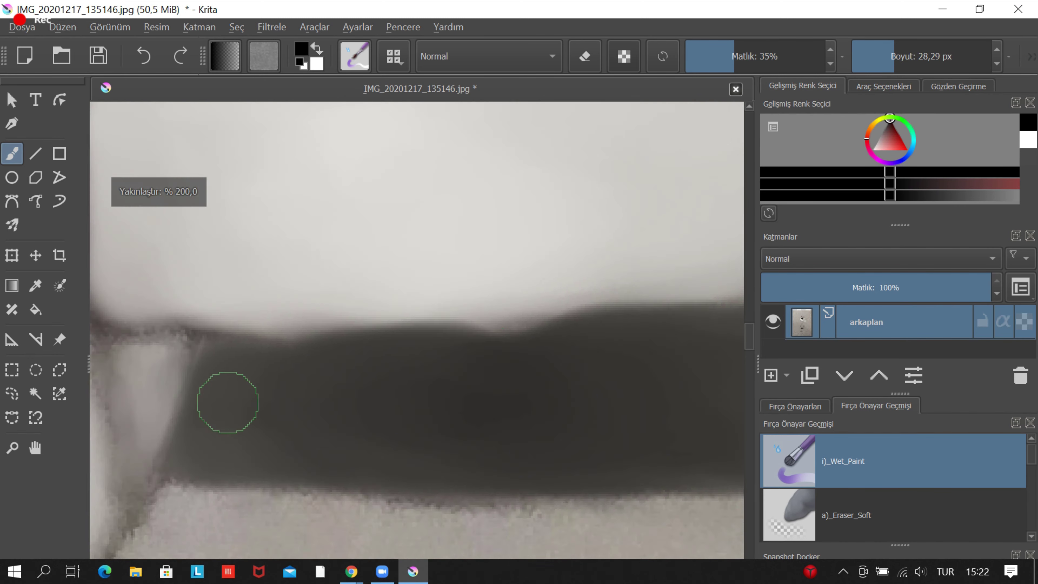
pyautogui.press('2')
pyautogui.scroll(5, 308, 440)
pyautogui.press('o')
pyautogui.press('1')
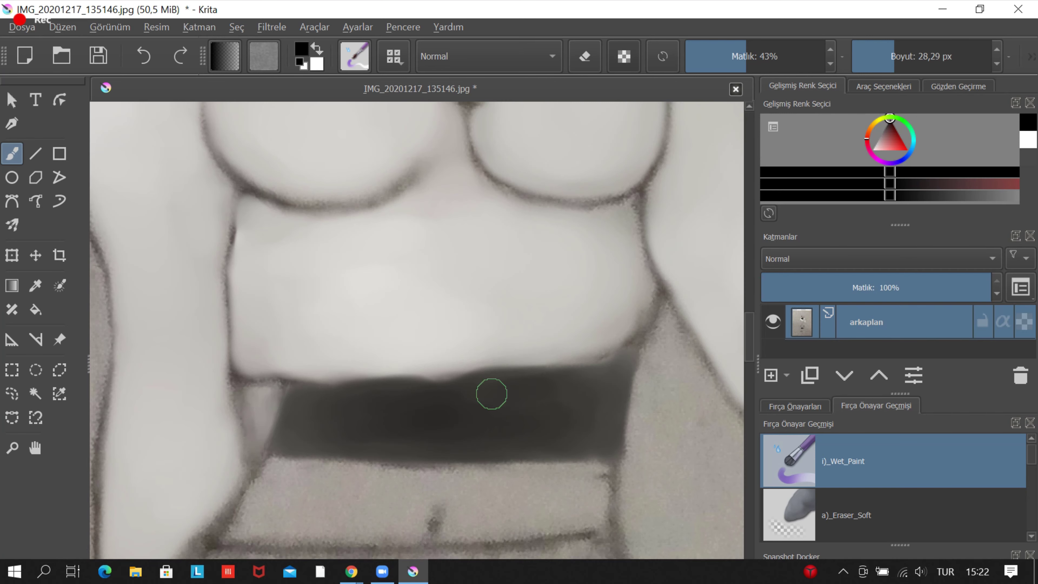
pyautogui.scroll(-4, 596, 437)
# Pick a dark red colour from the pop-up palette and raise the brush opacity.
pyautogui.rightClick(509, 348)
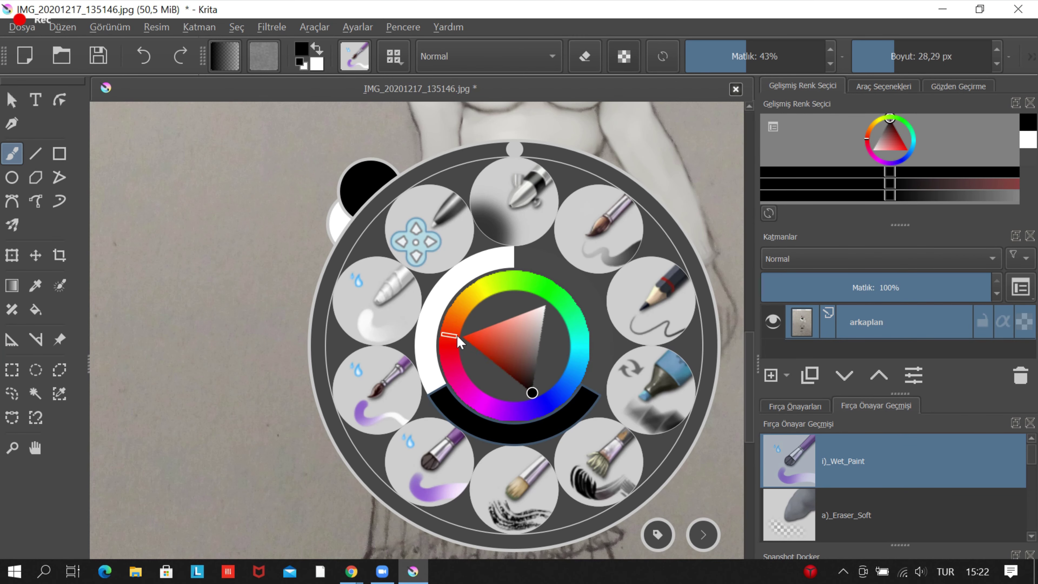
pyautogui.click(506, 366)
pyautogui.click(461, 254)
pyautogui.scroll(2, 461, 253)
pyautogui.press('o')
# Lay first strokes on the left pleats, then return to freehand painting at lower opacity.
pyautogui.scroll(-3, 462, 245)
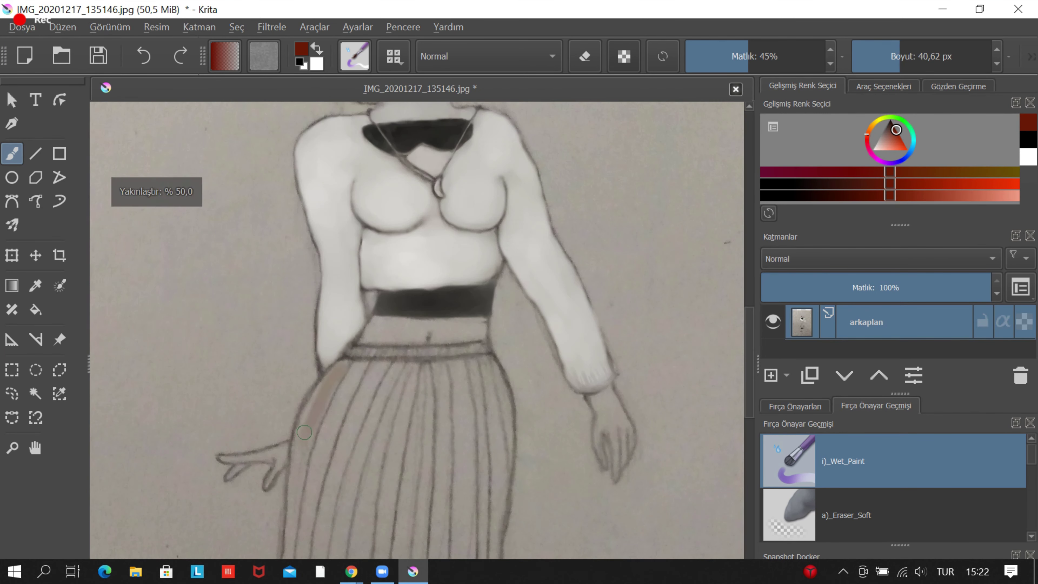
pyautogui.scroll(5, 464, 221)
pyautogui.scroll(2, 470, 295)
pyautogui.scroll(-5, 470, 294)
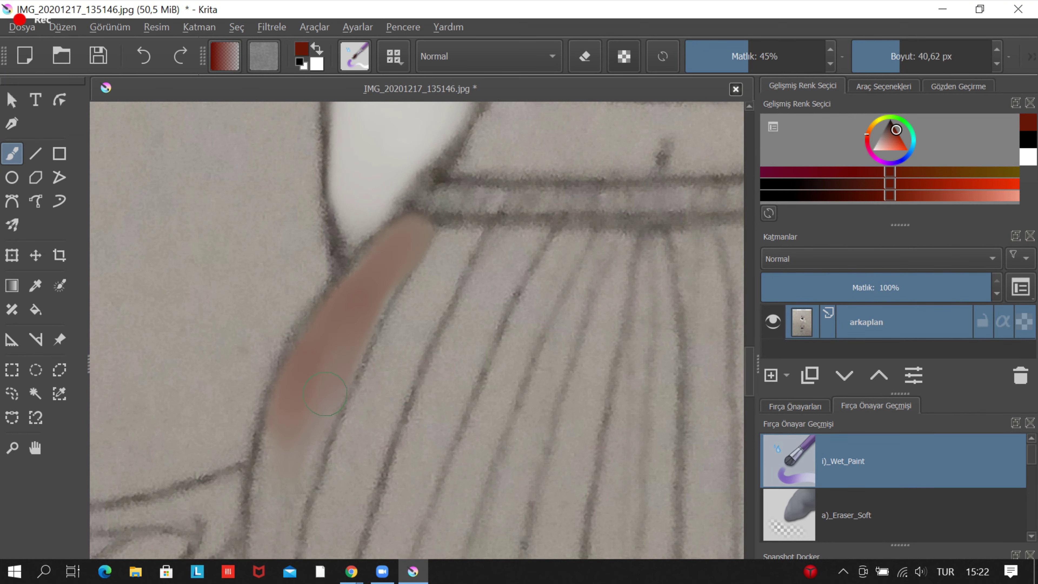
pyautogui.scroll(1, 233, 163)
pyautogui.scroll(-2, 151, 296)
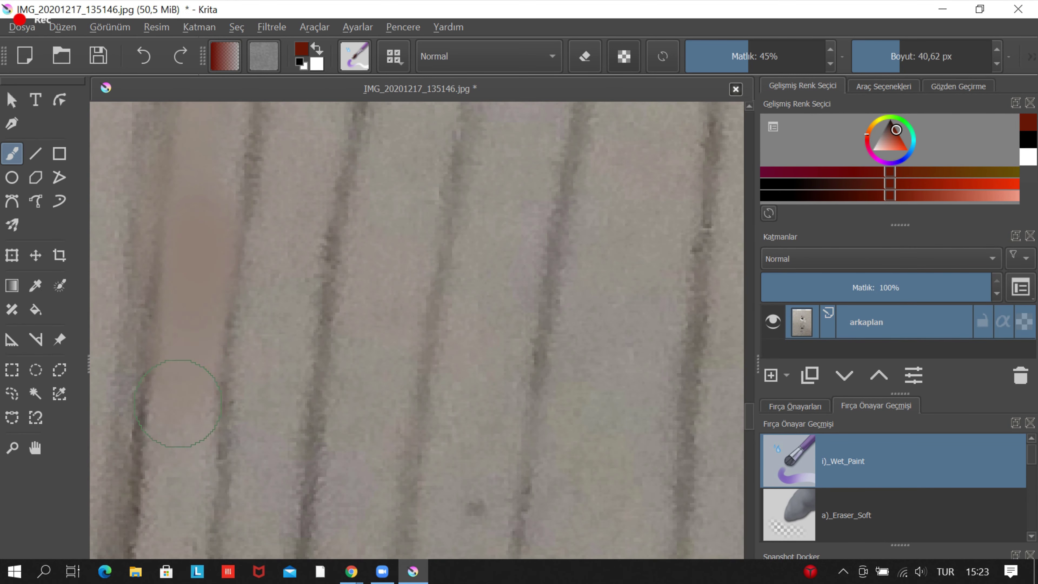
pyautogui.scroll(-2, 172, 291)
pyautogui.scroll(-2, 196, 286)
pyautogui.press('v')
pyautogui.press('o')
pyautogui.scroll(-2, 221, 283)
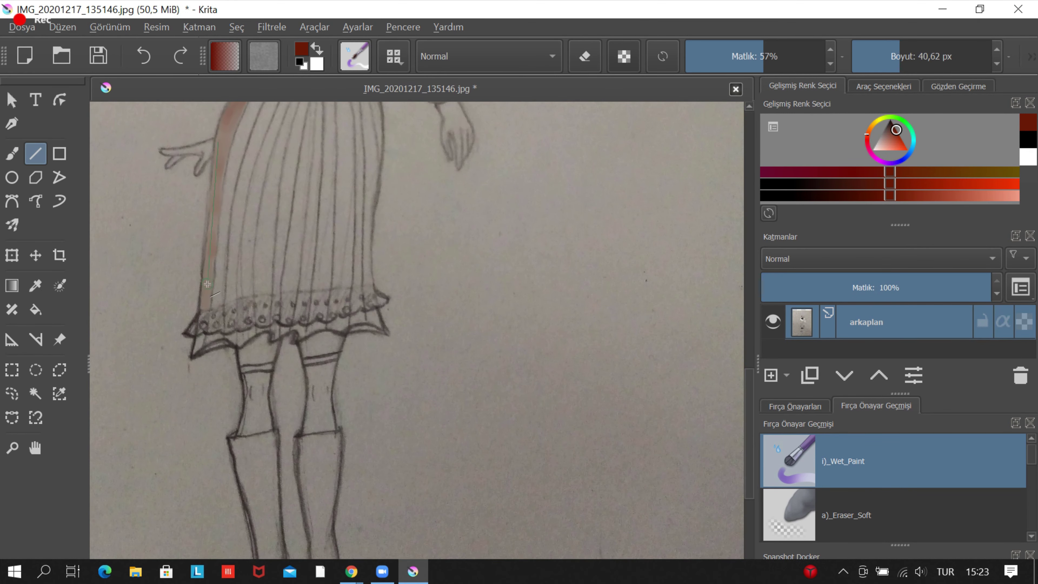
pyautogui.press('b')
pyautogui.press('i')
# Brush reddish-pink tint down the left-hand skirt pleats.
pyautogui.scroll(-2, 196, 282)
pyautogui.scroll(3, 180, 266)
pyautogui.scroll(3, 170, 325)
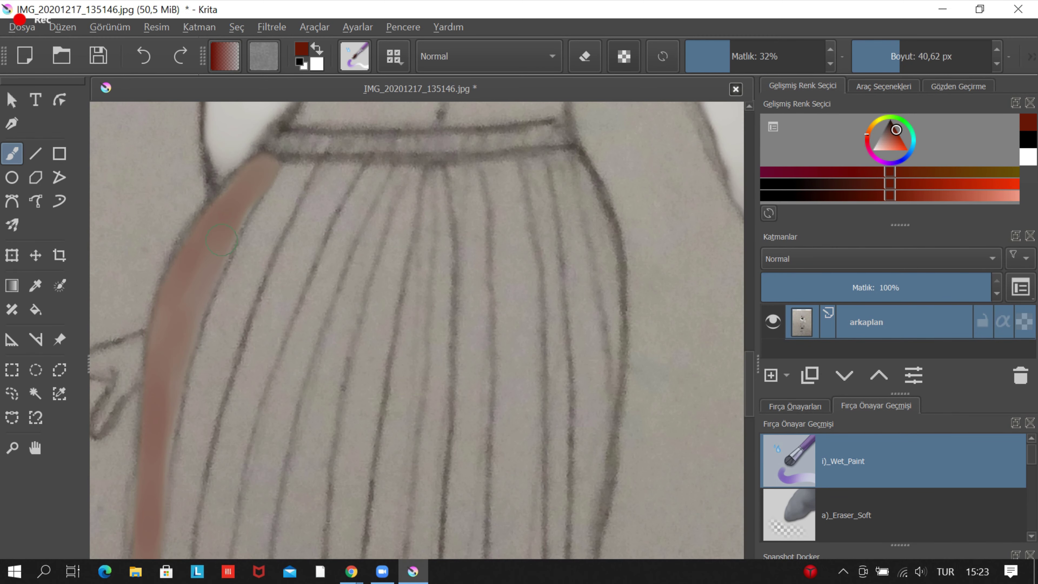
pyautogui.scroll(-1, 196, 295)
pyautogui.scroll(-2, 151, 381)
pyautogui.scroll(4, 229, 193)
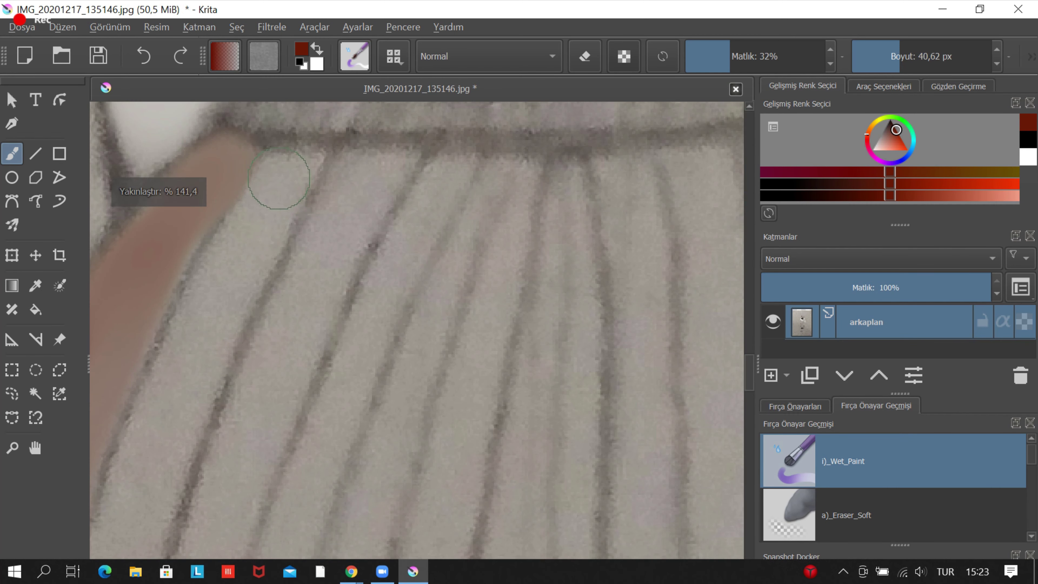
pyautogui.scroll(-2, 237, 287)
pyautogui.scroll(-2, 253, 270)
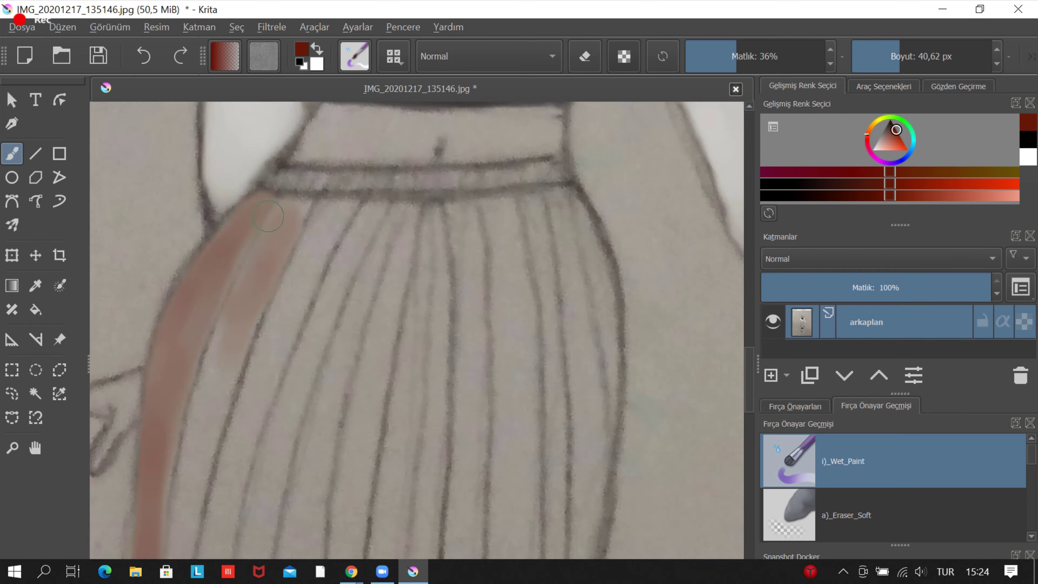
pyautogui.scroll(-2, 270, 262)
pyautogui.scroll(6, 300, 248)
pyautogui.scroll(-1, 230, 378)
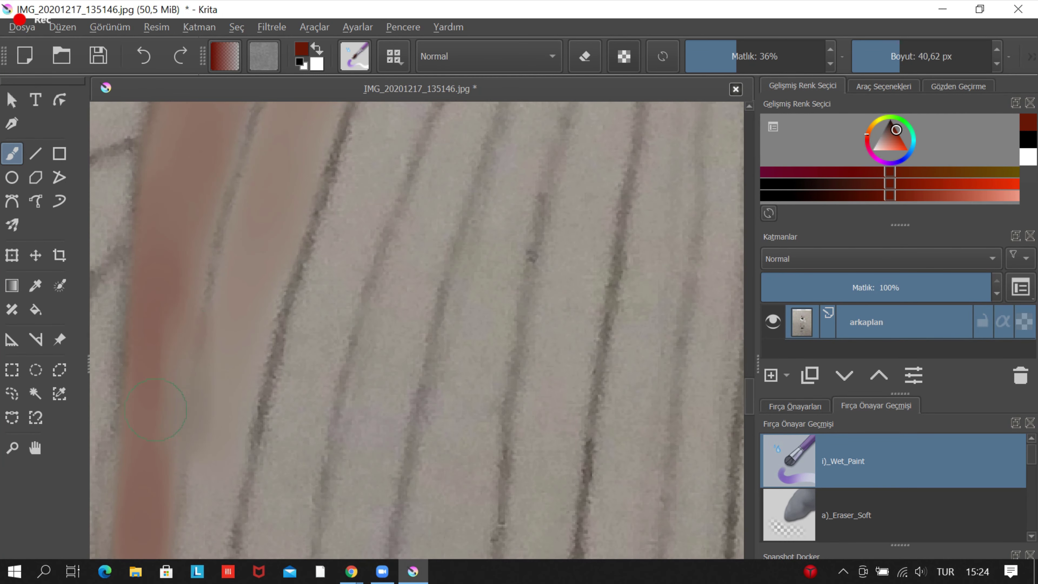
pyautogui.scroll(-2, 237, 334)
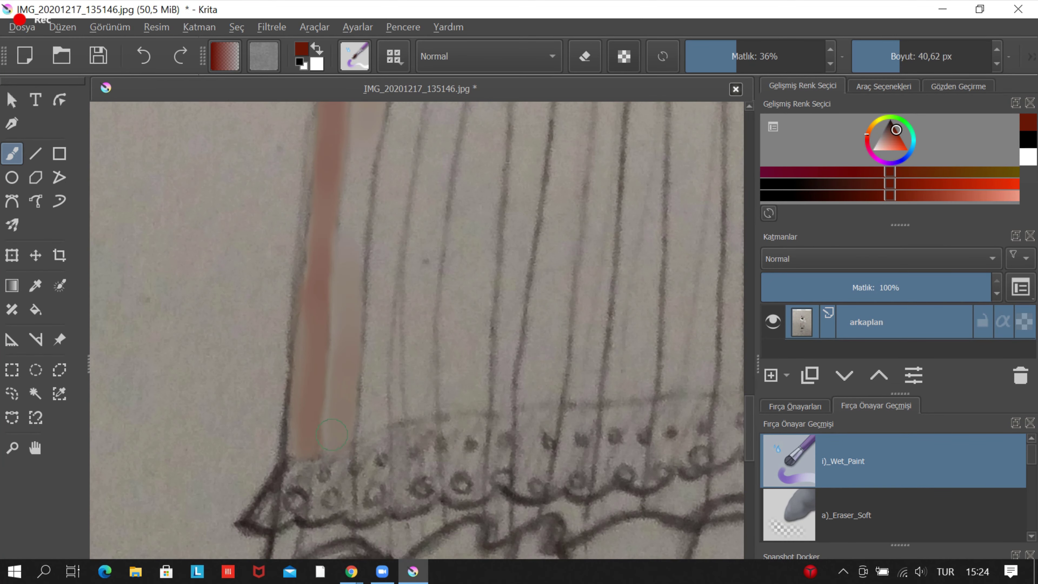
pyautogui.scroll(-2, 331, 434)
pyautogui.scroll(2, 317, 297)
pyautogui.scroll(-2, 318, 297)
pyautogui.scroll(3, 310, 432)
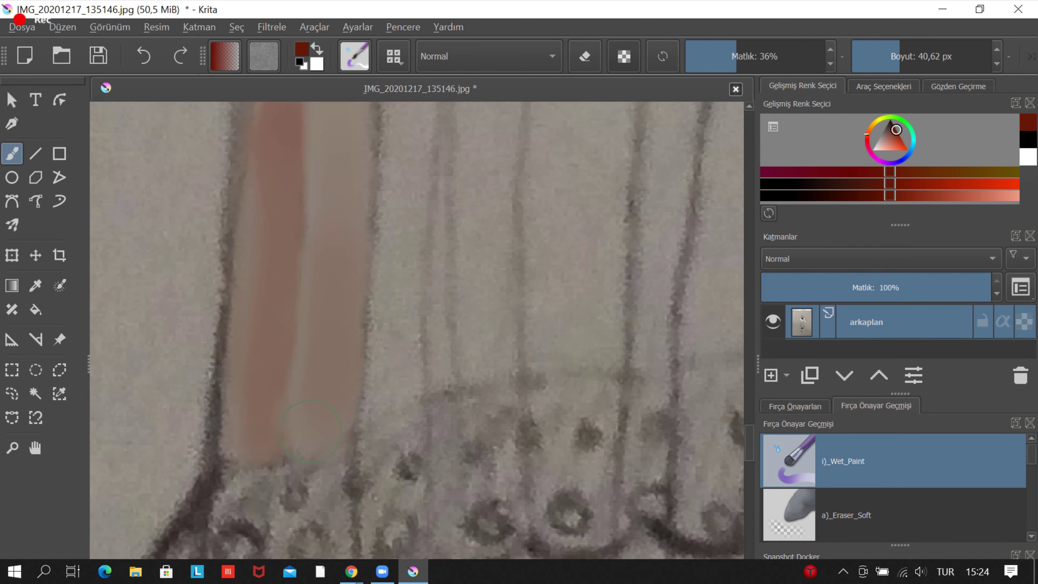
pyautogui.scroll(-2, 310, 431)
pyautogui.scroll(2, 383, 265)
pyautogui.scroll(-2, 368, 246)
pyautogui.scroll(3, 368, 246)
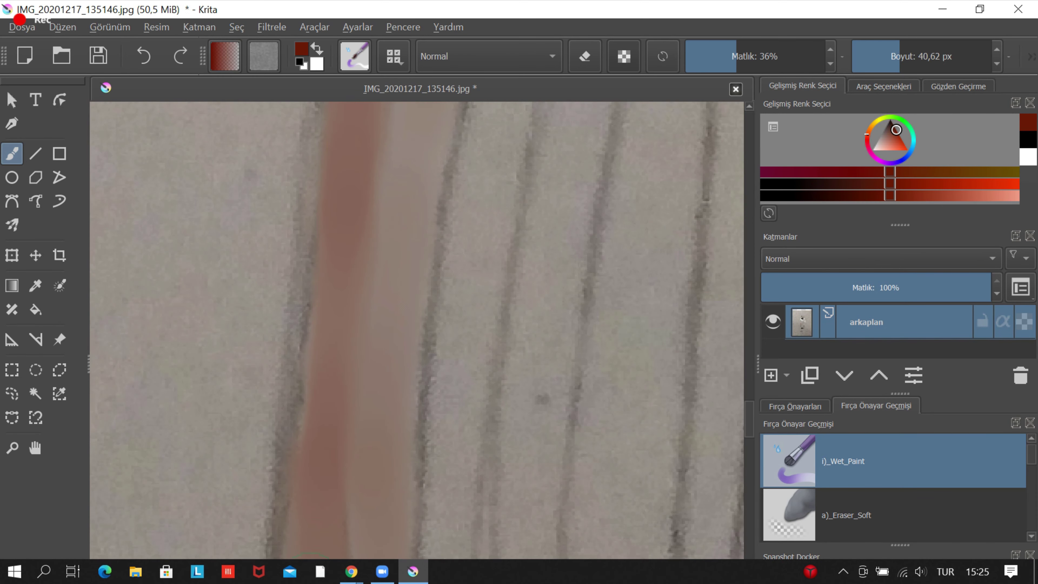
pyautogui.scroll(-2, 405, 303)
pyautogui.scroll(-2, 406, 475)
pyautogui.scroll(2, 368, 409)
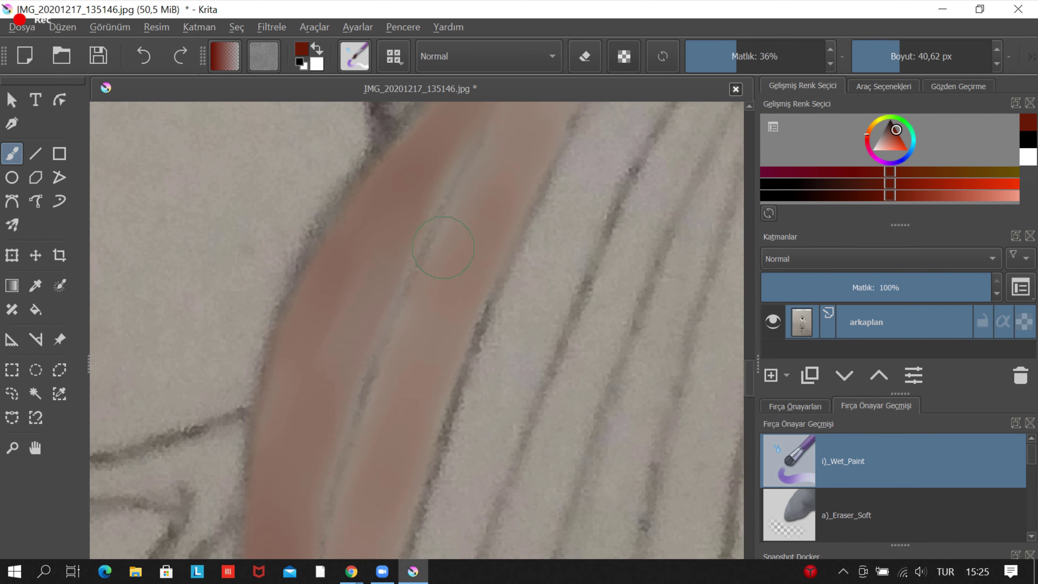
pyautogui.scroll(-5, 312, 364)
pyautogui.scroll(3, 323, 266)
# Lower the brush opacity, enlarge the brush, and keep stroking the left pleats.
pyautogui.press('o')
pyautogui.press(']')
pyautogui.scroll(2, 323, 266)
pyautogui.scroll(-1, 323, 266)
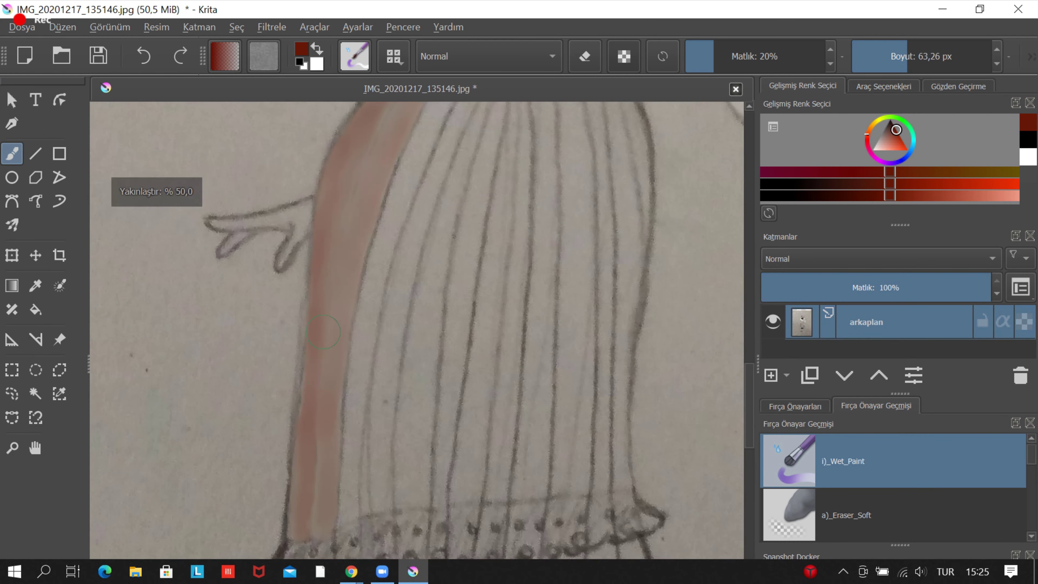
pyautogui.scroll(2, 323, 266)
pyautogui.scroll(-2, 323, 265)
pyautogui.scroll(-3, 323, 265)
# Switch to Wet_Paint at 37% opacity and paint peach-pink down the left pleats to the lace hem.
pyautogui.rightClick(324, 371)
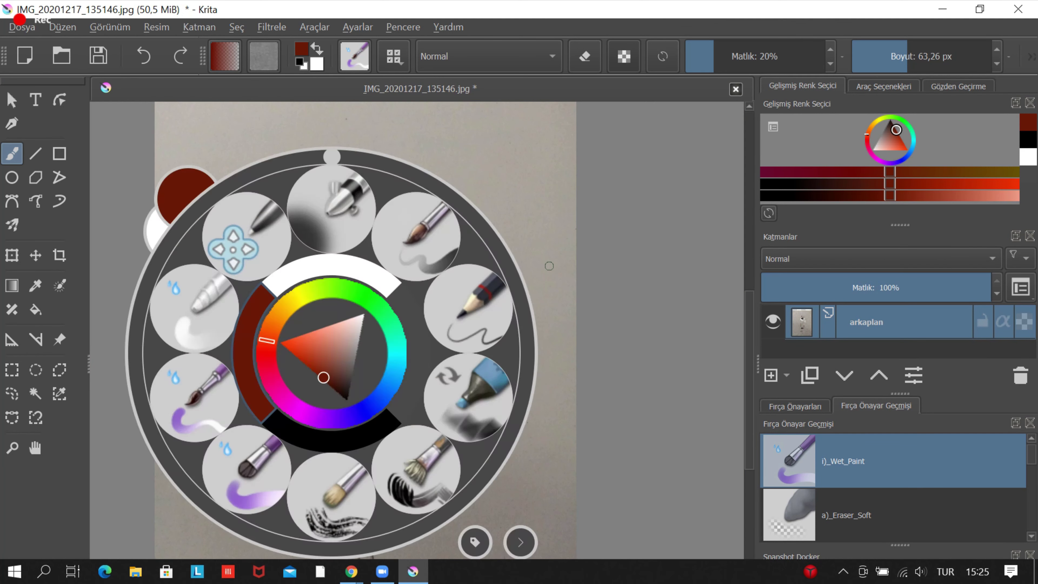
pyautogui.scroll(8, 342, 331)
pyautogui.scroll(-5, 396, 286)
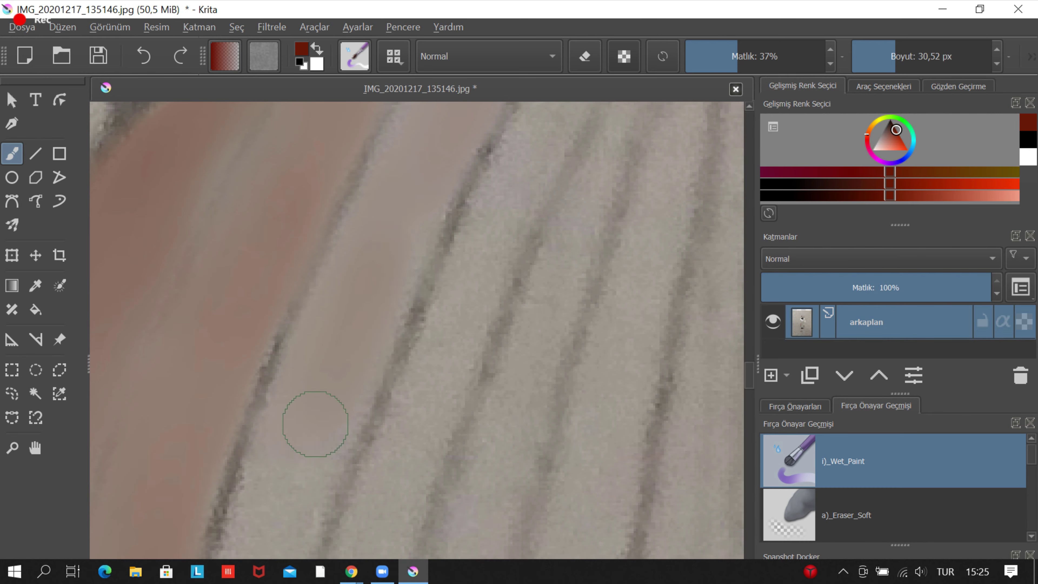
pyautogui.scroll(2, 209, 446)
pyautogui.scroll(-2, 332, 182)
pyautogui.scroll(-1, 325, 204)
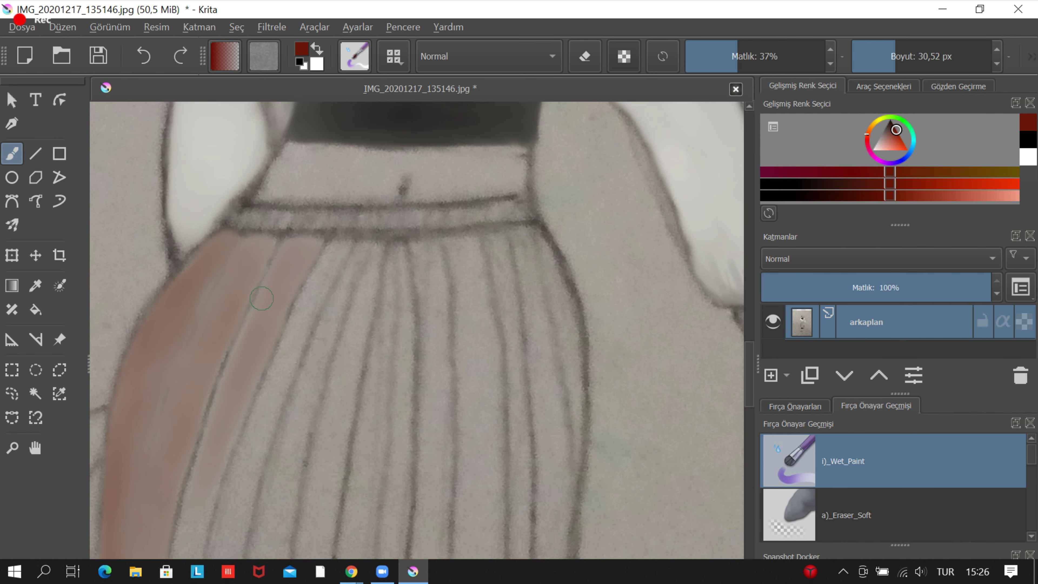
pyautogui.scroll(1, 286, 306)
pyautogui.scroll(-2, 309, 315)
pyautogui.scroll(-2, 308, 316)
pyautogui.scroll(6, 360, 525)
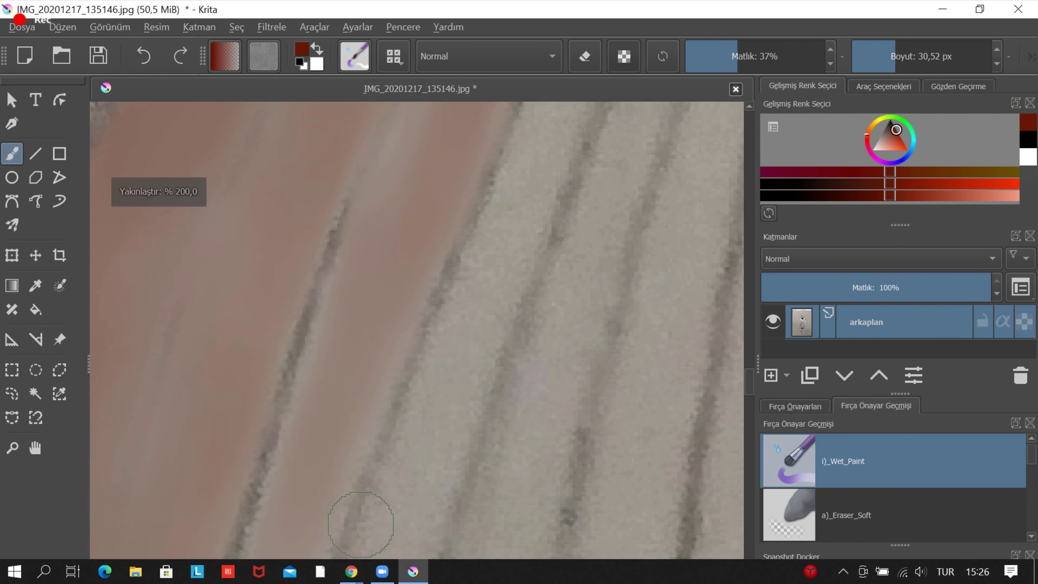
pyautogui.scroll(-1, 401, 309)
pyautogui.scroll(-2, 352, 360)
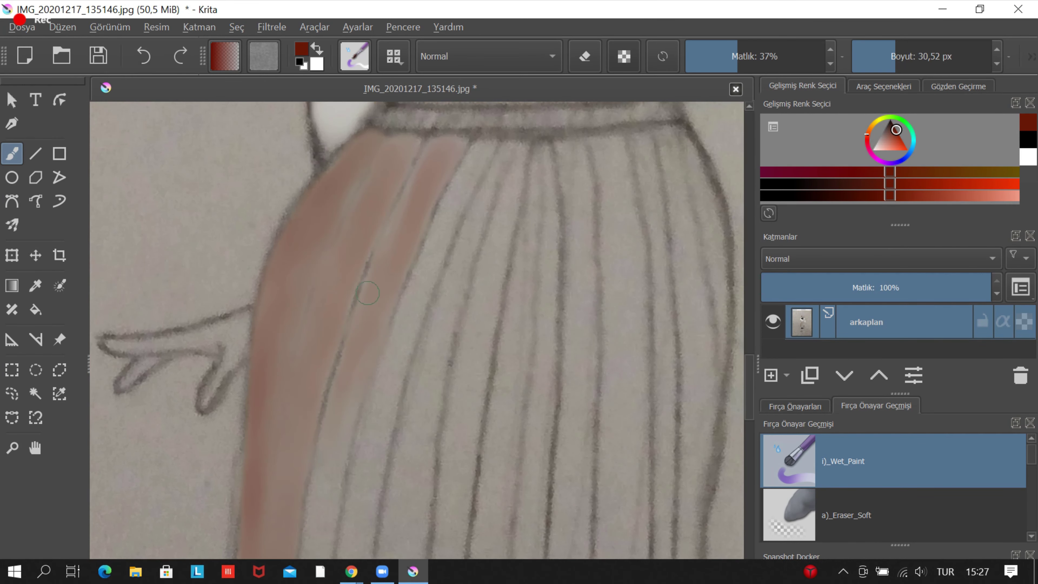
pyautogui.scroll(3, 306, 273)
pyautogui.scroll(1, 359, 186)
pyautogui.scroll(-3, 327, 286)
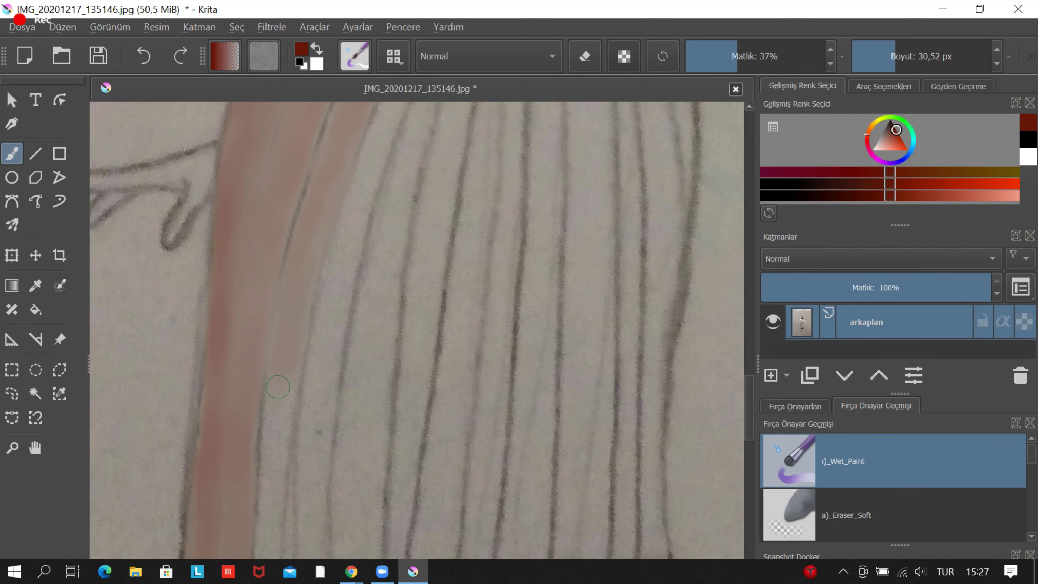
pyautogui.scroll(2, 313, 440)
pyautogui.scroll(-3, 325, 344)
pyautogui.scroll(2, 323, 351)
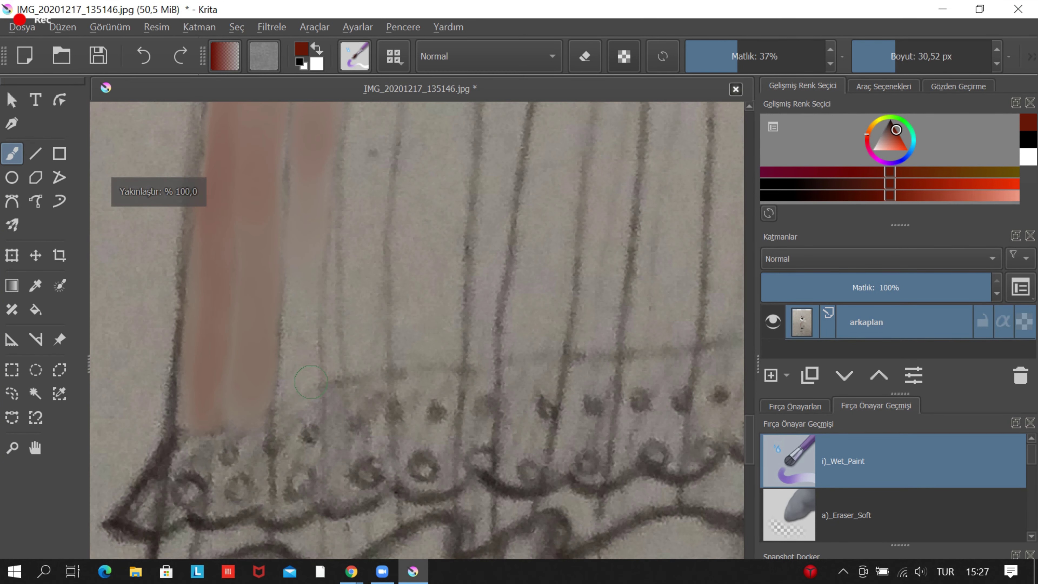
pyautogui.scroll(1, 278, 216)
pyautogui.scroll(-3, 276, 414)
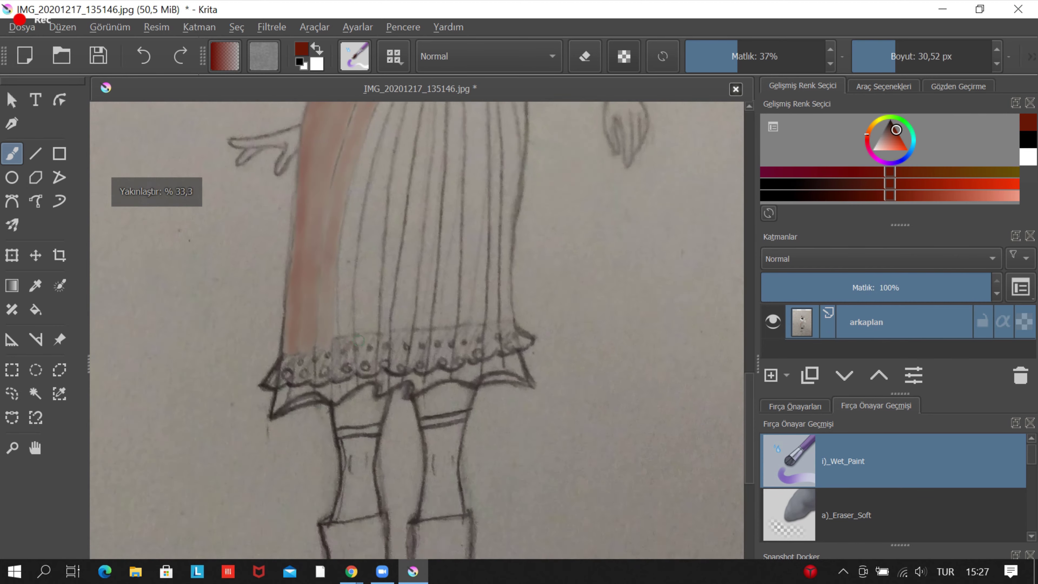
pyautogui.scroll(4, 370, 181)
pyautogui.scroll(-3, 319, 323)
pyautogui.scroll(2, 326, 328)
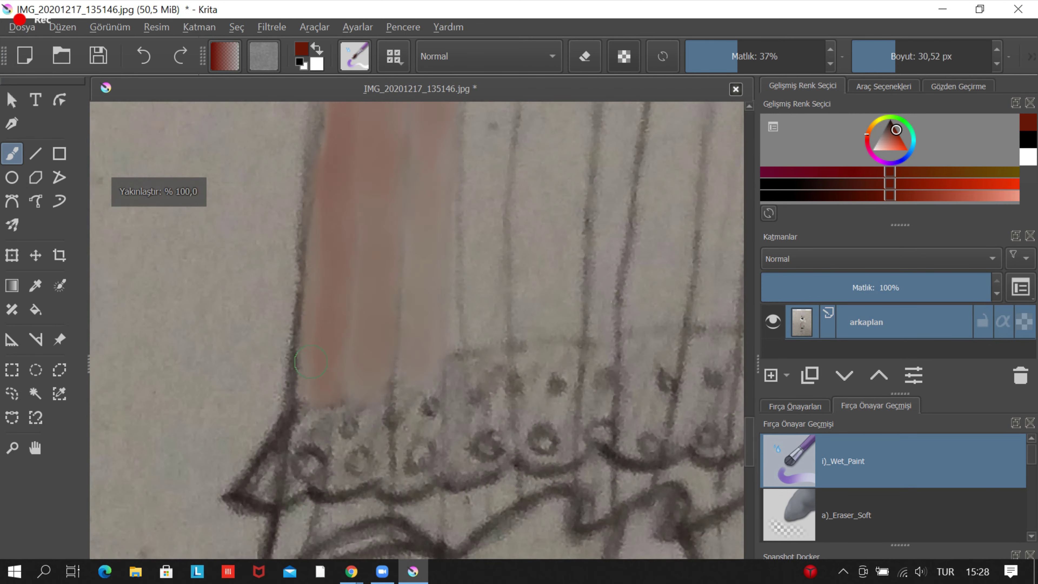
pyautogui.scroll(2, 368, 348)
pyautogui.scroll(2, 550, 385)
pyautogui.scroll(-2, 550, 385)
pyautogui.scroll(-2, 549, 384)
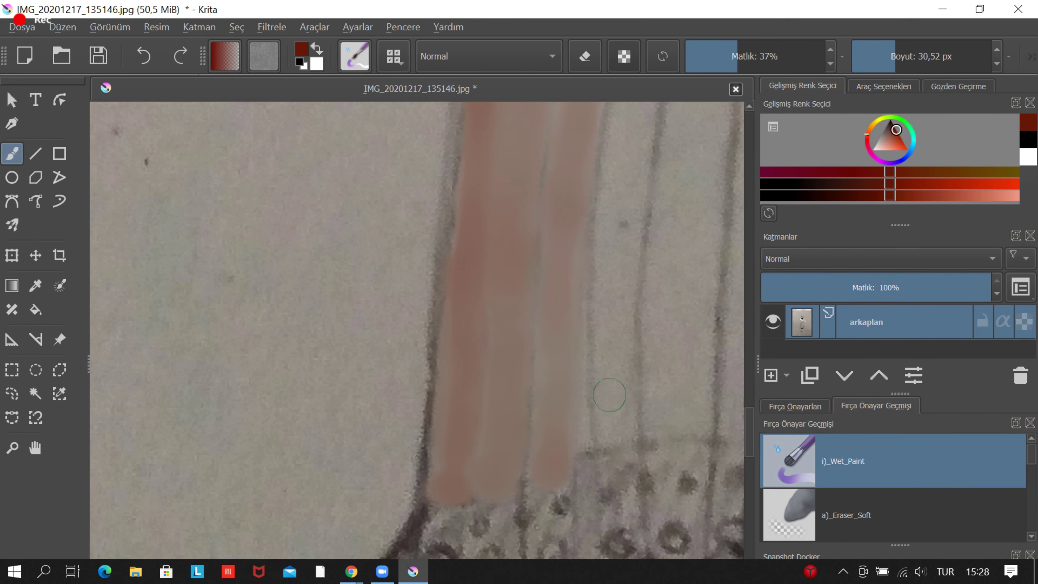
pyautogui.scroll(1, 550, 385)
pyautogui.scroll(2, 210, 399)
pyautogui.scroll(-3, 210, 399)
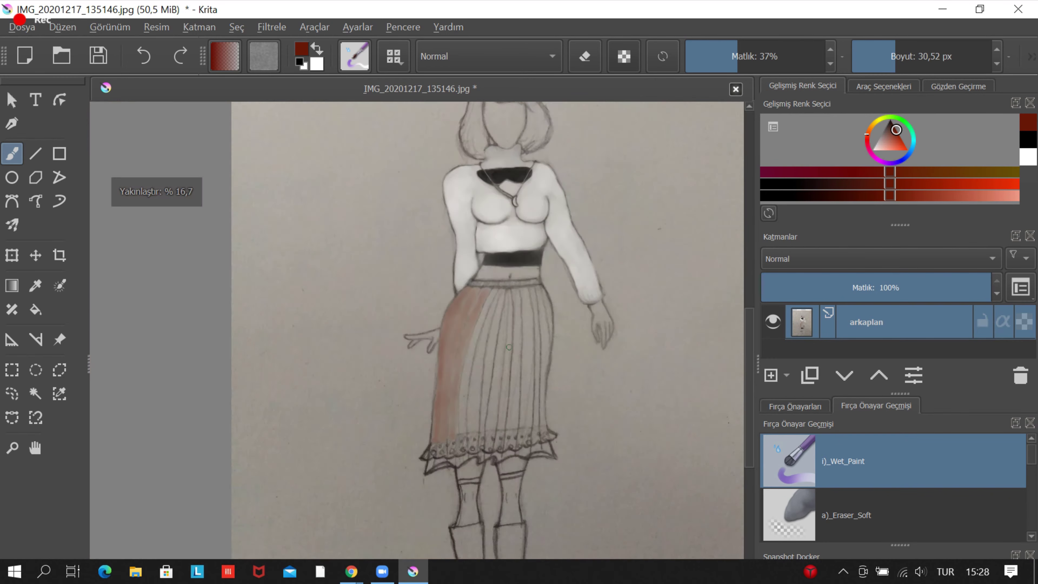
pyautogui.scroll(4, 210, 400)
pyautogui.scroll(2, 476, 438)
pyautogui.scroll(-3, 417, 290)
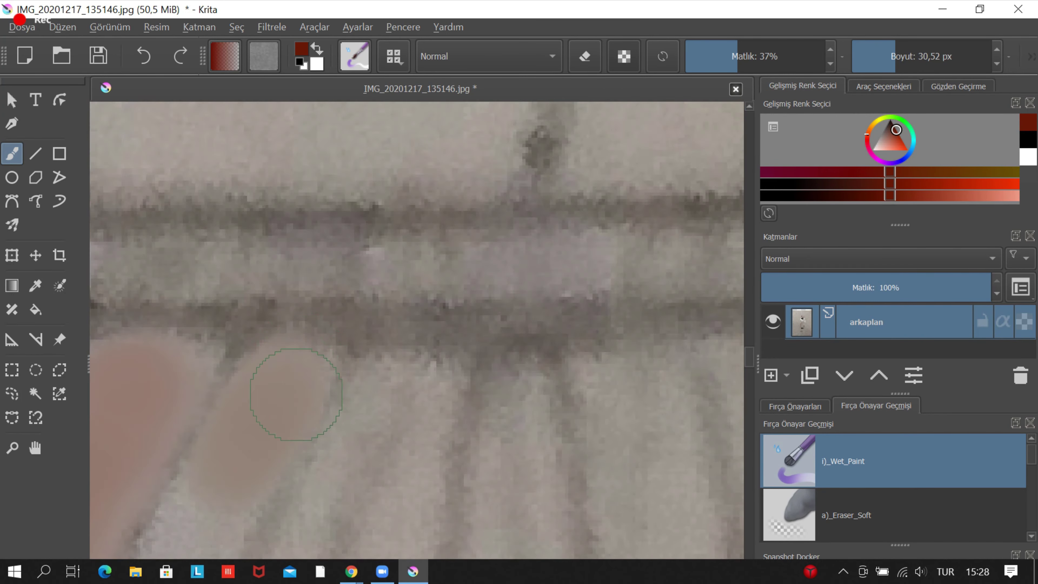
pyautogui.scroll(-2, 297, 394)
pyautogui.scroll(3, 258, 306)
pyautogui.scroll(-2, 258, 306)
pyautogui.scroll(-2, 266, 260)
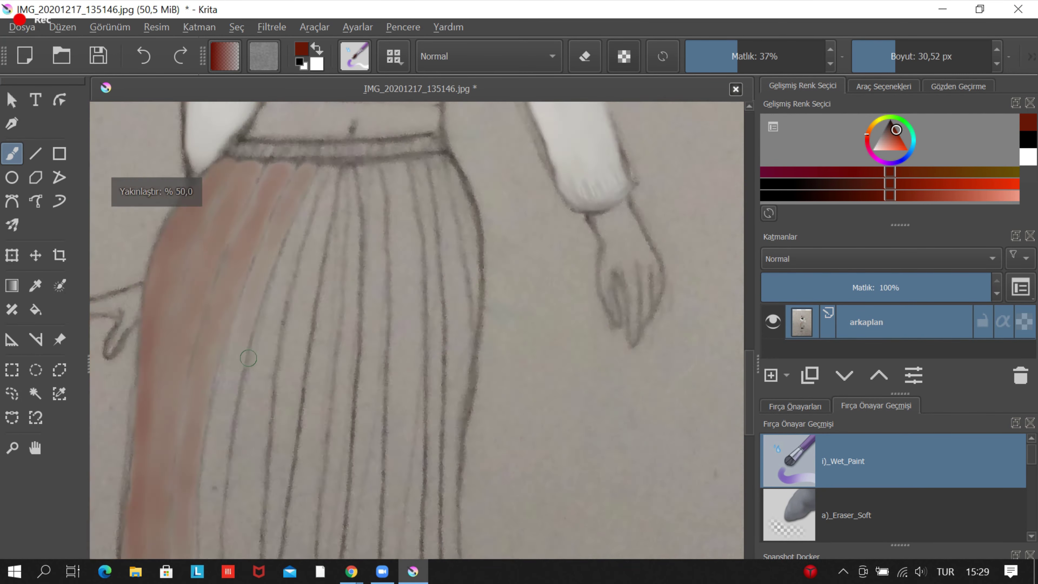
pyautogui.scroll(1, 248, 359)
pyautogui.scroll(1, 266, 255)
pyautogui.scroll(-3, 270, 271)
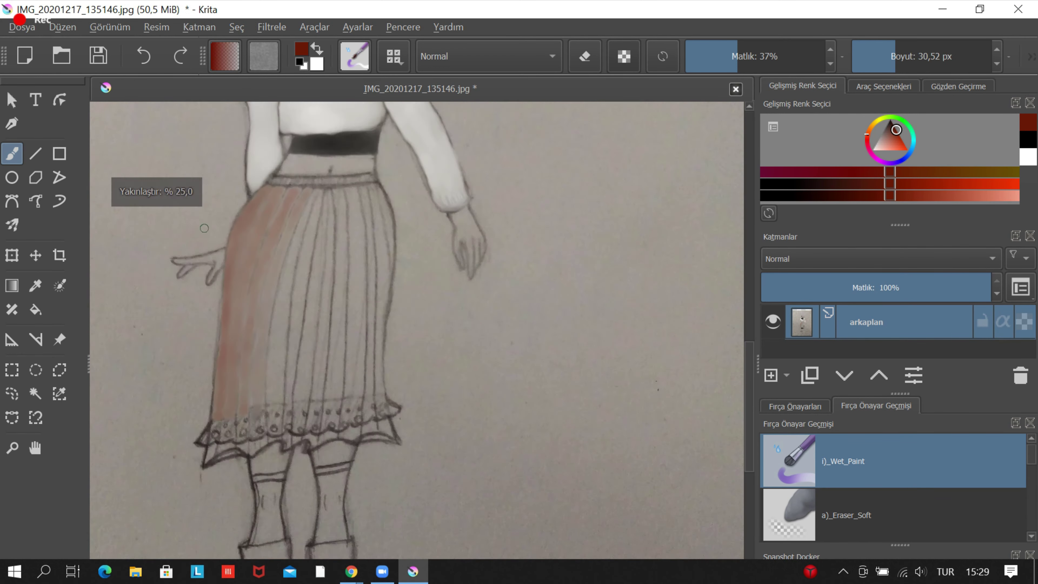
pyautogui.scroll(2, 287, 411)
pyautogui.scroll(-3, 241, 450)
pyautogui.scroll(3, 150, 189)
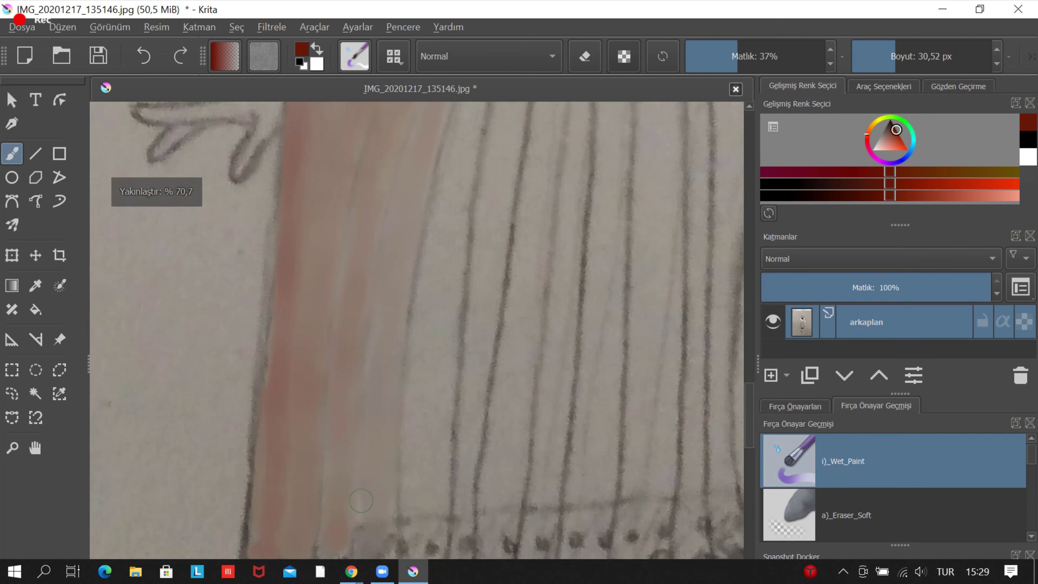
pyautogui.scroll(-4, 151, 189)
pyautogui.scroll(1, 575, 364)
pyautogui.scroll(3, 151, 188)
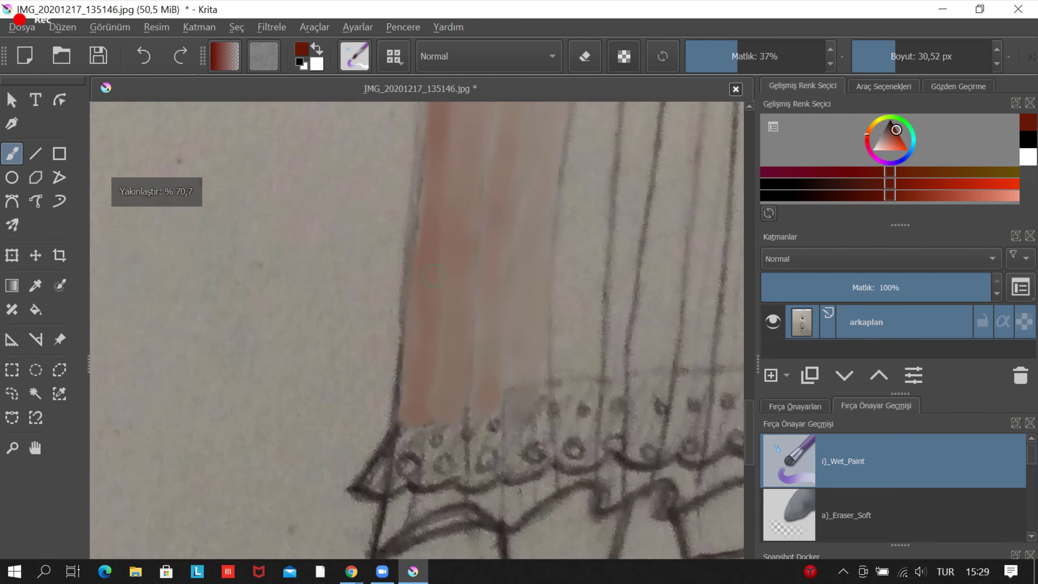
pyautogui.scroll(2, 151, 188)
pyautogui.scroll(-2, 151, 188)
pyautogui.scroll(3, 300, 367)
pyautogui.scroll(-3, 300, 366)
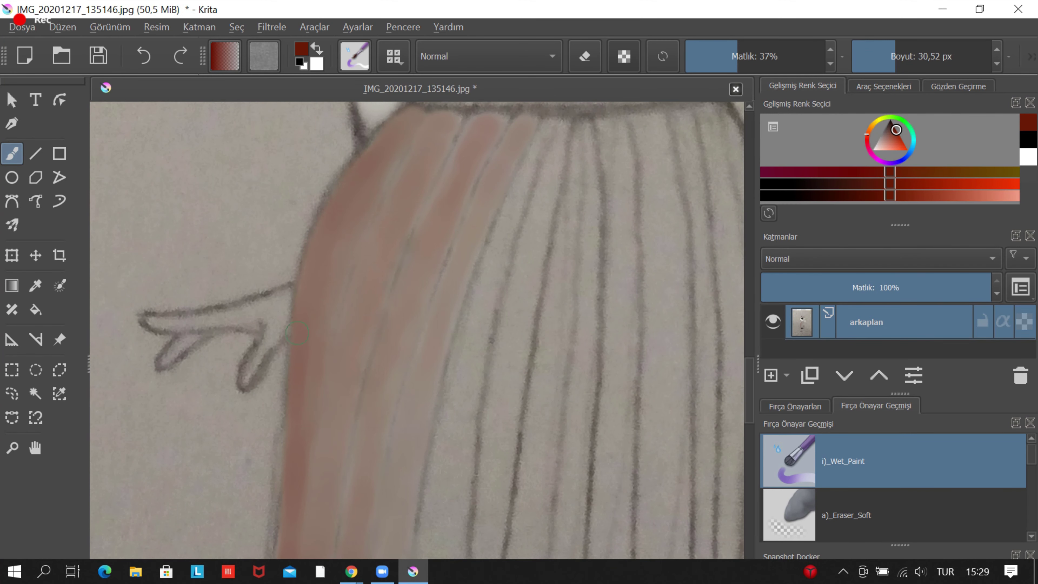
pyautogui.scroll(4, 505, 279)
# With Wet_Paint at about 40 px, paint pink strokes over the middle skirt pleats.
pyautogui.scroll(-3, 565, 276)
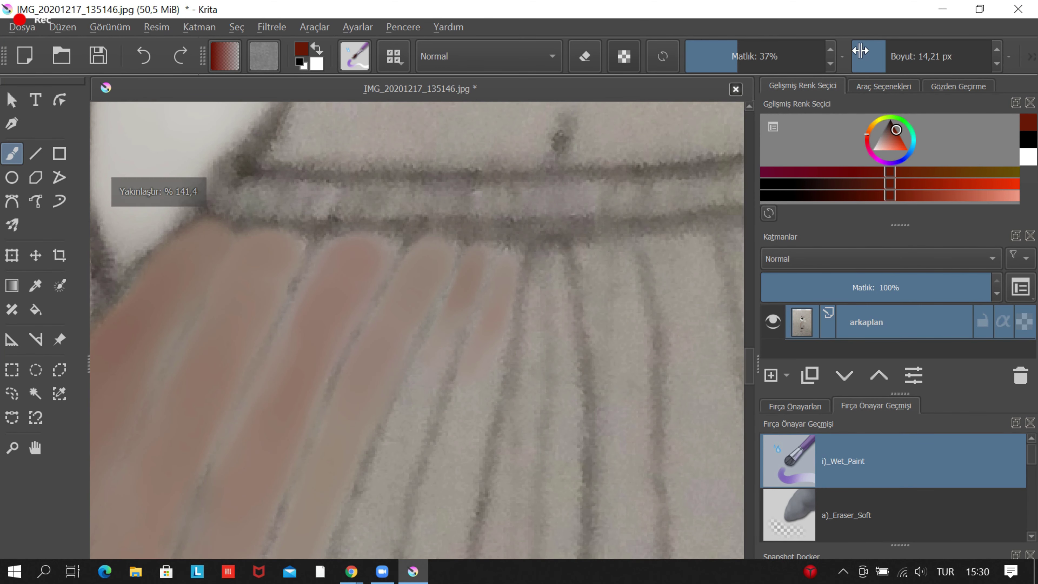
pyautogui.scroll(1, 297, 348)
pyautogui.scroll(-3, 194, 489)
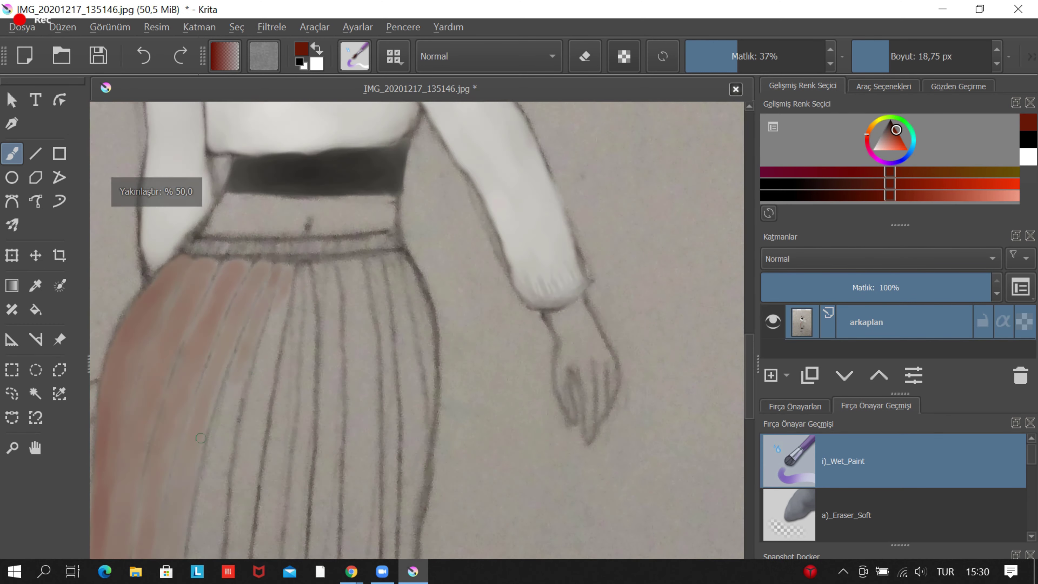
pyautogui.scroll(3, 297, 447)
pyautogui.scroll(-3, 297, 447)
pyautogui.scroll(3, 356, 246)
pyautogui.scroll(-1, 297, 401)
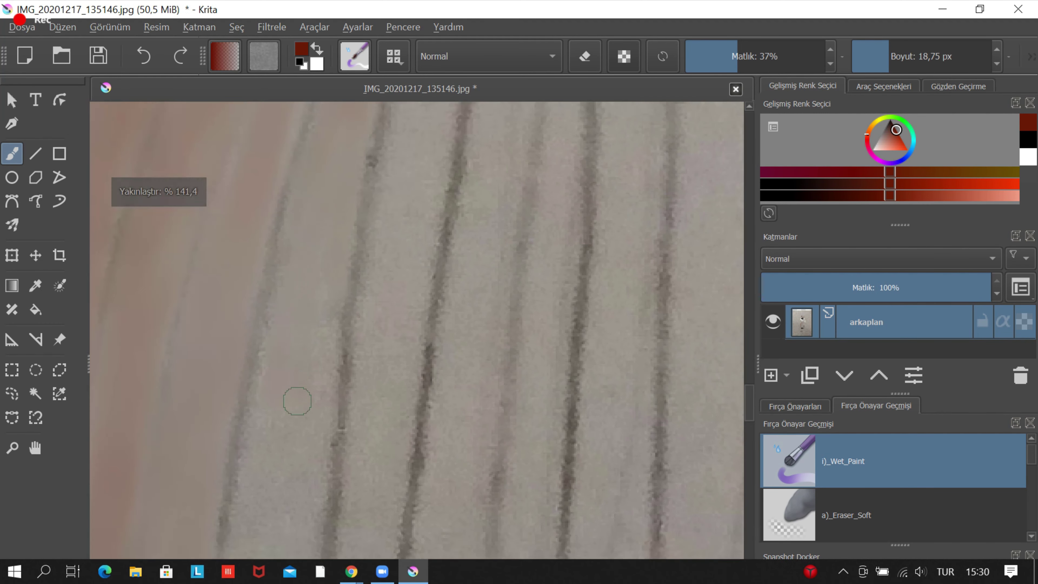
pyautogui.scroll(-4, 305, 322)
pyautogui.scroll(2, 200, 335)
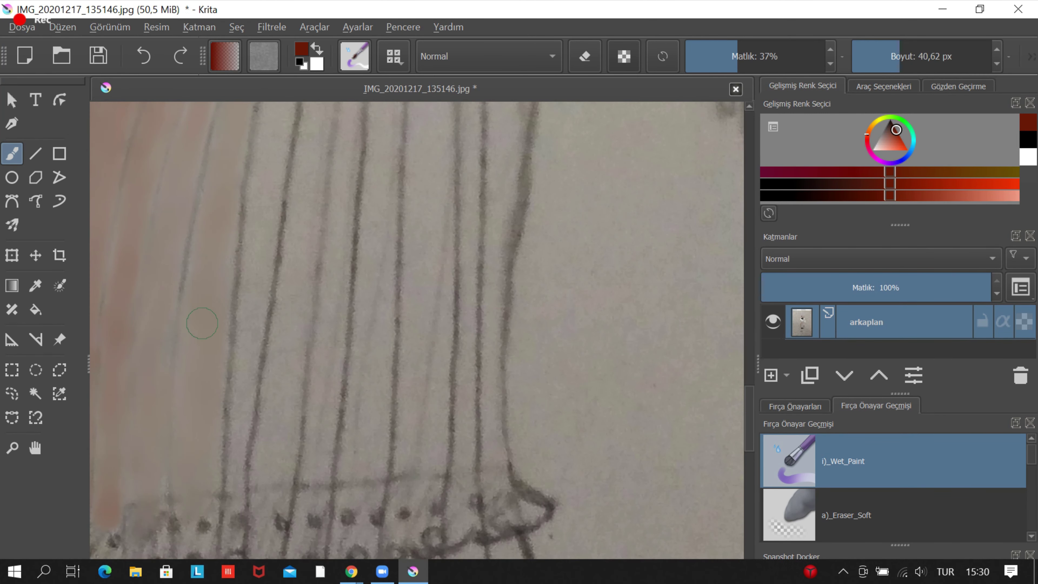
pyautogui.scroll(-3, 202, 323)
pyautogui.scroll(2, 443, 382)
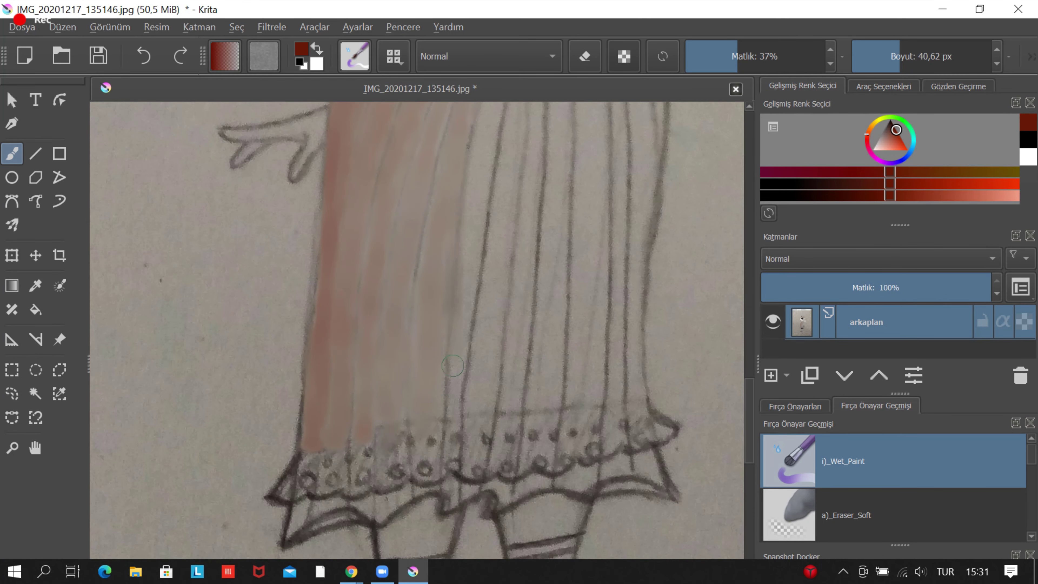
pyautogui.scroll(-2, 452, 365)
pyautogui.scroll(-2, 452, 365)
pyautogui.scroll(5, 454, 364)
pyautogui.scroll(1, 419, 405)
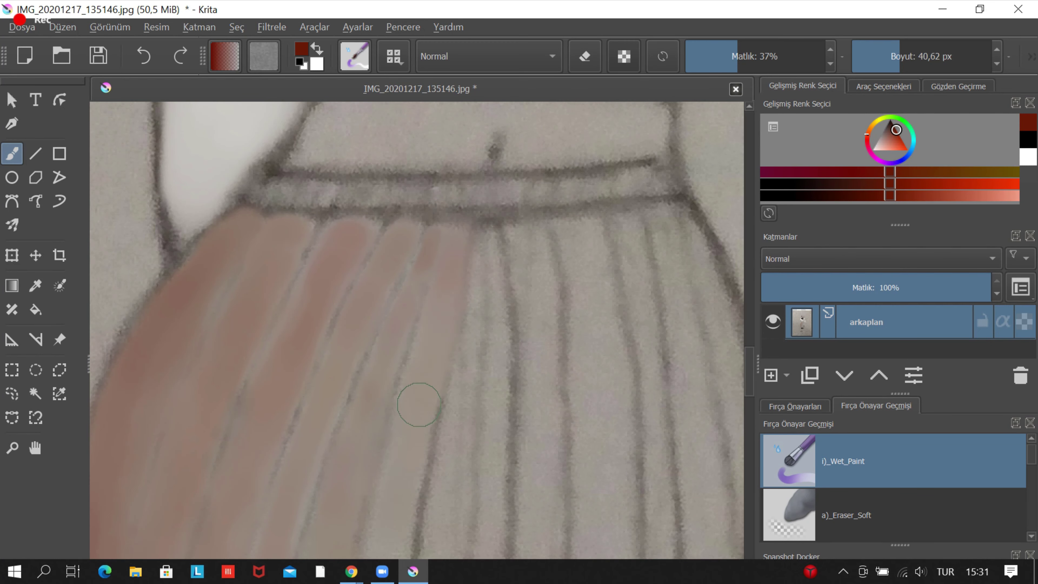
pyautogui.scroll(2, 419, 405)
pyautogui.scroll(1, 309, 338)
# Carry the pink tint down the middle pleats to the lace hem.
pyautogui.scroll(-2, 337, 301)
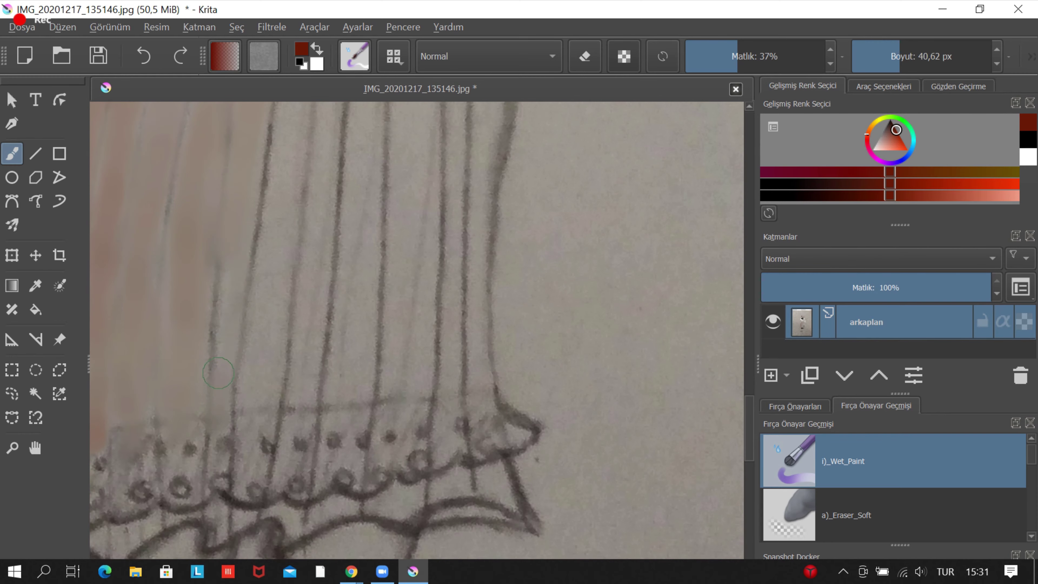
pyautogui.scroll(2, 273, 290)
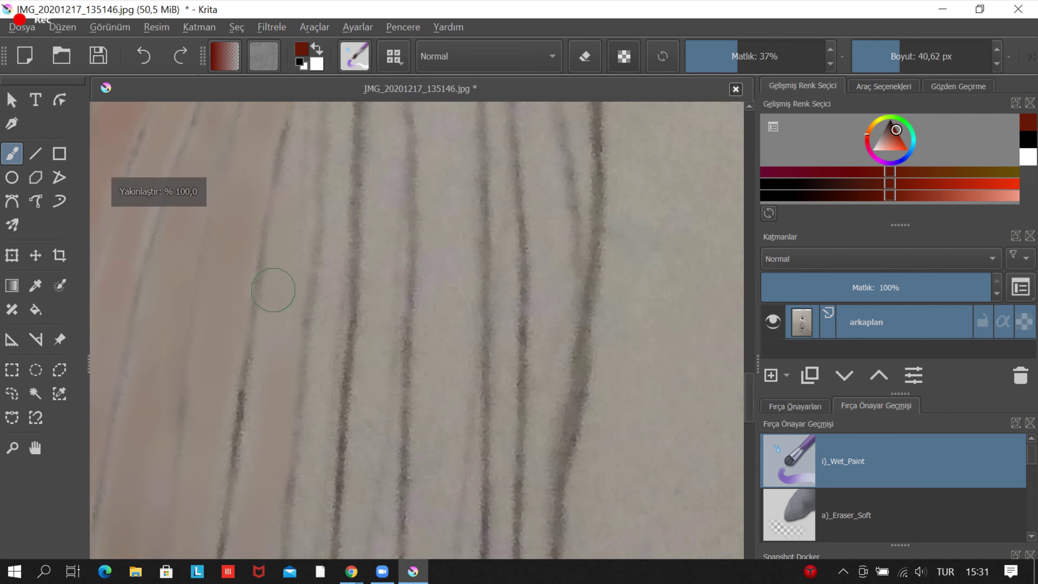
pyautogui.scroll(1, 274, 290)
pyautogui.scroll(2, 313, 225)
pyautogui.scroll(-1, 412, 377)
pyautogui.scroll(-1, 389, 353)
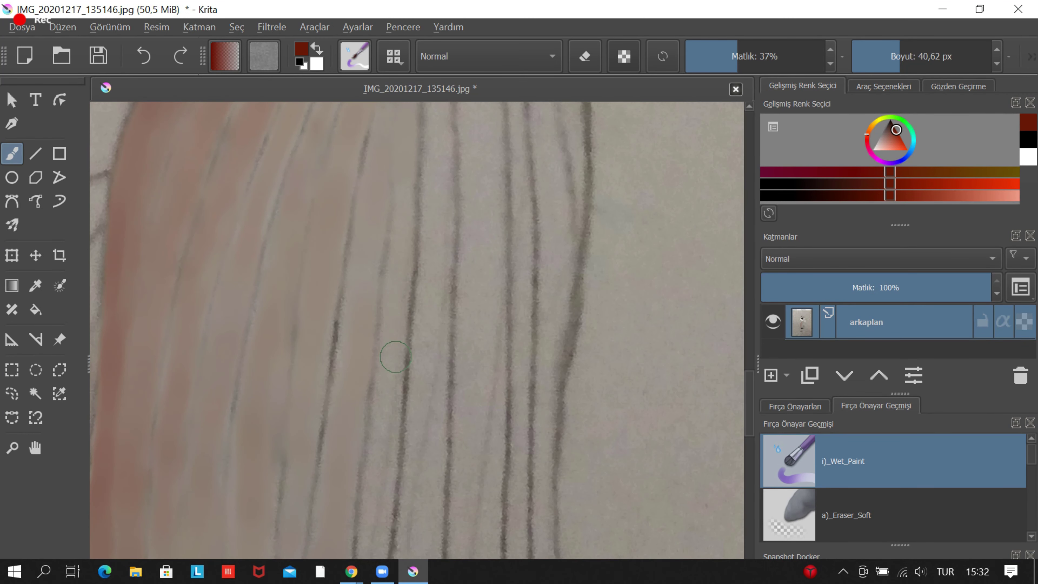
pyautogui.scroll(1, 363, 352)
pyautogui.scroll(-4, 360, 339)
pyautogui.scroll(2, 361, 338)
pyautogui.scroll(-4, 364, 344)
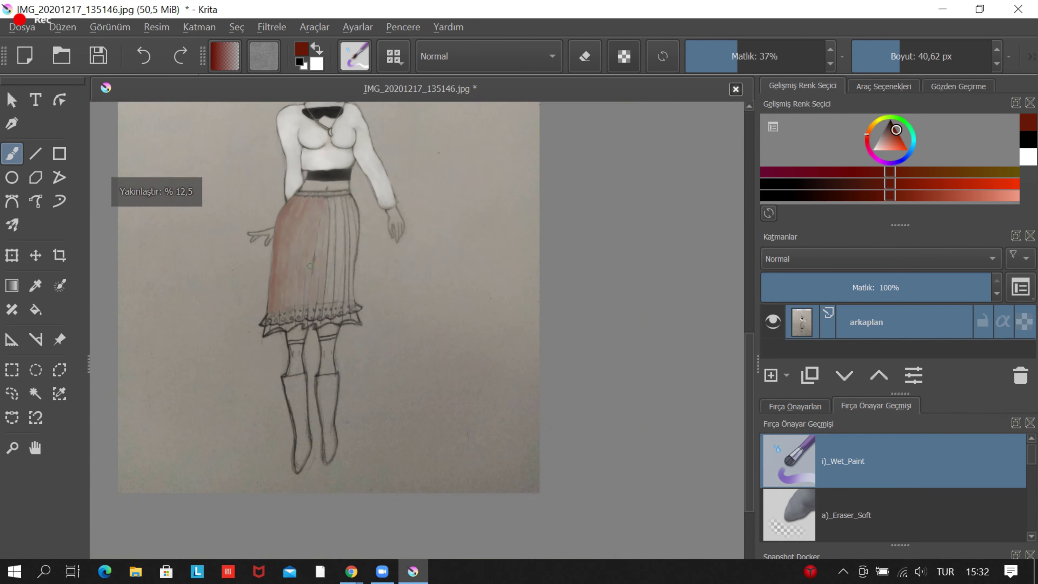
pyautogui.scroll(5, 370, 350)
pyautogui.scroll(-3, 343, 343)
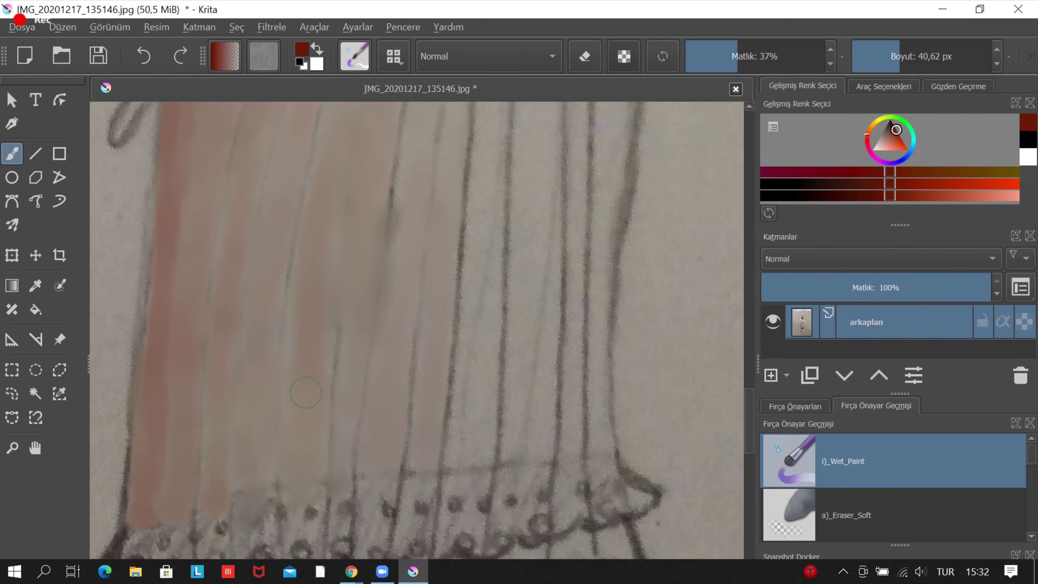
pyautogui.scroll(-2, 342, 343)
pyautogui.scroll(3, 281, 248)
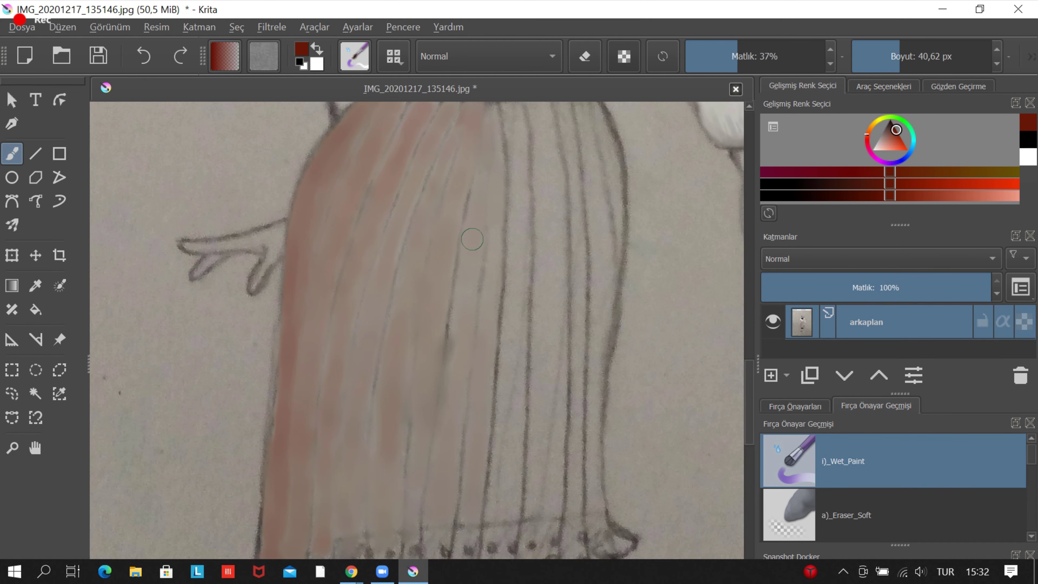
pyautogui.scroll(-3, 475, 485)
pyautogui.scroll(2, 465, 385)
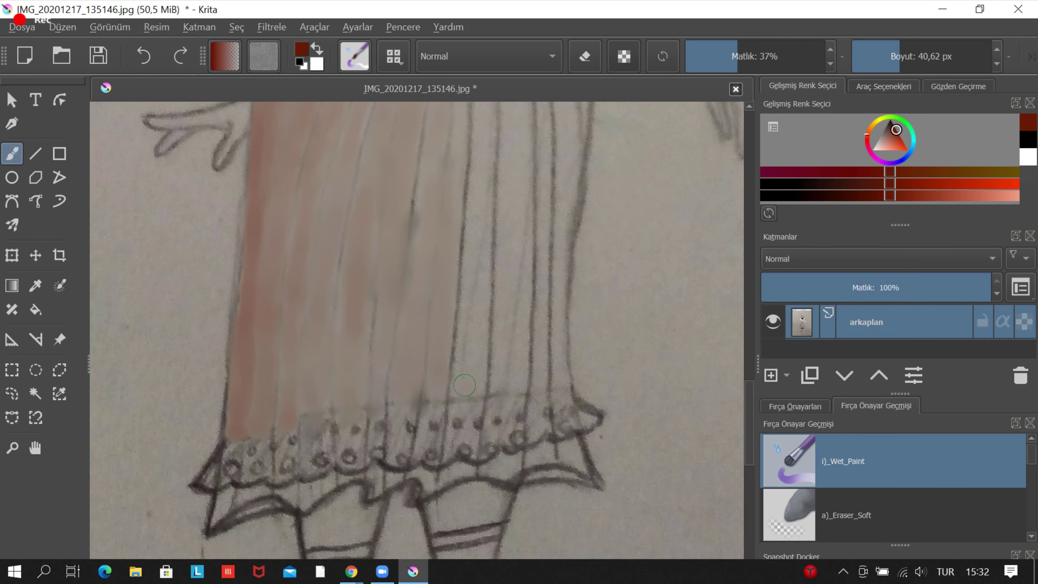
# Raise the Wet_Paint opacity to 42% and brush reddish tint into the skirt pleats.
pyautogui.click(743, 58)
pyautogui.scroll(3, 556, 116)
pyautogui.scroll(-3, 470, 286)
pyautogui.scroll(3, 486, 417)
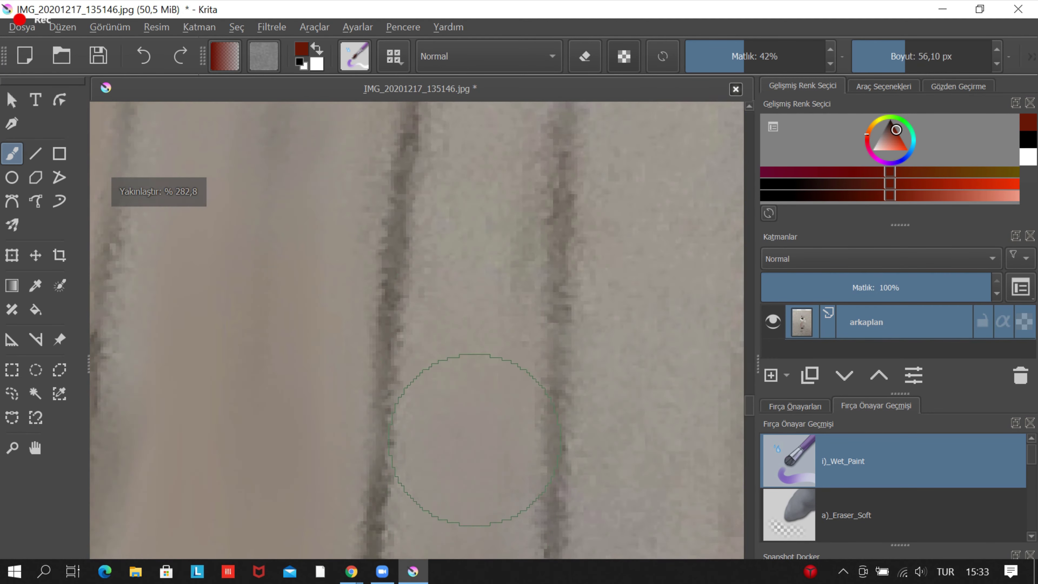
pyautogui.scroll(-3, 433, 305)
pyautogui.scroll(3, 332, 424)
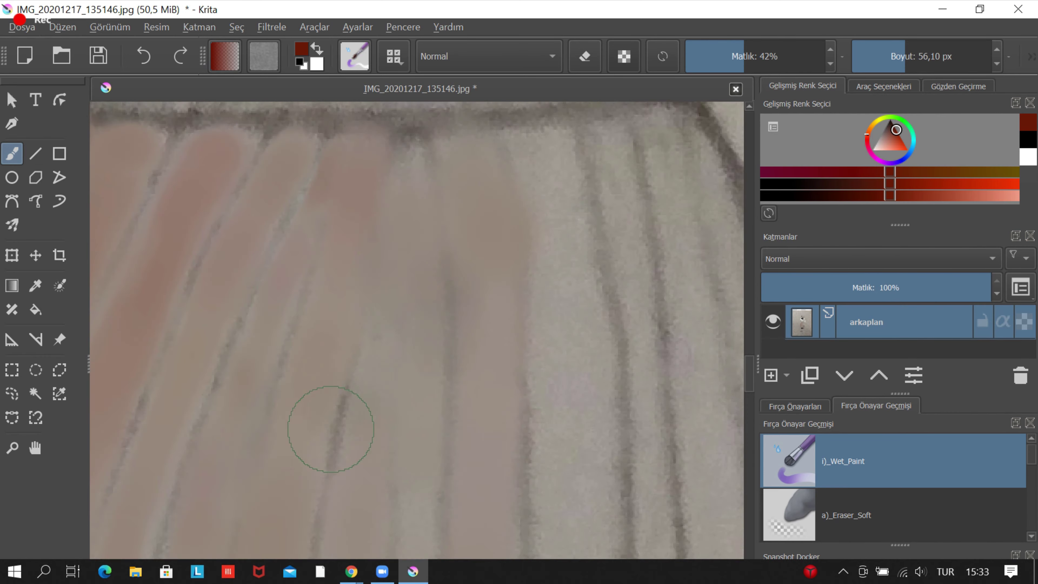
pyautogui.scroll(2, 475, 459)
pyautogui.scroll(-3, 474, 458)
pyautogui.scroll(3, 527, 461)
pyautogui.scroll(-5, 527, 461)
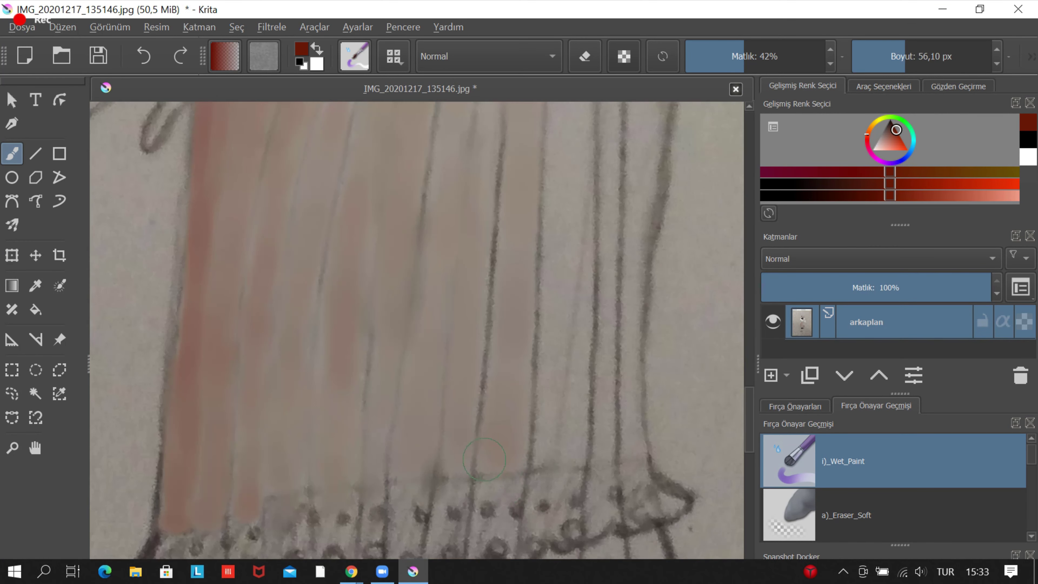
pyautogui.scroll(4, 311, 465)
pyautogui.scroll(-1, 347, 313)
pyautogui.scroll(-2, 318, 317)
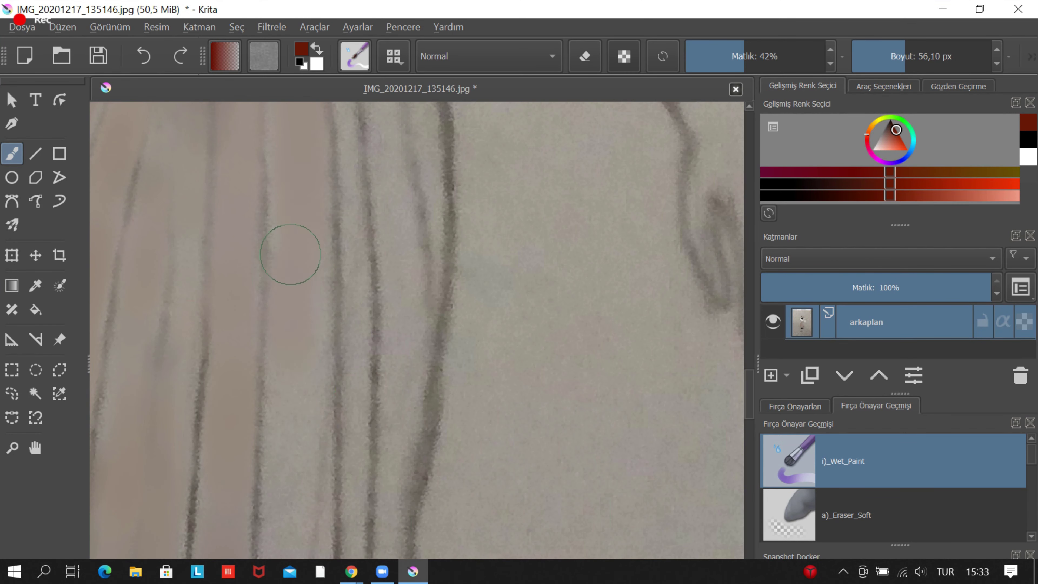
pyautogui.scroll(1, 290, 250)
pyautogui.scroll(-3, 286, 307)
pyautogui.scroll(-2, 286, 307)
pyautogui.scroll(4, 302, 409)
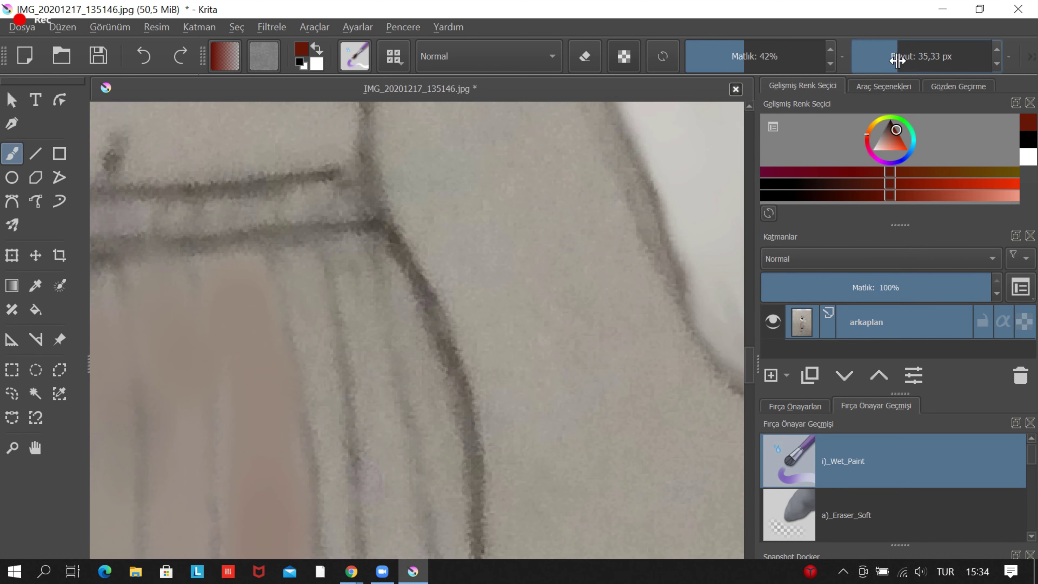
# Shrink the brush and add finer reddish strokes along individual pleat edges.
pyautogui.press('[')
pyautogui.press('[')
pyautogui.press('[')
pyautogui.scroll(1, 309, 453)
pyautogui.scroll(-2, 309, 452)
pyautogui.scroll(-2, 286, 286)
pyautogui.scroll(2, 286, 286)
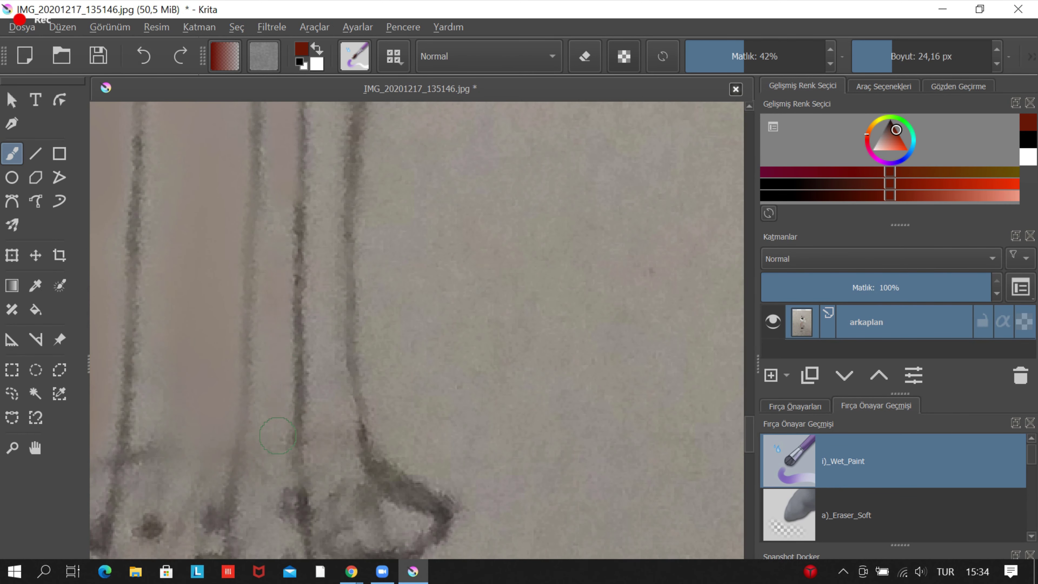
pyautogui.scroll(-1, 296, 301)
pyautogui.scroll(2, 296, 301)
# Enlarge the brush slightly and carry the reddish tint out to the skirt's edge.
pyautogui.press(']')
pyautogui.press(']')
pyautogui.scroll(2, 325, 220)
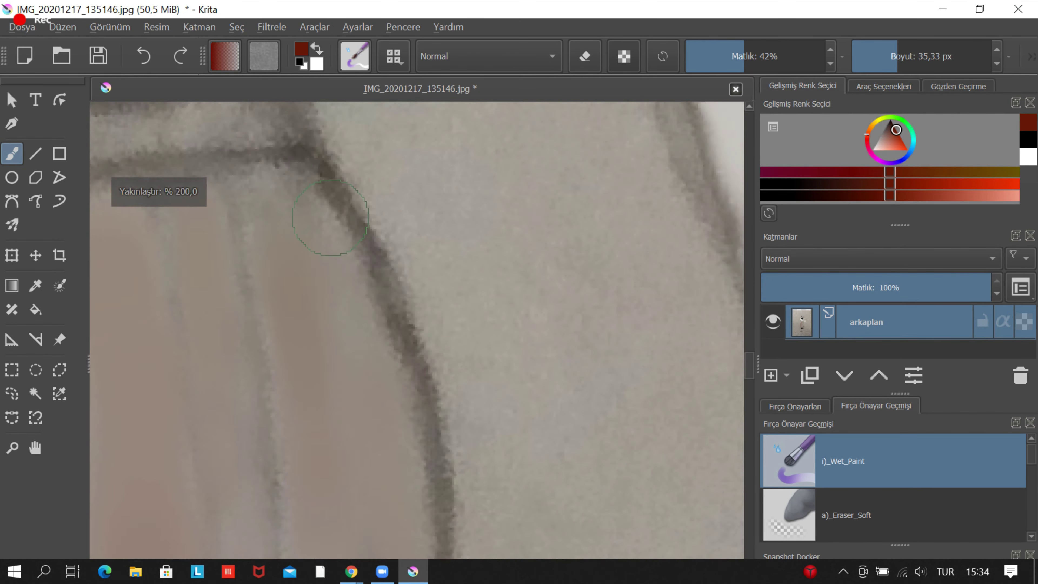
pyautogui.scroll(1, 313, 255)
pyautogui.scroll(-1, 286, 245)
pyautogui.scroll(1, 231, 219)
pyautogui.scroll(-2, 243, 424)
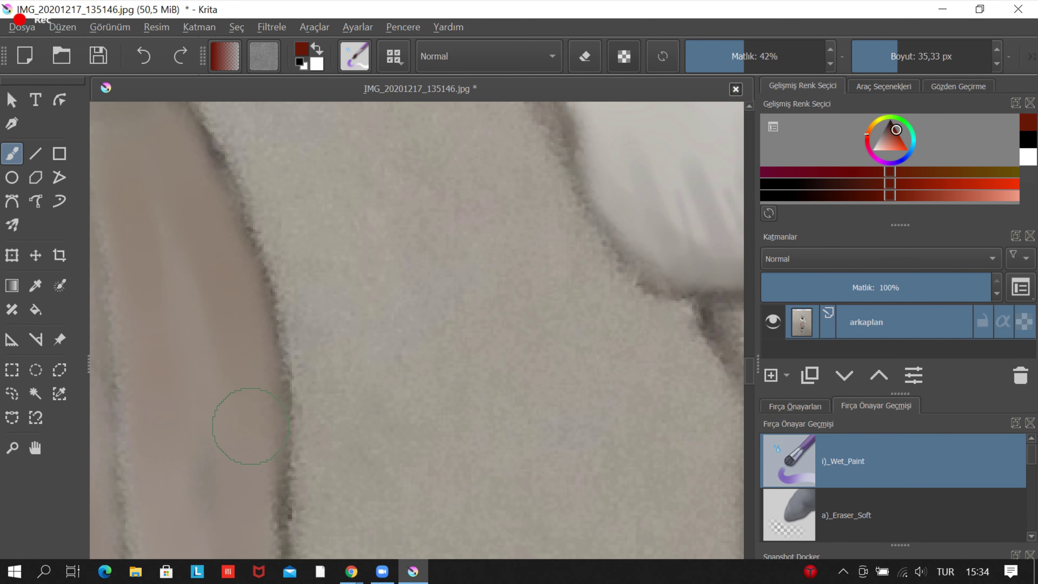
pyautogui.scroll(-1, 243, 425)
pyautogui.scroll(3, 298, 177)
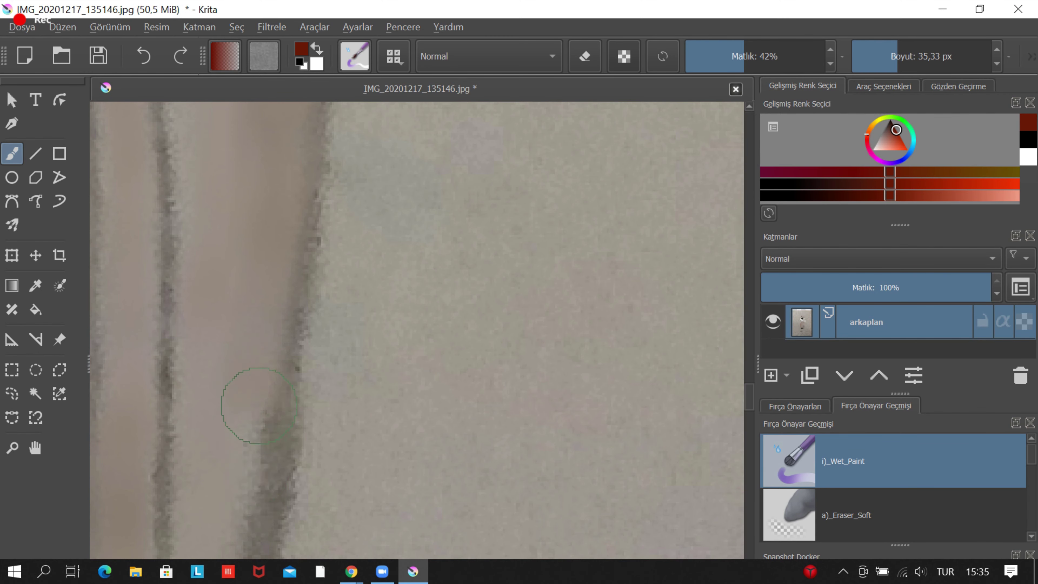
pyautogui.scroll(-1, 225, 254)
pyautogui.scroll(2, 217, 507)
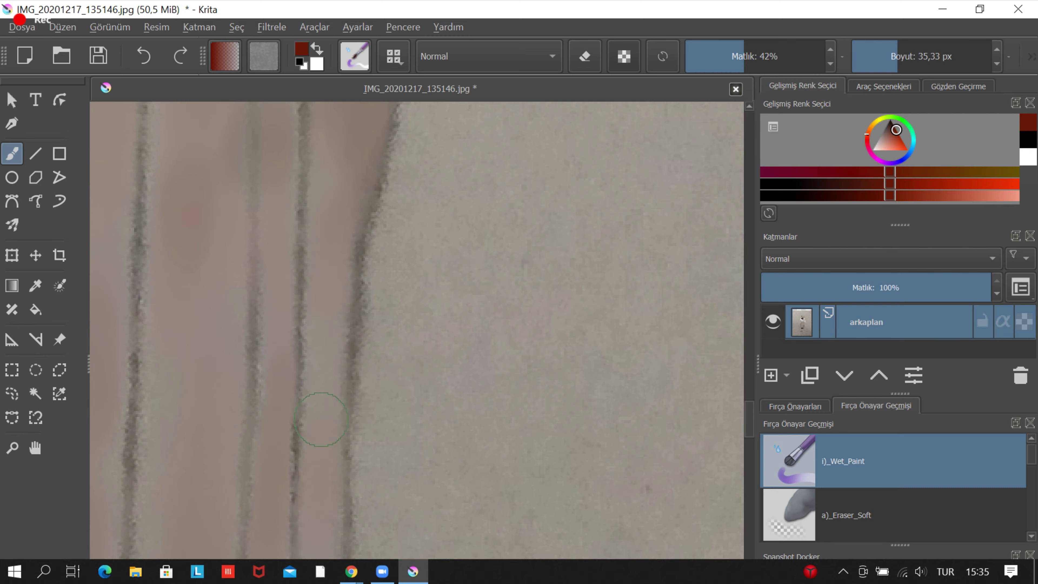
pyautogui.scroll(-1, 321, 419)
pyautogui.scroll(2, 123, 368)
pyautogui.scroll(2, 164, 450)
# Zoom in on the dotted hem and lower the opacity to 32%.
pyautogui.scroll(2, 178, 484)
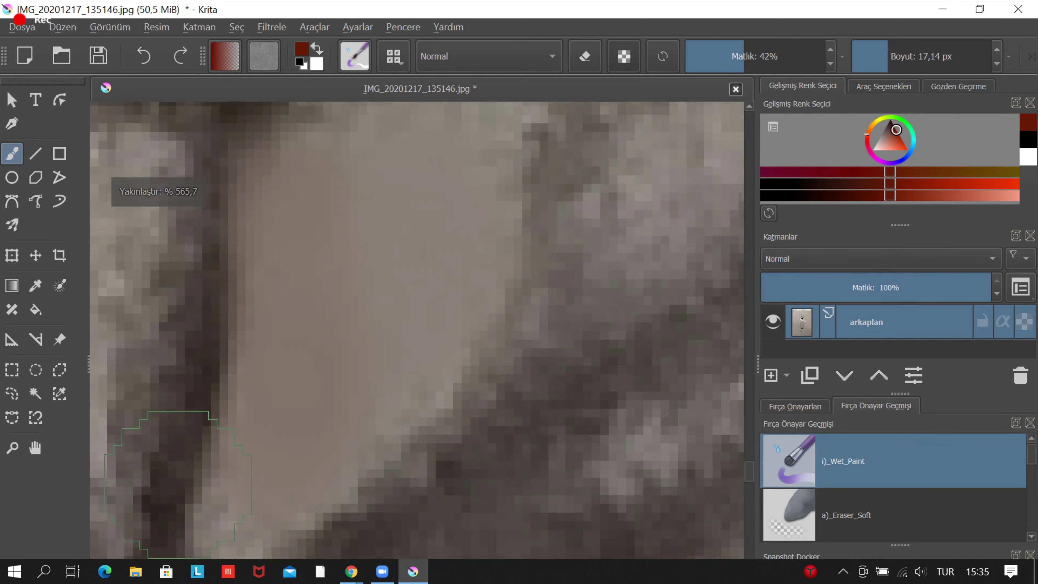
pyautogui.scroll(-3, 178, 485)
pyautogui.scroll(3, 327, 251)
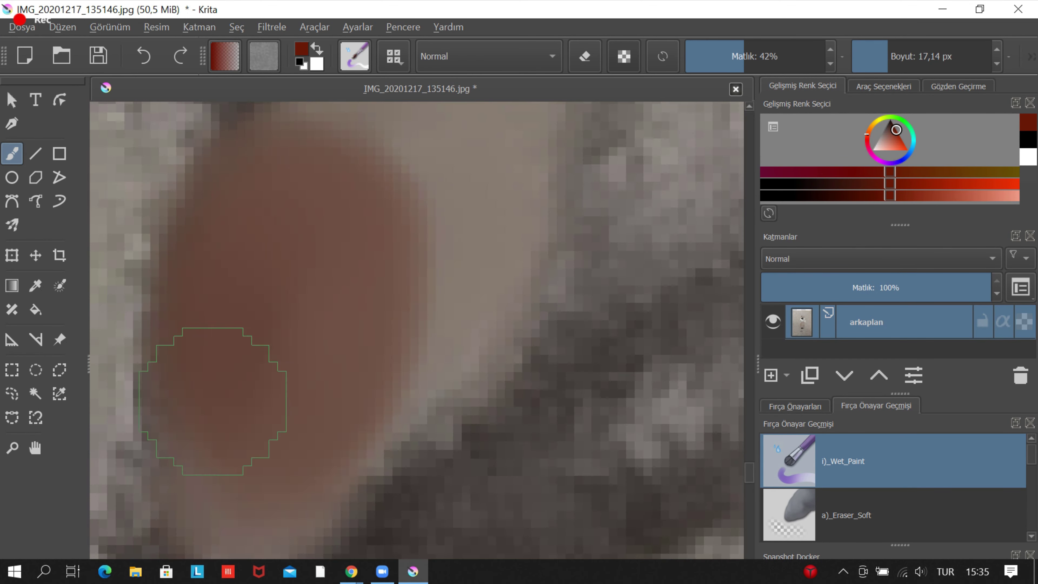
pyautogui.scroll(-3, 213, 401)
pyautogui.scroll(2, 343, 314)
pyautogui.press('i')
pyautogui.scroll(2, 349, 381)
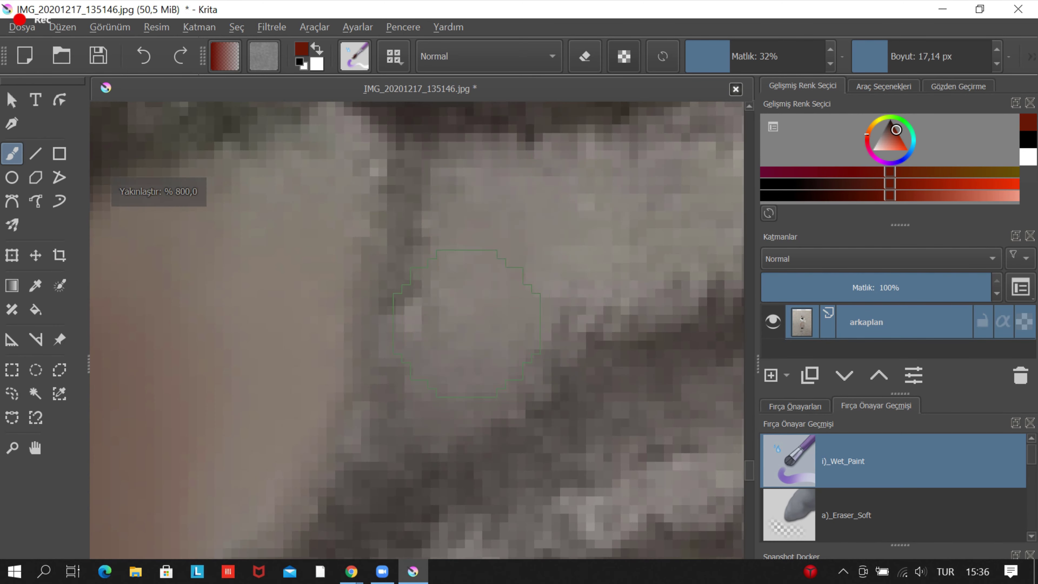
pyautogui.scroll(-2, 521, 205)
pyautogui.scroll(2, 467, 238)
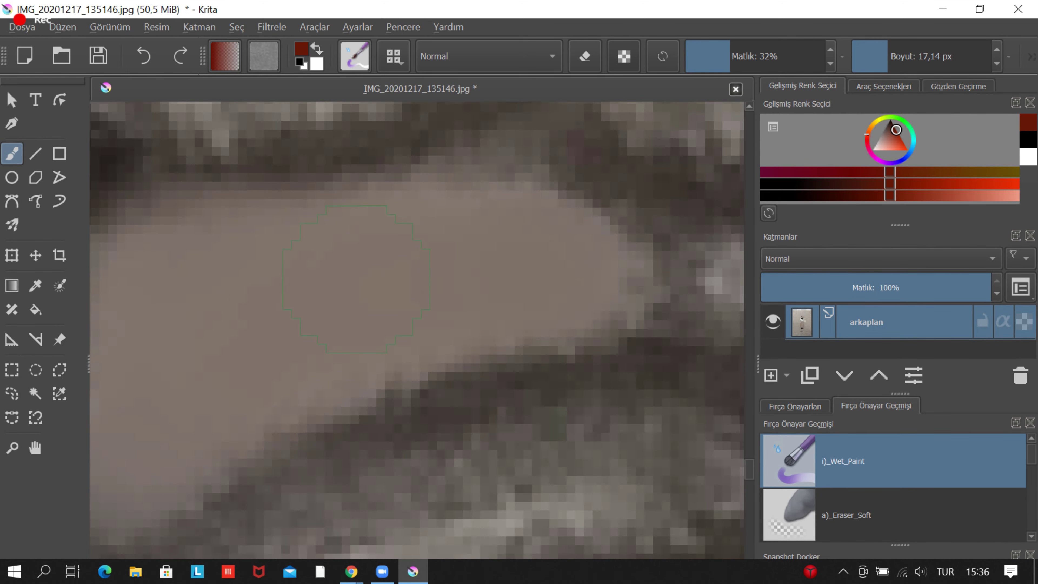
pyautogui.scroll(-2, 356, 279)
# Dab lighter reddish-tan tint into the small gaps around the hem dots.
pyautogui.scroll(2, 435, 359)
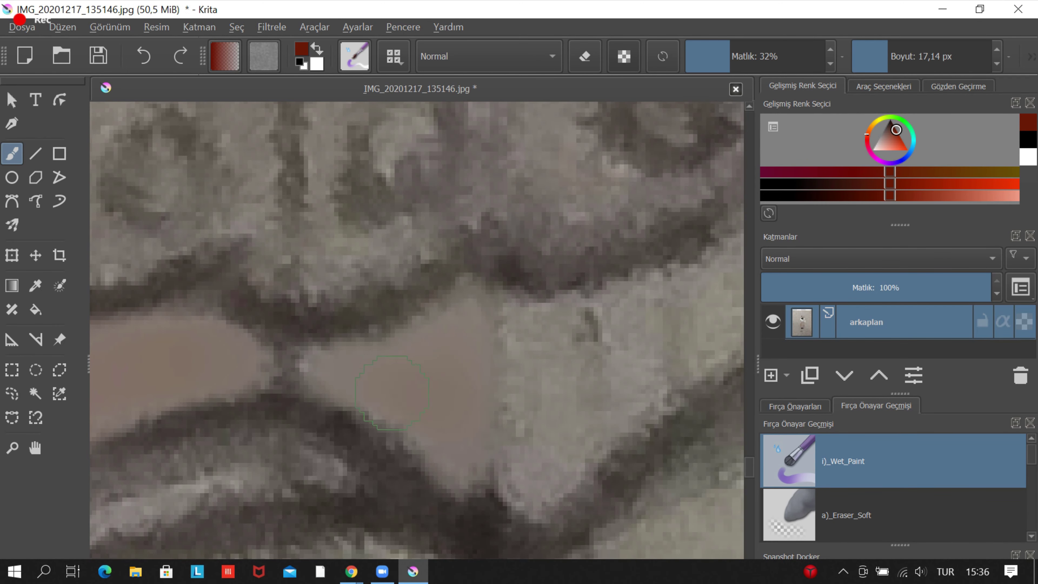
pyautogui.scroll(1, 470, 314)
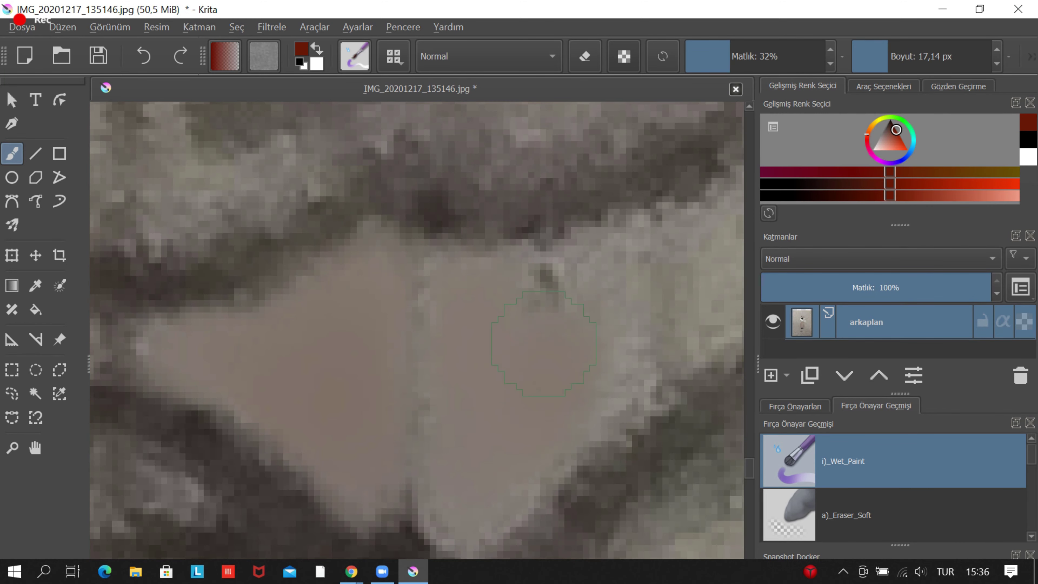
pyautogui.scroll(-4, 543, 344)
pyautogui.scroll(2, 515, 409)
pyautogui.scroll(1, 507, 442)
pyautogui.scroll(1, 500, 463)
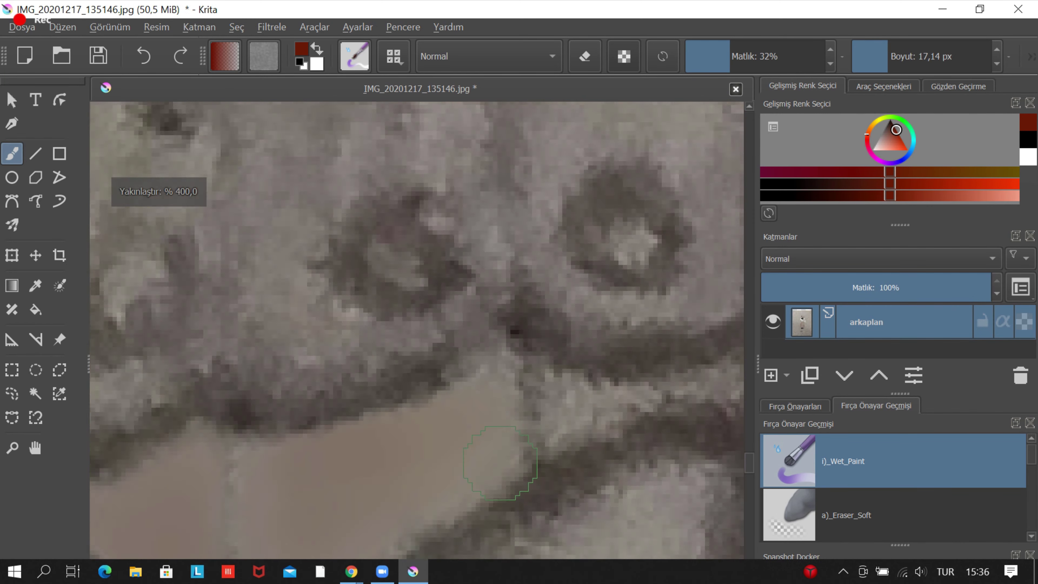
pyautogui.scroll(-3, 500, 463)
pyautogui.scroll(-5, 500, 463)
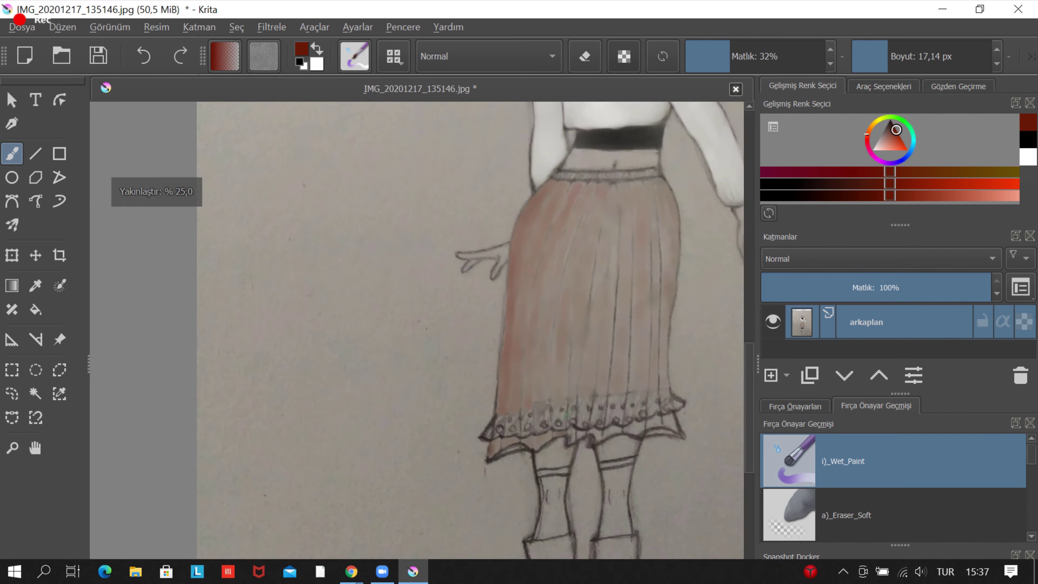
pyautogui.scroll(10, 527, 420)
# Shift to another part of the hem and fill the remaining gaps between dots.
pyautogui.moveTo(572, 532); pyautogui.dragTo(512, 341)
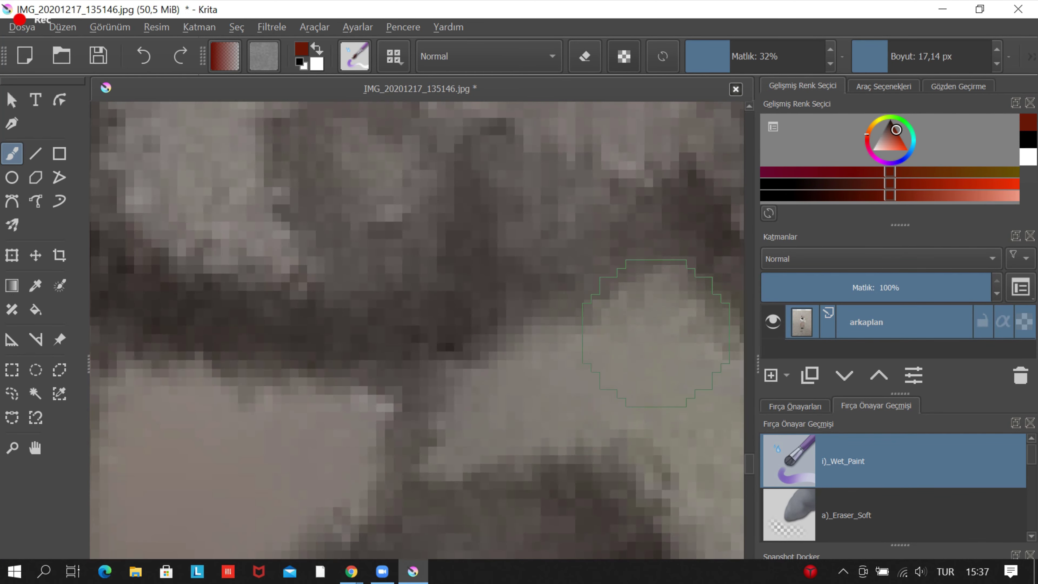
pyautogui.scroll(-1, 414, 303)
pyautogui.scroll(-1, 404, 282)
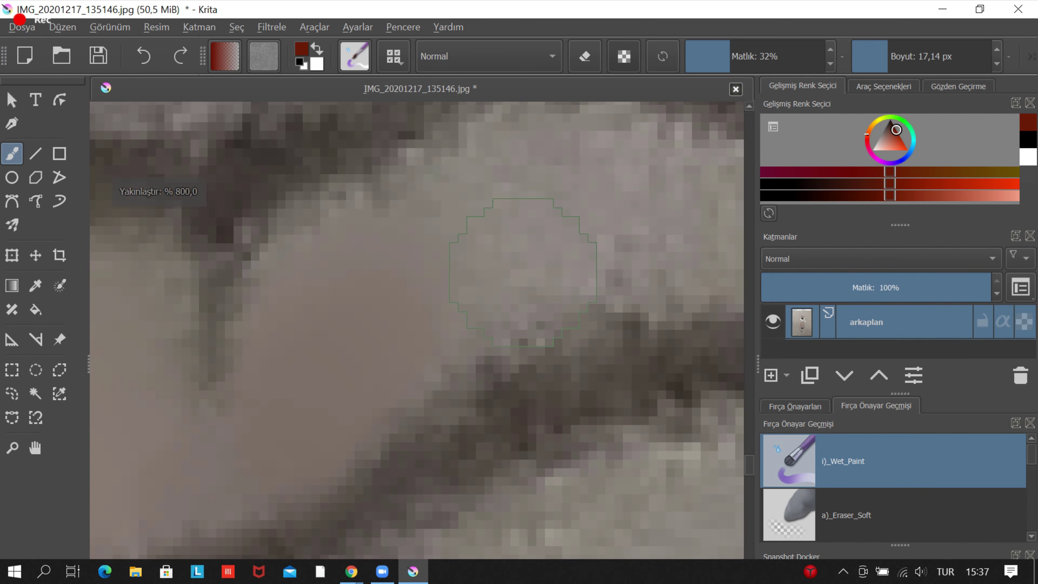
pyautogui.scroll(-1, 398, 265)
pyautogui.scroll(-1, 392, 248)
pyautogui.scroll(5, 392, 248)
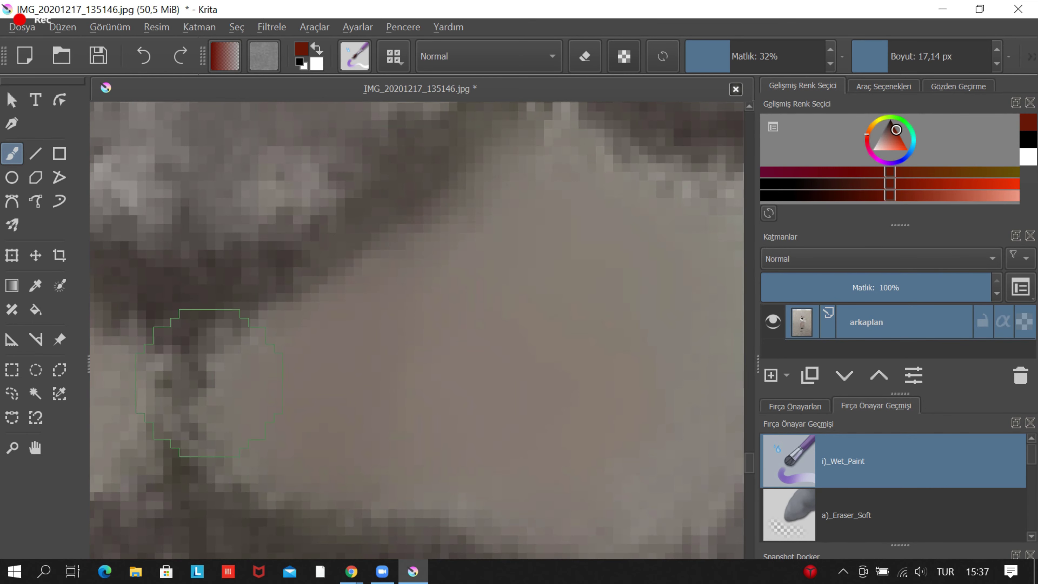
pyautogui.scroll(-4, 359, 509)
pyautogui.scroll(2, 547, 355)
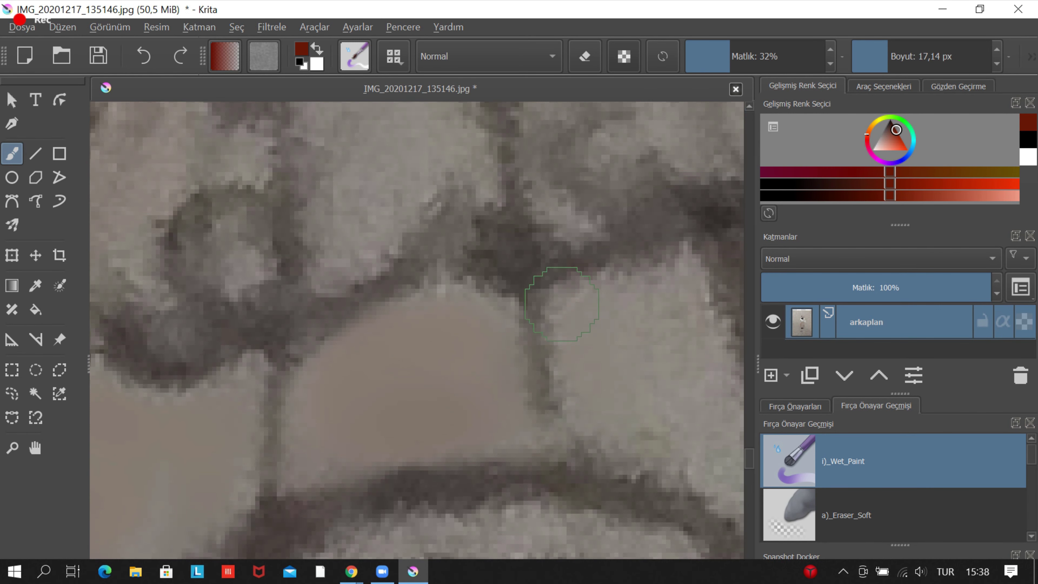
pyautogui.scroll(-3, 505, 353)
pyautogui.scroll(2, 509, 335)
# Drop the Wet_Paint opacity to about 11% and glaze the lower skirt pleats.
pyautogui.scroll(-4, 513, 310)
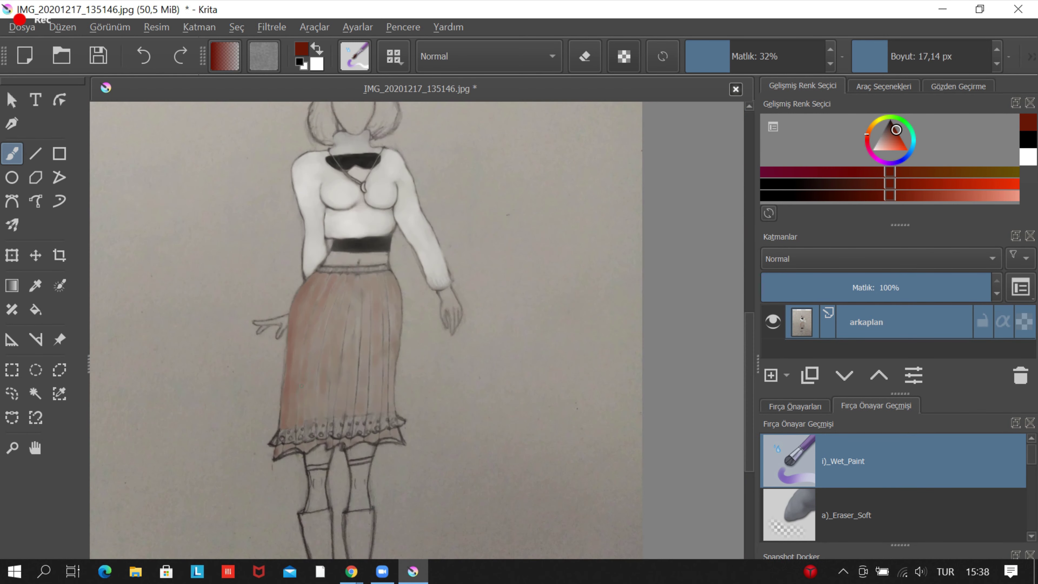
pyautogui.scroll(3, 517, 288)
pyautogui.scroll(2, 516, 287)
pyautogui.click(720, 60)
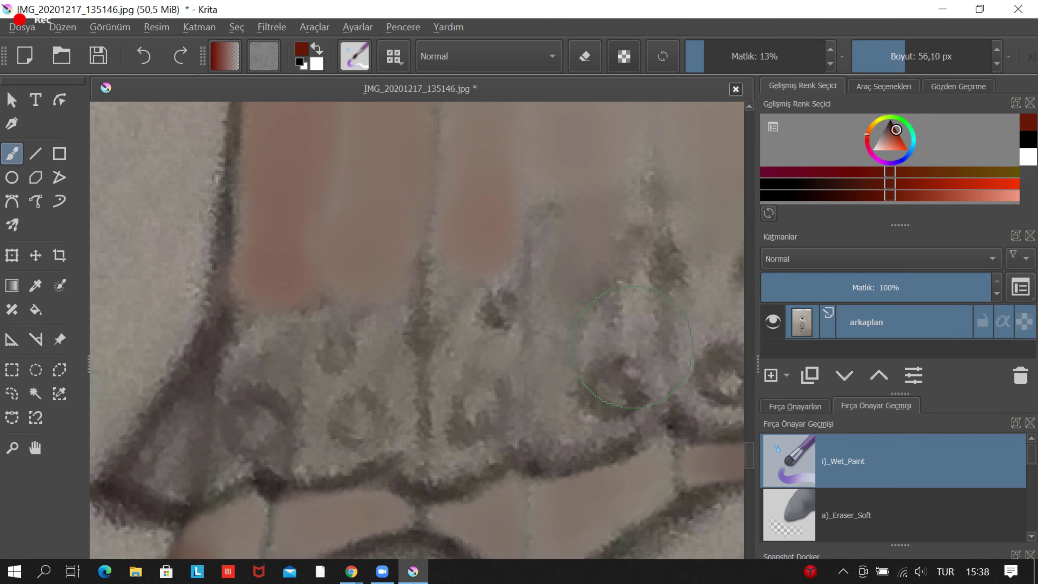
pyautogui.scroll(-3, 632, 348)
pyautogui.scroll(4, 623, 298)
pyautogui.scroll(-2, 613, 229)
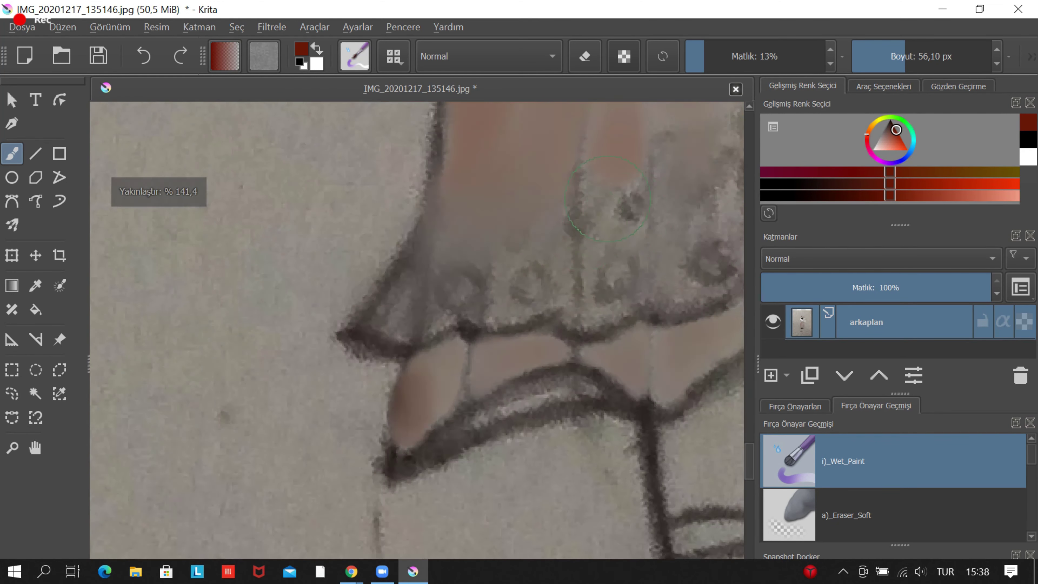
pyautogui.scroll(-2, 608, 198)
pyautogui.scroll(1, 449, 327)
pyautogui.scroll(-1, 299, 469)
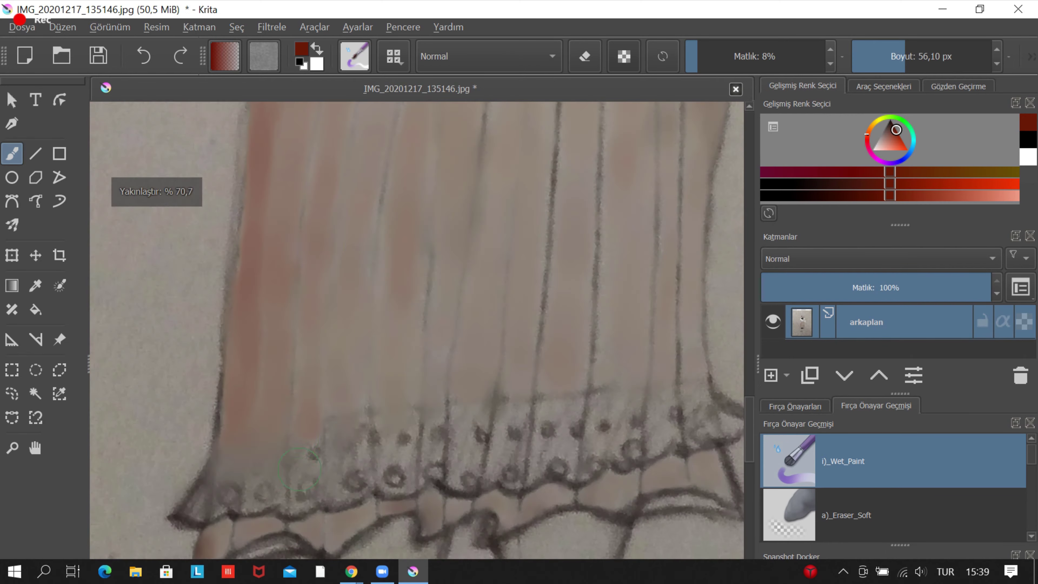
pyautogui.scroll(2, 299, 469)
pyautogui.scroll(-2, 319, 388)
# Spread the faint reddish wash over the dotted hem with a larger brush.
pyautogui.scroll(4, 345, 265)
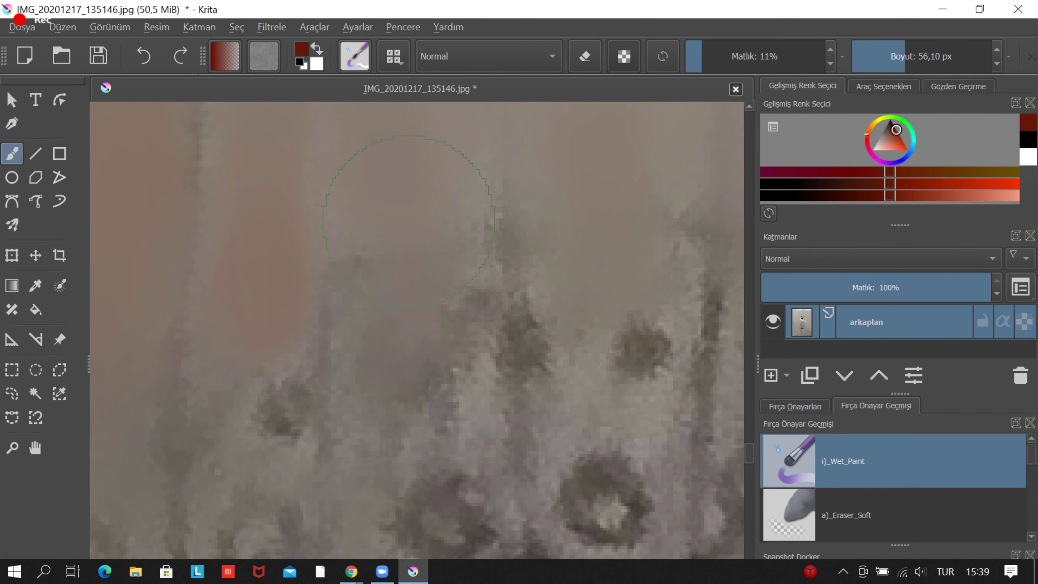
pyautogui.scroll(1, 511, 205)
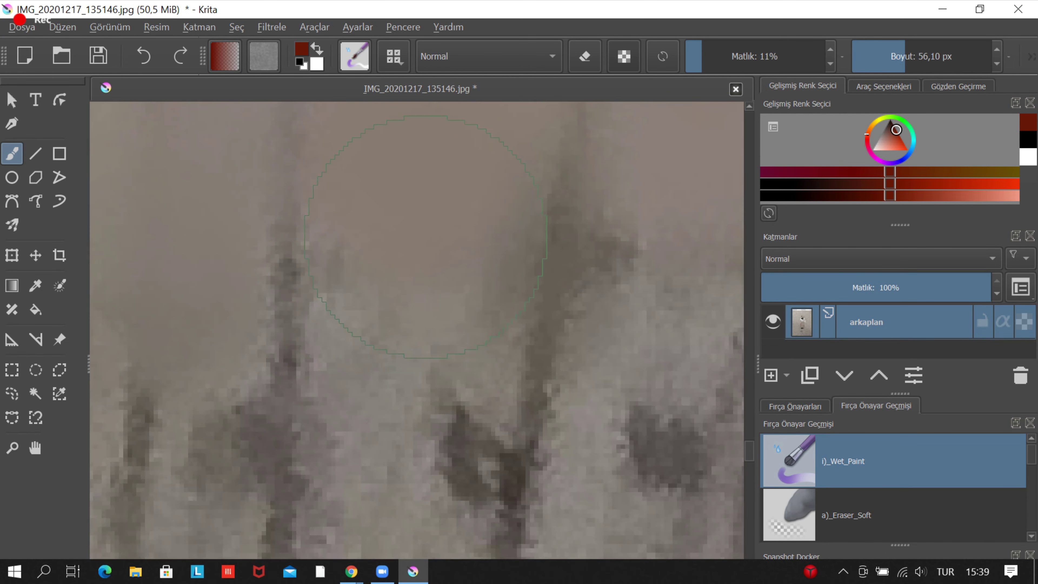
pyautogui.scroll(-2, 605, 223)
pyautogui.scroll(-2, 151, 186)
pyautogui.scroll(5, 401, 432)
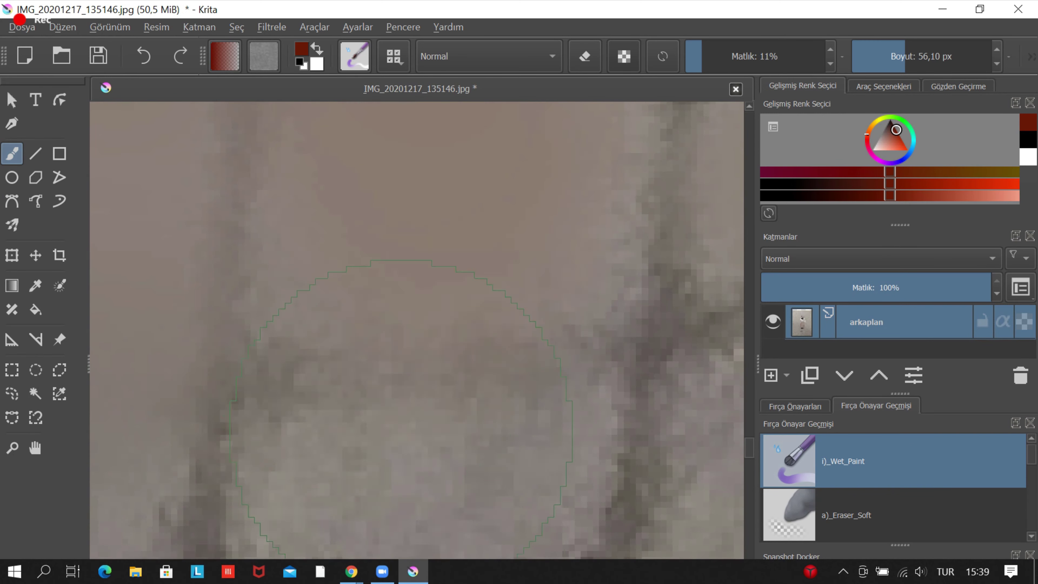
pyautogui.scroll(-2, 388, 354)
pyautogui.scroll(2, 491, 317)
pyautogui.scroll(1, 491, 316)
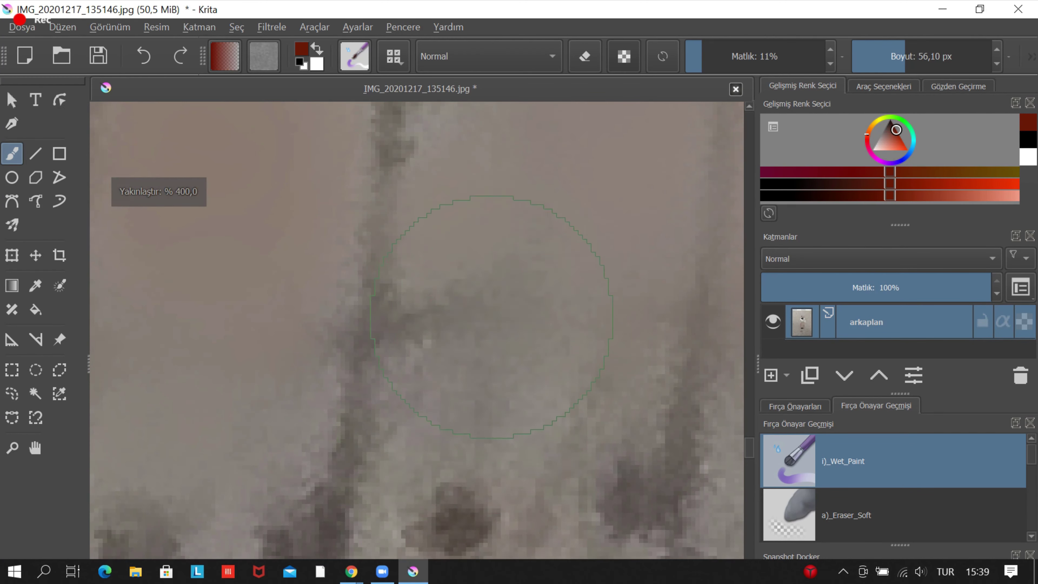
pyautogui.scroll(-2, 360, 432)
pyautogui.scroll(-1, 360, 431)
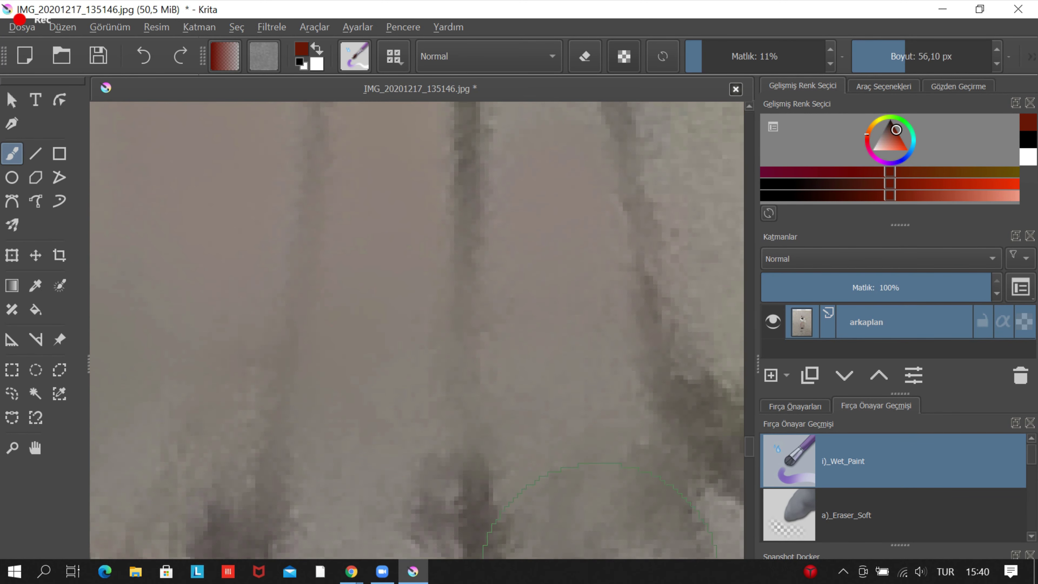
pyautogui.scroll(-2, 359, 431)
pyautogui.scroll(1, 481, 310)
pyautogui.scroll(2, 481, 309)
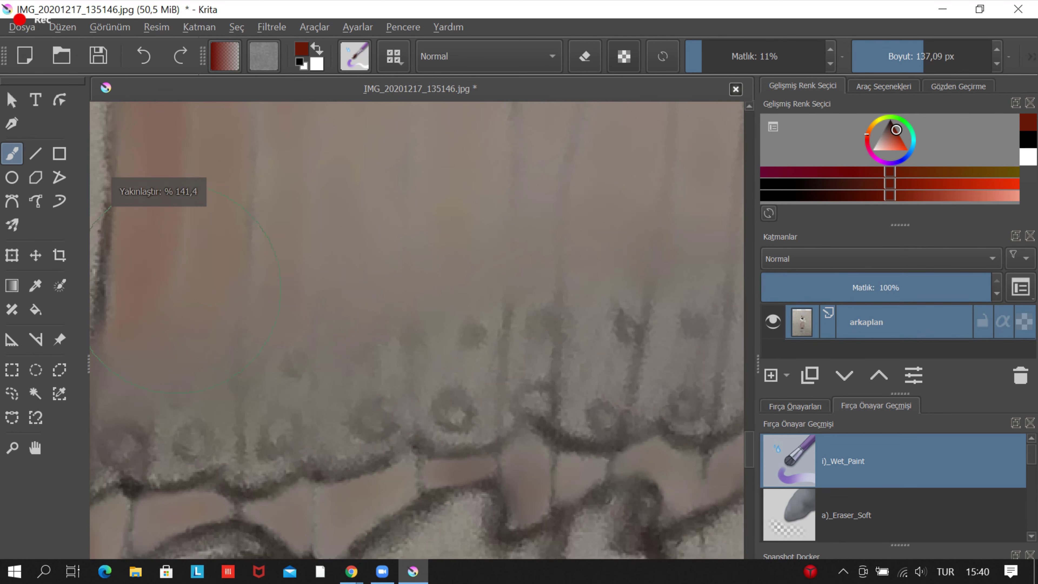
pyautogui.scroll(-3, 481, 310)
pyautogui.scroll(2, 478, 205)
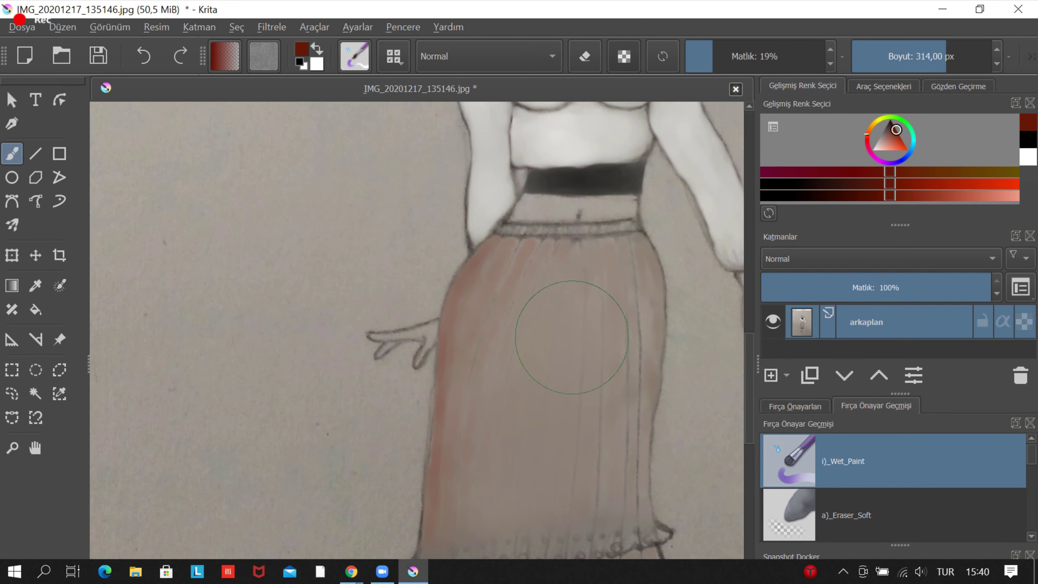
pyautogui.scroll(-3, 547, 318)
pyautogui.scroll(3, 547, 318)
pyautogui.scroll(-3, 649, 383)
pyautogui.scroll(2, 526, 432)
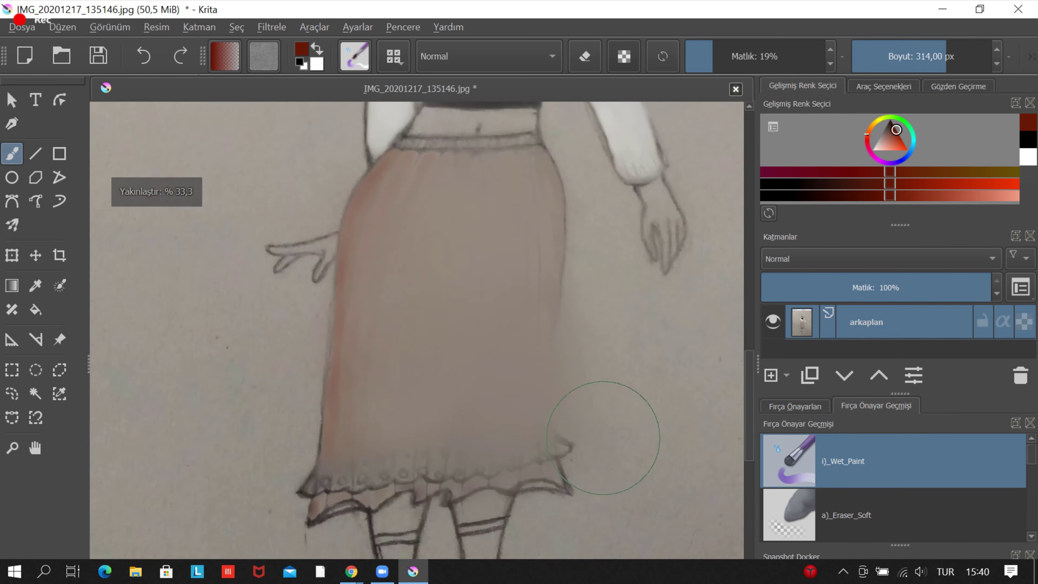
pyautogui.scroll(1, 591, 406)
pyautogui.press('e')
pyautogui.scroll(2, 579, 360)
pyautogui.scroll(-2, 642, 214)
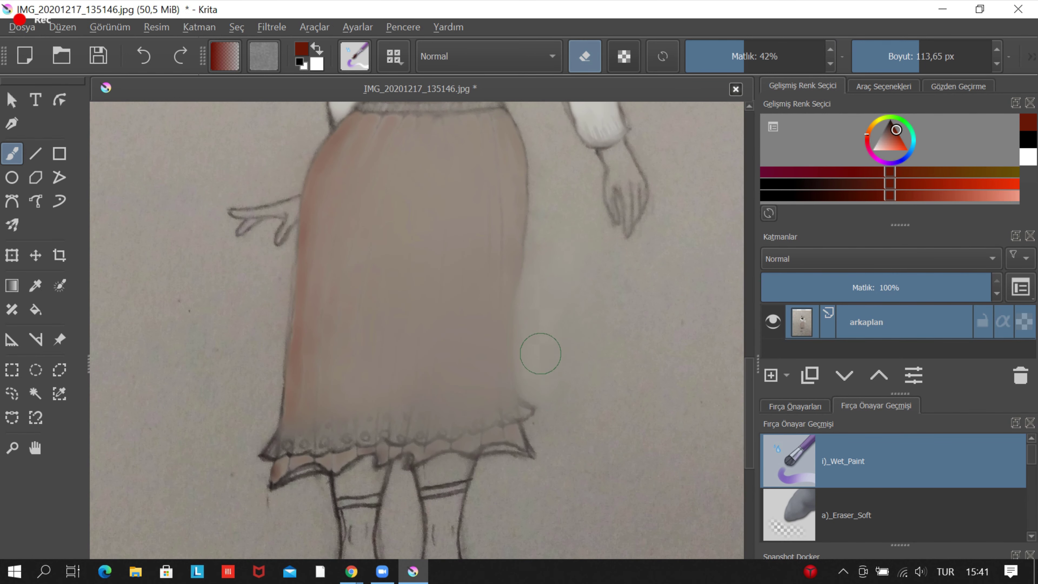
pyautogui.scroll(-1, 580, 191)
pyautogui.click(150, 54)
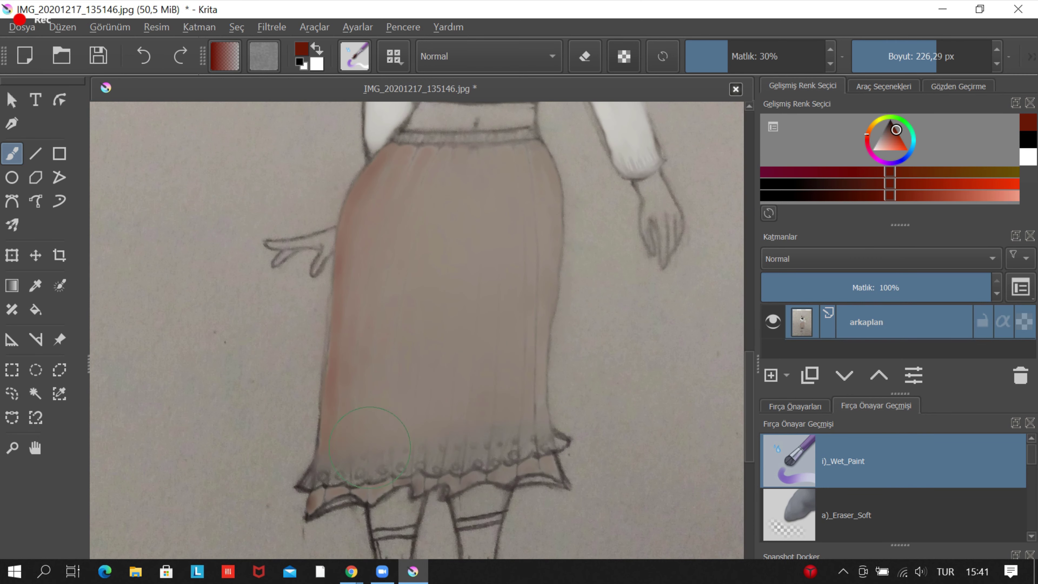
pyautogui.scroll(-2, 369, 448)
pyautogui.scroll(3, 450, 389)
pyautogui.scroll(1, 473, 372)
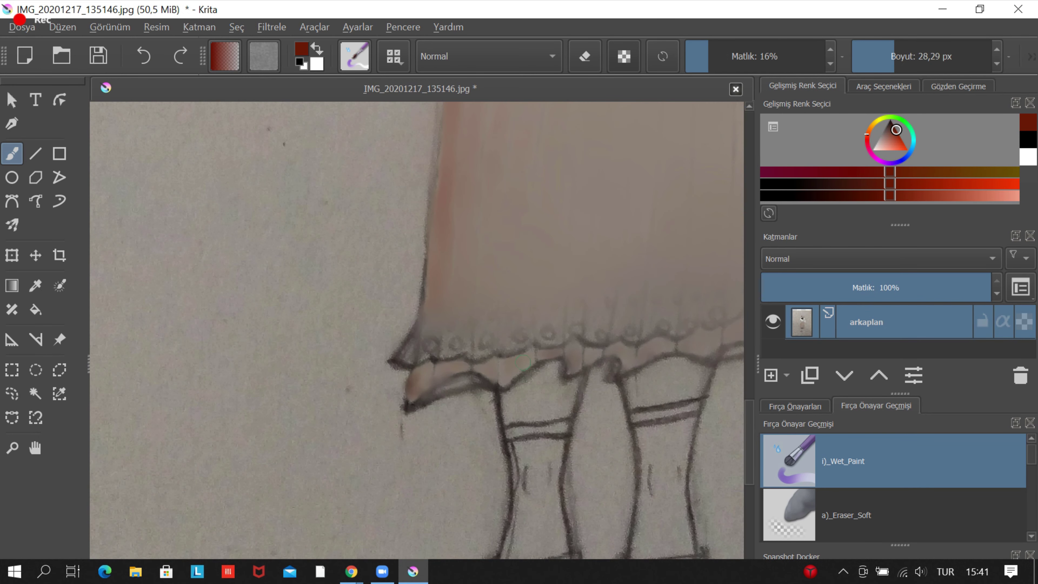
pyautogui.scroll(2, 537, 342)
pyautogui.scroll(-3, 612, 404)
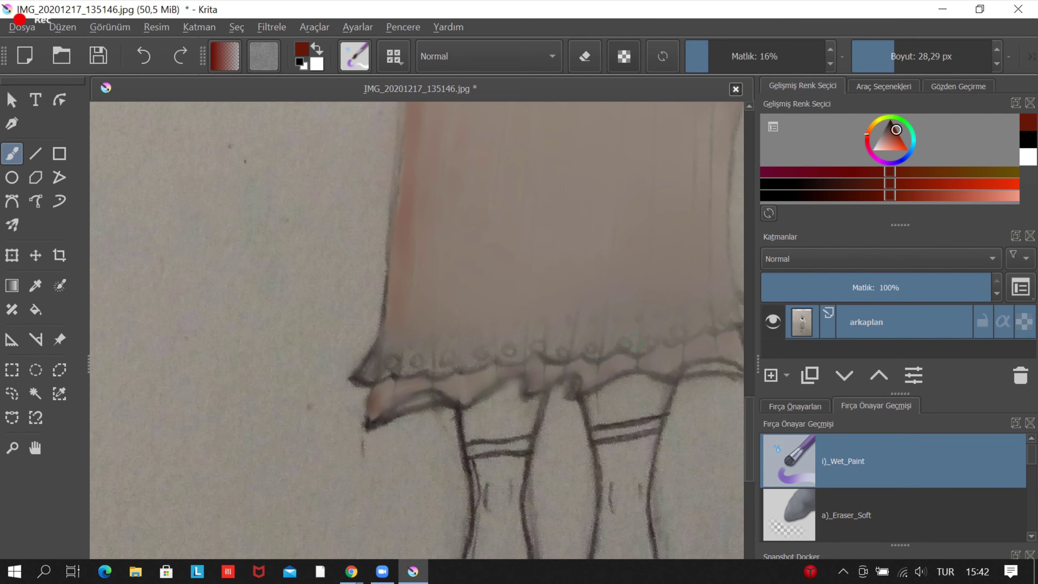
pyautogui.scroll(-1, 612, 403)
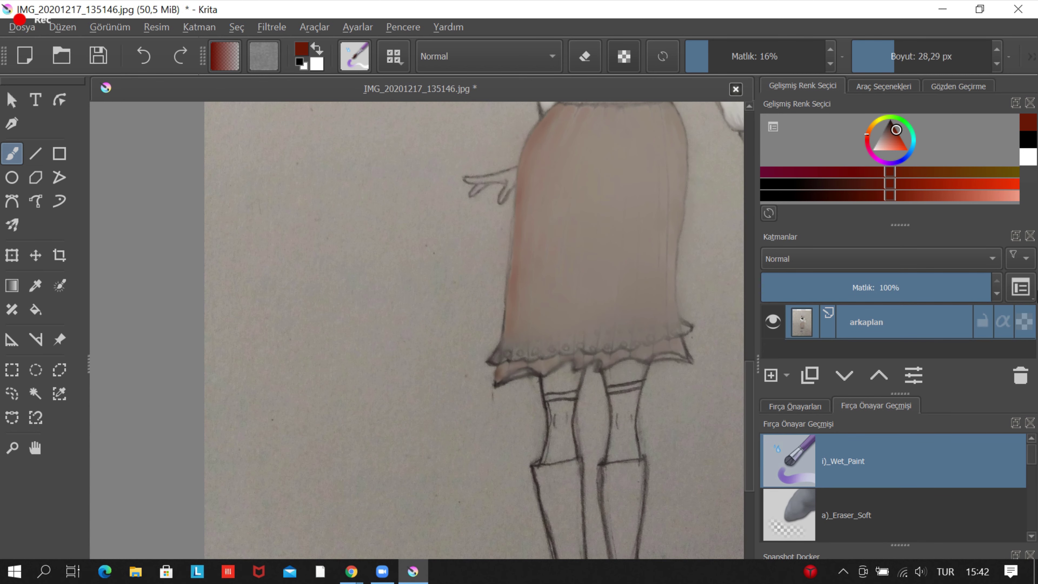
# Bring up the popup palette and reset the paint colour to black.
pyautogui.press('super')
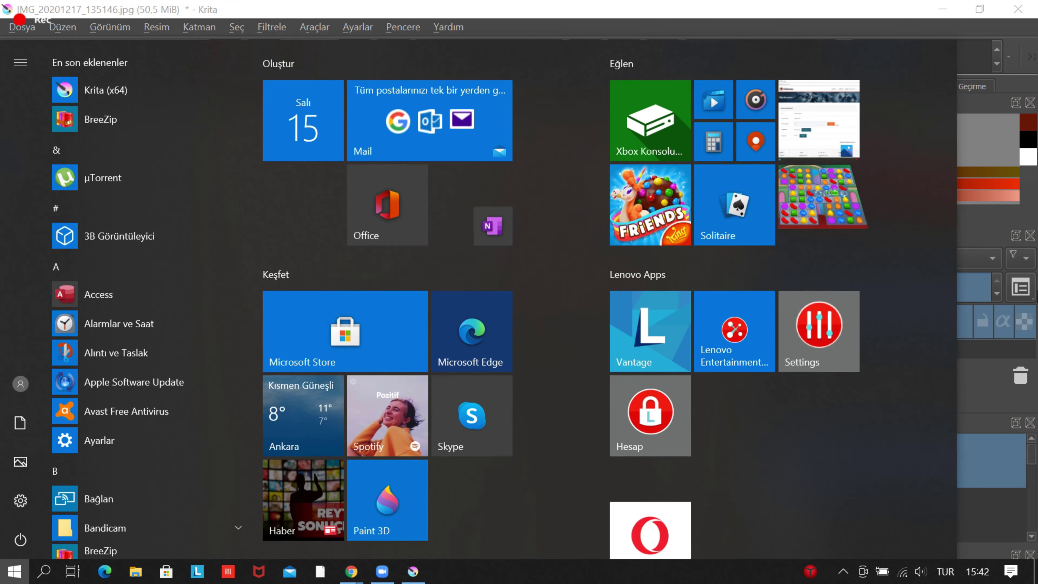
pyautogui.press('super')
pyautogui.scroll(2, 696, 339)
pyautogui.scroll(2, 696, 339)
pyautogui.scroll(-2, 696, 339)
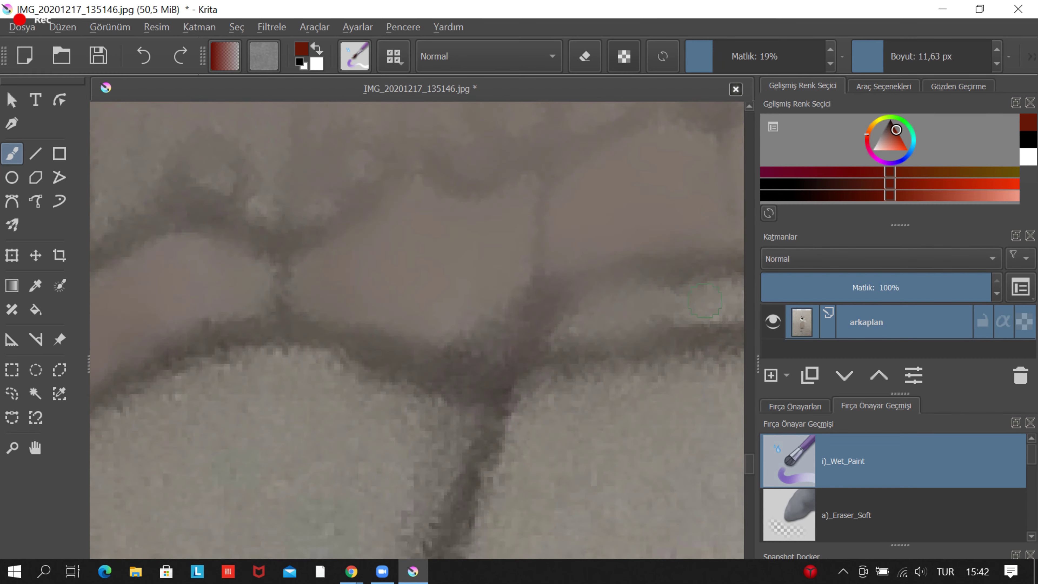
pyautogui.scroll(-2, 490, 340)
pyautogui.scroll(-3, 232, 336)
pyautogui.rightClick(440, 325)
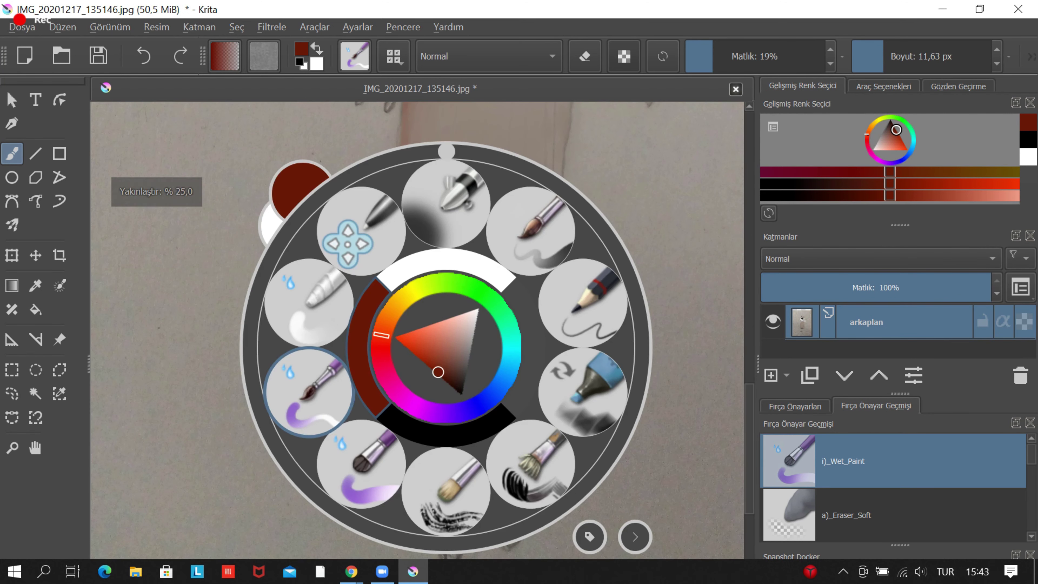
pyautogui.press('d')
pyautogui.scroll(3, 417, 327)
# Lower the opacity and paint grey over the left stocking between thigh band and knee.
pyautogui.moveTo(686, 57); pyautogui.dragTo(696, 61)
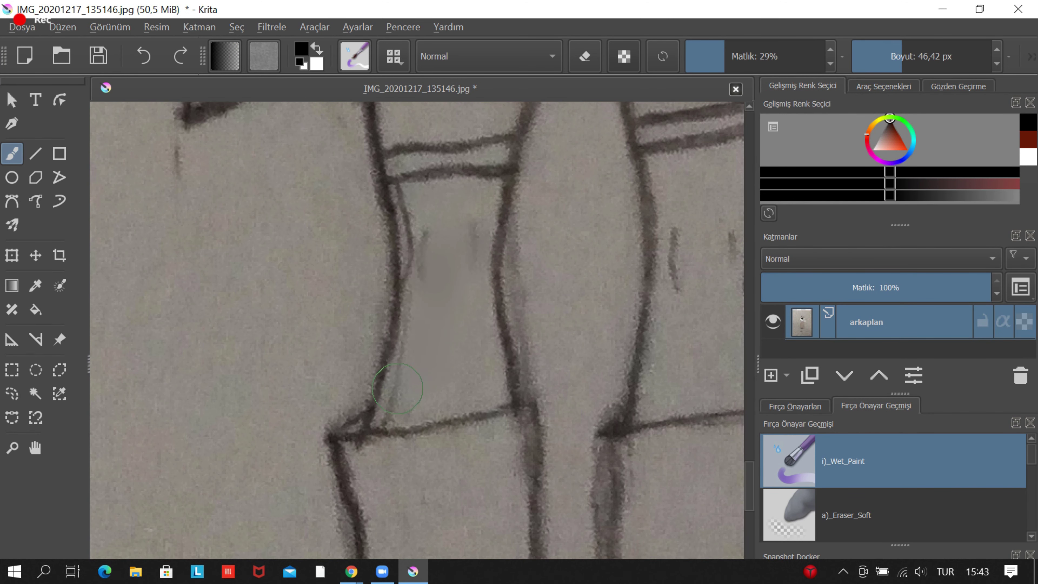
pyautogui.scroll(2, 486, 285)
pyautogui.moveTo(449, 164); pyautogui.dragTo(470, 430)
pyautogui.scroll(-2, 511, 327)
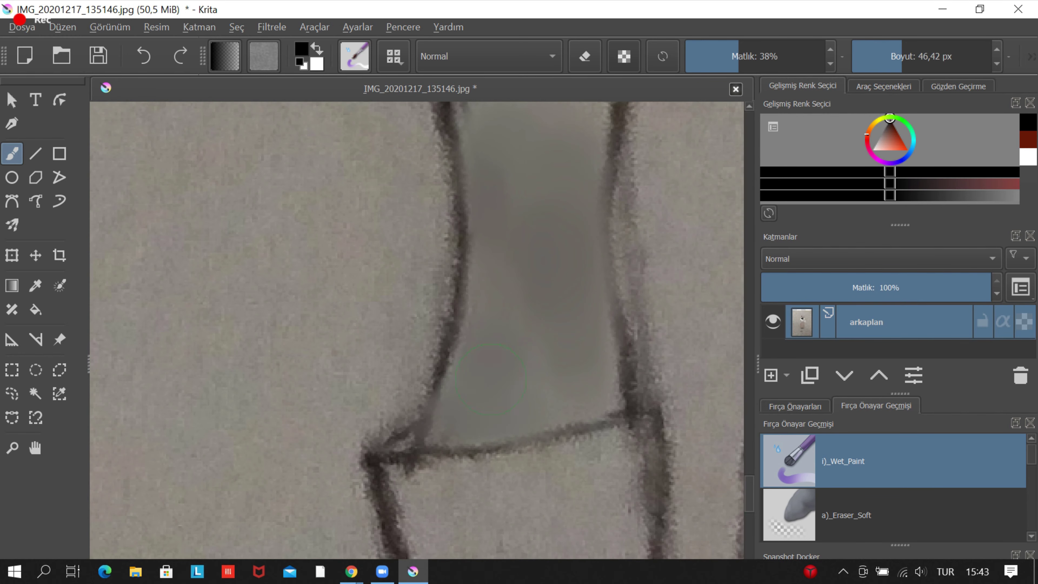
pyautogui.moveTo(511, 286); pyautogui.dragTo(559, 372)
pyautogui.scroll(2, 560, 372)
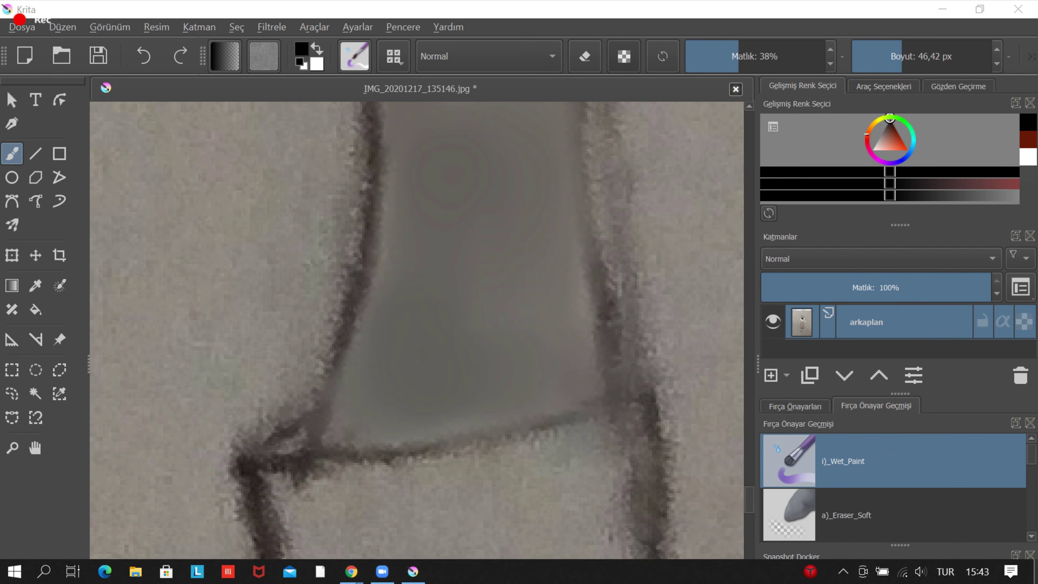
pyautogui.scroll(-2, 473, 347)
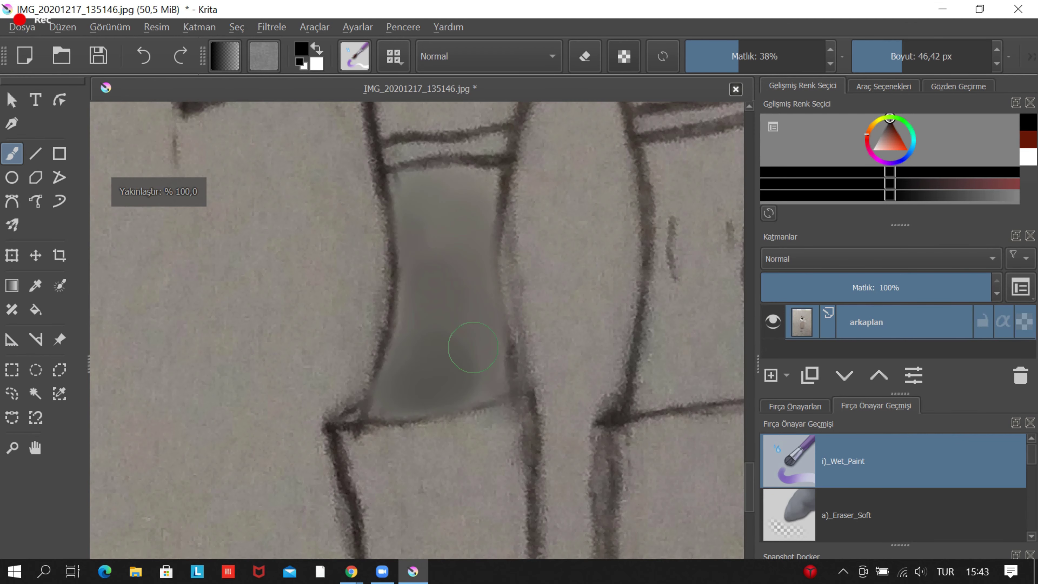
pyautogui.scroll(-3, 483, 246)
pyautogui.scroll(3, 483, 245)
pyautogui.scroll(-3, 483, 245)
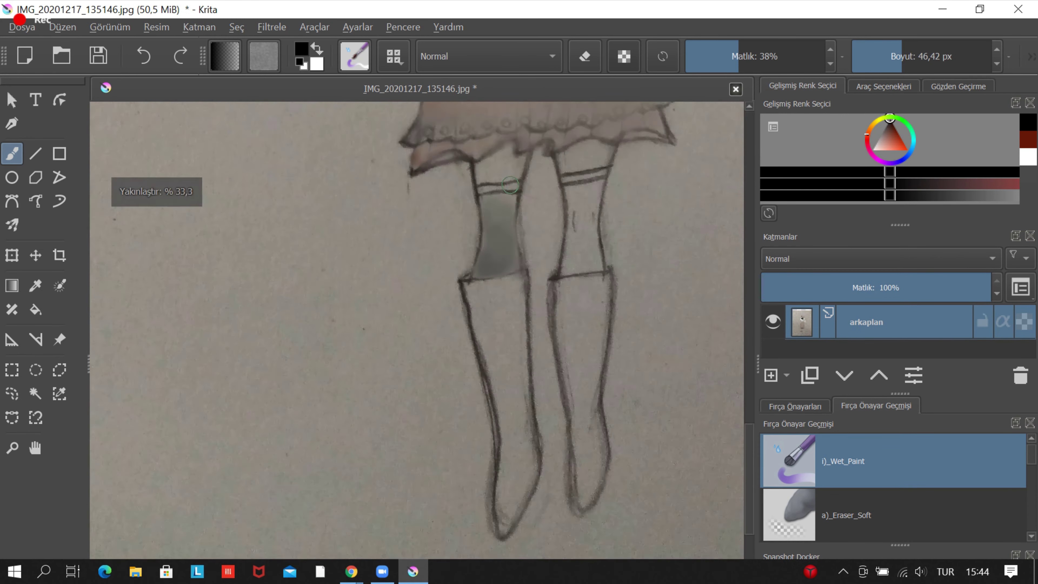
pyautogui.scroll(4, 483, 245)
# Raise the opacity and darken the lower left of the grey stocking.
pyautogui.moveTo(745, 59); pyautogui.dragTo(755, 57)
pyautogui.scroll(-3, 460, 310)
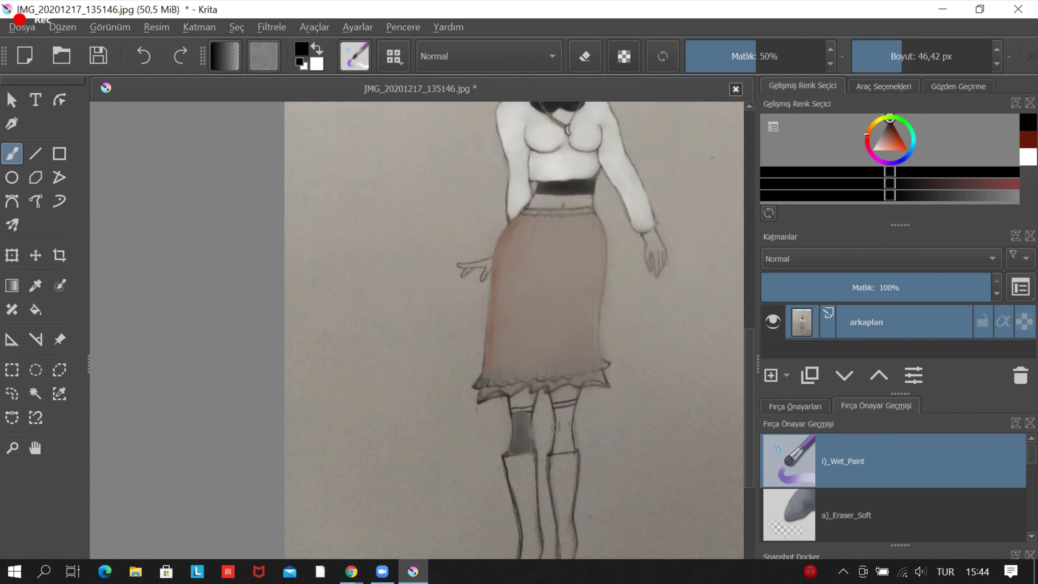
pyautogui.scroll(3, 461, 310)
pyautogui.moveTo(460, 310); pyautogui.dragTo(548, 190)
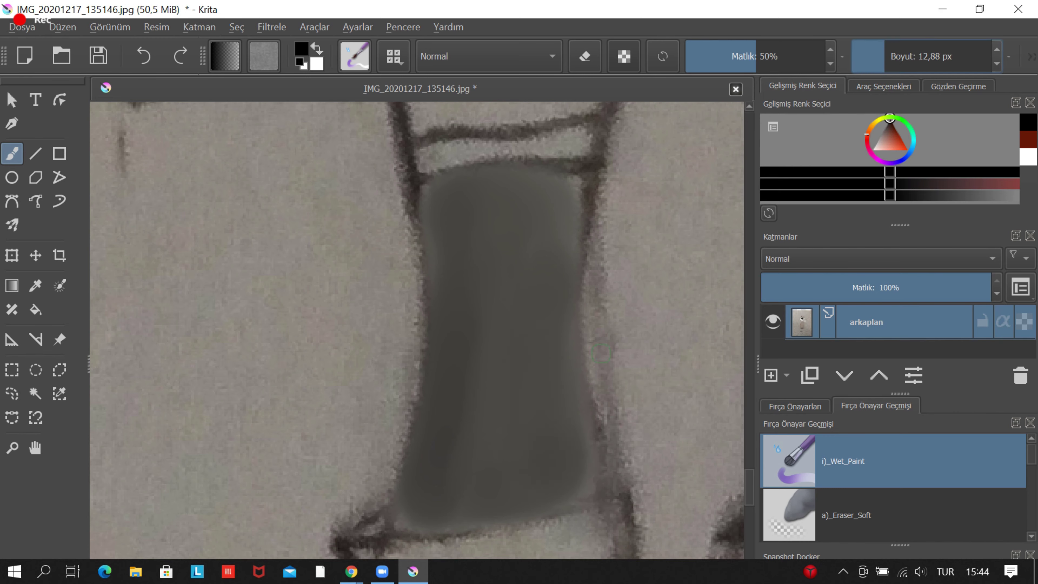
pyautogui.scroll(-2, 473, 424)
pyautogui.scroll(3, 489, 444)
pyautogui.scroll(-2, 461, 446)
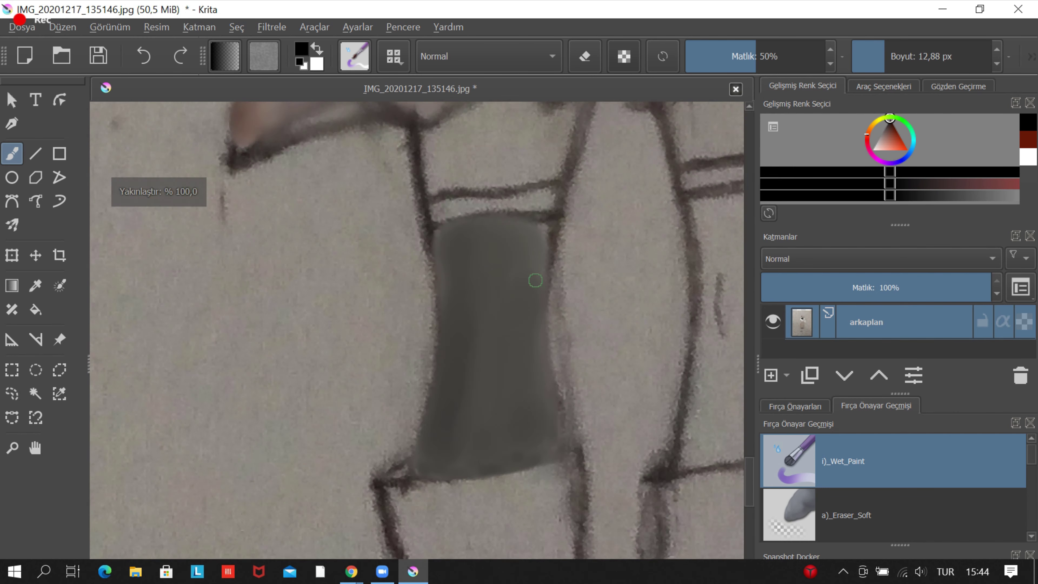
pyautogui.scroll(2, 545, 193)
# Lower the opacity to 61%, enlarge the brush and smooth the stocking's grey.
pyautogui.moveTo(746, 70); pyautogui.dragTo(731, 58)
pyautogui.scroll(2, 547, 198)
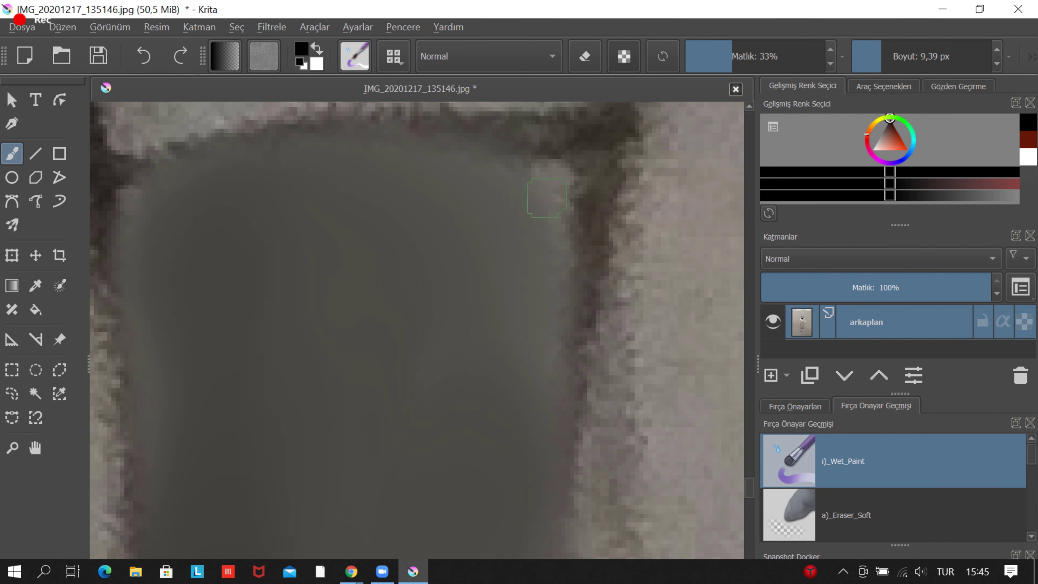
pyautogui.scroll(-4, 571, 222)
pyautogui.scroll(2, 376, 325)
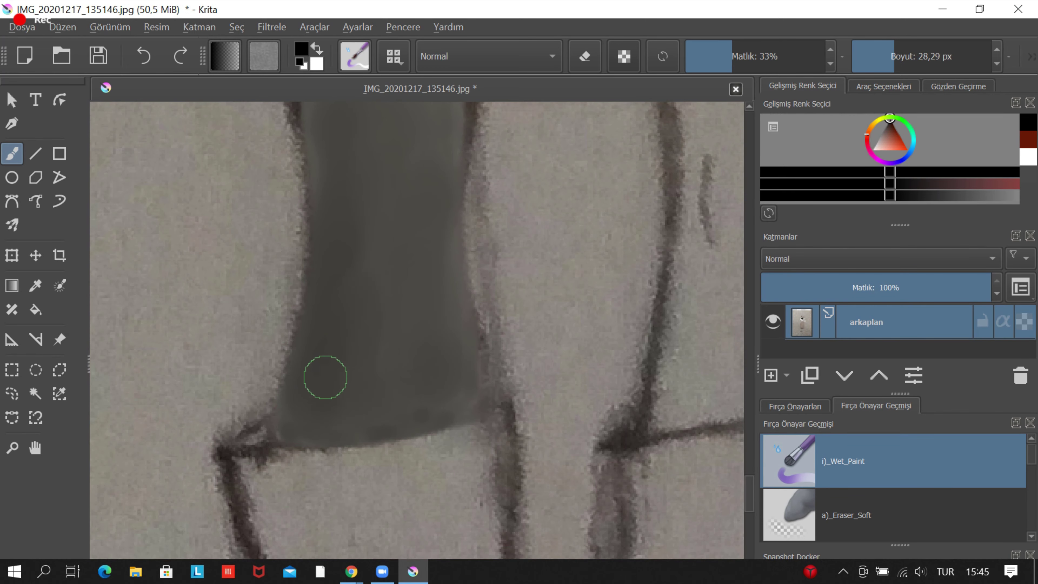
pyautogui.scroll(-4, 325, 377)
pyautogui.scroll(4, 314, 193)
pyautogui.scroll(-4, 317, 500)
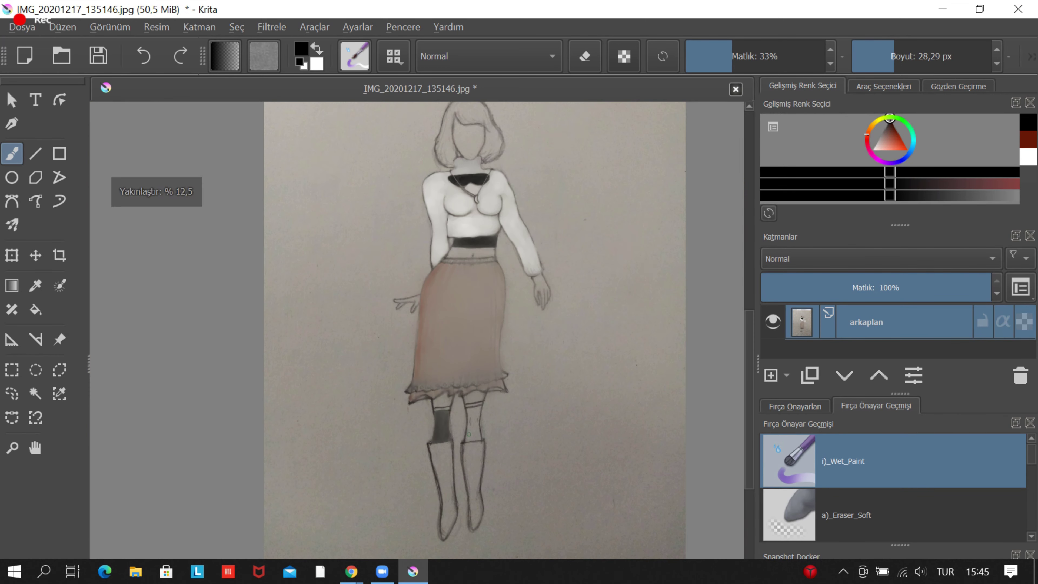
pyautogui.scroll(4, 498, 360)
# Paint a dark band across the top of the left stocking.
pyautogui.moveTo(637, 344); pyautogui.dragTo(485, 352)
pyautogui.scroll(-4, 484, 353)
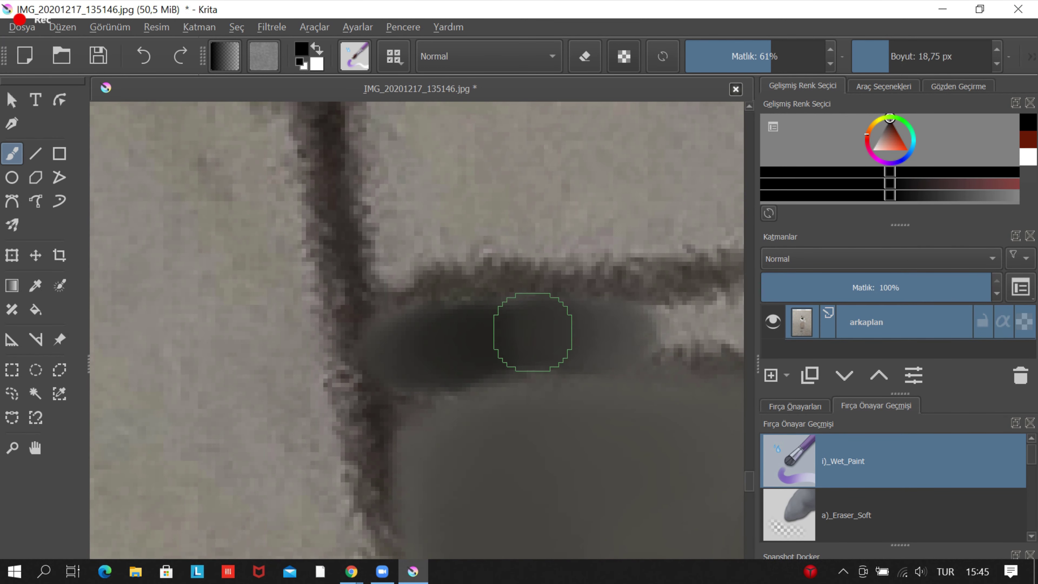
pyautogui.scroll(4, 452, 294)
pyautogui.moveTo(452, 294)
pyautogui.mouseDown()
pyautogui.moveTo(515, 296)
pyautogui.moveTo(484, 294)
pyautogui.mouseUp()
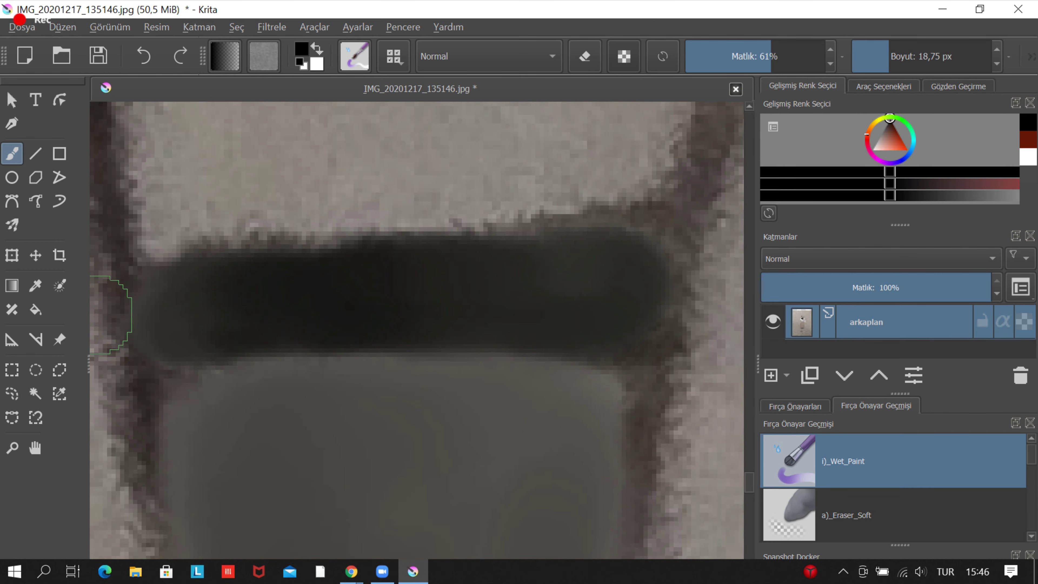
pyautogui.scroll(-4, 93, 315)
pyautogui.scroll(4, 384, 293)
pyautogui.scroll(-3, 642, 313)
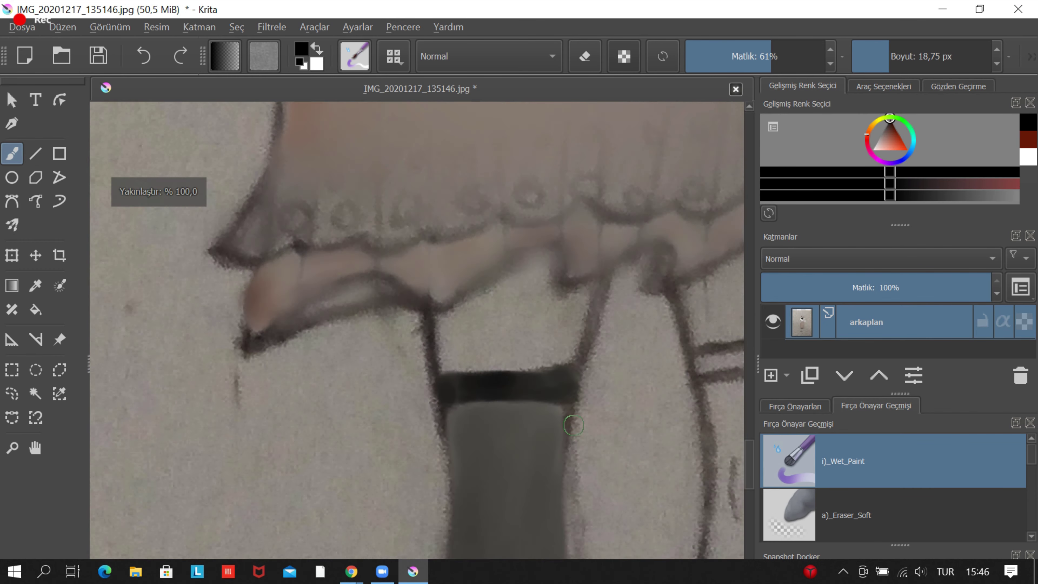
# At lower opacity, shade the left stocking dark gray below its band with smoothed edges.
pyautogui.click(712, 55)
pyautogui.scroll(-3, 613, 157)
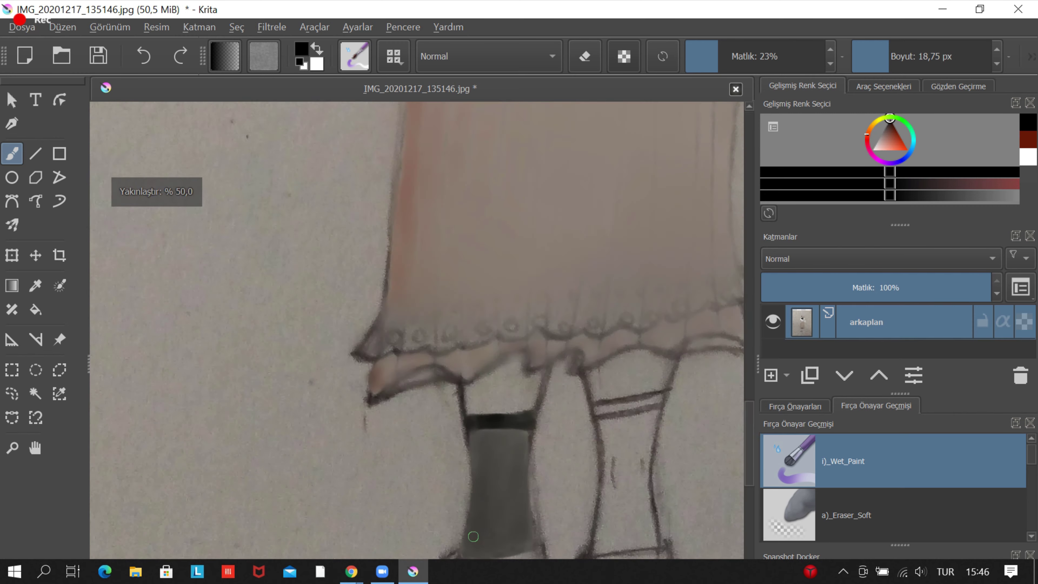
pyautogui.scroll(3, 503, 429)
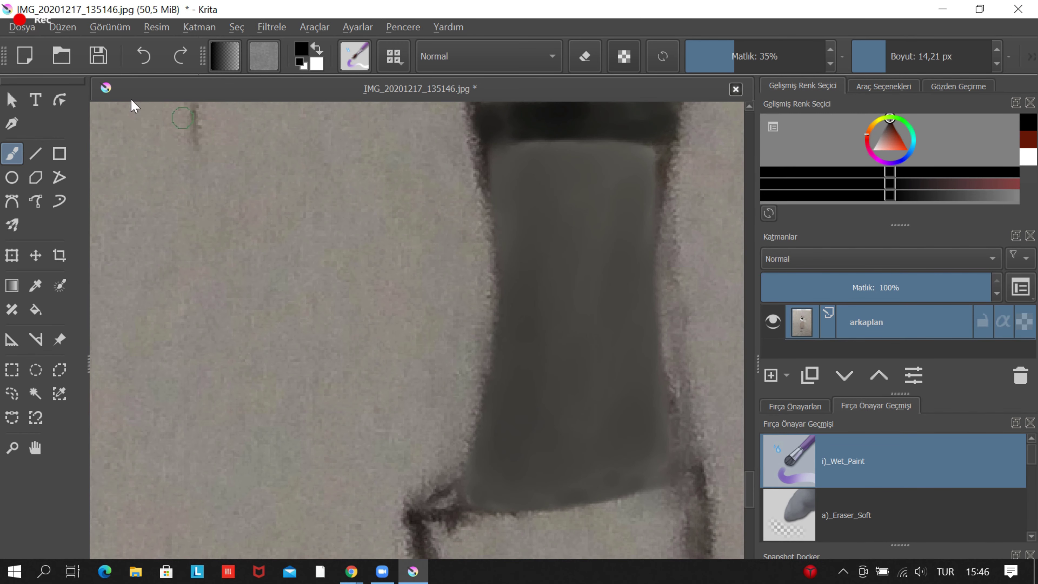
pyautogui.scroll(-3, 345, 424)
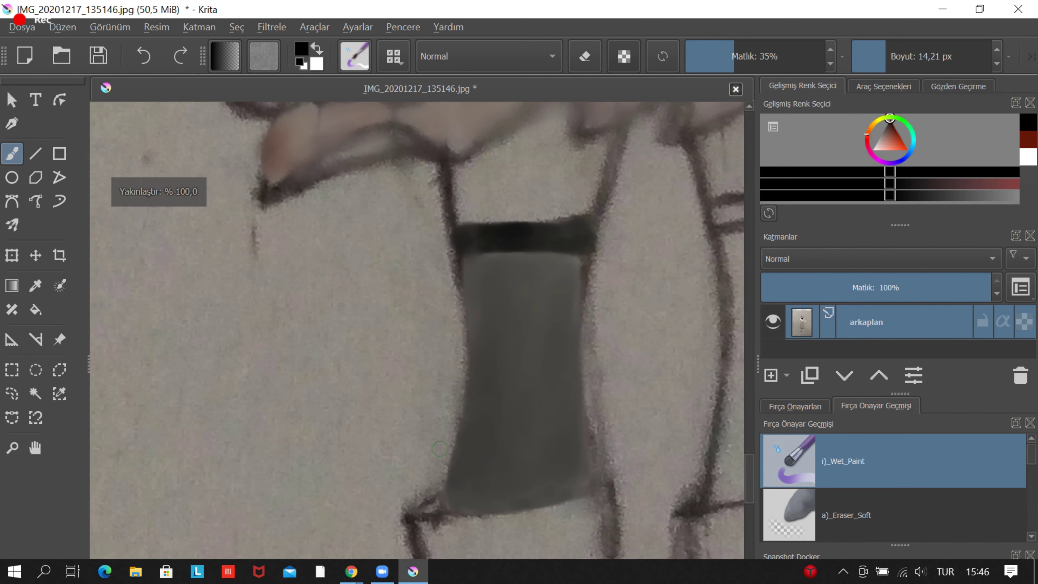
pyautogui.scroll(3, 422, 256)
pyautogui.scroll(3, 463, 394)
pyautogui.scroll(-2, 360, 353)
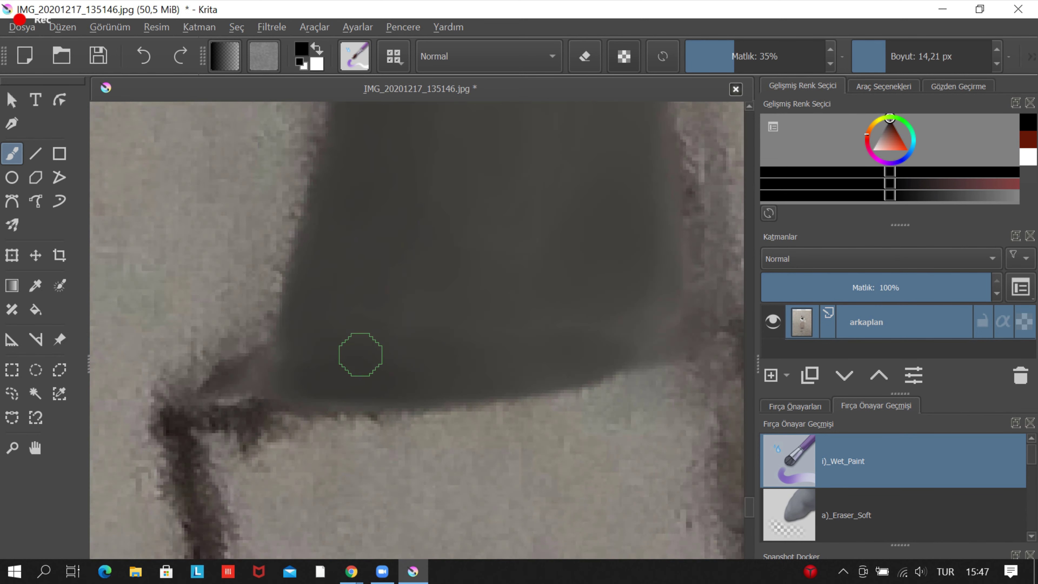
pyautogui.scroll(2, 127, 394)
pyautogui.scroll(-3, 249, 377)
pyautogui.scroll(-2, 286, 286)
pyautogui.scroll(4, 346, 202)
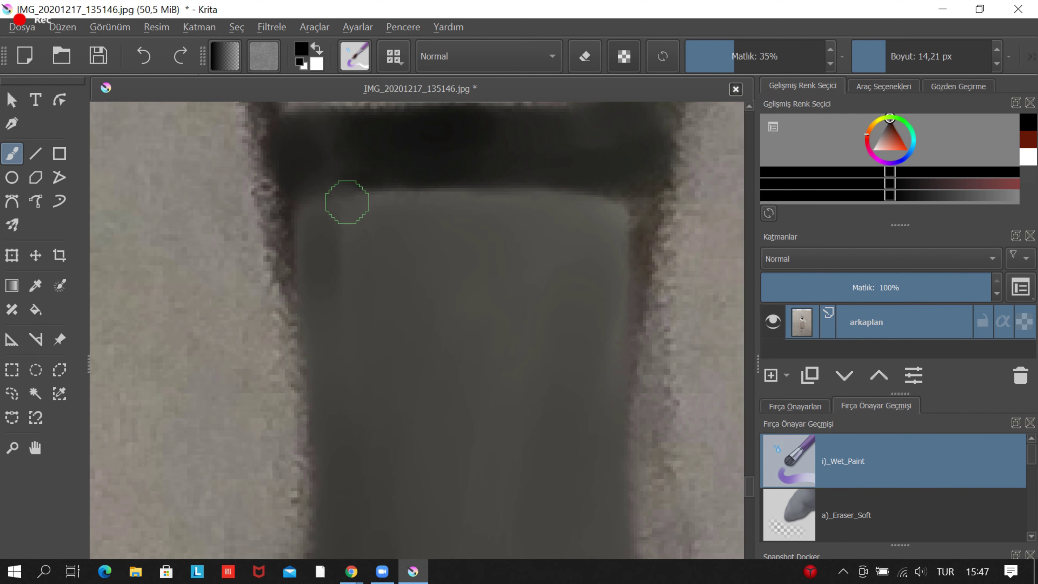
pyautogui.scroll(-3, 148, 184)
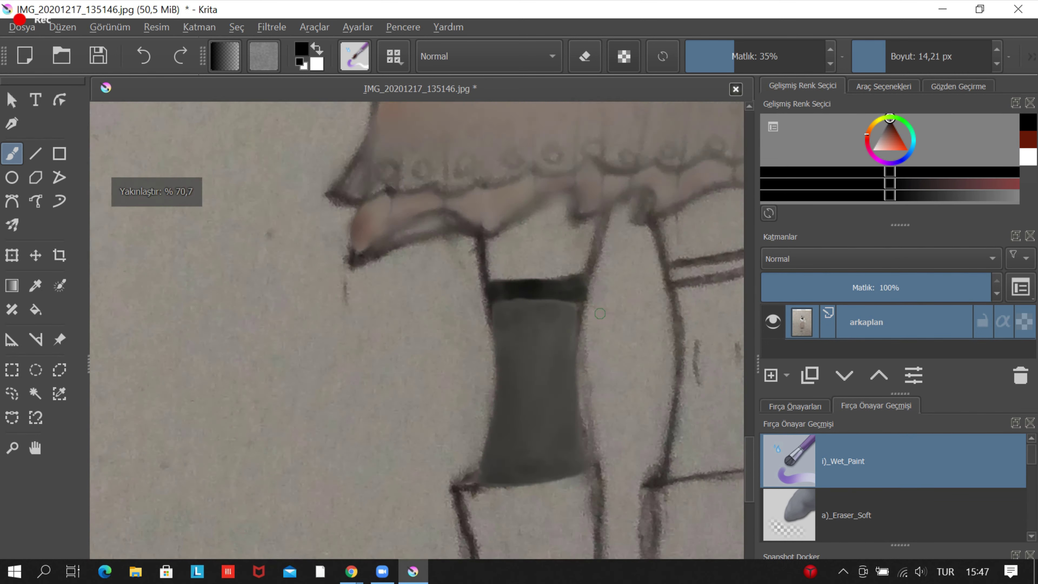
pyautogui.scroll(4, 451, 273)
pyautogui.scroll(1, 614, 274)
pyautogui.scroll(-2, 539, 281)
pyautogui.scroll(-3, 405, 360)
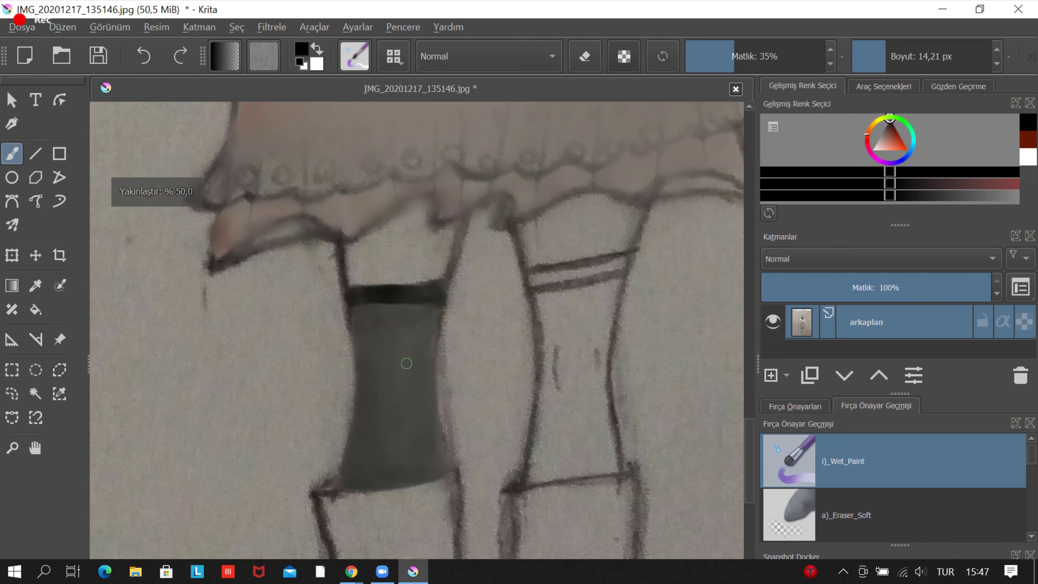
pyautogui.scroll(4, 444, 250)
pyautogui.scroll(1, 445, 251)
pyautogui.scroll(-2, 446, 265)
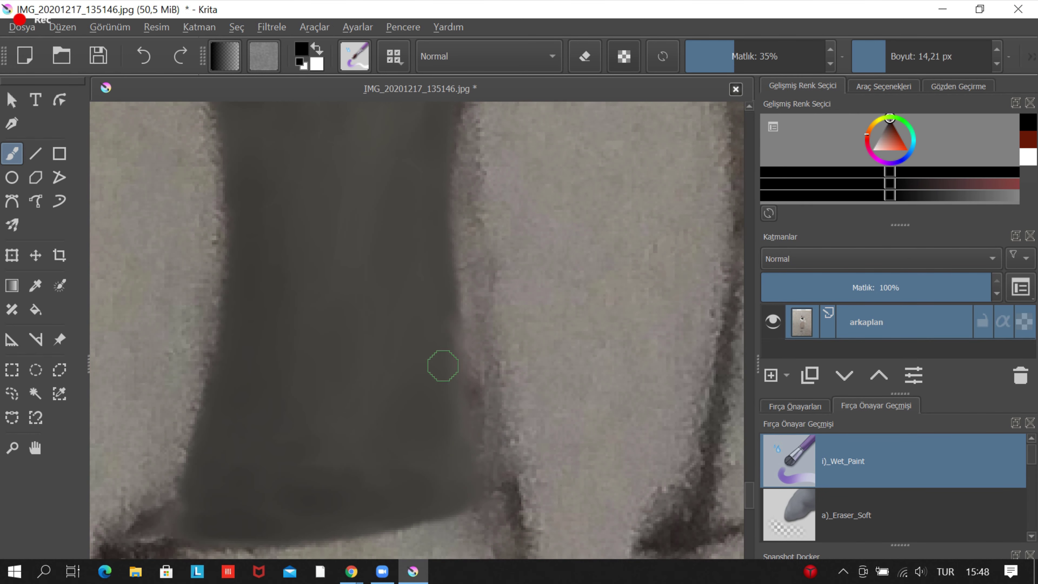
pyautogui.scroll(-1, 440, 364)
pyautogui.scroll(-1, 440, 364)
pyautogui.scroll(4, 565, 300)
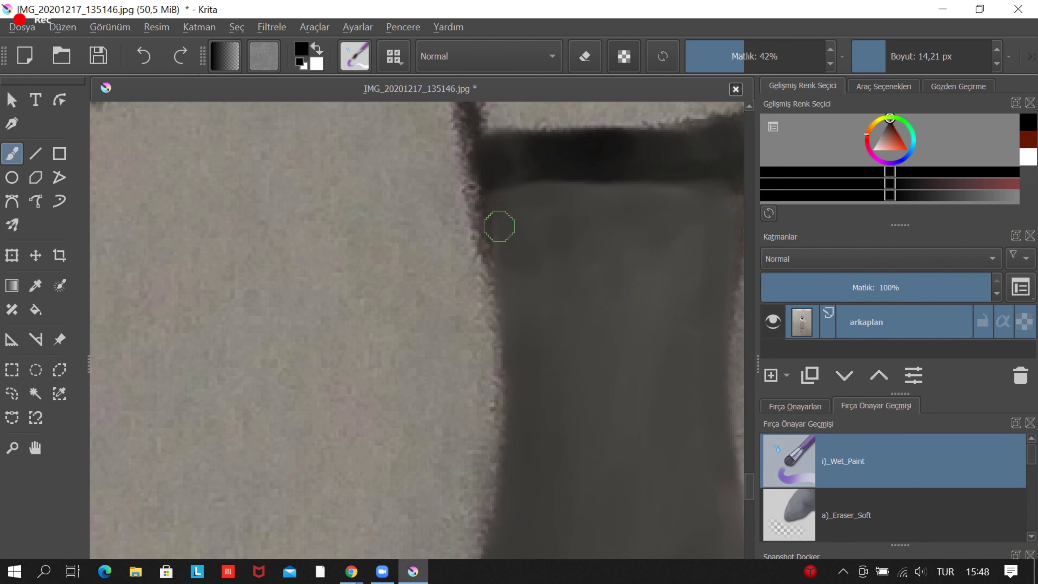
pyautogui.scroll(-2, 496, 225)
pyautogui.scroll(1, 566, 218)
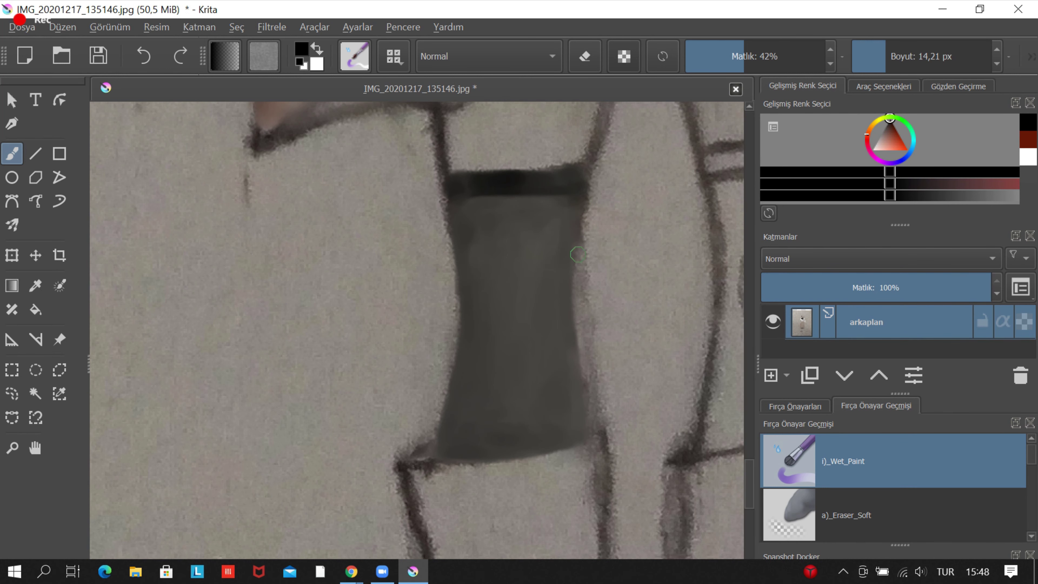
# Zoom out to check the whole figure with the shaded left stocking.
pyautogui.scroll(-1, 554, 286)
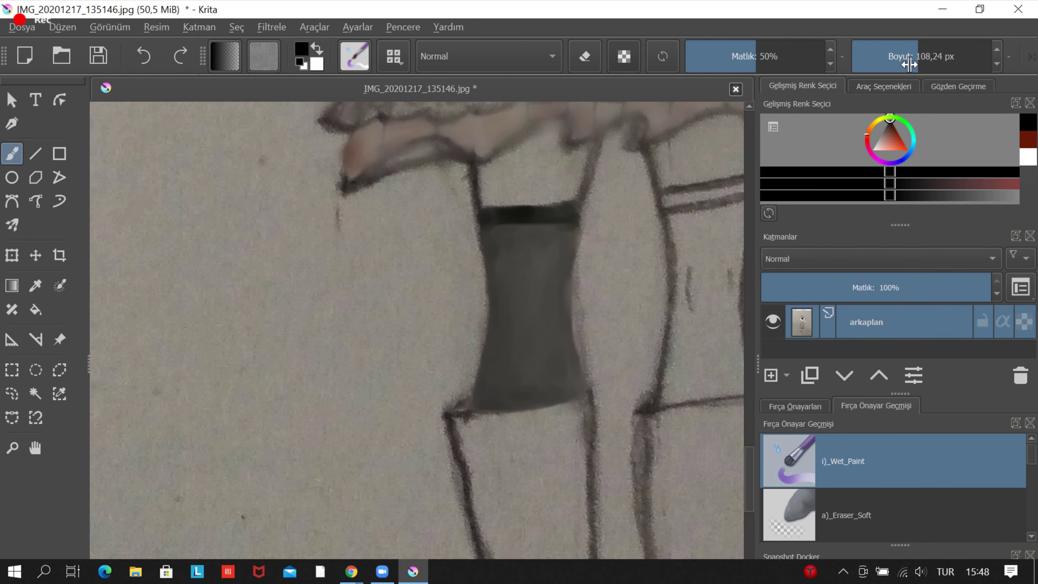
pyautogui.scroll(3, 452, 289)
pyautogui.scroll(1, 532, 366)
pyautogui.scroll(-2, 454, 471)
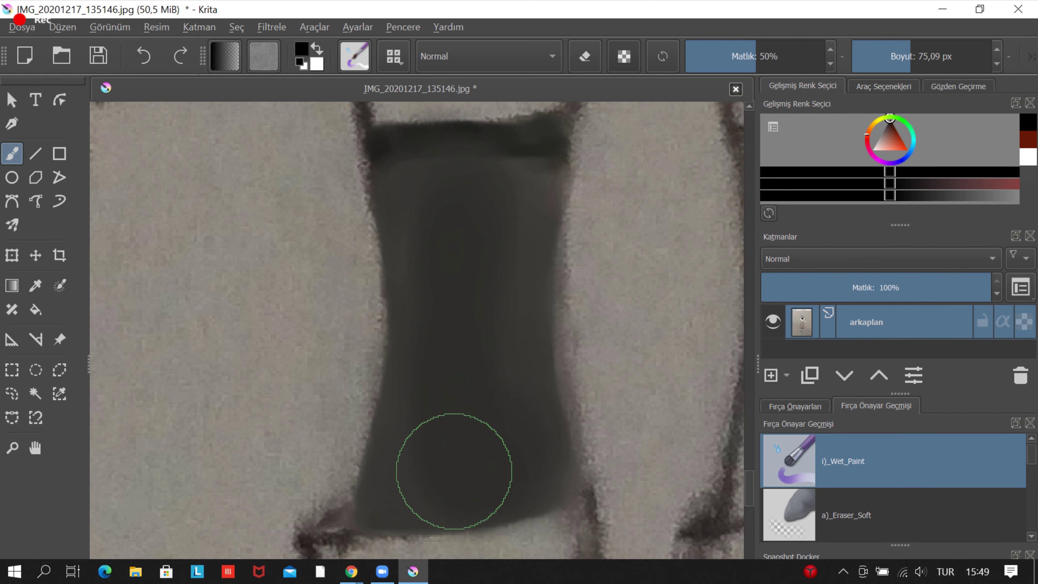
pyautogui.scroll(-2, 503, 466)
pyautogui.scroll(-2, 482, 389)
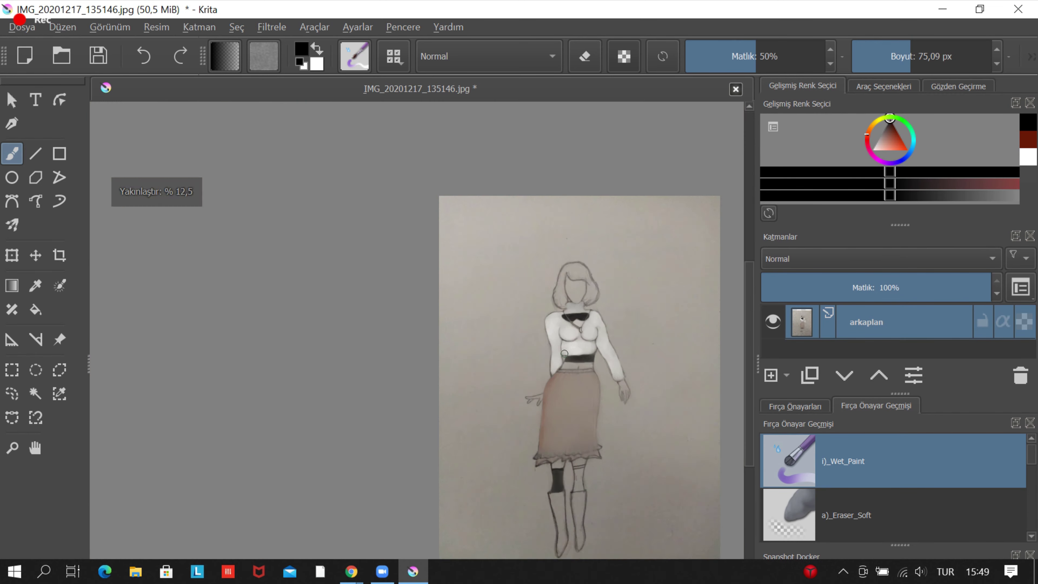
pyautogui.scroll(2, 452, 319)
pyautogui.scroll(1, 374, 290)
pyautogui.scroll(1, 374, 290)
pyautogui.scroll(-5, 389, 281)
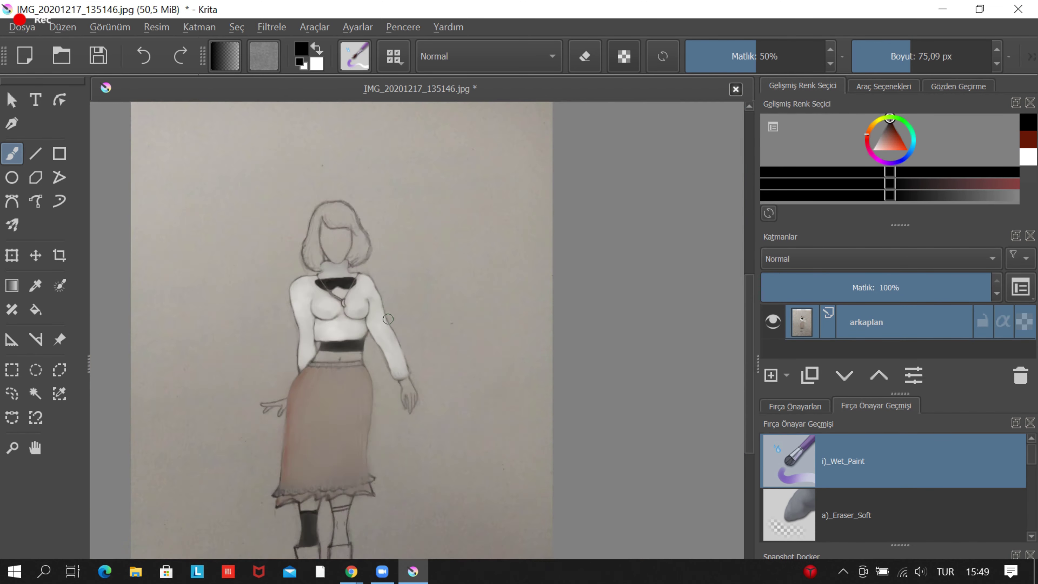
pyautogui.scroll(-1, 450, 368)
pyautogui.scroll(-1, 470, 388)
pyautogui.scroll(5, 470, 388)
# Paint the band atop the right stocking solid black.
pyautogui.scroll(3, 409, 368)
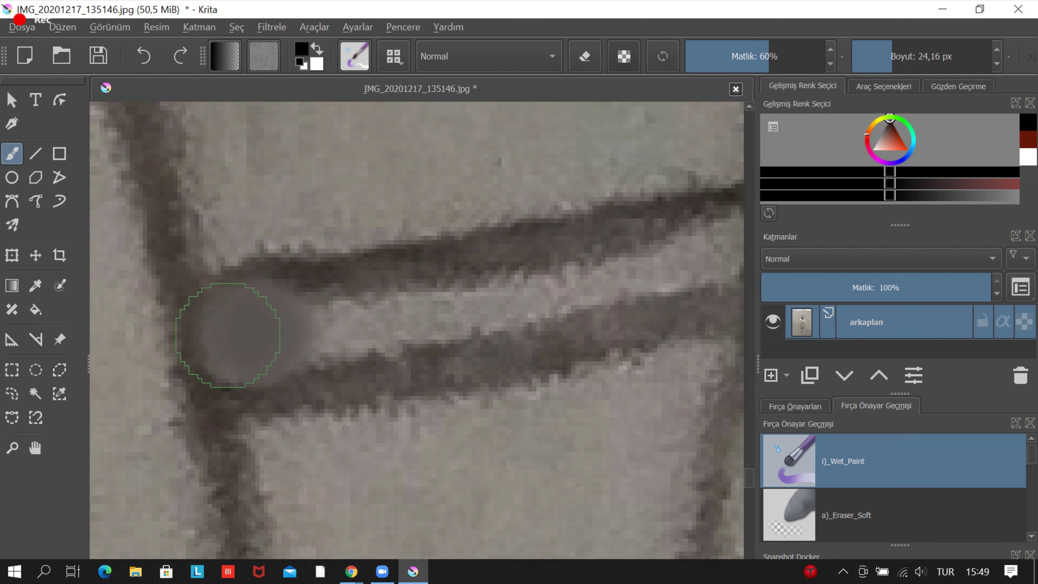
pyautogui.moveTo(231, 325); pyautogui.dragTo(322, 354)
pyautogui.scroll(-2, 322, 355)
pyautogui.moveTo(598, 273); pyautogui.dragTo(244, 320)
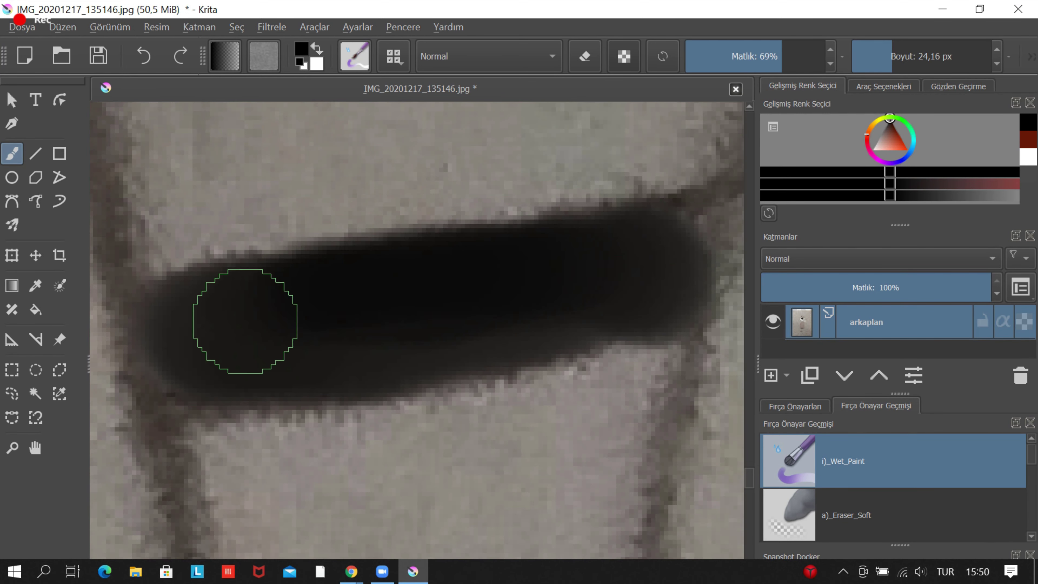
pyautogui.scroll(2, 498, 279)
pyautogui.scroll(3, 481, 254)
# Tidy the black band's ends with a smaller brush at lower opacity.
pyautogui.press('[')
pyautogui.press('[')
pyautogui.press('[')
pyautogui.scroll(-2, 481, 254)
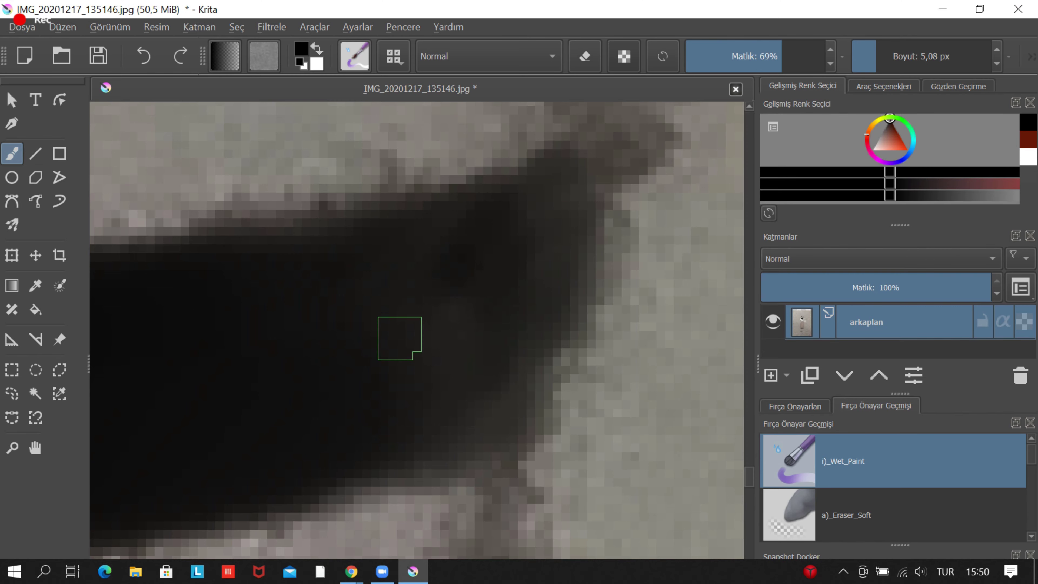
pyautogui.scroll(2, 398, 338)
pyautogui.scroll(-3, 375, 453)
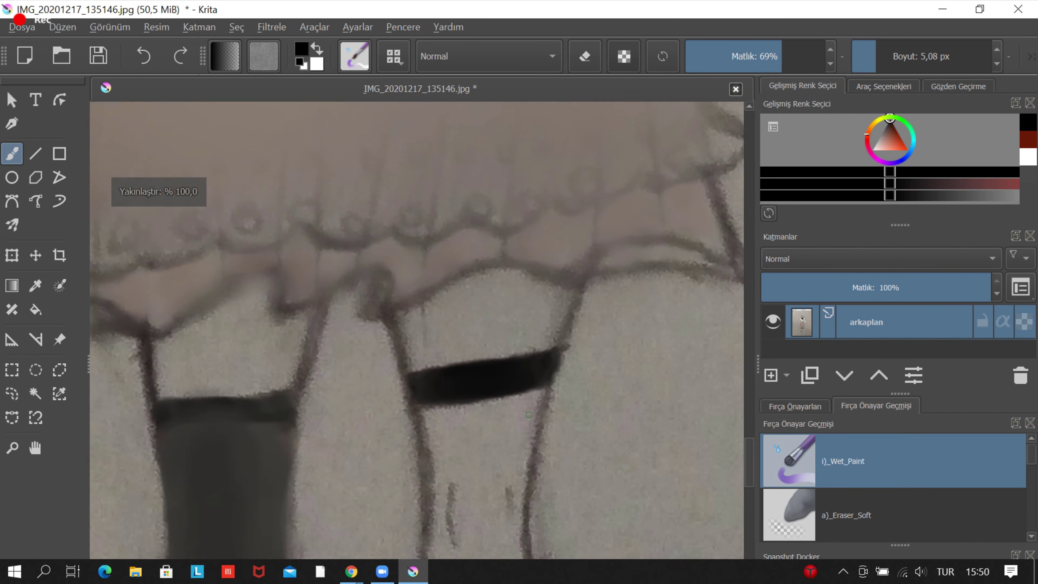
pyautogui.scroll(2, 705, 240)
pyautogui.press(']')
pyautogui.press(']')
pyautogui.press('i')
pyautogui.press('i')
pyautogui.press('i')
pyautogui.scroll(2, 588, 402)
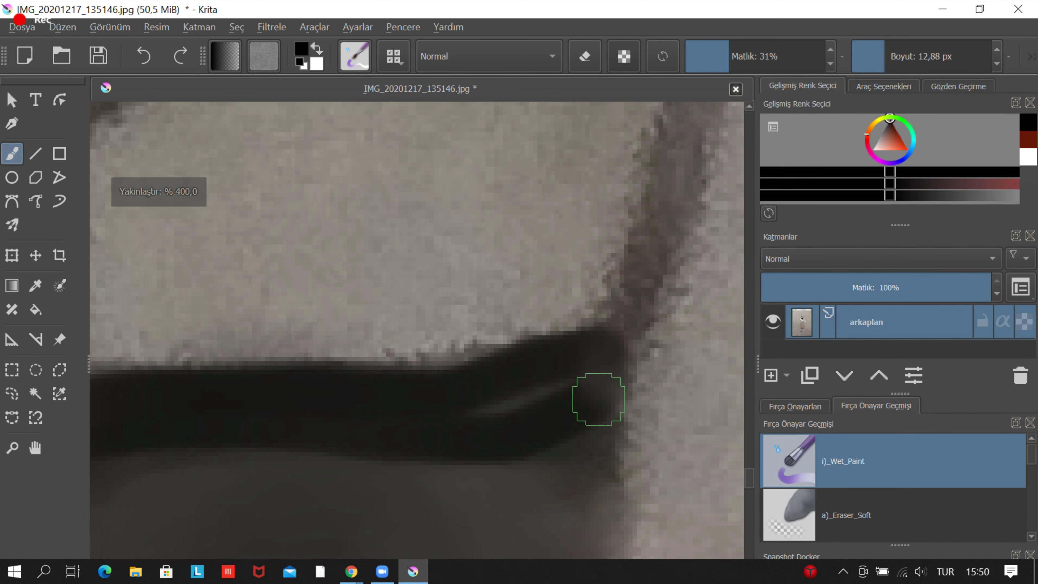
pyautogui.scroll(-3, 581, 352)
pyautogui.scroll(2, 470, 368)
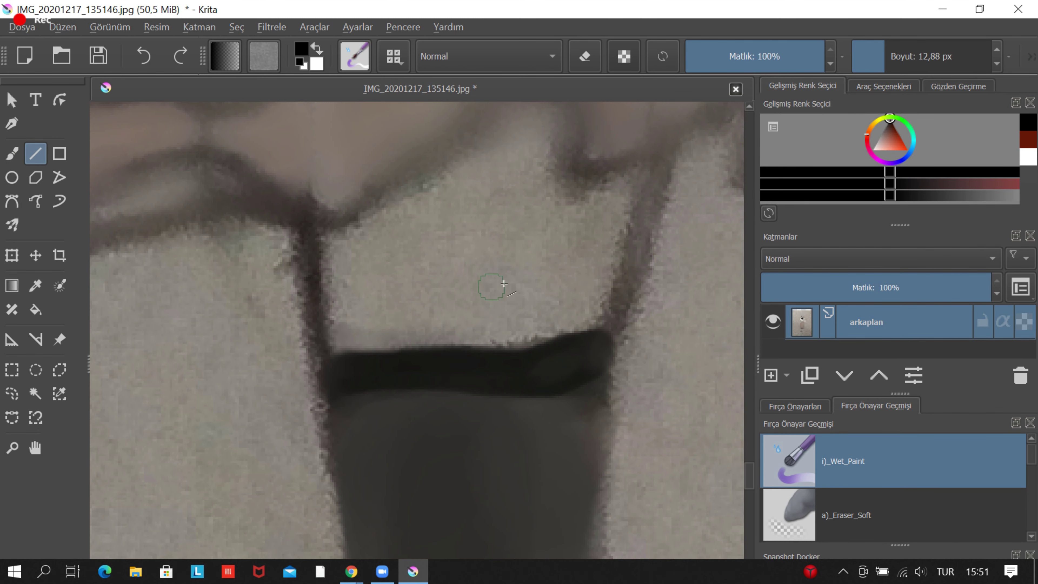
pyautogui.scroll(1, 452, 347)
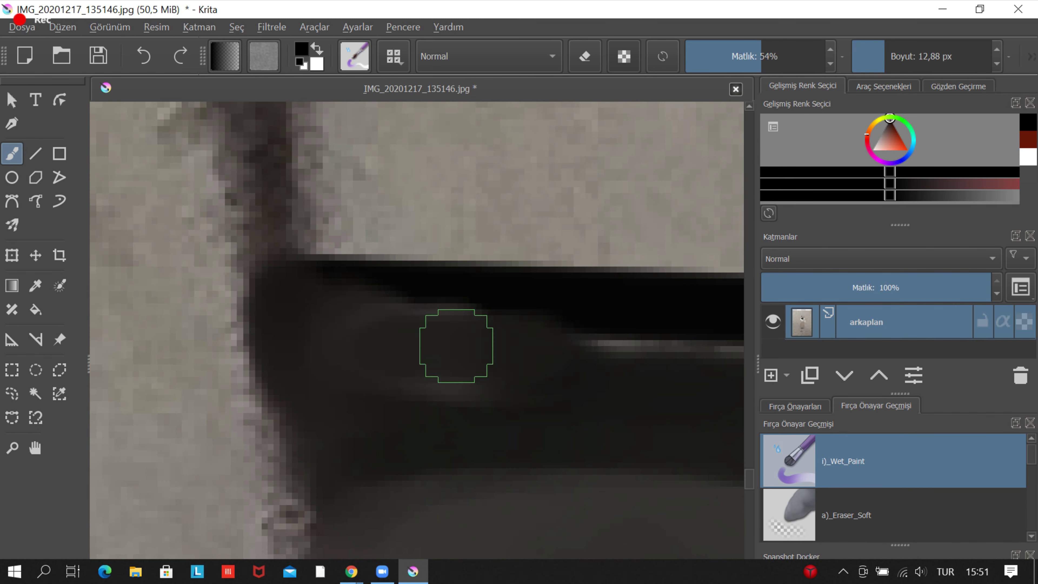
pyautogui.scroll(-2, 508, 359)
pyautogui.scroll(-2, 507, 359)
pyautogui.scroll(2, 554, 428)
# Select black as the paint colour from the pop-up palette.
pyautogui.scroll(-2, 555, 428)
pyautogui.rightClick(519, 343)
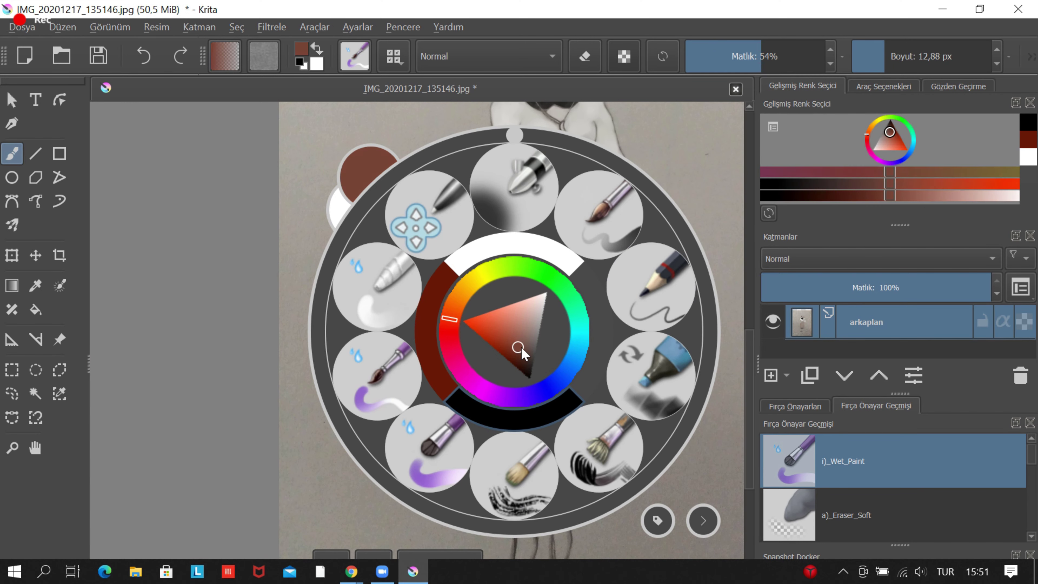
pyautogui.click(519, 343)
pyautogui.press('i')
pyautogui.press('i')
pyautogui.press('i')
pyautogui.scroll(-2, 541, 343)
pyautogui.scroll(1, 541, 343)
pyautogui.click(873, 152)
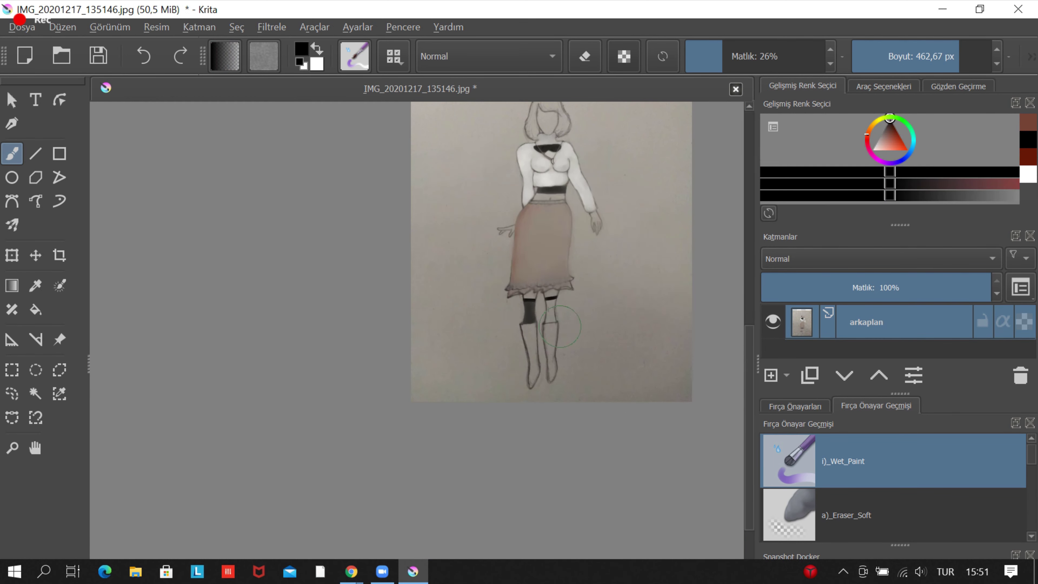
# Resize the brush, settling on a much larger size for broad shading.
pyautogui.scroll(7, 546, 301)
pyautogui.scroll(3, 546, 293)
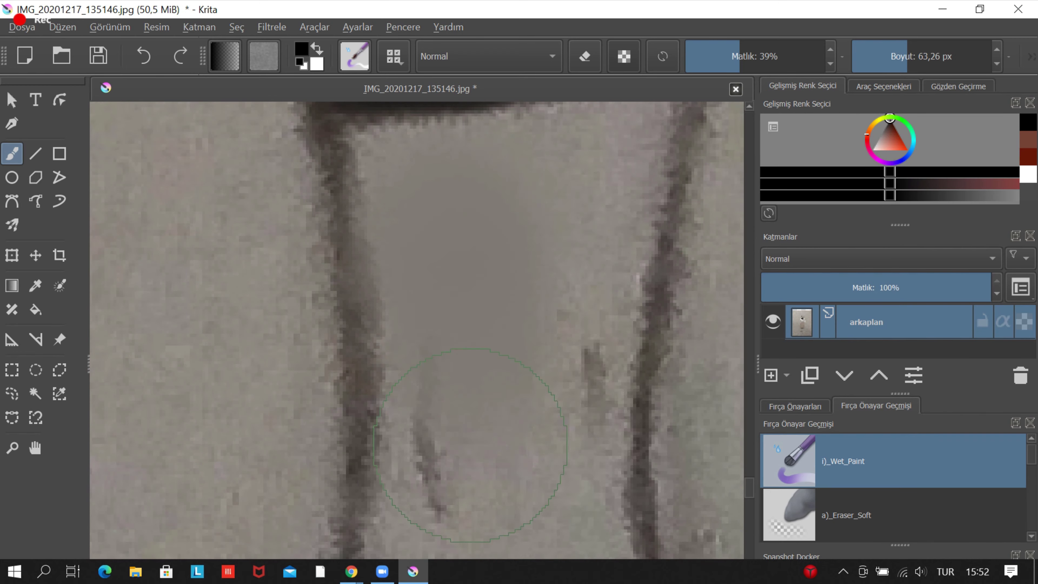
pyautogui.moveTo(895, 56); pyautogui.dragTo(874, 56)
pyautogui.scroll(-1, 361, 193)
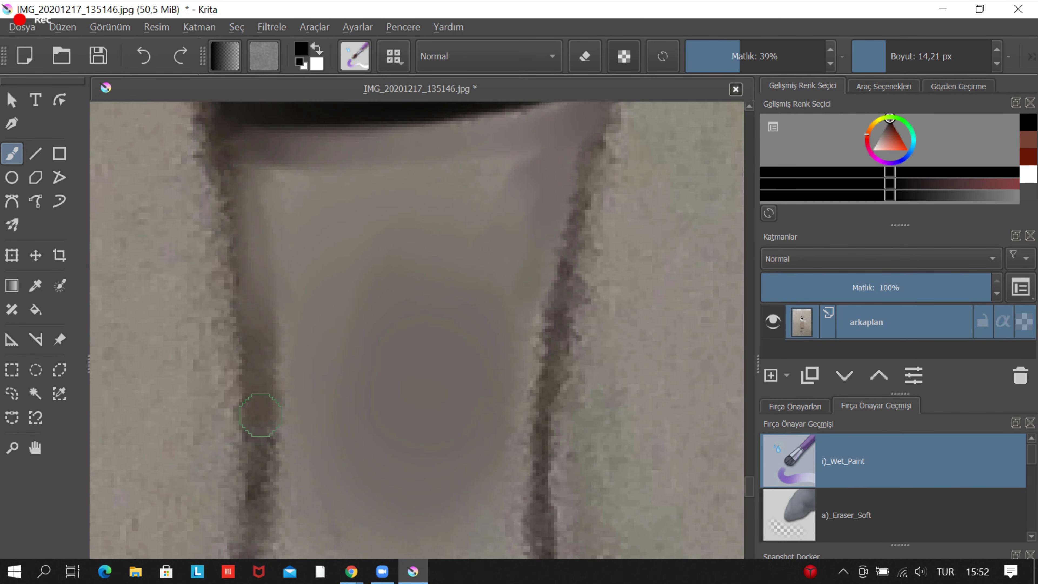
pyautogui.scroll(-2, 392, 295)
pyautogui.scroll(3, 426, 396)
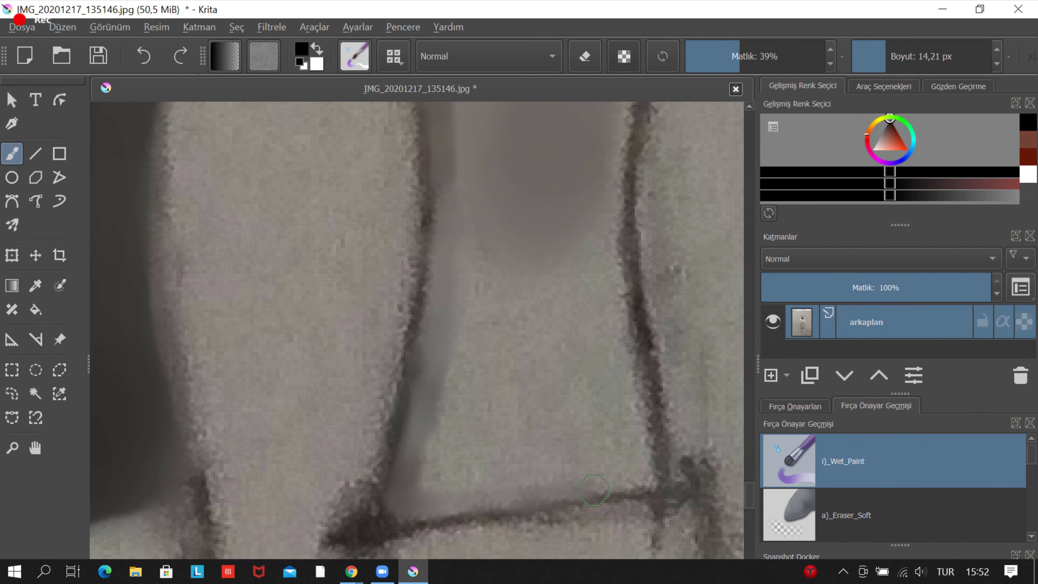
pyautogui.scroll(-3, 593, 490)
pyautogui.scroll(3, 445, 413)
pyautogui.scroll(-3, 360, 291)
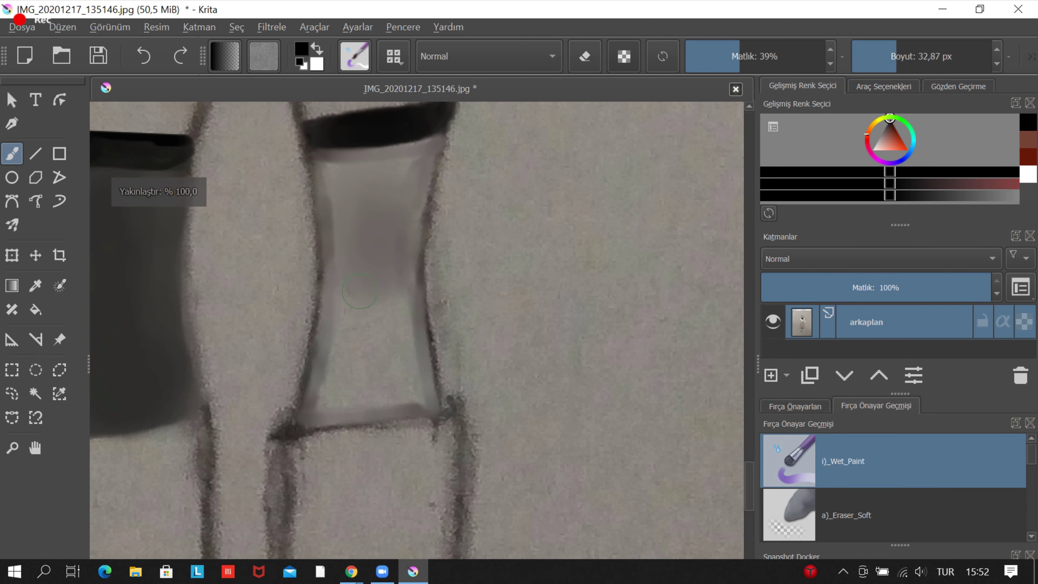
pyautogui.click(926, 66)
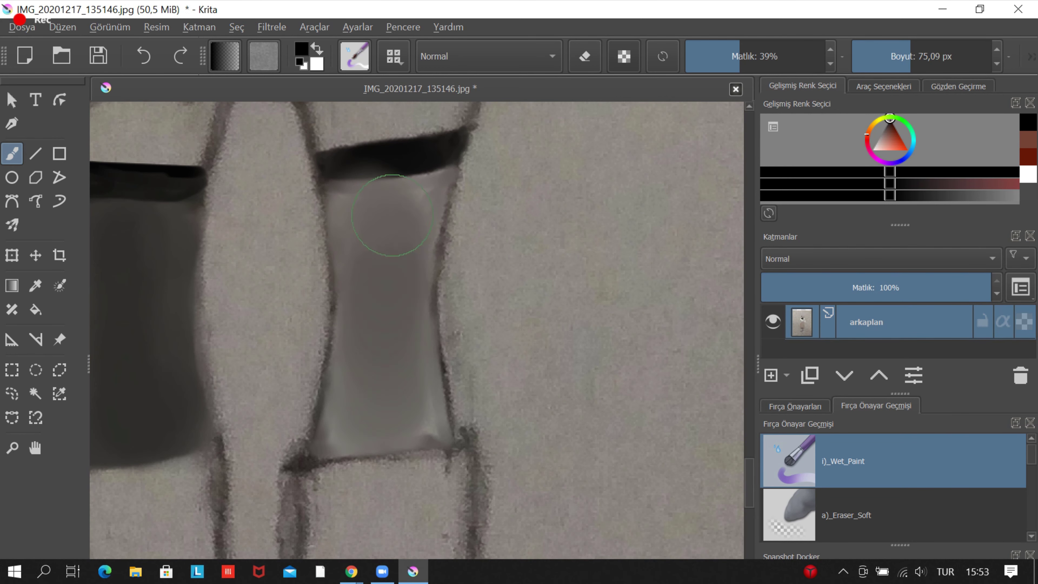
# Shade the right stocking smooth dark gray below its band at 39% opacity.
pyautogui.scroll(3, 352, 408)
pyautogui.scroll(-1, 422, 330)
pyautogui.scroll(-2, 398, 282)
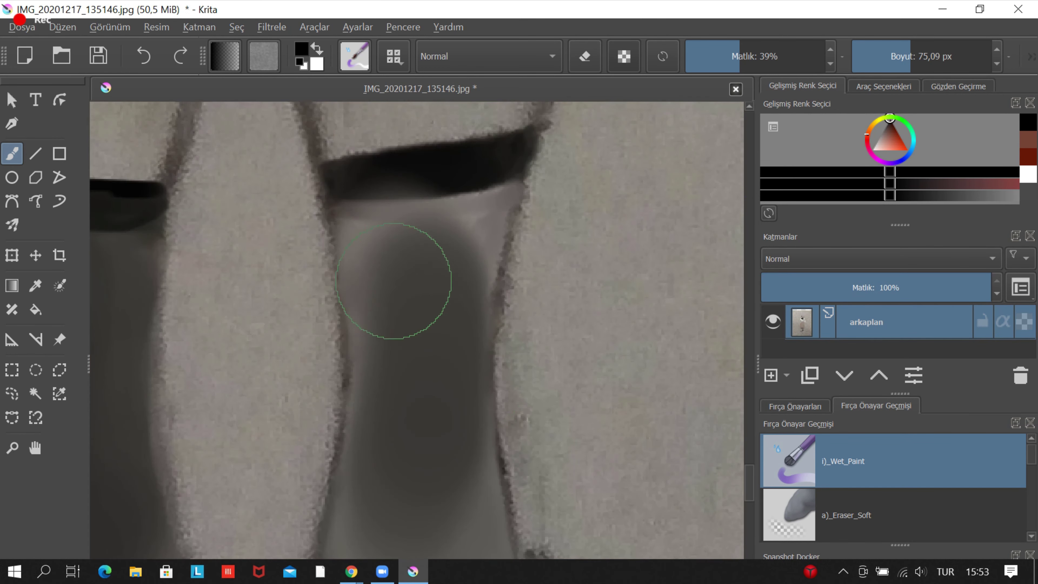
pyautogui.scroll(1, 354, 398)
pyautogui.scroll(-1, 475, 371)
pyautogui.scroll(-1, 449, 306)
pyautogui.scroll(2, 440, 231)
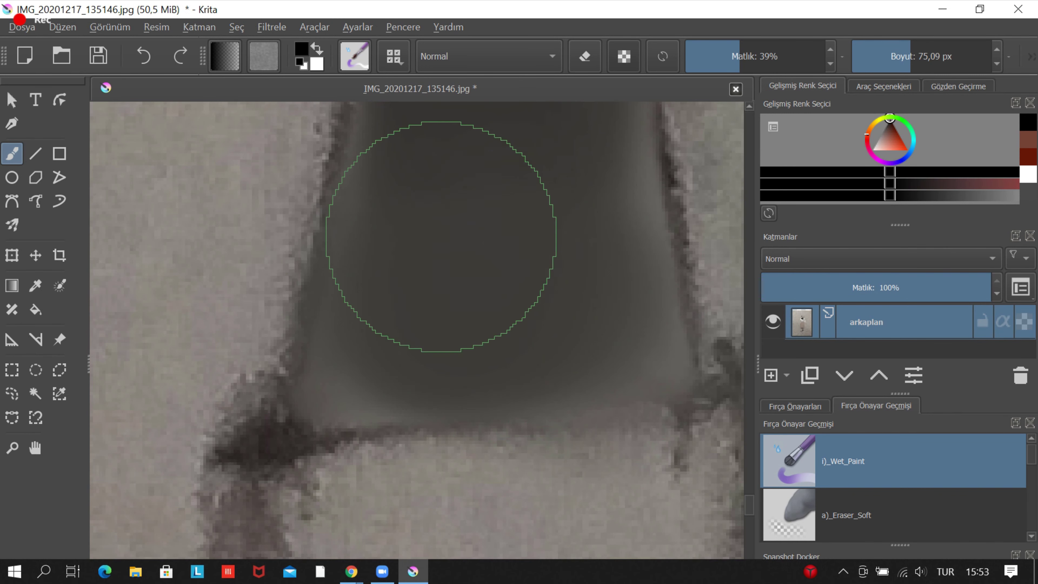
pyautogui.scroll(-2, 505, 202)
pyautogui.scroll(2, 505, 202)
pyautogui.scroll(2, 510, 174)
pyautogui.scroll(1, 475, 162)
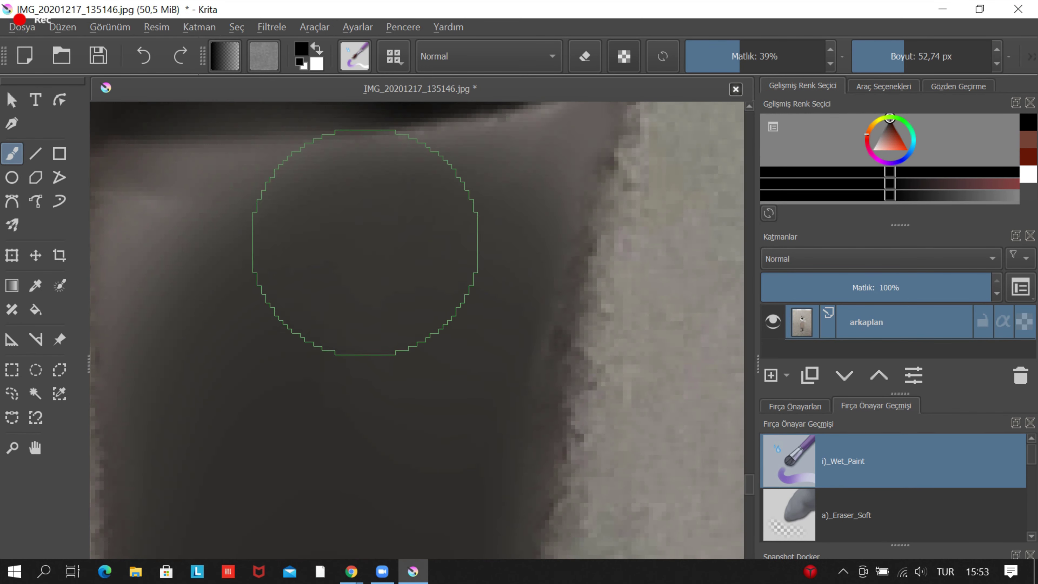
pyautogui.scroll(1, 366, 241)
pyautogui.scroll(-2, 378, 281)
pyautogui.scroll(-3, 331, 312)
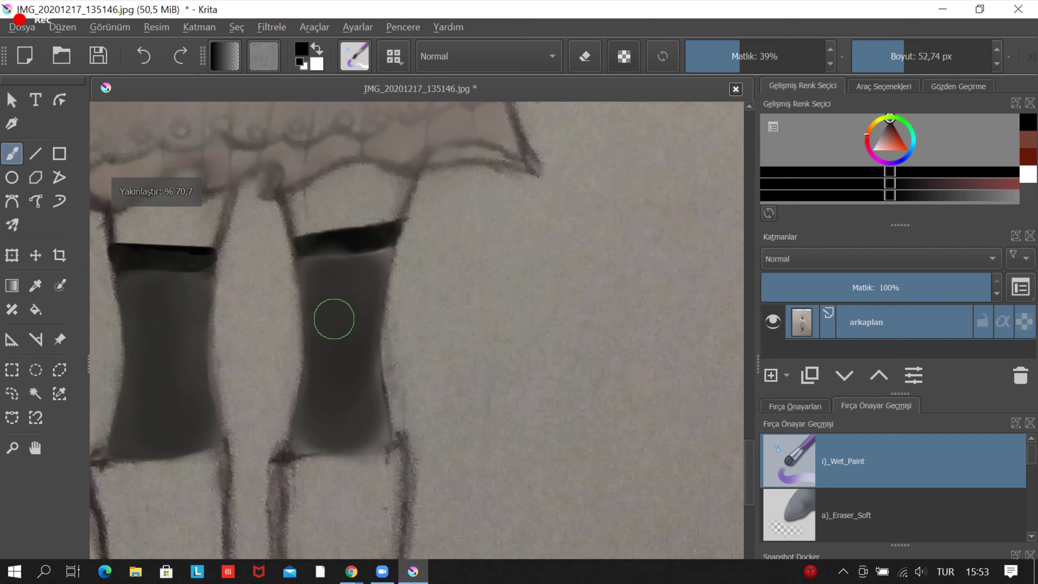
pyautogui.scroll(3, 505, 440)
pyautogui.scroll(-3, 280, 444)
pyautogui.scroll(3, 593, 274)
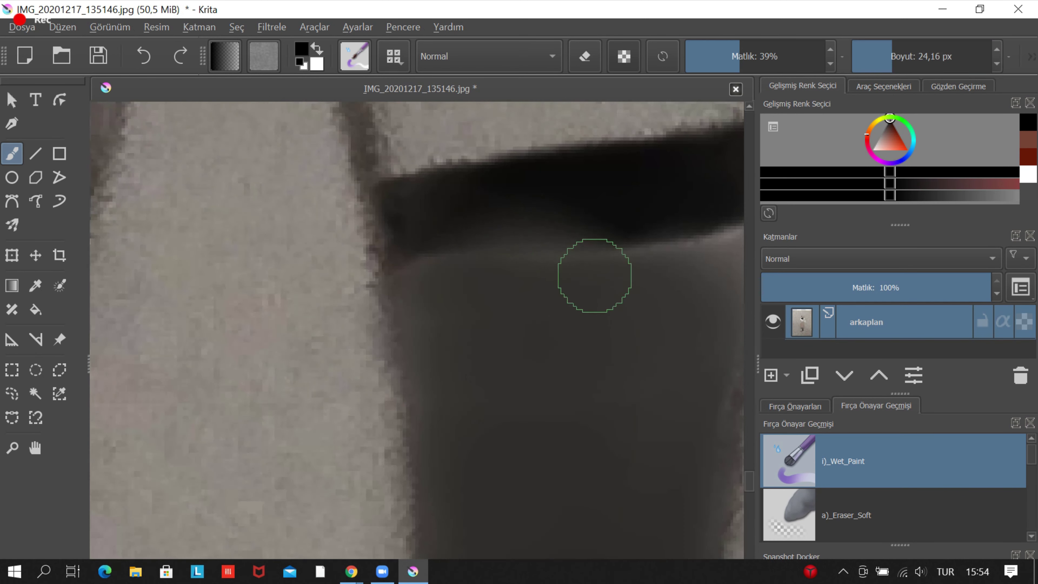
pyautogui.scroll(1, 572, 343)
pyautogui.scroll(-1, 602, 319)
pyautogui.scroll(-1, 586, 390)
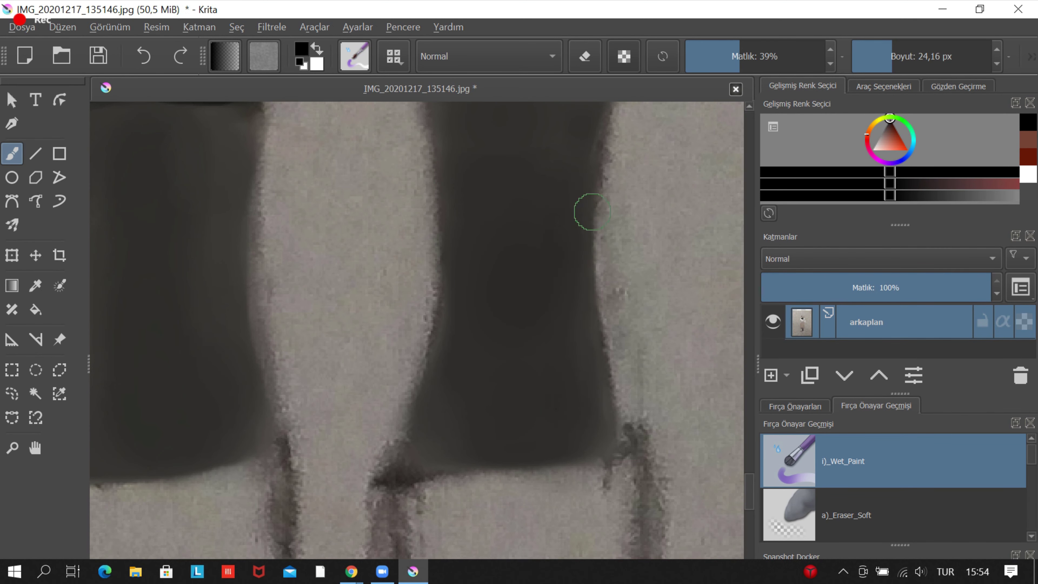
pyautogui.scroll(-3, 555, 221)
# Choose light pink from the pop-up palette and paint the thighs above the stocking bands.
pyautogui.rightClick(486, 301)
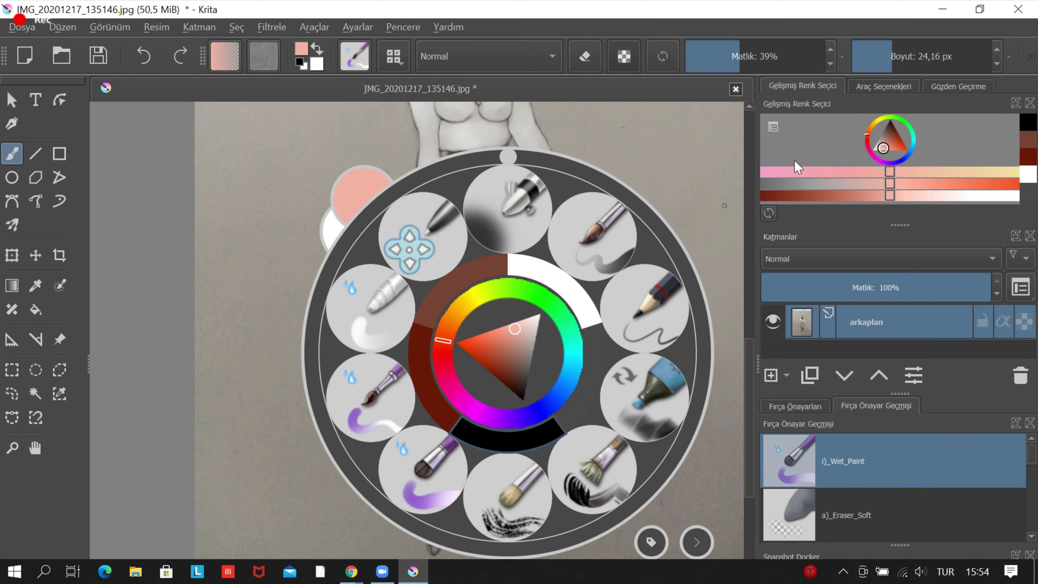
pyautogui.scroll(5, 376, 454)
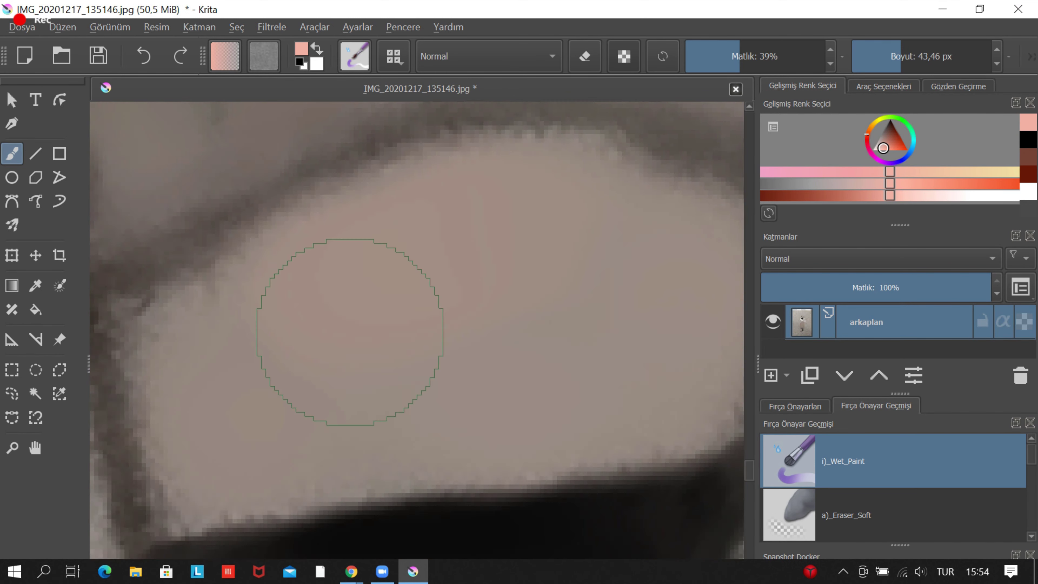
pyautogui.scroll(-2, 336, 302)
pyautogui.press('[')
pyautogui.press('[')
pyautogui.press('[')
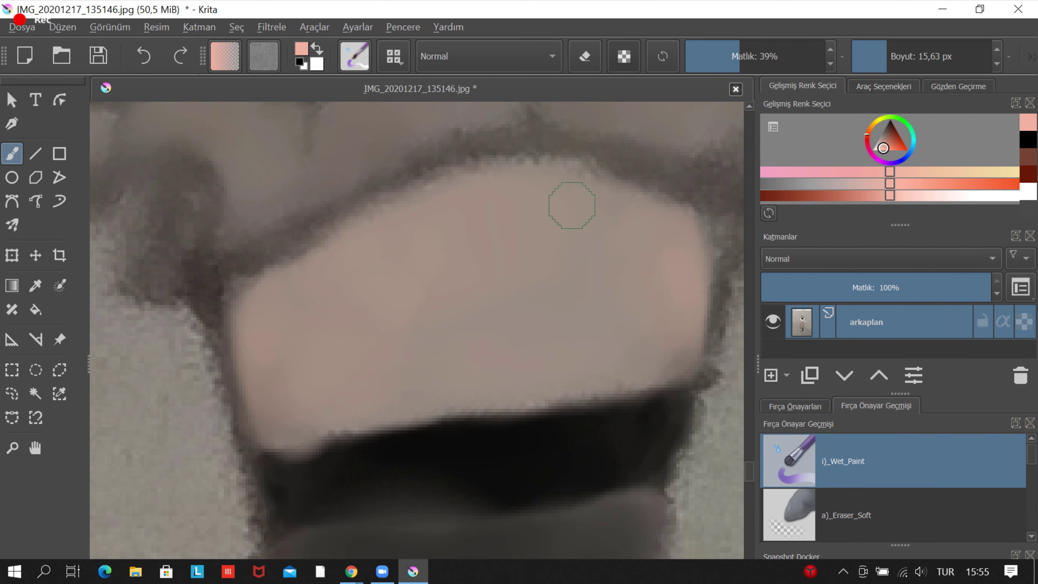
pyautogui.scroll(-1, 571, 205)
pyautogui.press(']')
pyautogui.press(']')
pyautogui.press(']')
pyautogui.scroll(-1, 602, 261)
pyautogui.scroll(-2, 597, 336)
pyautogui.scroll(6, 508, 344)
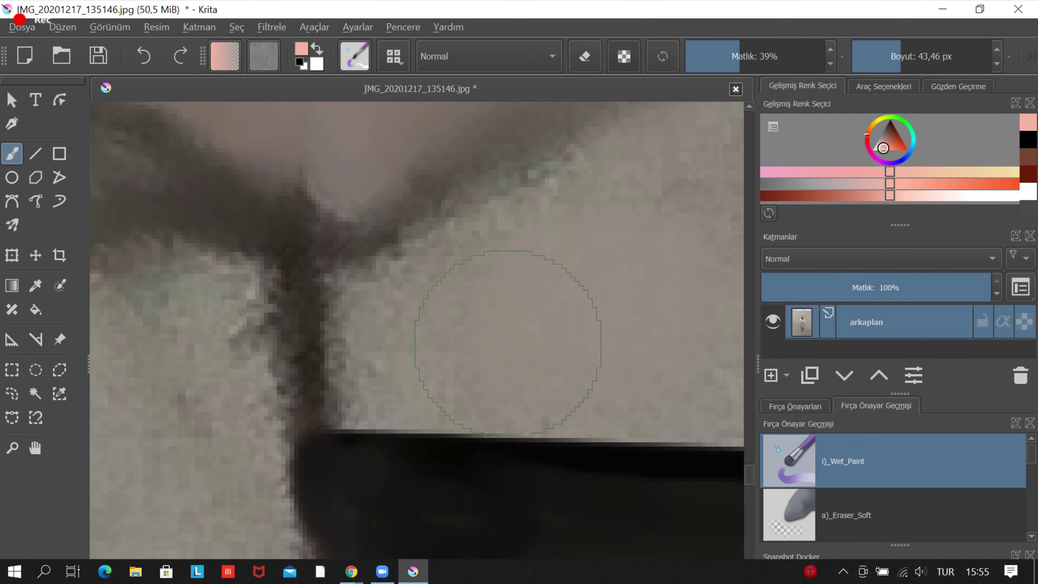
pyautogui.scroll(-1, 497, 208)
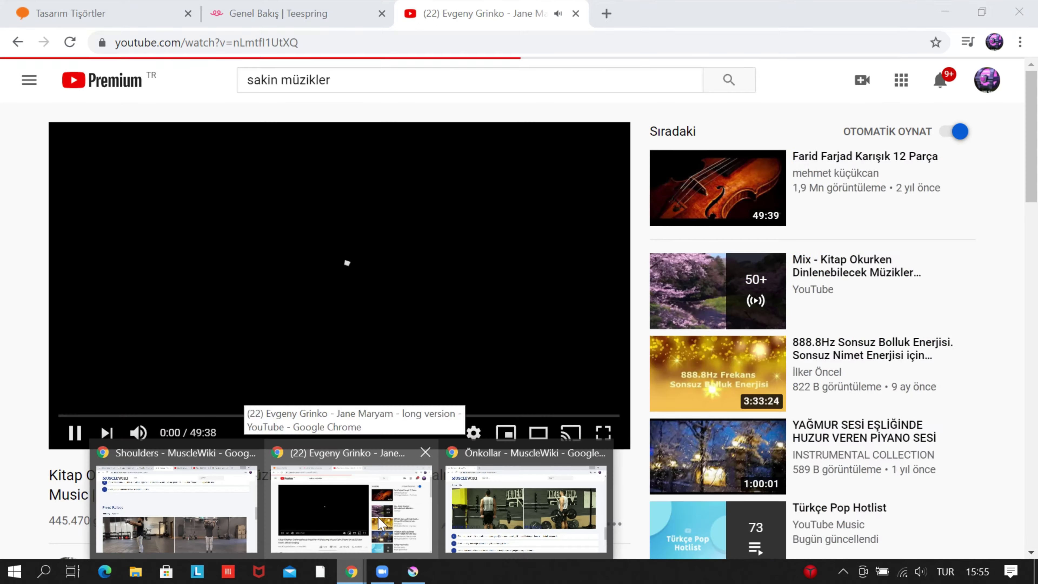
pyautogui.moveTo(351, 572)
pyautogui.click(347, 507)
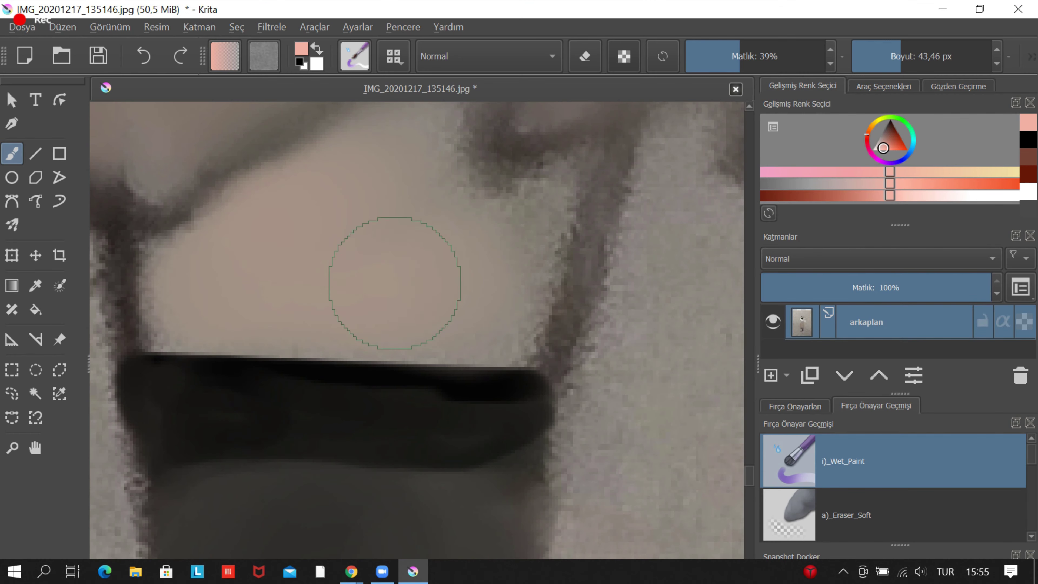
pyautogui.press('[')
pyautogui.scroll(2, 394, 283)
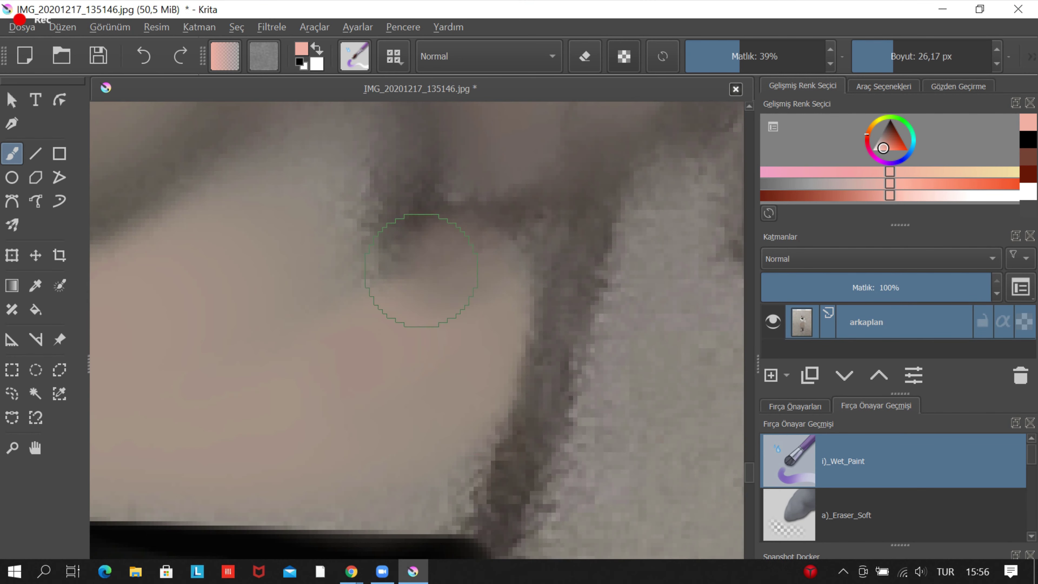
# Shrink the Wet_Paint brush to a fine tip of about 15.63 px.
pyautogui.scroll(-2, 556, 360)
pyautogui.scroll(-3, 290, 417)
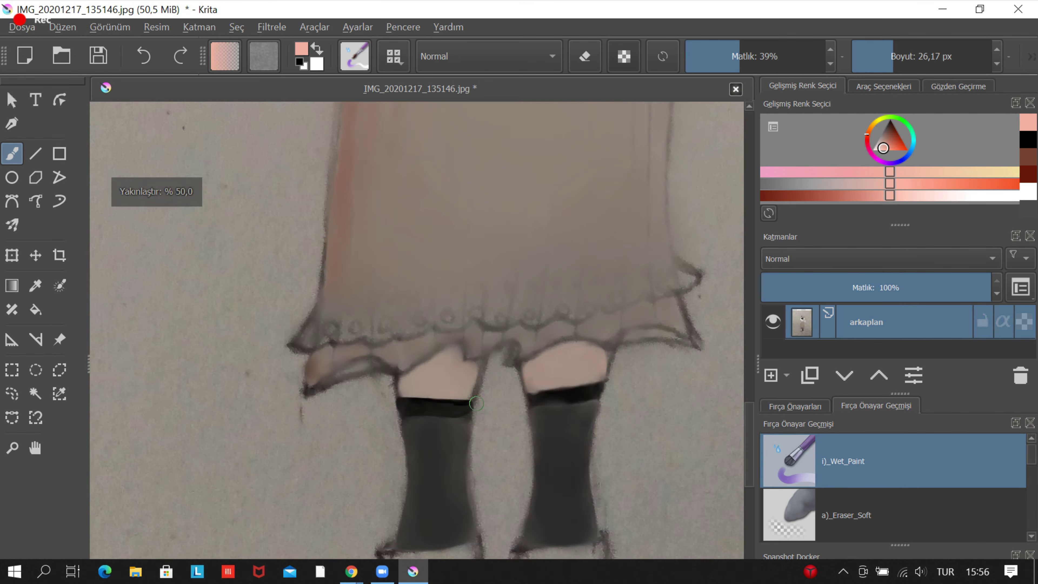
pyautogui.rightClick(514, 352)
pyautogui.scroll(-5, 417, 327)
pyautogui.scroll(8, 417, 328)
pyautogui.moveTo(891, 56); pyautogui.dragTo(840, 85)
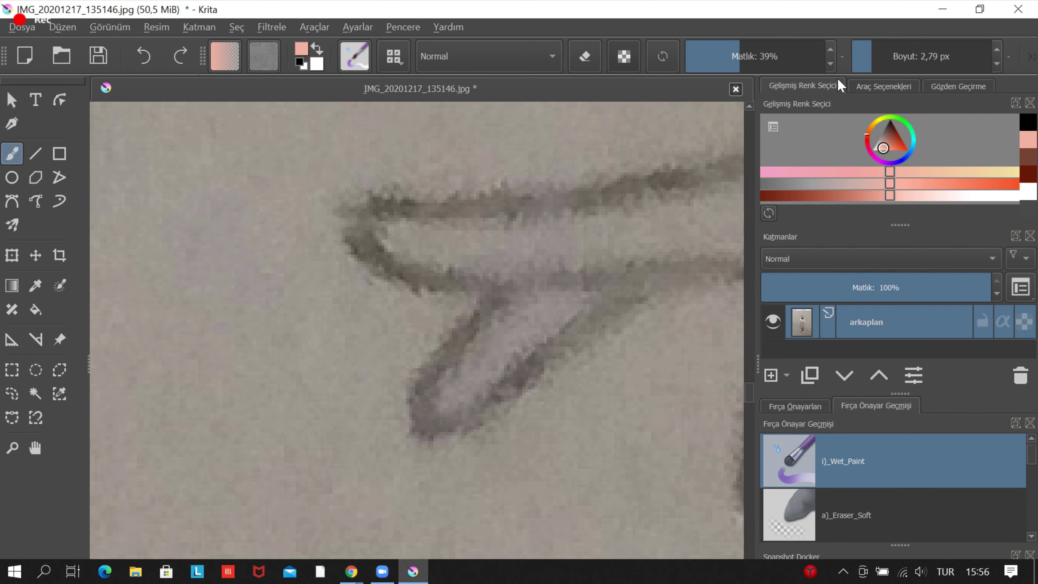
pyautogui.scroll(3, 414, 247)
pyautogui.scroll(-3, 238, 359)
# Paint soft pink over the fingers of the outstretched hand beside the skirt.
pyautogui.scroll(3, 239, 359)
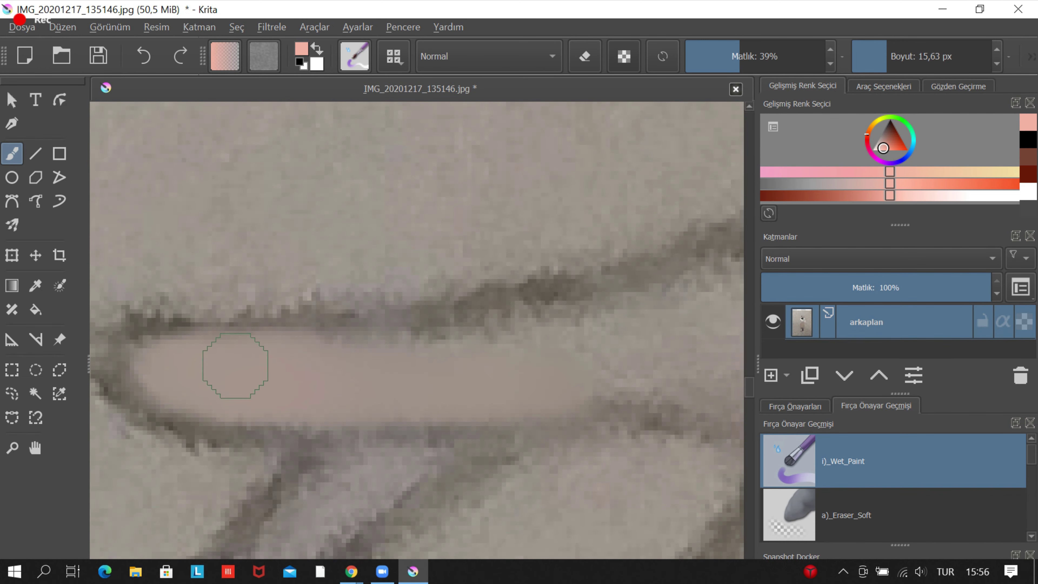
pyautogui.scroll(2, 403, 317)
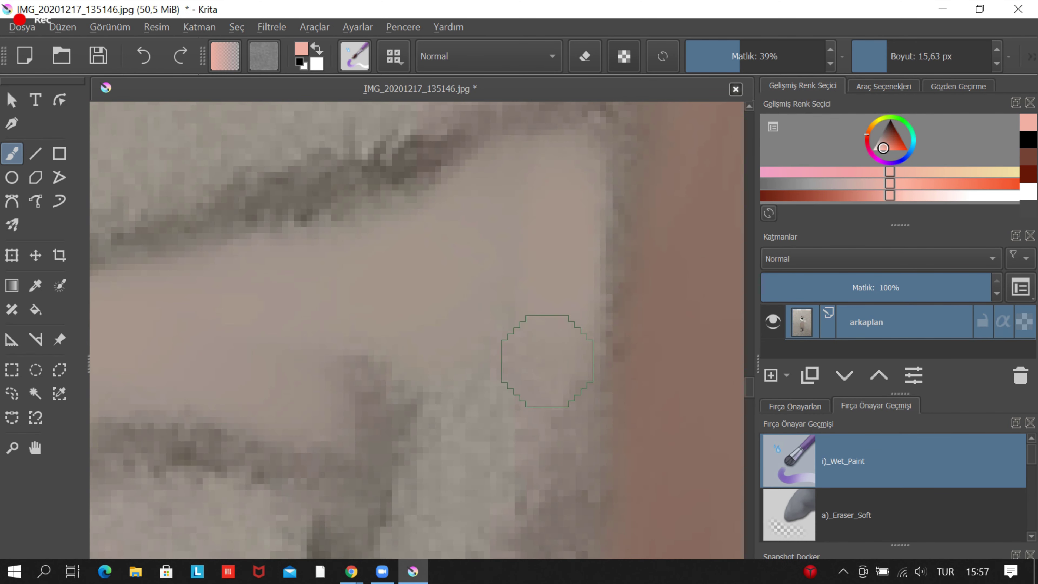
pyautogui.scroll(-2, 547, 361)
pyautogui.scroll(-2, 452, 239)
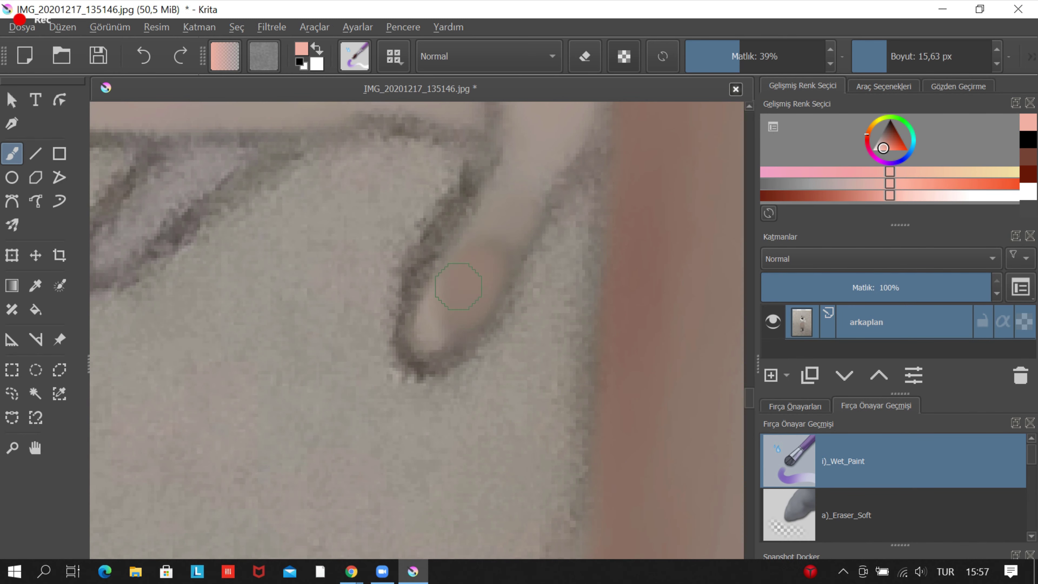
pyautogui.scroll(-3, 459, 287)
pyautogui.scroll(2, 458, 286)
pyautogui.scroll(-2, 478, 212)
pyautogui.scroll(4, 477, 213)
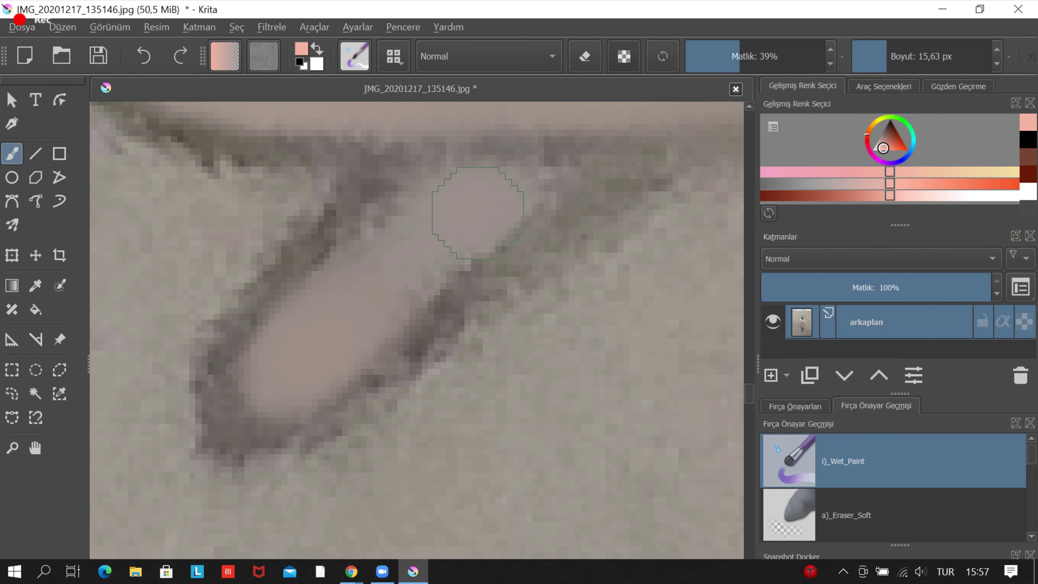
pyautogui.scroll(-2, 311, 299)
pyautogui.scroll(-1, 440, 273)
pyautogui.scroll(-3, 718, 359)
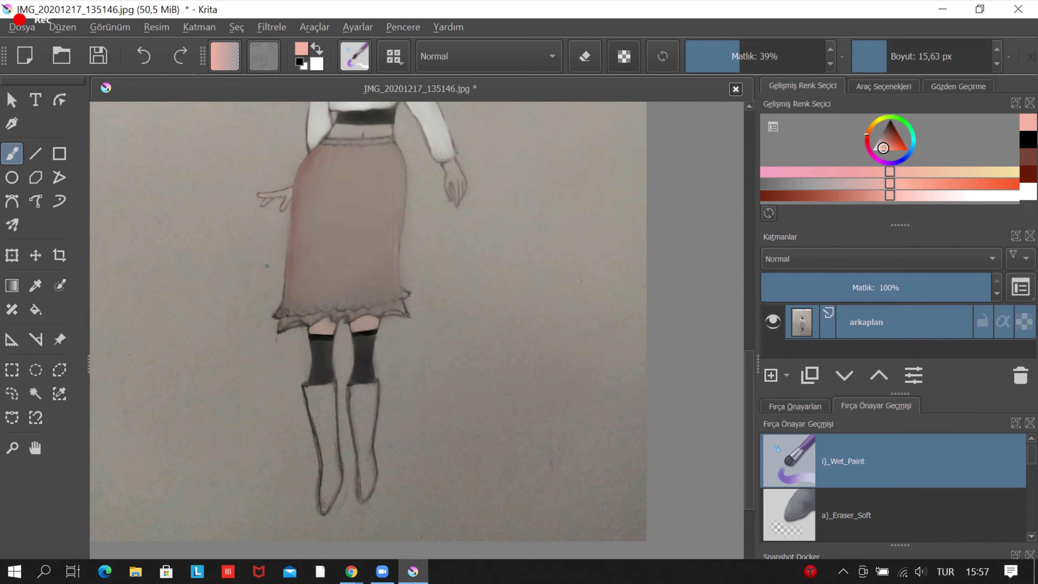
pyautogui.scroll(4, 348, 409)
# Paint pale pink over the bare midriff between the top band and skirt waistband.
pyautogui.scroll(1, 370, 209)
pyautogui.scroll(-3, 296, 228)
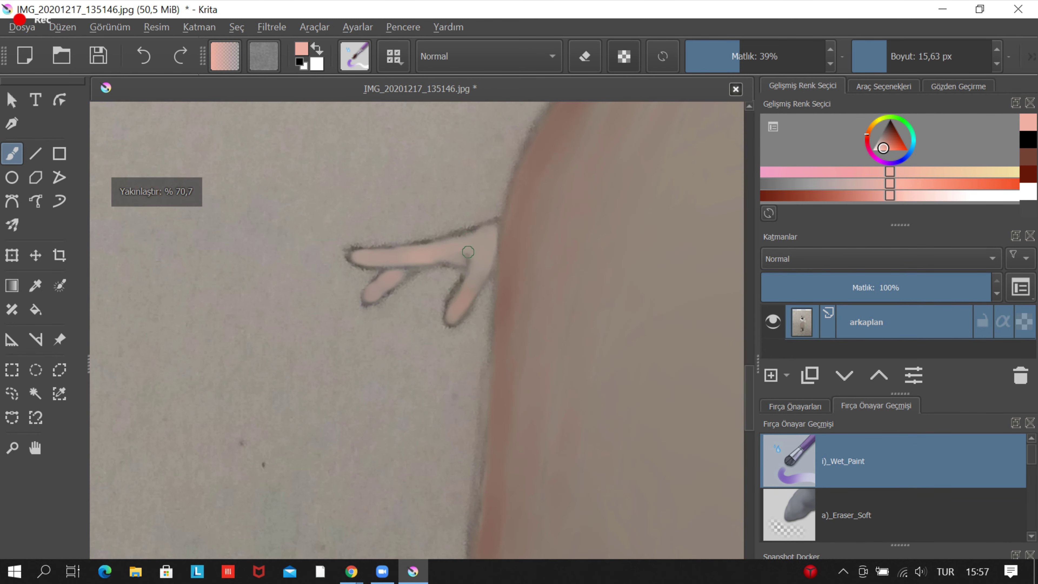
pyautogui.scroll(3, 463, 250)
pyautogui.scroll(2, 297, 352)
pyautogui.scroll(-3, 364, 232)
pyautogui.scroll(-2, 364, 232)
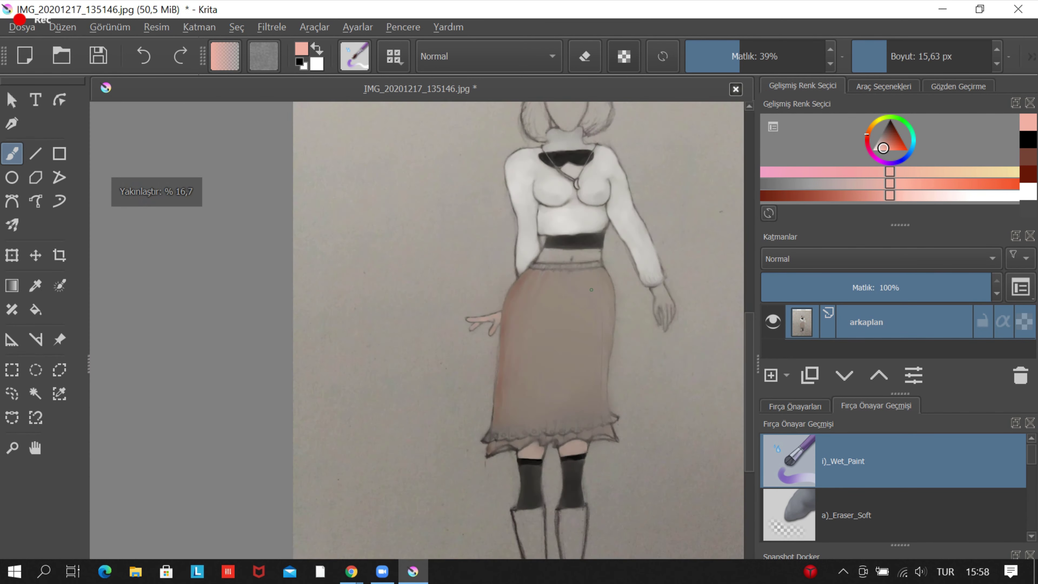
pyautogui.scroll(4, 409, 280)
pyautogui.scroll(-1, 382, 366)
pyautogui.scroll(-1, 372, 406)
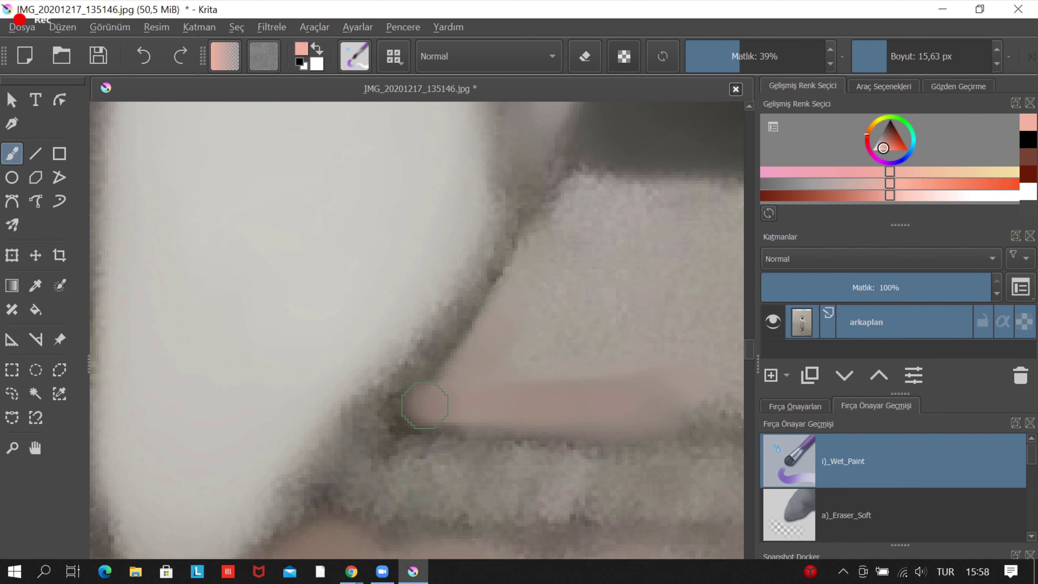
pyautogui.scroll(-1, 409, 367)
pyautogui.scroll(3, 450, 327)
pyautogui.scroll(-2, 489, 302)
pyautogui.scroll(1, 340, 204)
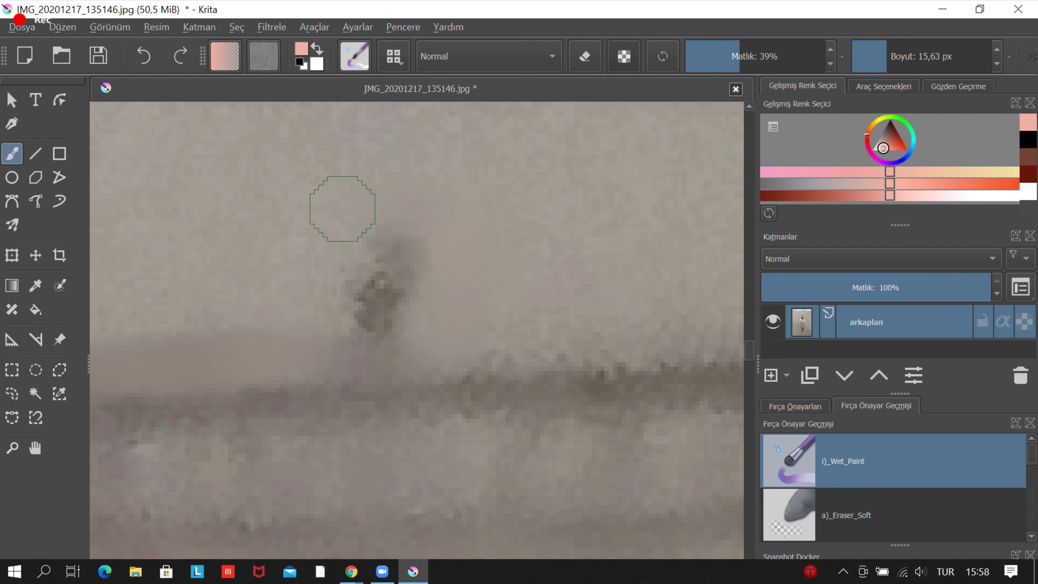
pyautogui.scroll(-2, 419, 276)
pyautogui.scroll(2, 496, 301)
pyautogui.scroll(-2, 561, 251)
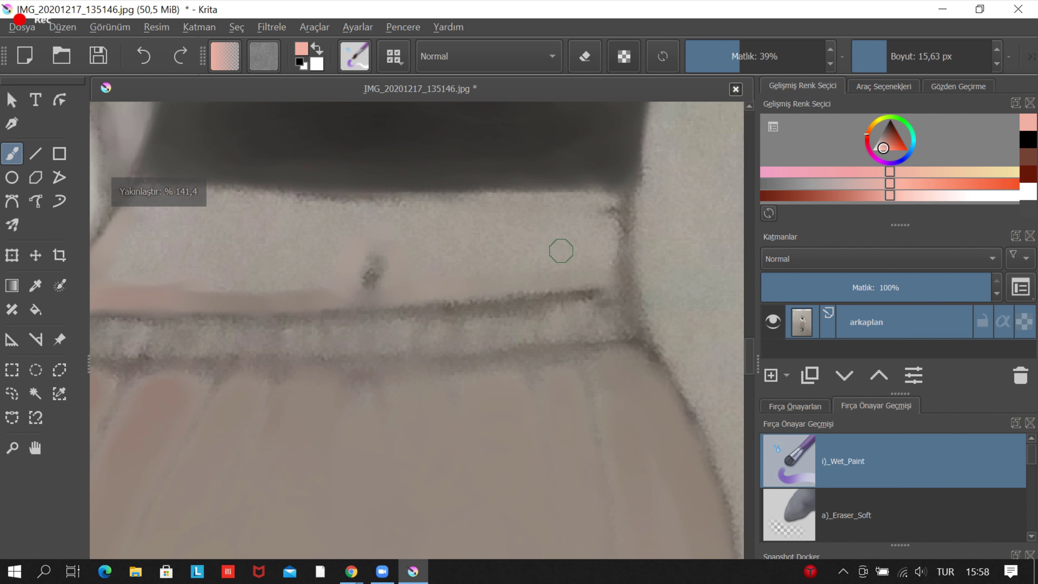
# Select the duplicate arkaplan layer and keep smoothing pink across the midriff.
pyautogui.scroll(2, 429, 327)
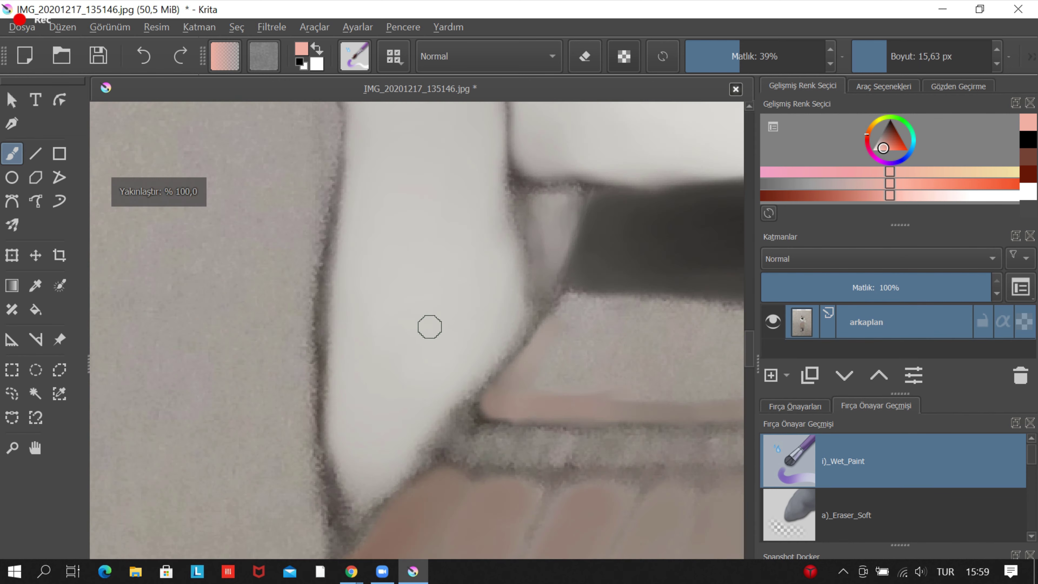
pyautogui.scroll(1, 639, 399)
pyautogui.scroll(-2, 314, 281)
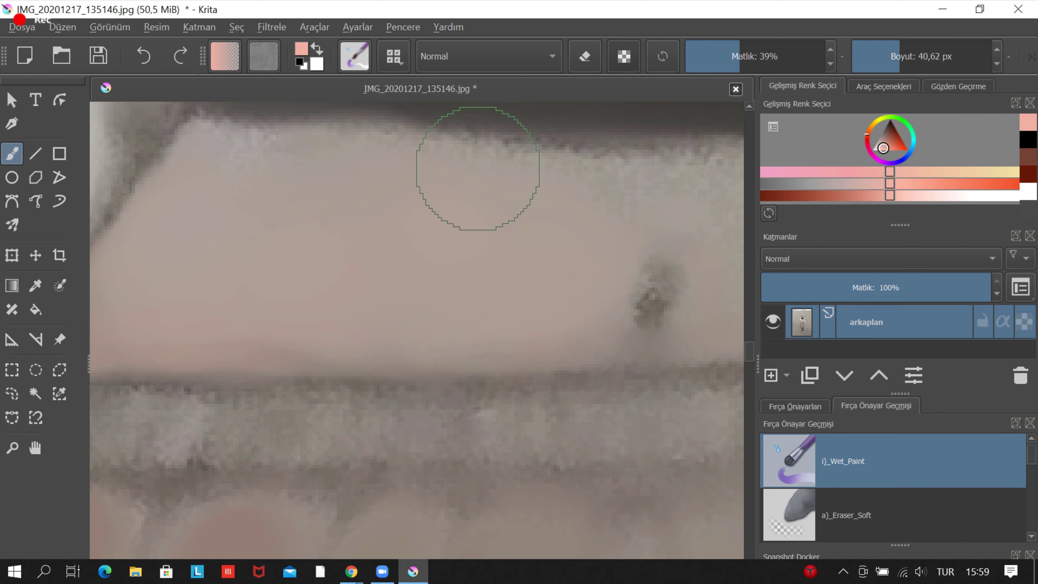
pyautogui.scroll(-1, 478, 168)
pyautogui.scroll(-1, 505, 329)
pyautogui.scroll(2, 336, 324)
pyautogui.scroll(-1, 640, 231)
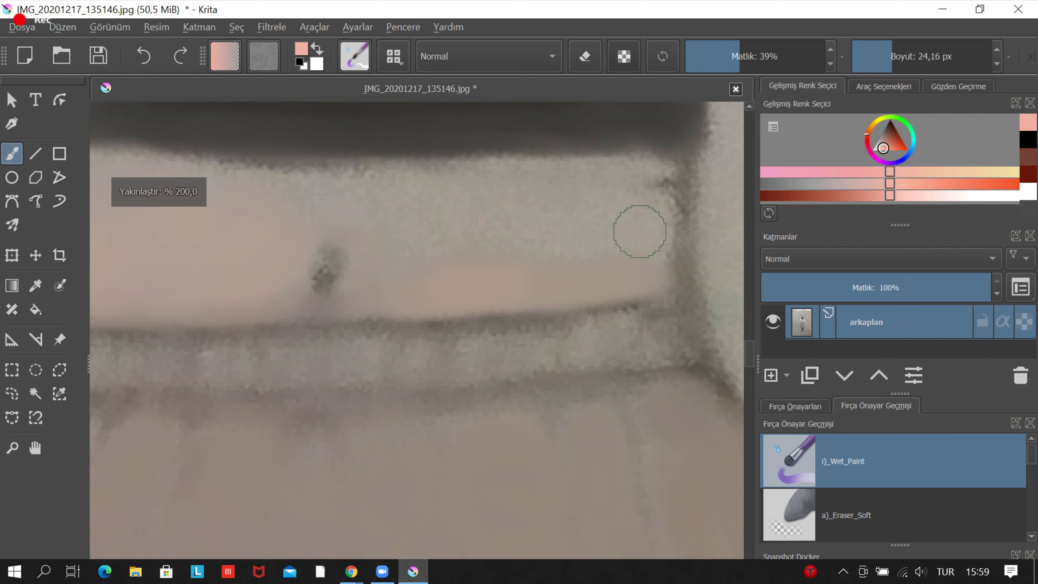
pyautogui.scroll(1, 470, 394)
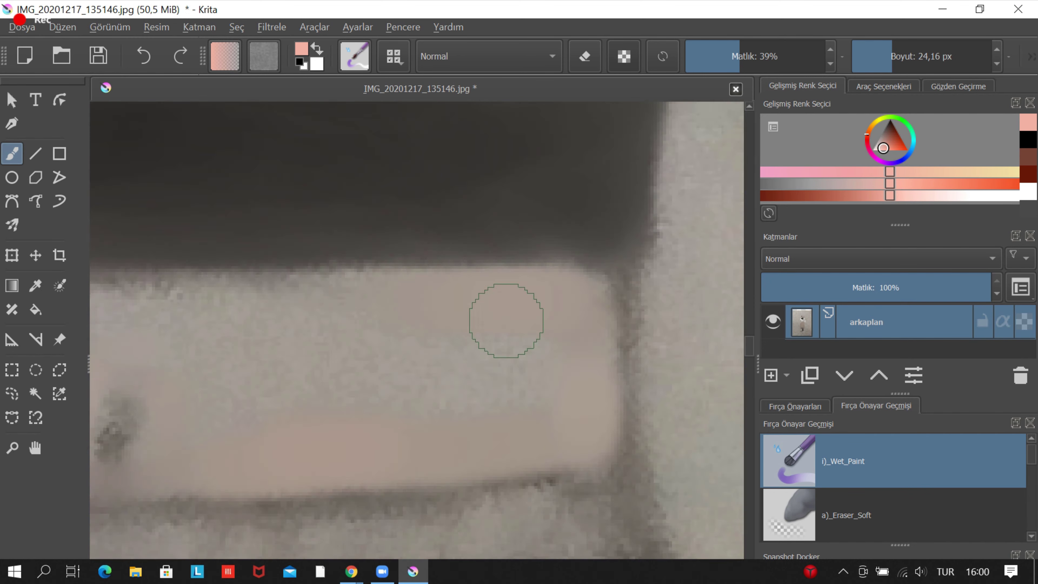
pyautogui.scroll(1, 405, 329)
pyautogui.scroll(-1, 604, 231)
pyautogui.click(883, 351)
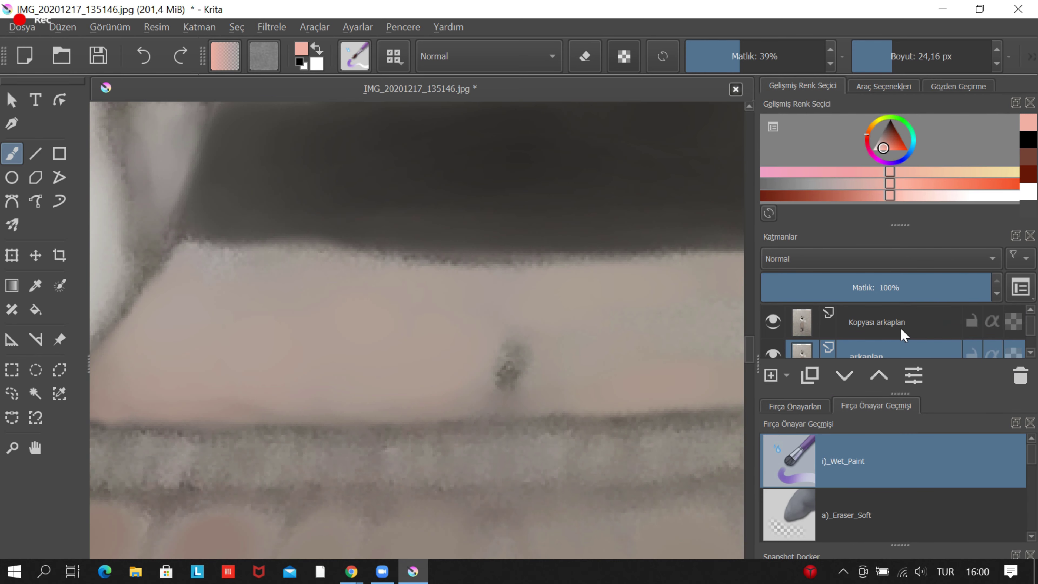
pyautogui.scroll(1, 838, 336)
pyautogui.scroll(1, 462, 329)
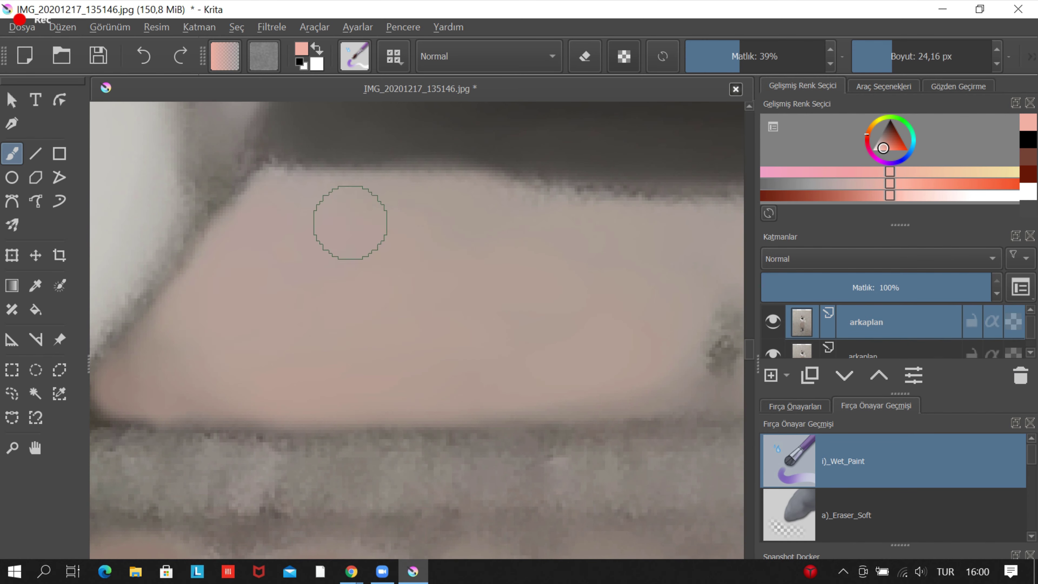
pyautogui.hscroll(-3, 544, 359)
pyautogui.hscroll(5, 495, 352)
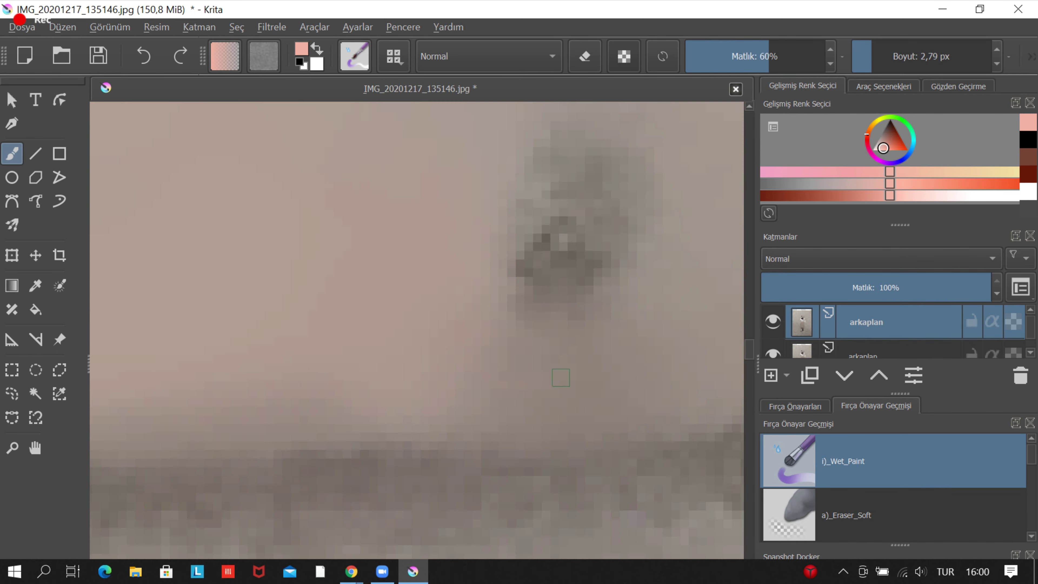
# Continue evening out the pink around the navel.
pyautogui.scroll(-5, 535, 373)
pyautogui.scroll(6, 711, 306)
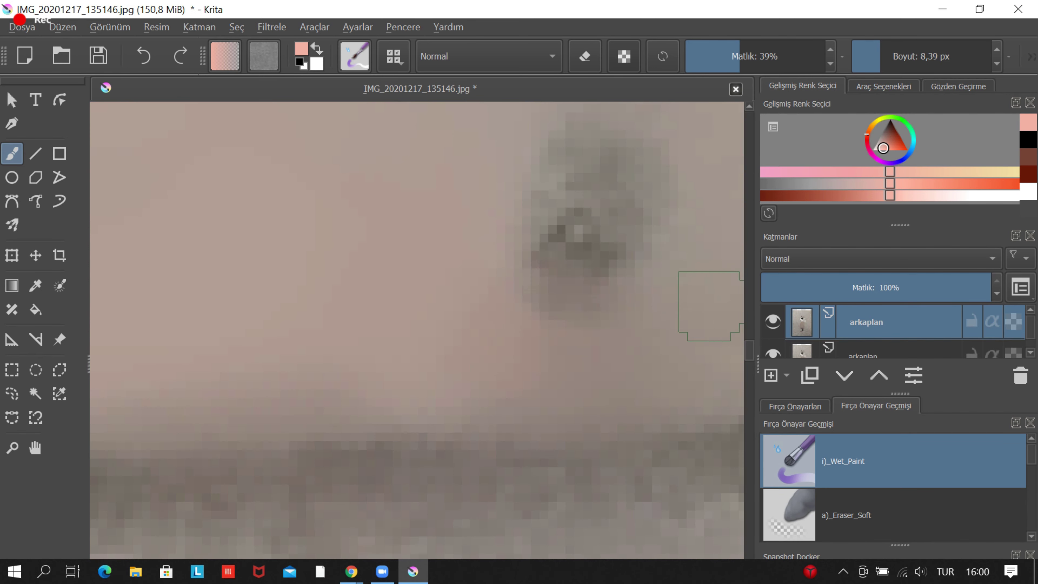
pyautogui.scroll(-5, 619, 344)
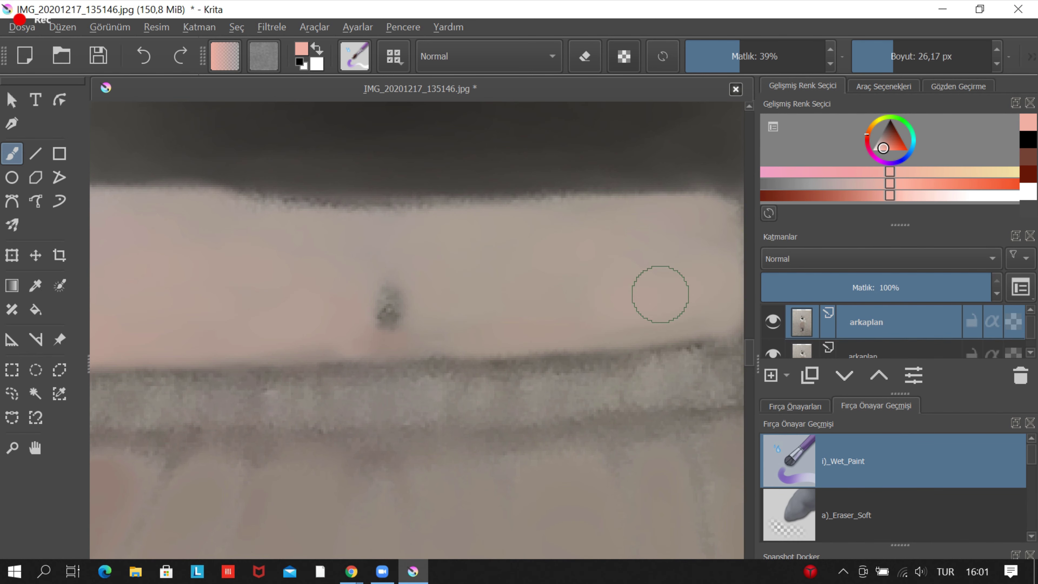
pyautogui.scroll(-1, 581, 308)
pyautogui.scroll(-4, 621, 217)
pyautogui.scroll(3, 557, 278)
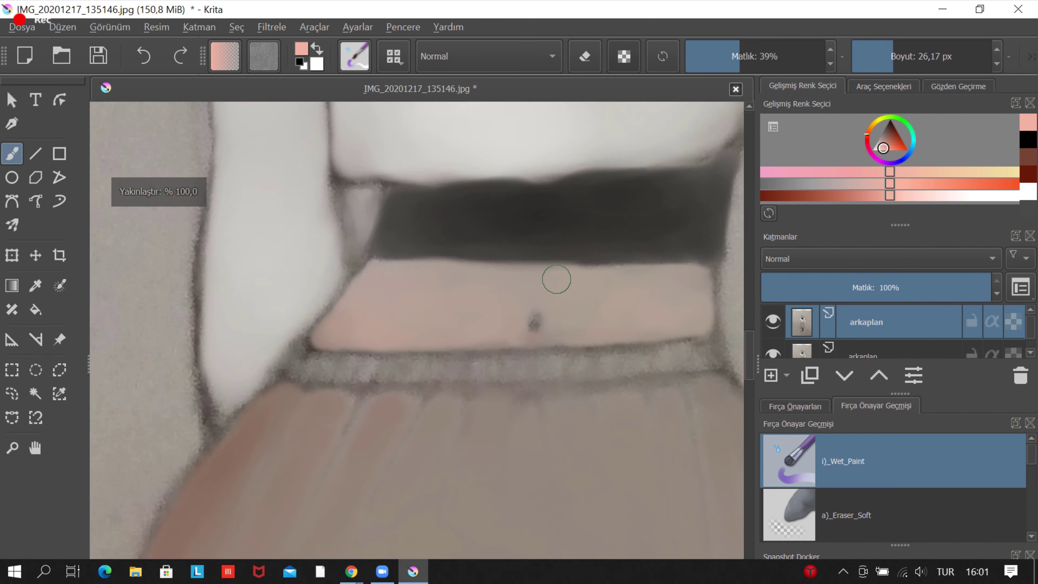
pyautogui.scroll(2, 544, 208)
pyautogui.scroll(-5, 544, 208)
# Enlarge Wet_Paint to 37.92 px at 25% opacity and blend the midriff.
pyautogui.moveTo(877, 64); pyautogui.dragTo(884, 64)
pyautogui.scroll(4, 343, 251)
pyautogui.scroll(-2, 447, 287)
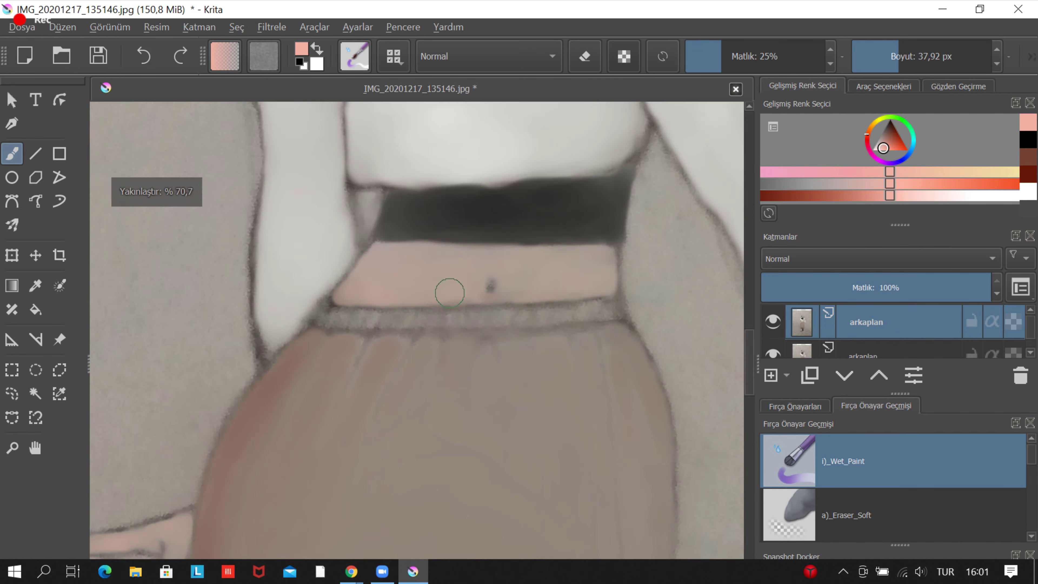
pyautogui.scroll(2, 348, 278)
pyautogui.scroll(2, 257, 232)
pyautogui.scroll(-2, 257, 232)
pyautogui.scroll(1, 463, 205)
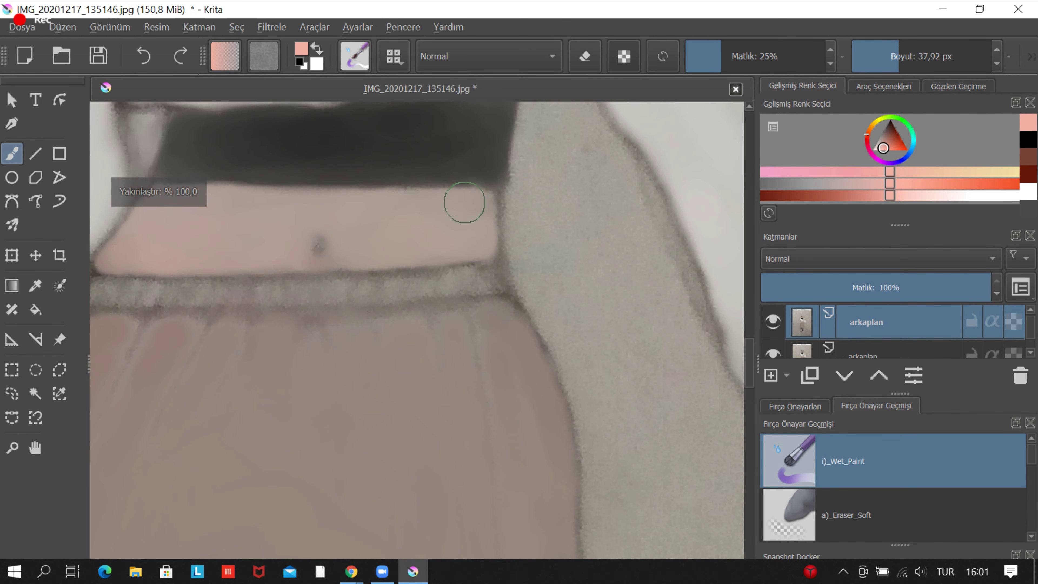
pyautogui.scroll(-3, 463, 204)
# Soften the navel area with white, then call up the popup palette.
pyautogui.keyDown('ctrl'); pyautogui.click(454, 261); pyautogui.keyUp('ctrl')
pyautogui.scroll(5, 453, 261)
pyautogui.scroll(1, 531, 275)
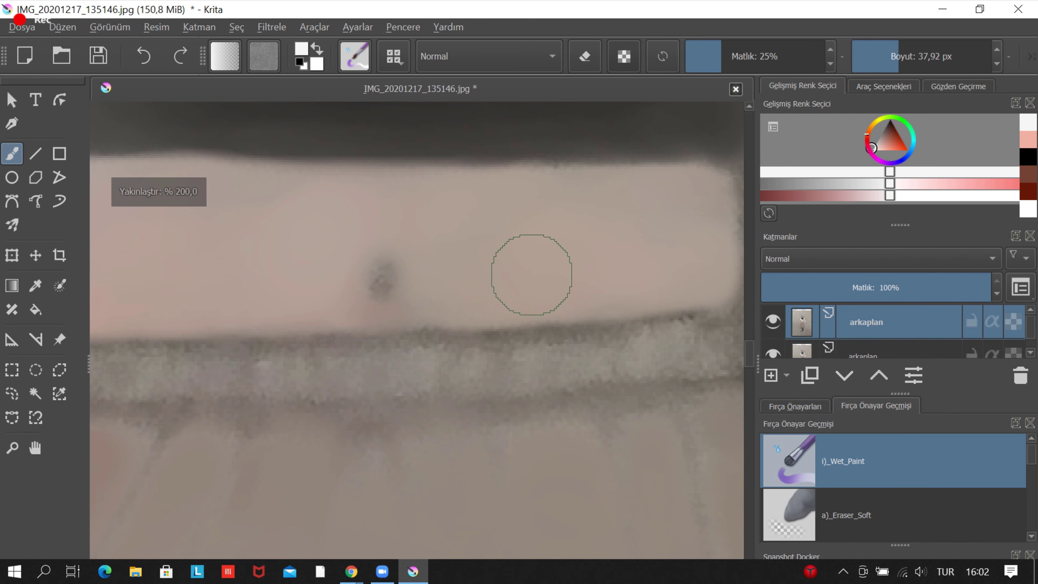
pyautogui.scroll(-4, 489, 286)
pyautogui.rightClick(494, 348)
# Reselect pink, set 39% opacity with a smaller brush, and paint the wrist.
pyautogui.click(510, 368)
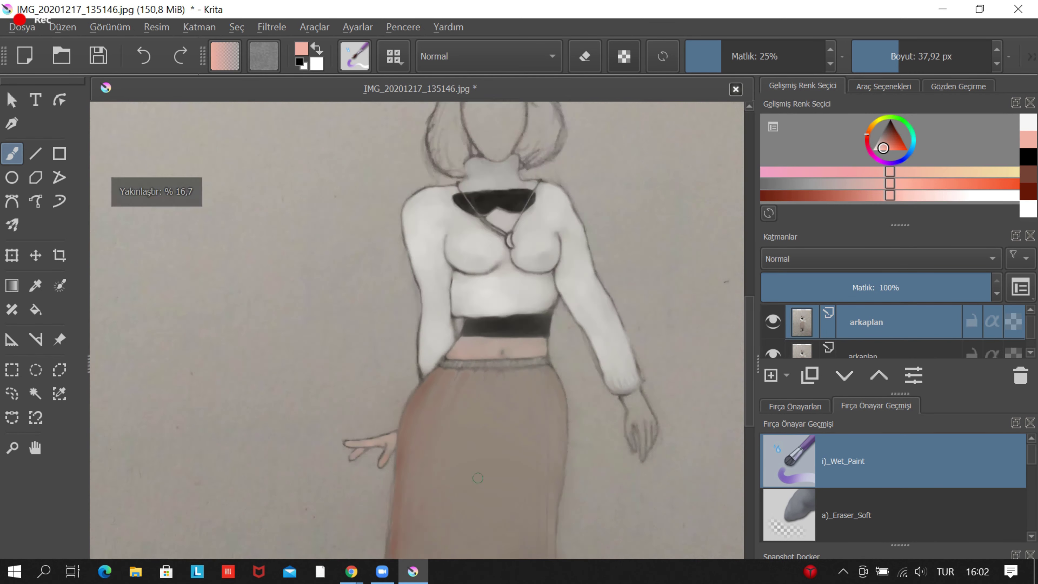
pyautogui.scroll(5, 552, 190)
pyautogui.press('[')
pyautogui.scroll(-3, 552, 191)
pyautogui.click(739, 56)
pyautogui.scroll(2, 607, 232)
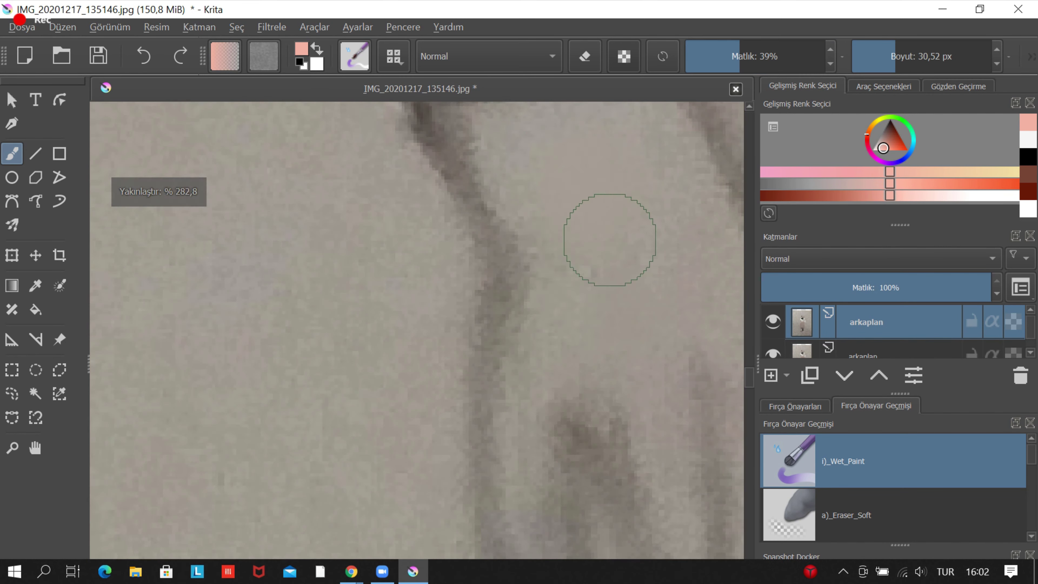
pyautogui.scroll(-2, 547, 278)
pyautogui.scroll(3, 541, 233)
pyautogui.scroll(-1, 541, 233)
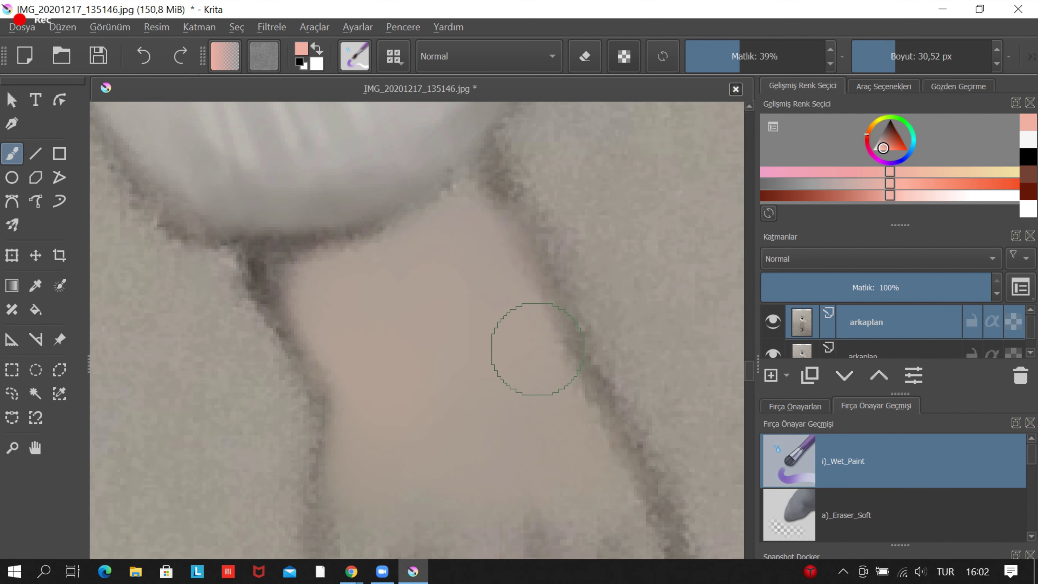
pyautogui.scroll(-2, 538, 349)
# Shrink the brush further and paint pink across the fingers.
pyautogui.press('[')
pyautogui.press('[')
pyautogui.scroll(-1, 366, 267)
pyautogui.scroll(4, 316, 305)
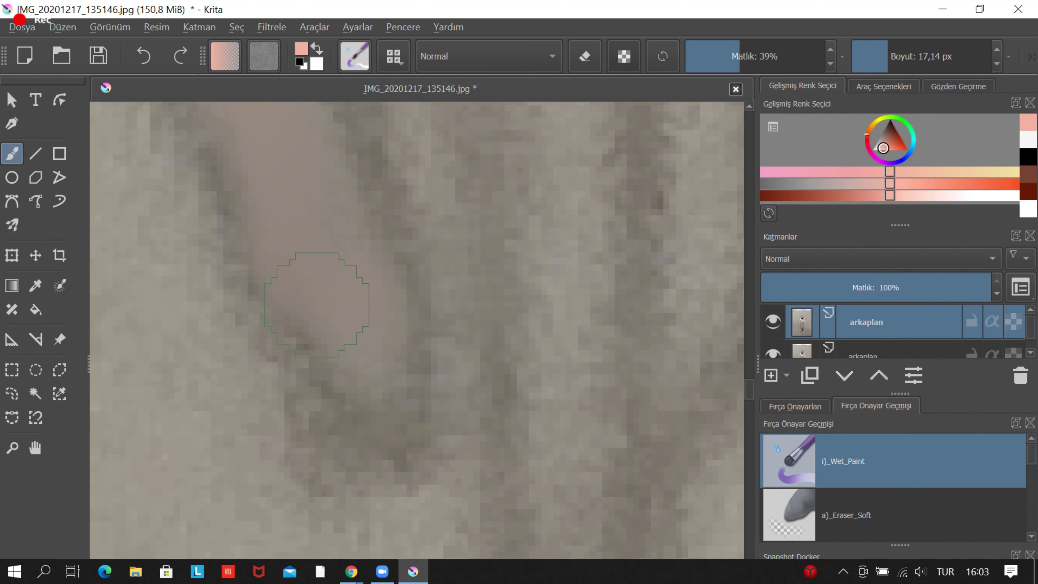
pyautogui.scroll(-2, 317, 295)
pyautogui.scroll(-1, 304, 325)
pyautogui.scroll(2, 356, 402)
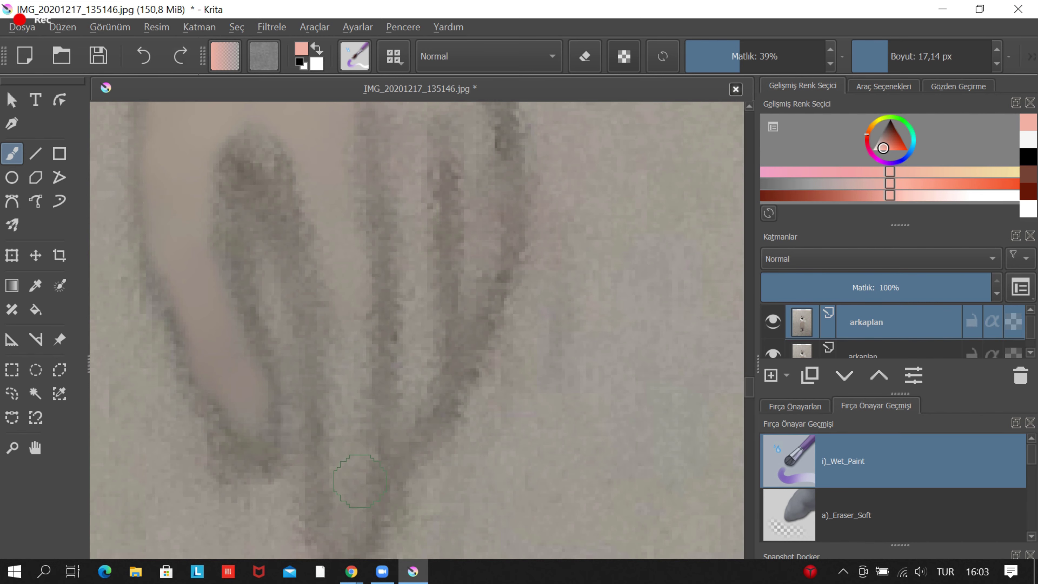
# Bring the fingertips into view and finish the hand pink at 12.88 px.
pyautogui.moveTo(359, 481)
pyautogui.mouseDown()
pyautogui.moveTo(354, 395)
pyautogui.moveTo(379, 280)
pyautogui.mouseUp()
pyautogui.scroll(-1, 387, 157)
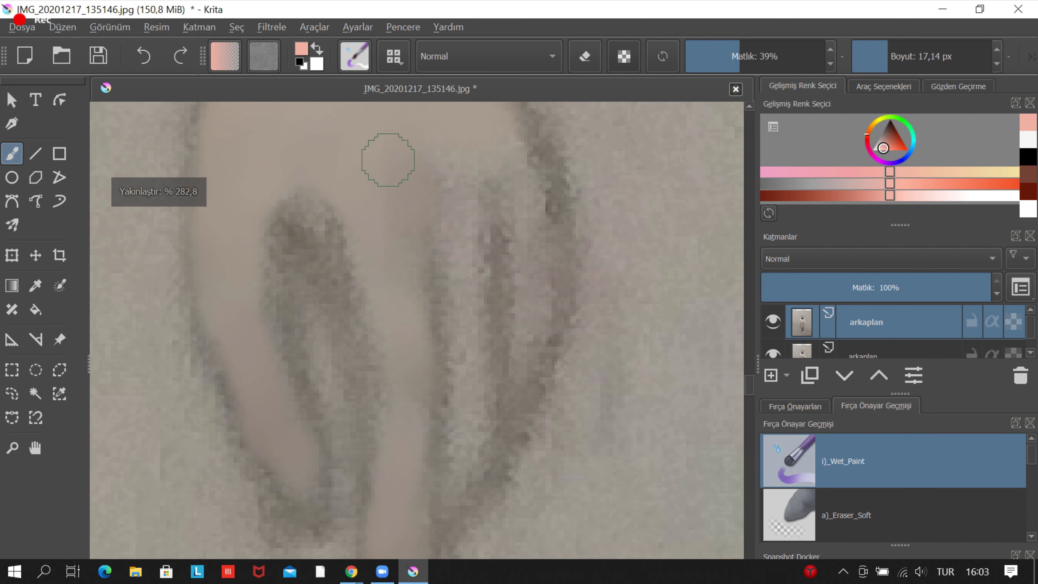
pyautogui.scroll(-2, 424, 278)
pyautogui.scroll(3, 451, 308)
pyautogui.scroll(-3, 351, 403)
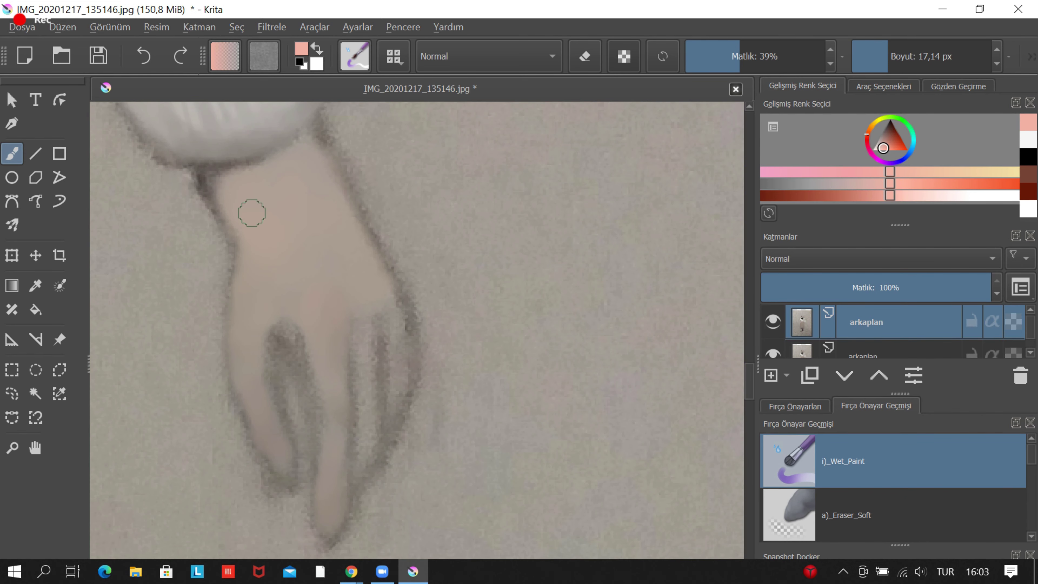
pyautogui.scroll(3, 428, 204)
pyautogui.scroll(2, 475, 367)
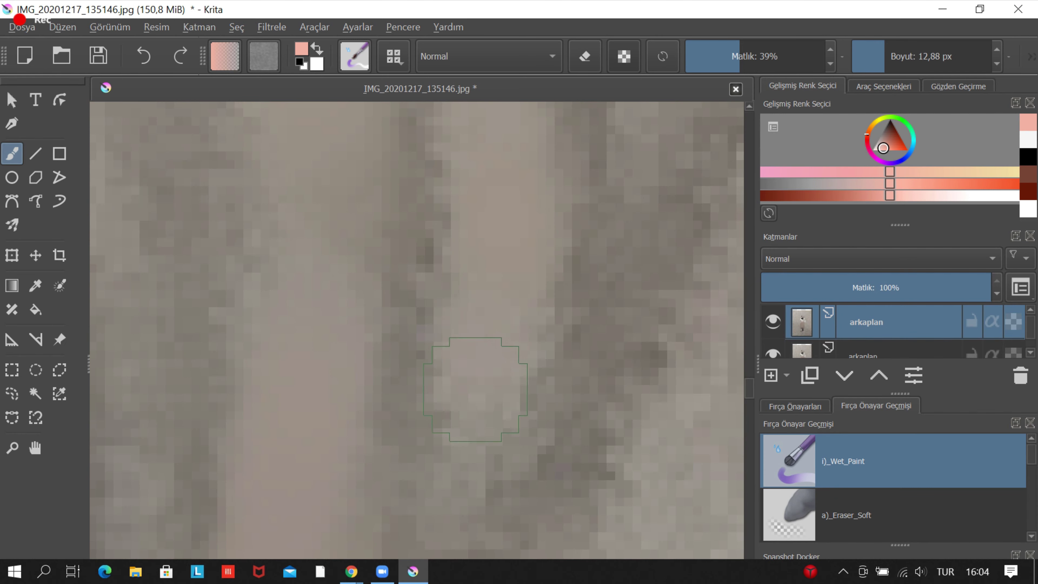
pyautogui.scroll(-4, 483, 348)
pyautogui.scroll(2, 514, 296)
pyautogui.scroll(1, 513, 442)
pyautogui.scroll(1, 514, 442)
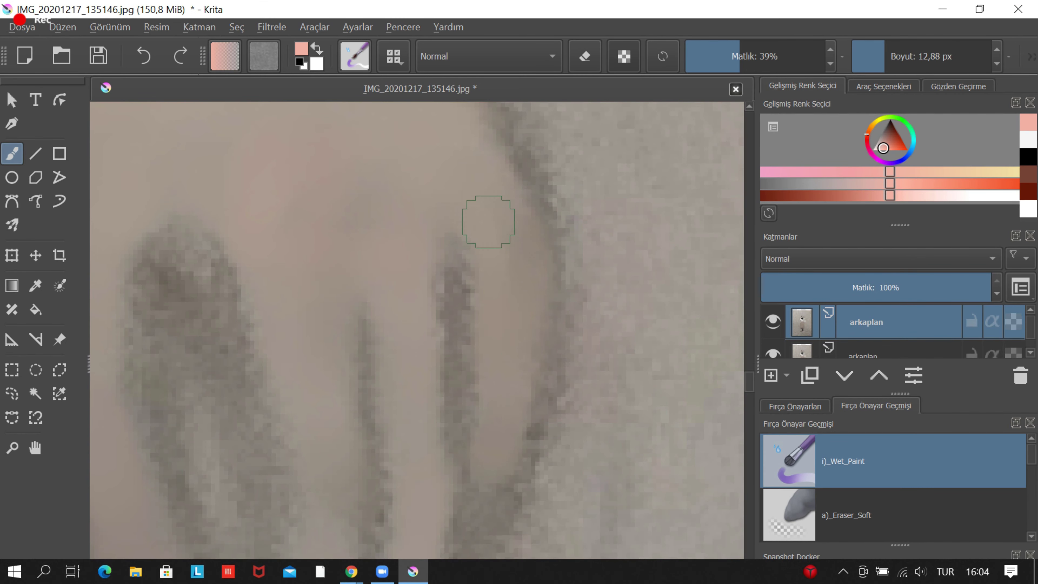
pyautogui.scroll(-3, 486, 216)
pyautogui.scroll(1, 486, 368)
pyautogui.scroll(-1, 486, 506)
# Smooth pink skin tone over the face with Wet_Paint at 43.46 px, 42% opacity.
pyautogui.scroll(3, 486, 506)
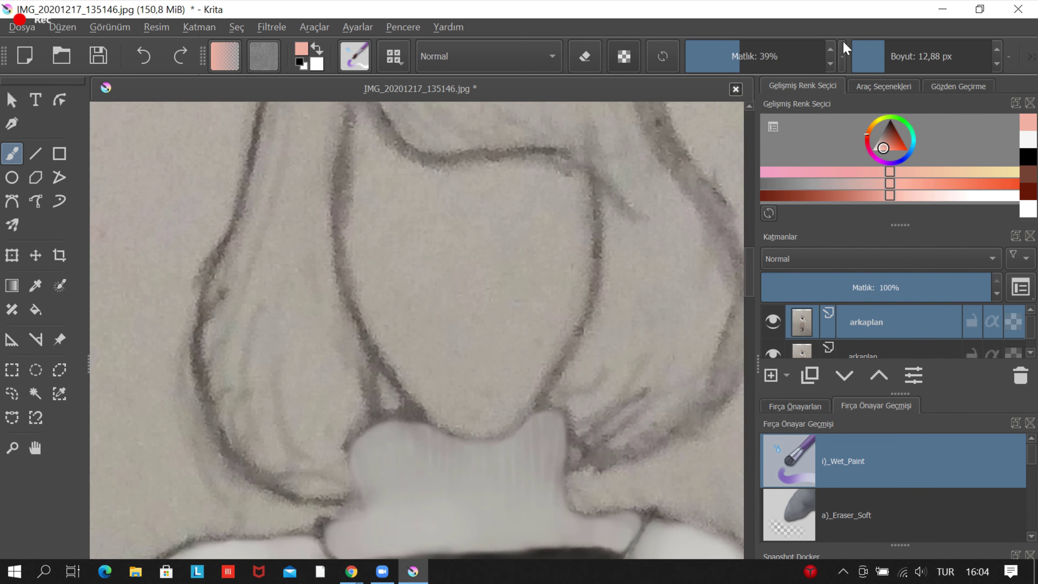
pyautogui.scroll(-3, 515, 216)
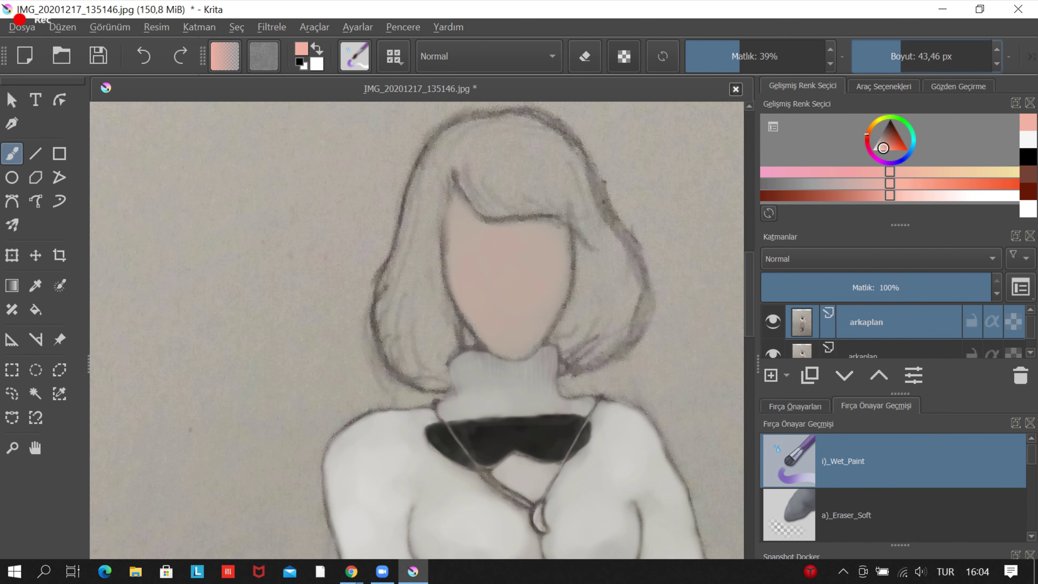
pyautogui.scroll(4, 559, 431)
pyautogui.scroll(1, 559, 431)
pyautogui.scroll(-1, 429, 425)
pyautogui.scroll(-1, 429, 425)
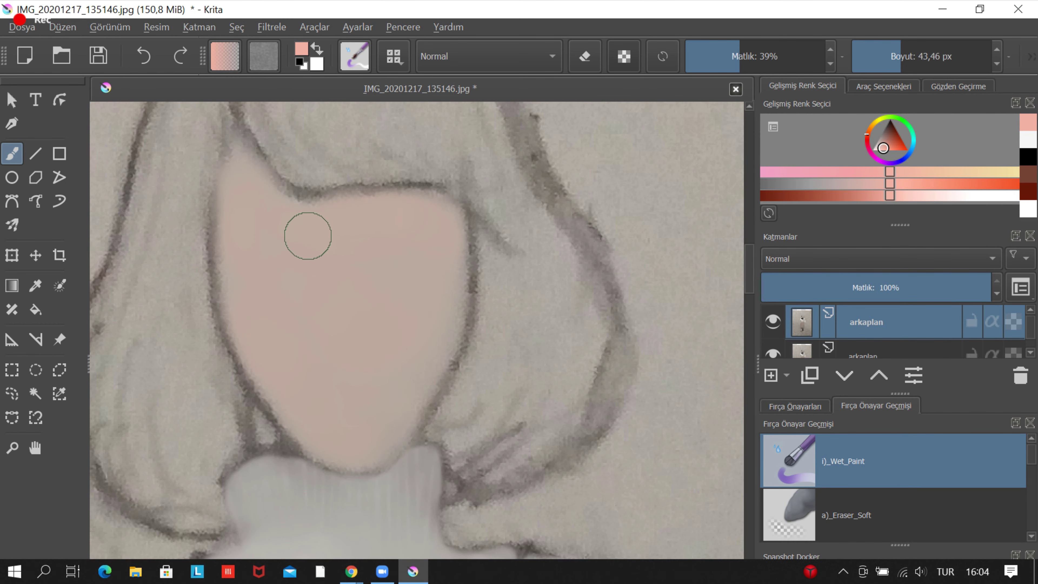
pyautogui.scroll(-2, 410, 310)
pyautogui.scroll(2, 359, 440)
# Pick two slightly different skin tones from the popup palette and blend them over the face.
pyautogui.rightClick(359, 360)
pyautogui.click(323, 297)
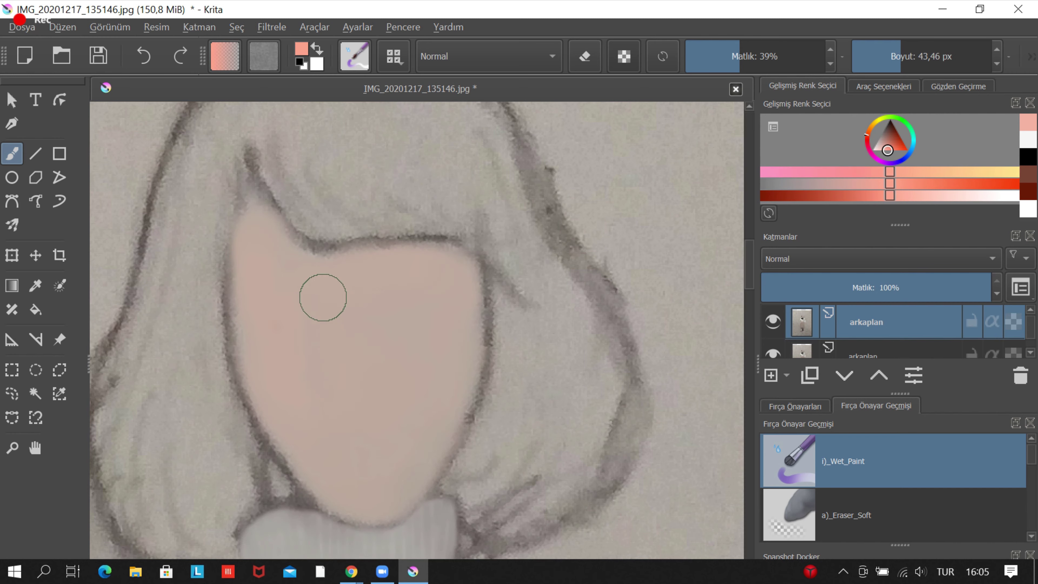
pyautogui.scroll(-2, 359, 313)
pyautogui.rightClick(493, 350)
pyautogui.click(482, 347)
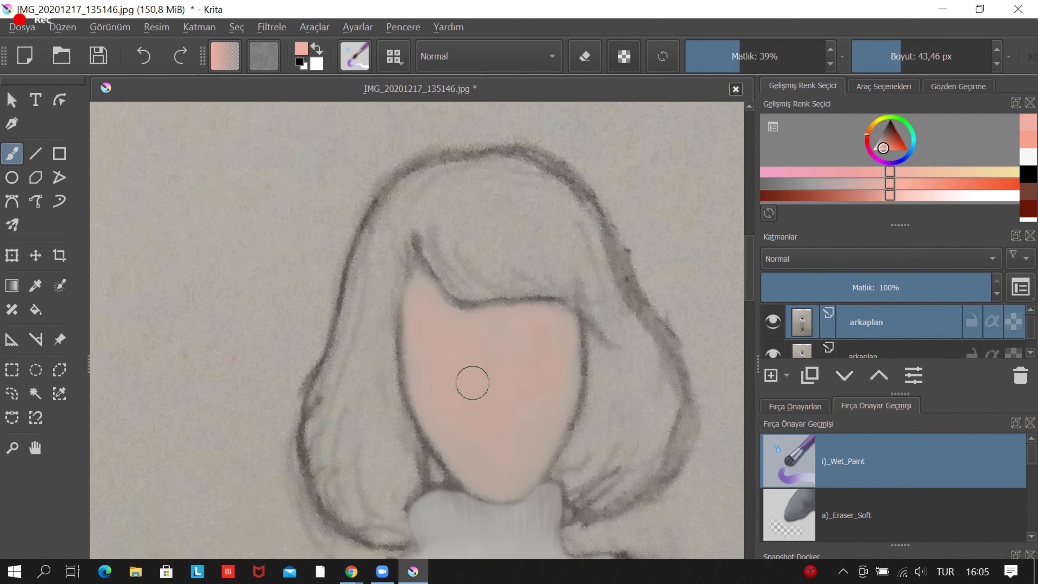
pyautogui.scroll(-5, 472, 383)
pyautogui.scroll(6, 514, 352)
pyautogui.rightClick(514, 352)
# Choose pinkish-brown, set Wet_Paint to about 60 px at 45% opacity, and start the hair.
pyautogui.click(525, 352)
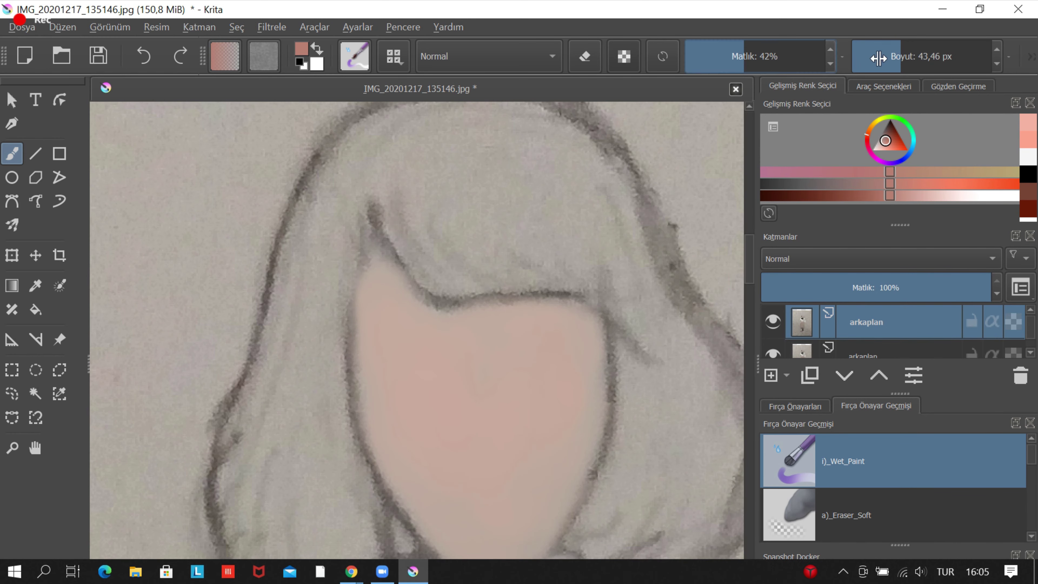
pyautogui.scroll(-5, 461, 189)
pyautogui.click(748, 56)
pyautogui.scroll(5, 475, 413)
pyautogui.scroll(2, 396, 350)
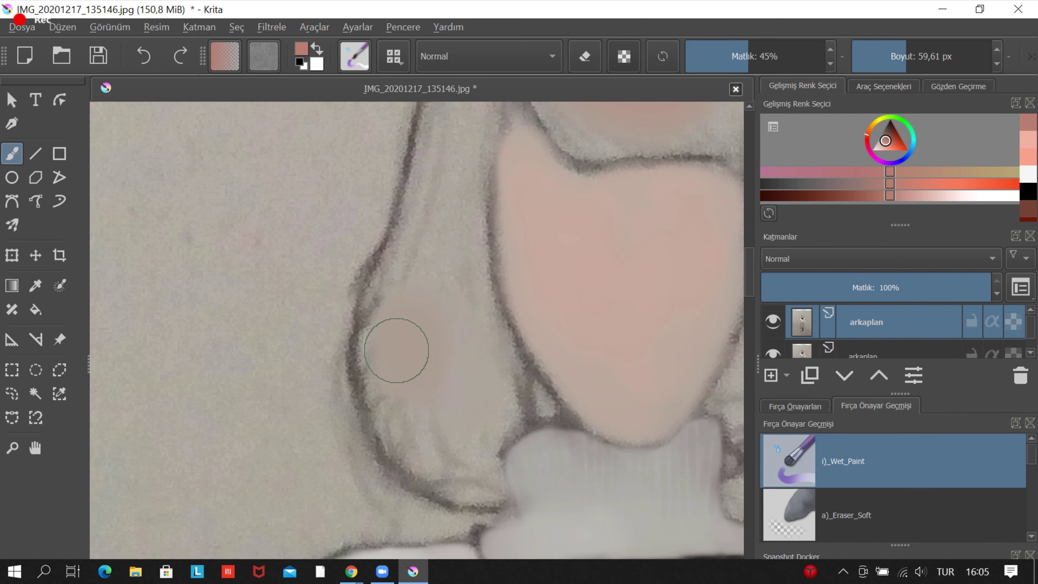
pyautogui.scroll(2, 389, 446)
pyautogui.scroll(-5, 452, 308)
pyautogui.scroll(5, 489, 340)
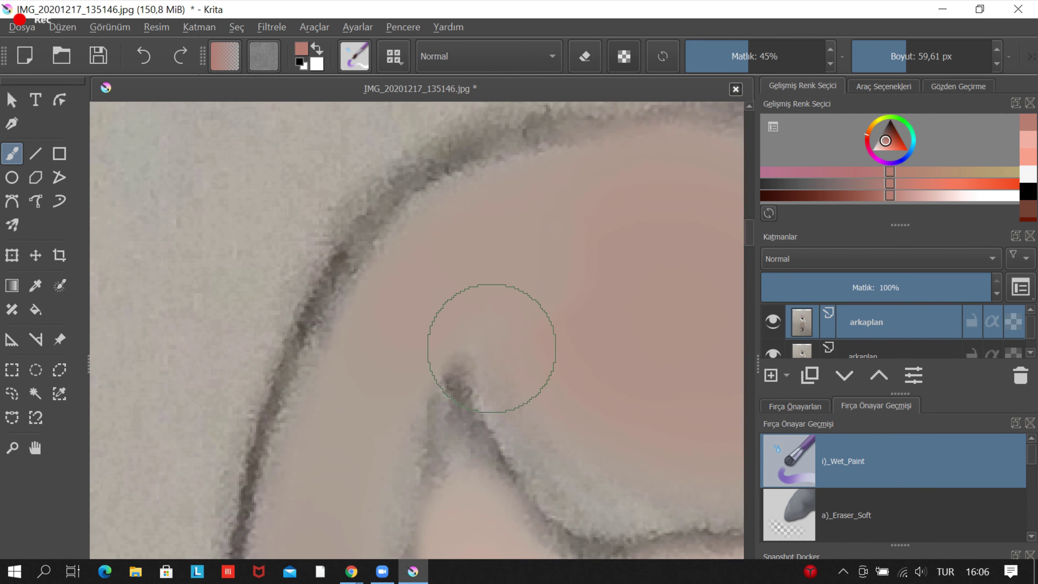
pyautogui.scroll(2, 169, 247)
pyautogui.scroll(-2, 387, 239)
# Fill the rest of the hair around the face with the pinkish-tan tone.
pyautogui.scroll(-2, 260, 248)
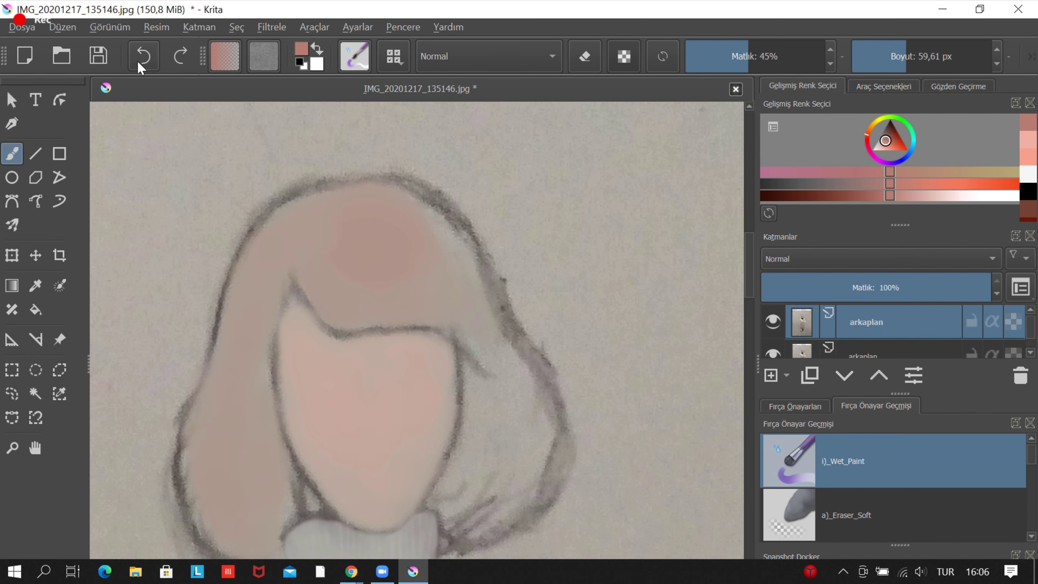
pyautogui.scroll(1, 220, 378)
pyautogui.scroll(-2, 409, 368)
pyautogui.scroll(2, 596, 366)
pyautogui.scroll(4, 549, 374)
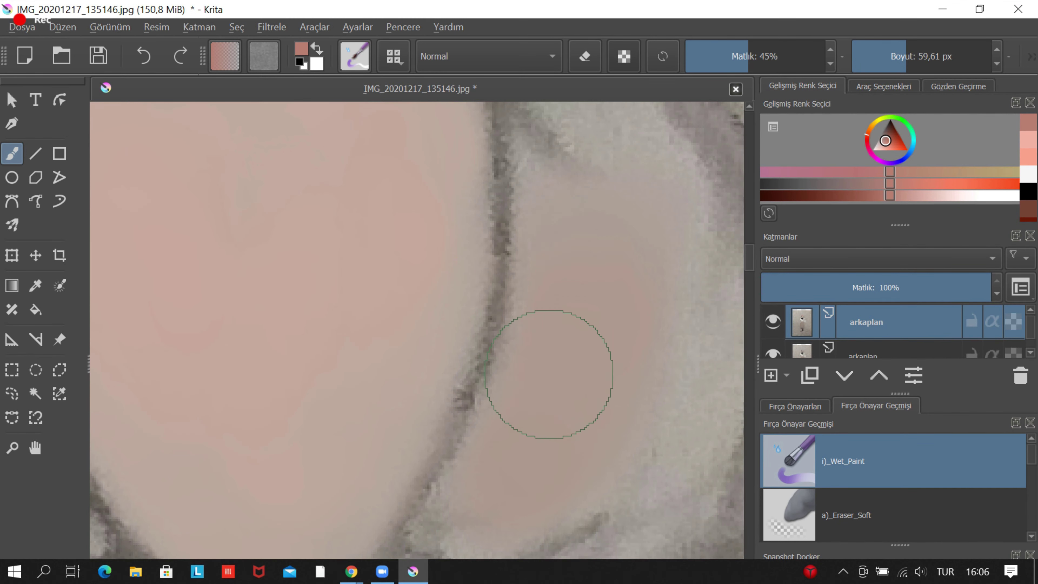
pyautogui.scroll(-3, 549, 374)
pyautogui.scroll(2, 592, 300)
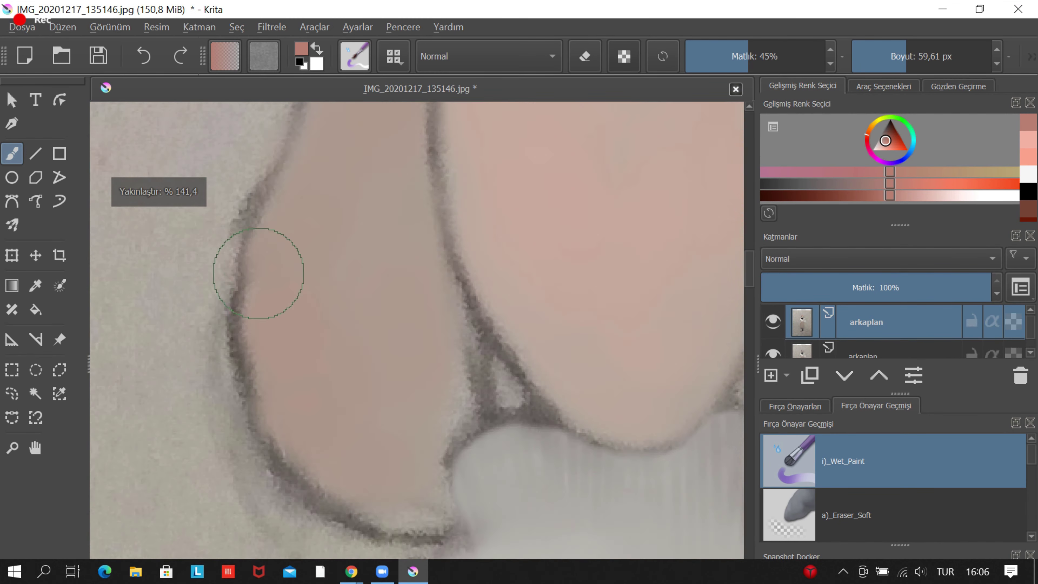
pyautogui.scroll(1, 474, 301)
pyautogui.scroll(2, 484, 310)
pyautogui.scroll(-2, 484, 310)
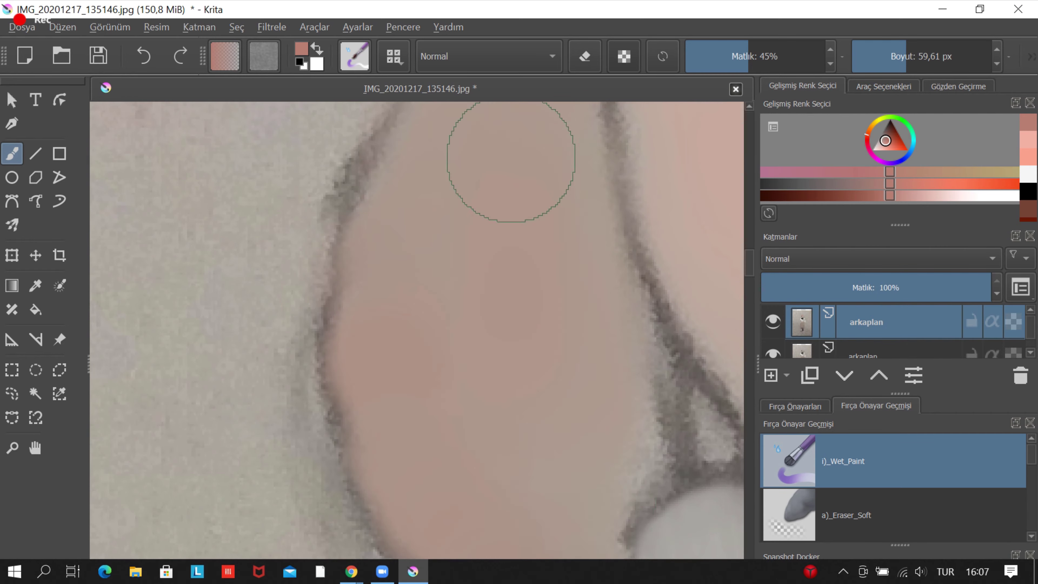
pyautogui.scroll(1, 565, 157)
pyautogui.scroll(-1, 459, 174)
pyautogui.scroll(1, 382, 197)
pyautogui.scroll(1, 243, 244)
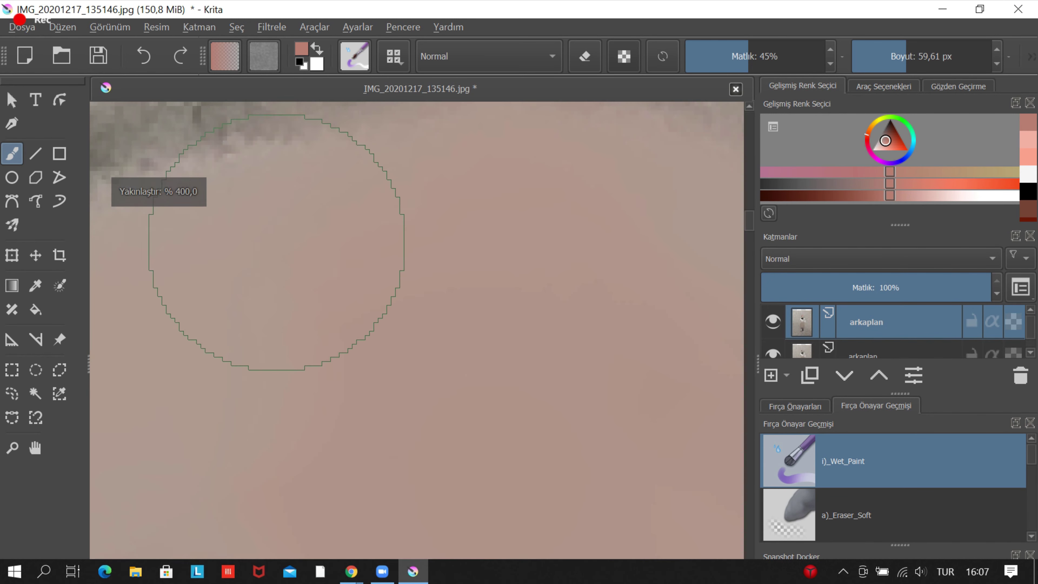
pyautogui.scroll(-3, 598, 283)
pyautogui.scroll(-4, 562, 341)
pyautogui.scroll(6, 562, 341)
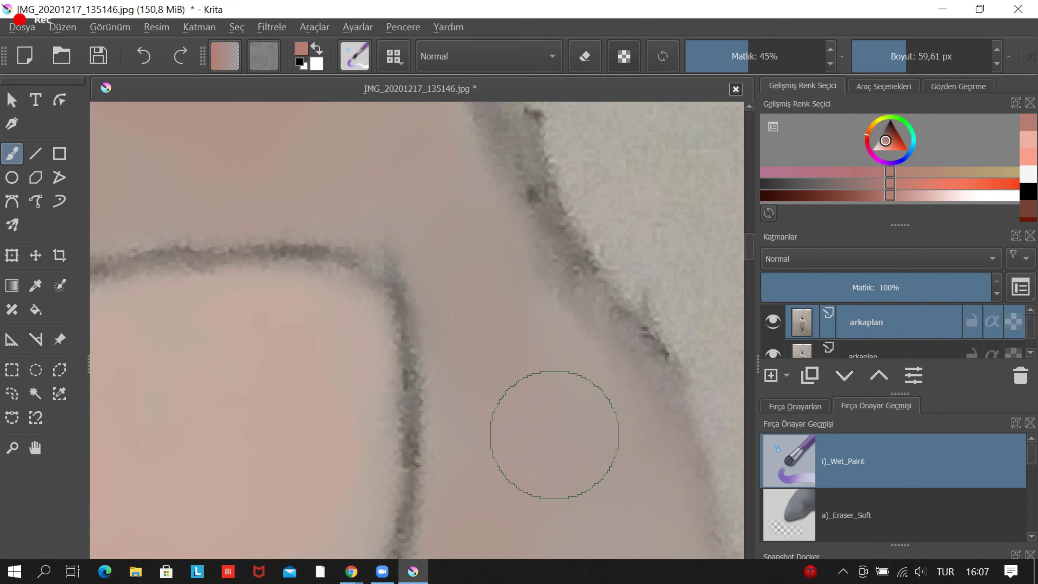
pyautogui.scroll(-1, 551, 434)
pyautogui.scroll(-1, 445, 424)
# Pick black from the popup palette and paint dark shading into the hair.
pyautogui.scroll(-3, 366, 475)
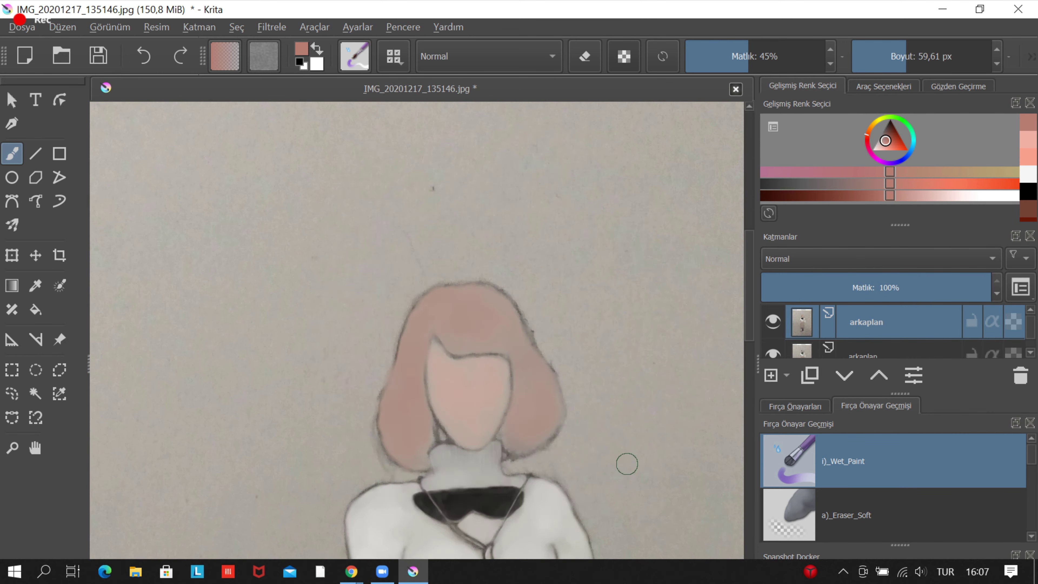
pyautogui.rightClick(475, 343)
pyautogui.click(537, 364)
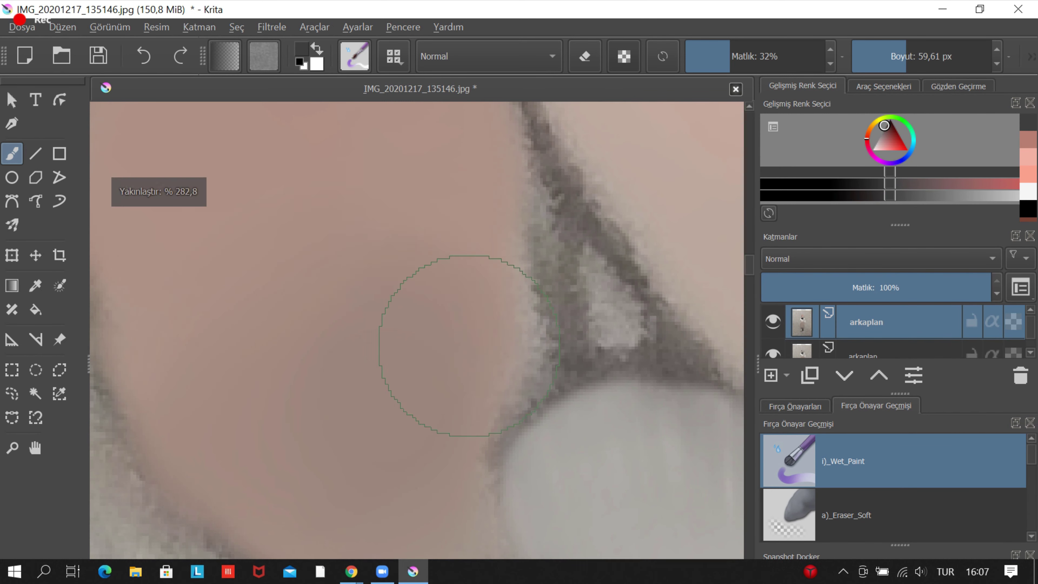
pyautogui.scroll(-3, 320, 260)
pyautogui.scroll(3, 273, 408)
pyautogui.scroll(-3, 205, 374)
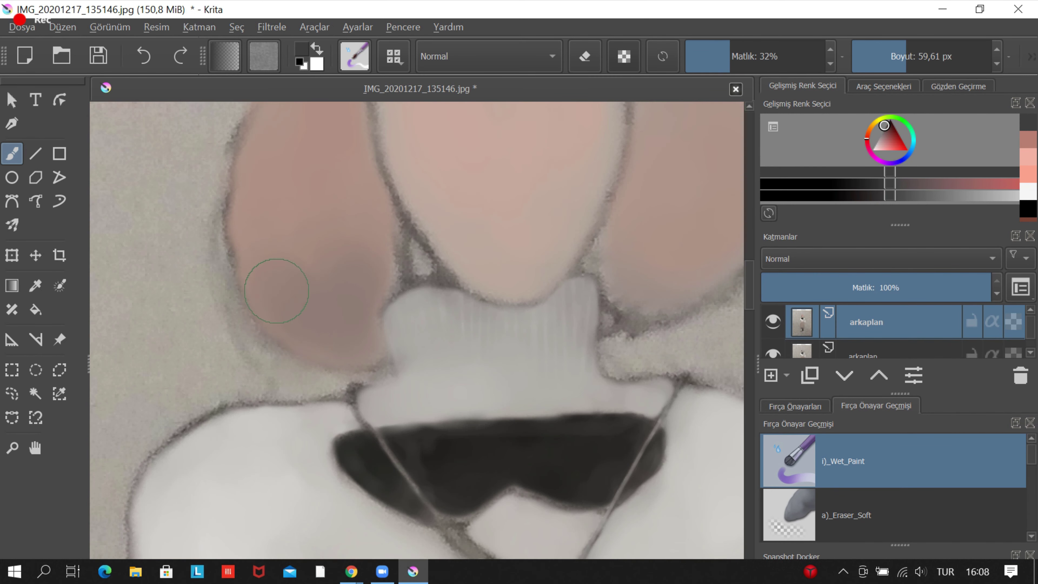
pyautogui.scroll(-2, 274, 289)
pyautogui.scroll(3, 510, 262)
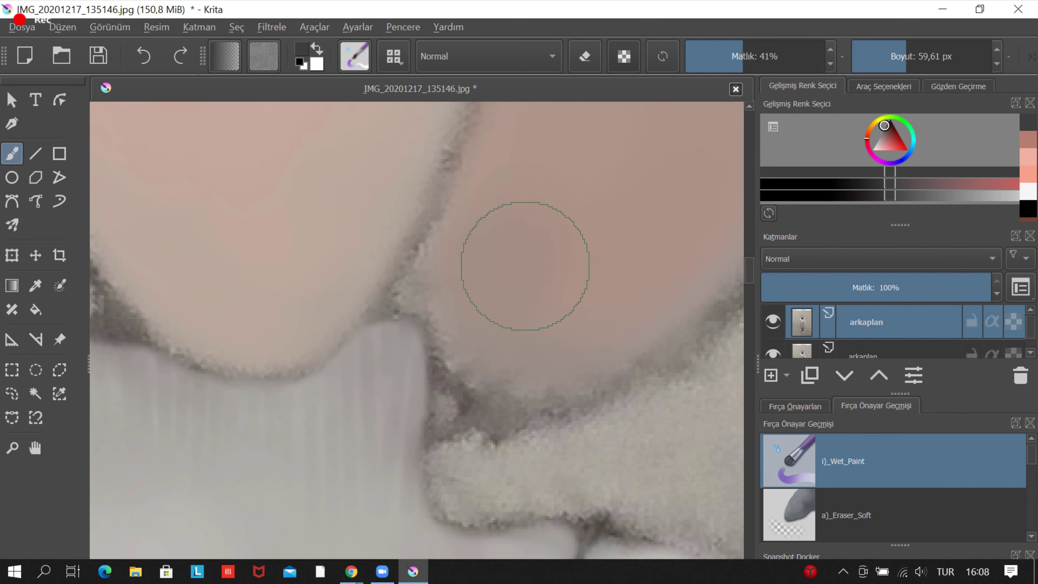
pyautogui.scroll(-2, 523, 269)
pyautogui.scroll(-3, 412, 301)
pyautogui.scroll(3, 436, 375)
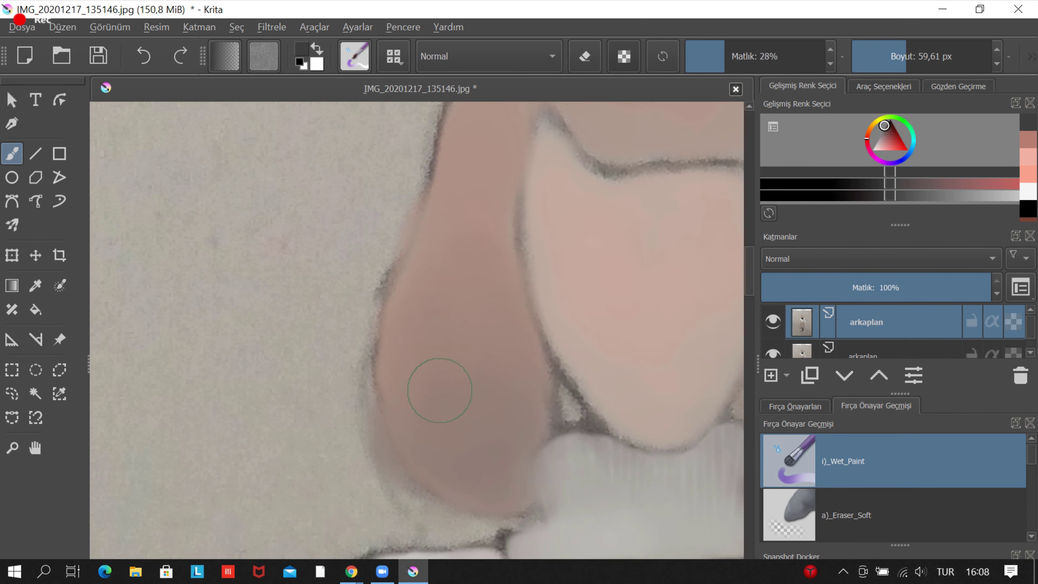
pyautogui.scroll(-2, 352, 364)
pyautogui.scroll(-1, 596, 391)
pyautogui.scroll(3, 596, 392)
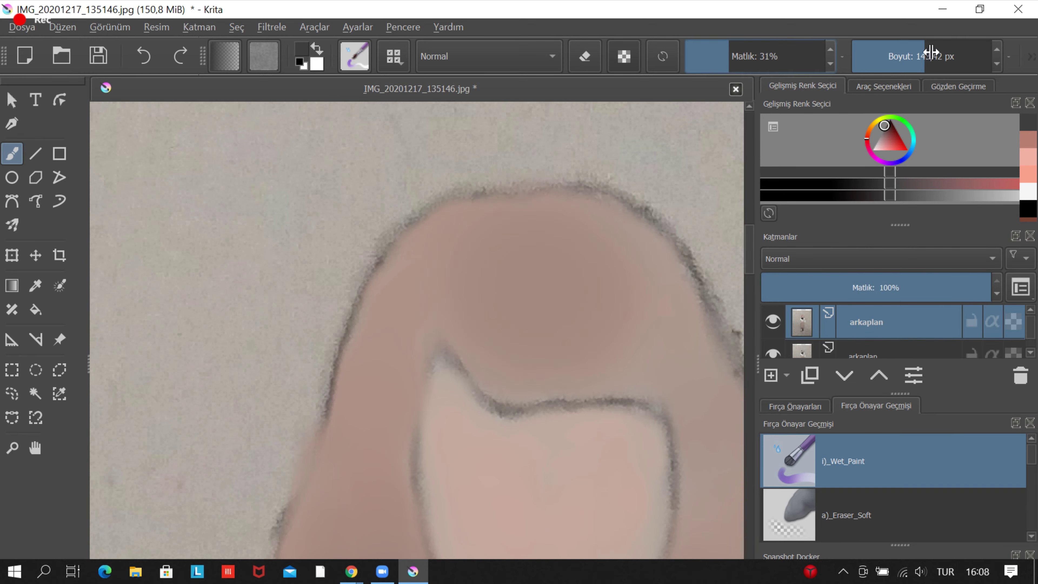
pyautogui.scroll(2, 204, 377)
pyautogui.scroll(-2, 630, 352)
pyautogui.scroll(-1, 301, 363)
# Switch to a near-white colour and blend lighter tones into the hair.
pyautogui.rightClick(356, 331)
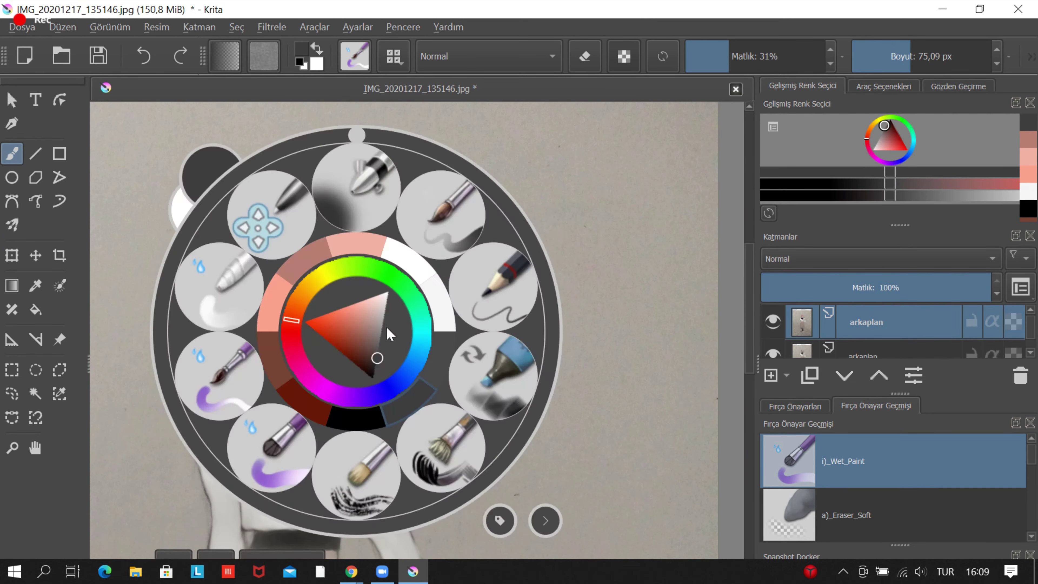
pyautogui.click(384, 313)
pyautogui.scroll(3, 359, 429)
pyautogui.scroll(-3, 482, 340)
pyautogui.scroll(2, 514, 331)
# Switch to light orange and blend warmer shading over the hair near the face and neck.
pyautogui.rightClick(514, 331)
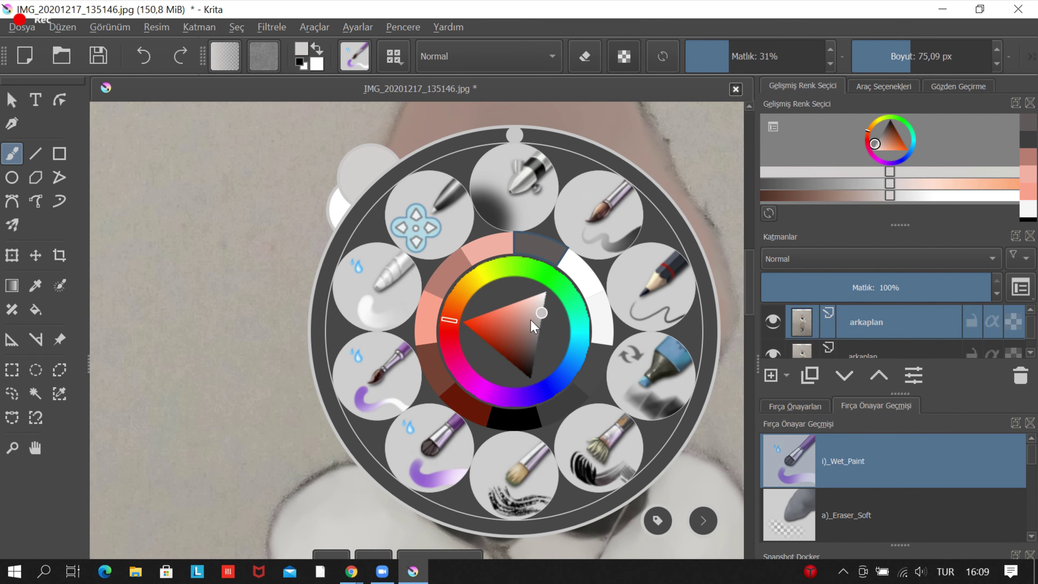
pyautogui.click(453, 286)
pyautogui.scroll(-2, 370, 248)
pyautogui.scroll(3, 371, 301)
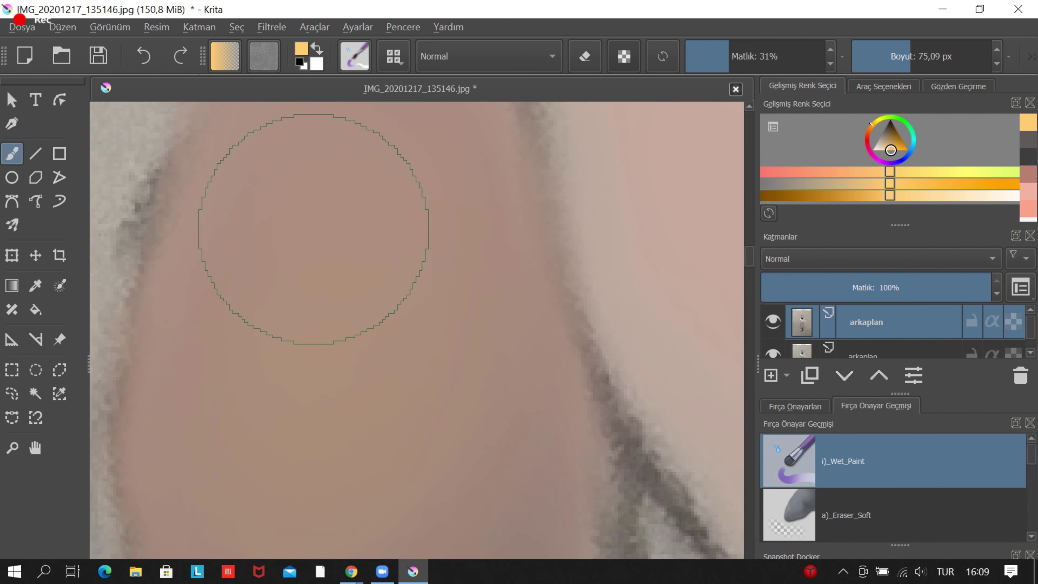
pyautogui.scroll(-4, 307, 233)
pyautogui.scroll(3, 315, 352)
pyautogui.scroll(-2, 509, 217)
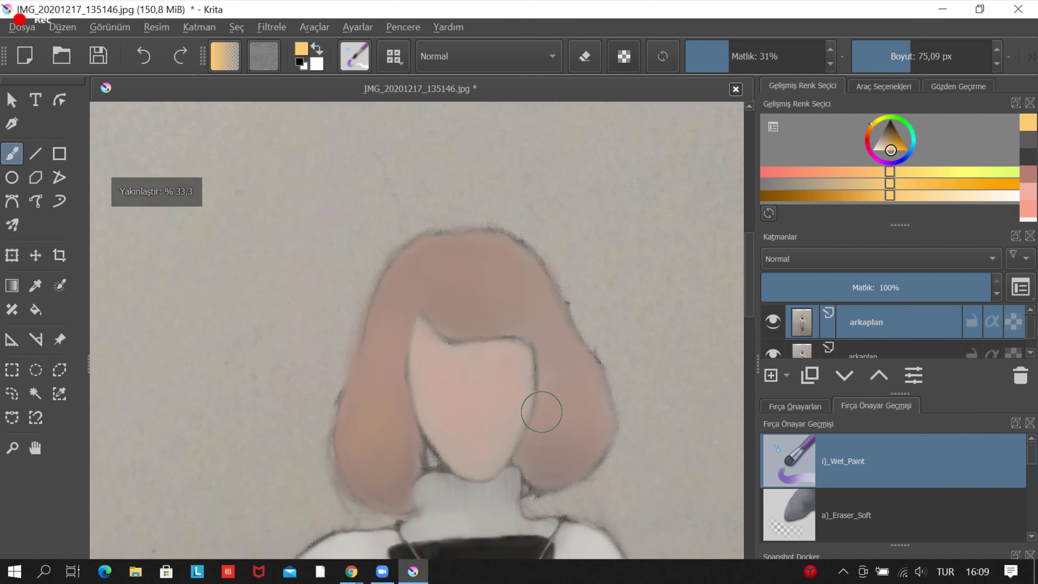
pyautogui.scroll(2, 542, 411)
pyautogui.scroll(-3, 457, 424)
pyautogui.scroll(3, 478, 246)
pyautogui.scroll(2, 479, 200)
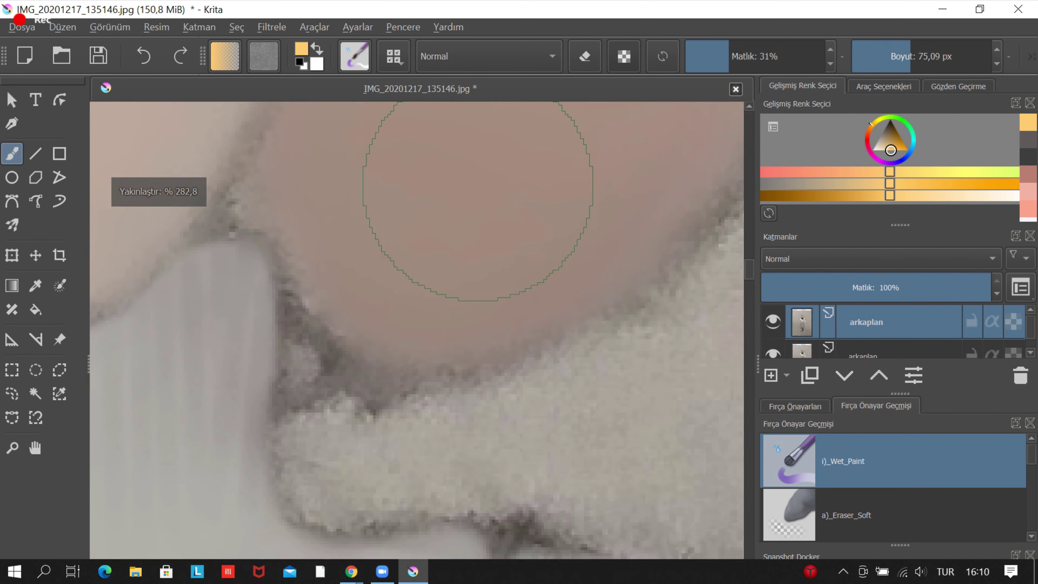
pyautogui.scroll(-2, 533, 162)
pyautogui.scroll(-2, 552, 166)
pyautogui.scroll(3, 579, 313)
pyautogui.scroll(-2, 422, 359)
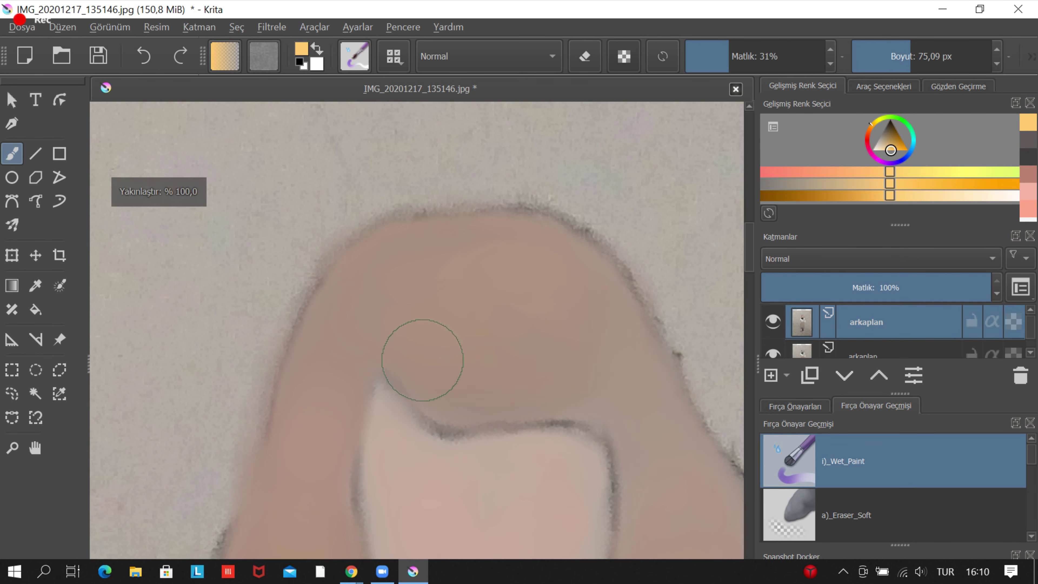
pyautogui.scroll(-3, 422, 360)
pyautogui.scroll(-5, 654, 232)
# Darken the colour to brown, raise opacity to 47% and paint tan between the leg lines.
pyautogui.press('k')
pyautogui.press('k')
pyautogui.press('k')
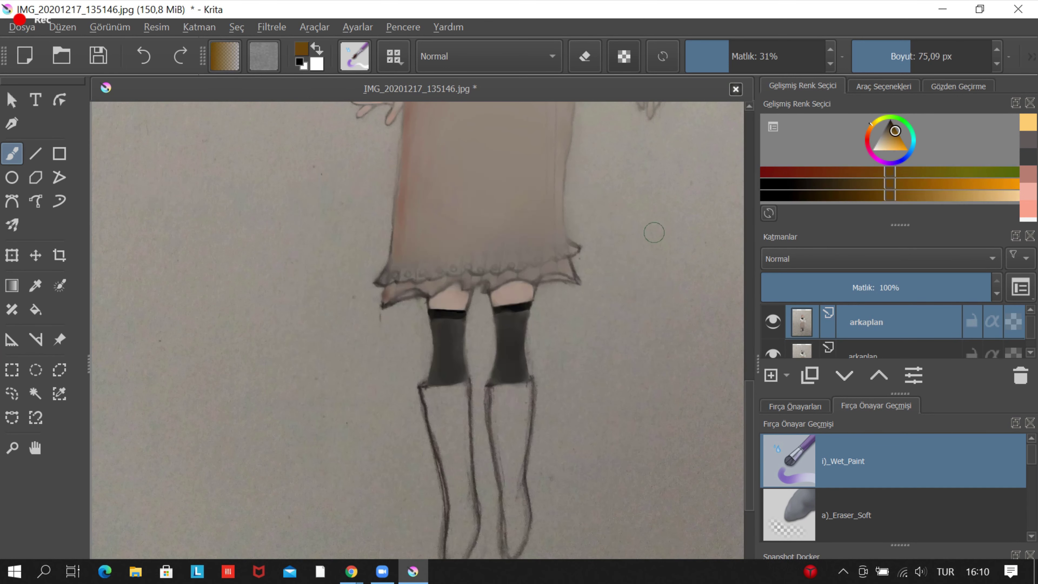
pyautogui.scroll(5, 654, 232)
pyautogui.press('i')
pyautogui.moveTo(470, 352); pyautogui.dragTo(564, 425)
pyautogui.scroll(4, 285, 412)
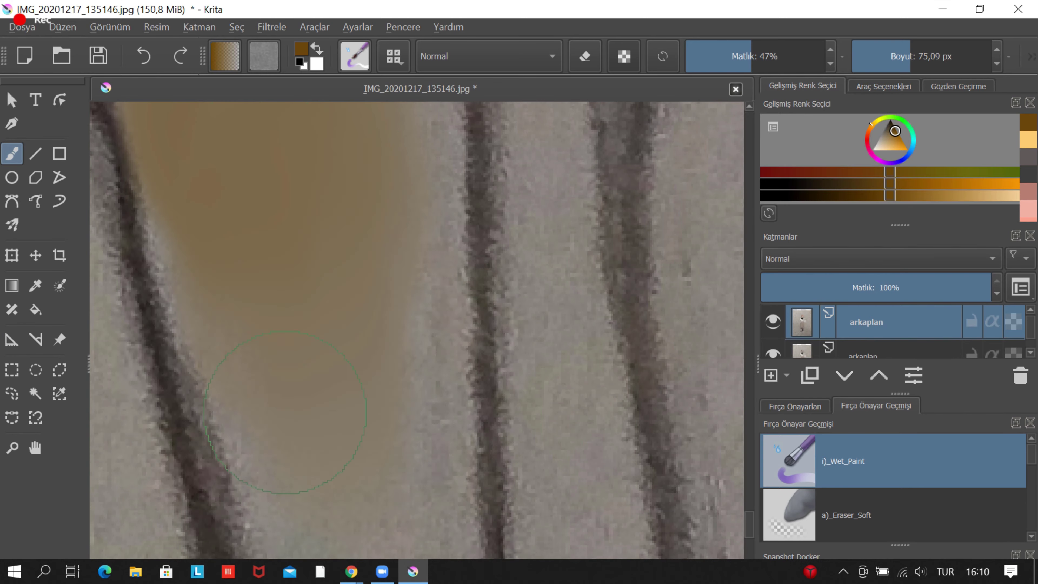
# Darken the colour further and fill the legs with tan using a 63 px brush.
pyautogui.press('k')
pyautogui.scroll(-2, 266, 287)
pyautogui.scroll(3, 462, 368)
pyautogui.scroll(2, 323, 152)
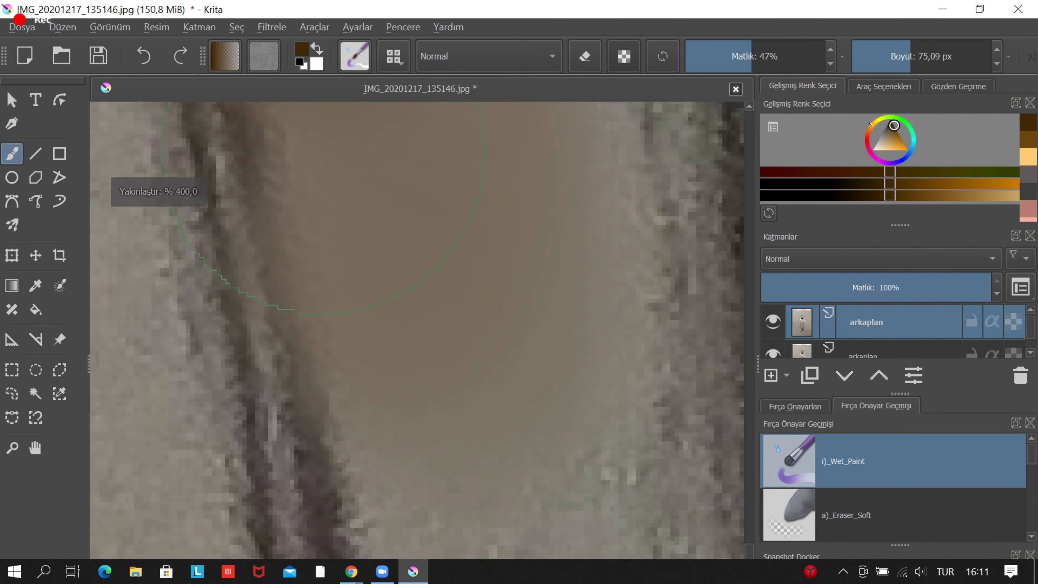
pyautogui.scroll(-1, 438, 430)
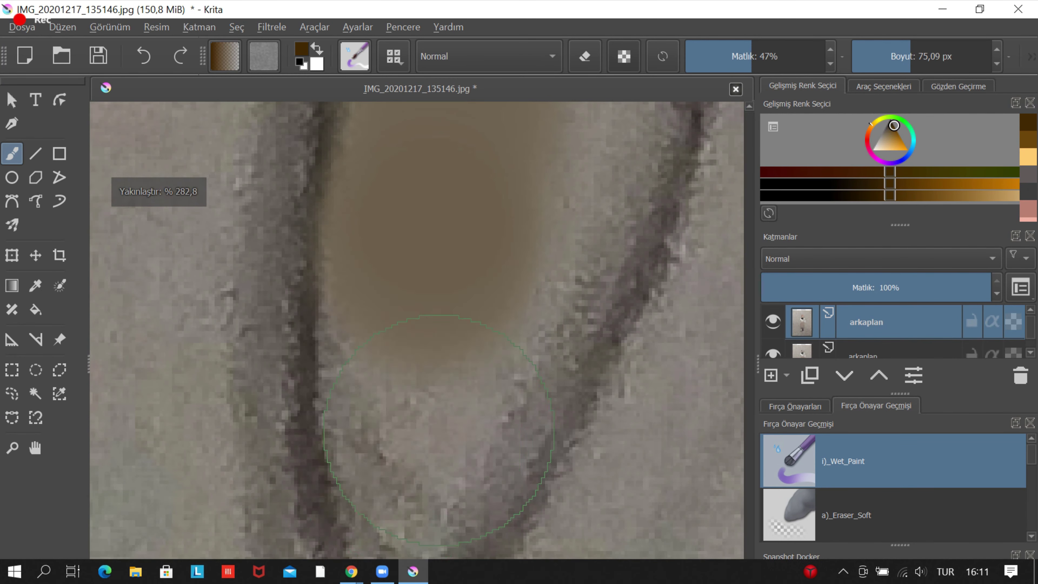
pyautogui.scroll(-1, 544, 244)
pyautogui.scroll(3, 497, 339)
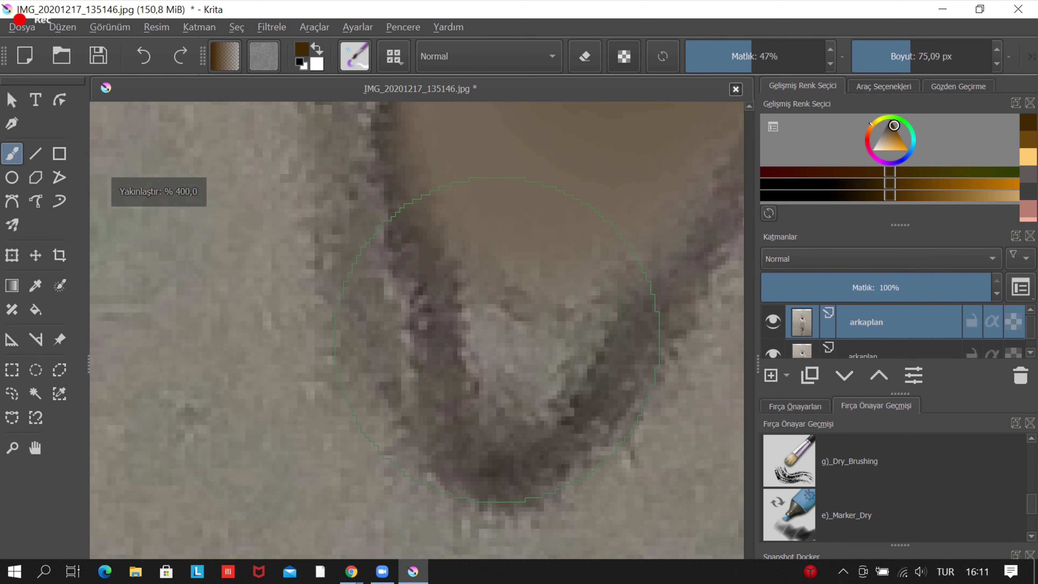
pyautogui.click(906, 58)
pyautogui.scroll(-4, 529, 273)
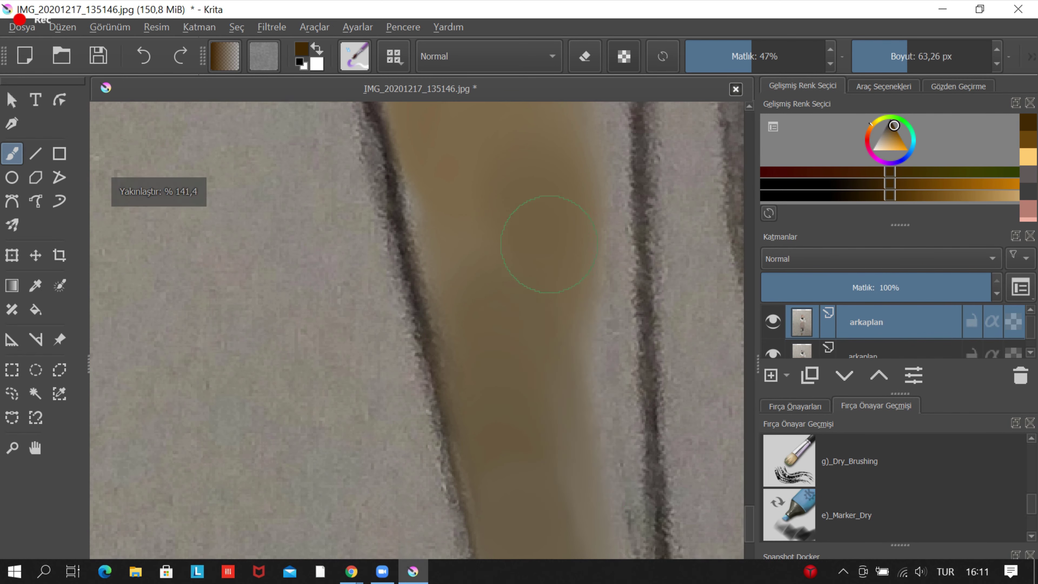
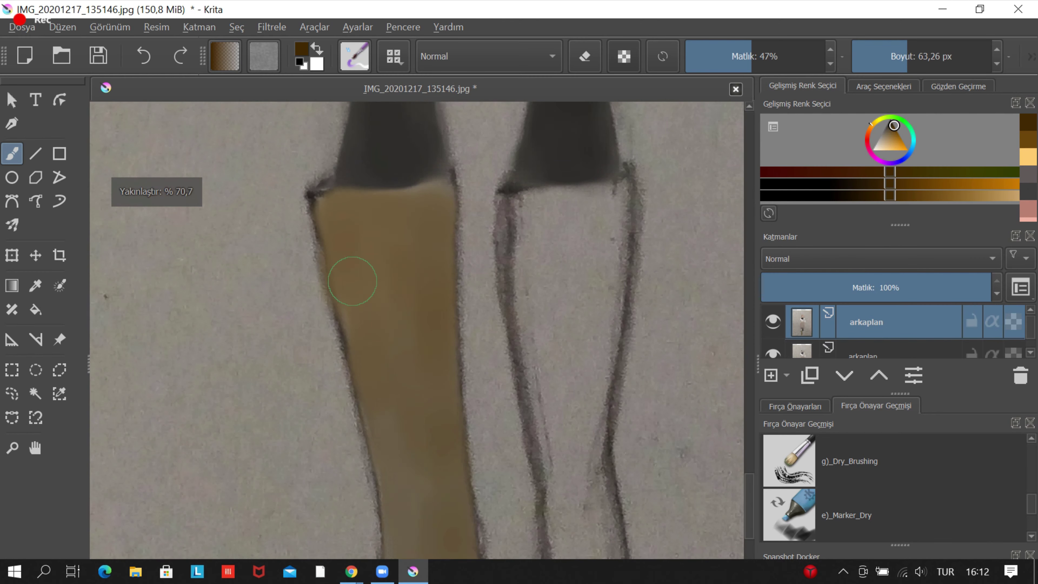
# Pick a light orange from the pop-up palette and paint the second boot mustard yellow.
pyautogui.scroll(10, 449, 453)
pyautogui.rightClick(325, 336)
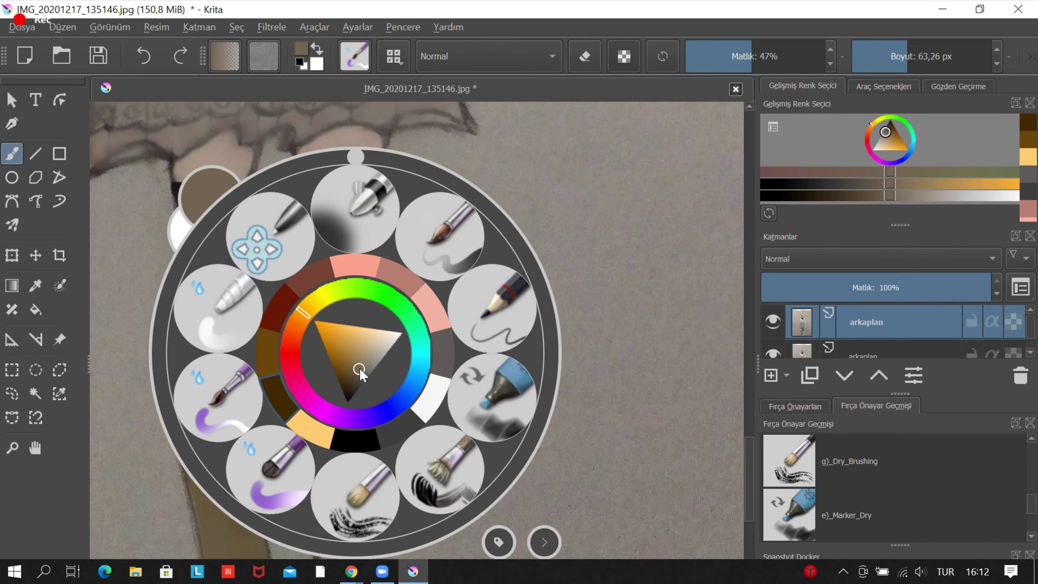
pyautogui.click(125, 156)
pyautogui.scroll(-2, 273, 517)
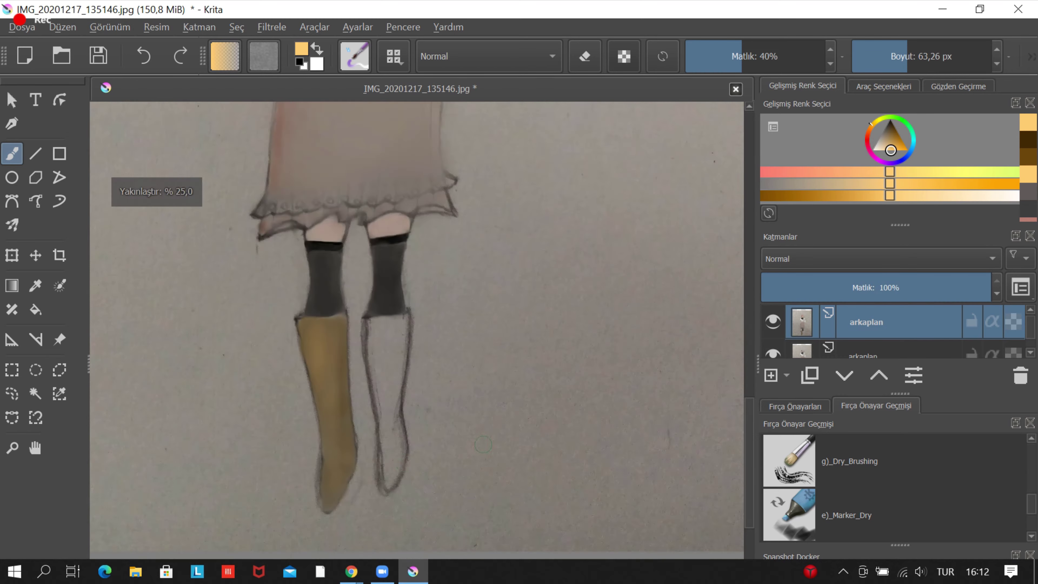
pyautogui.scroll(8, 347, 370)
pyautogui.scroll(2, 406, 324)
pyautogui.scroll(-15, 485, 370)
pyautogui.scroll(5, 485, 371)
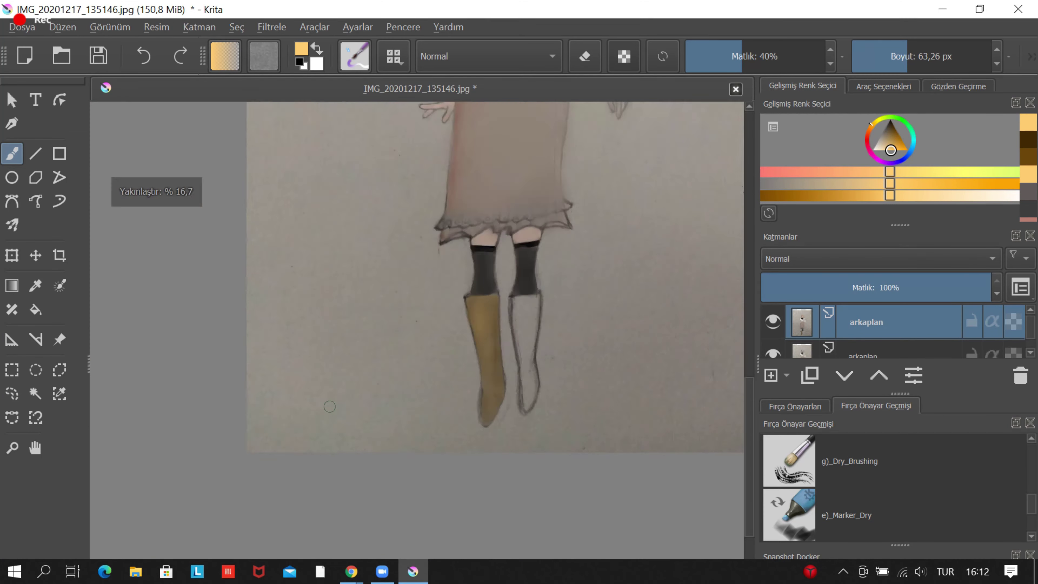
pyautogui.scroll(5, 440, 301)
# Shade both boots' edges with dark brown and light tan strokes.
pyautogui.keyDown('ctrl'); pyautogui.click(440, 301); pyautogui.keyUp('ctrl')
pyautogui.scroll(-6, 434, 365)
pyautogui.rightClick(434, 365)
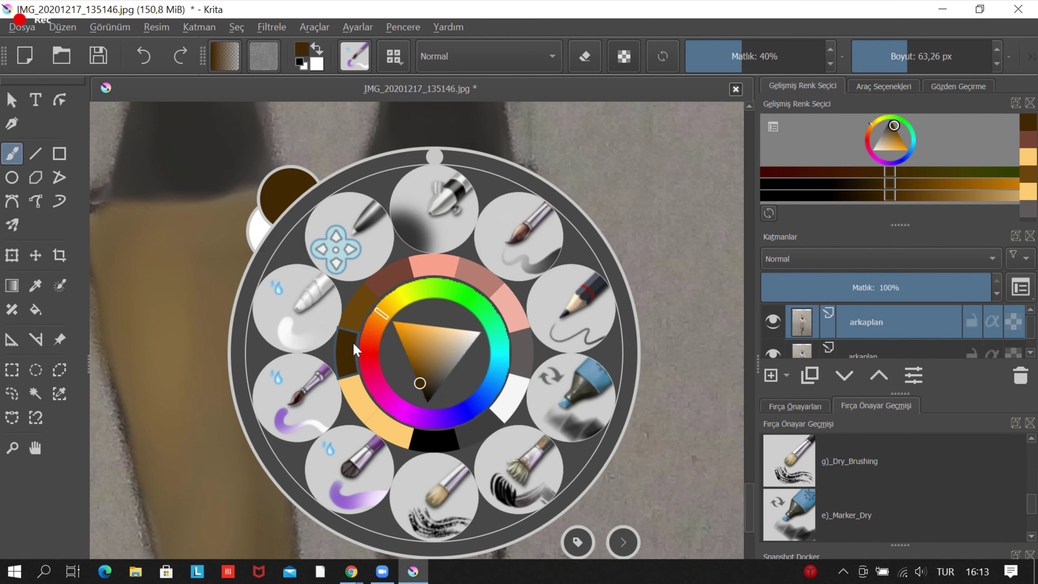
pyautogui.scroll(3, 441, 347)
pyautogui.scroll(4, 458, 327)
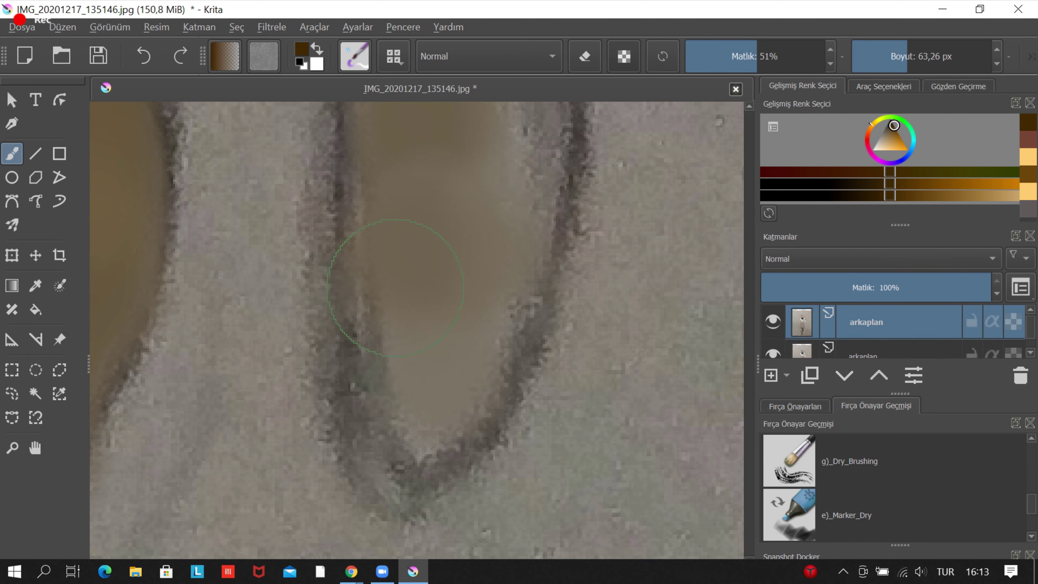
pyautogui.scroll(-2, 395, 287)
pyautogui.scroll(3, 409, 274)
pyautogui.scroll(2, 415, 263)
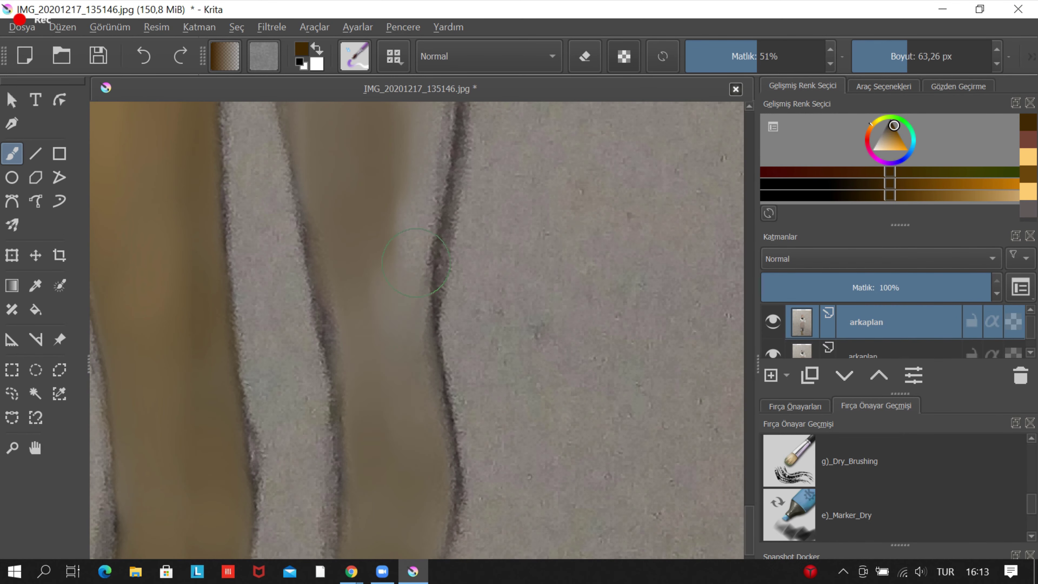
pyautogui.scroll(2, 368, 229)
pyautogui.scroll(-2, 332, 279)
pyautogui.scroll(-2, 332, 368)
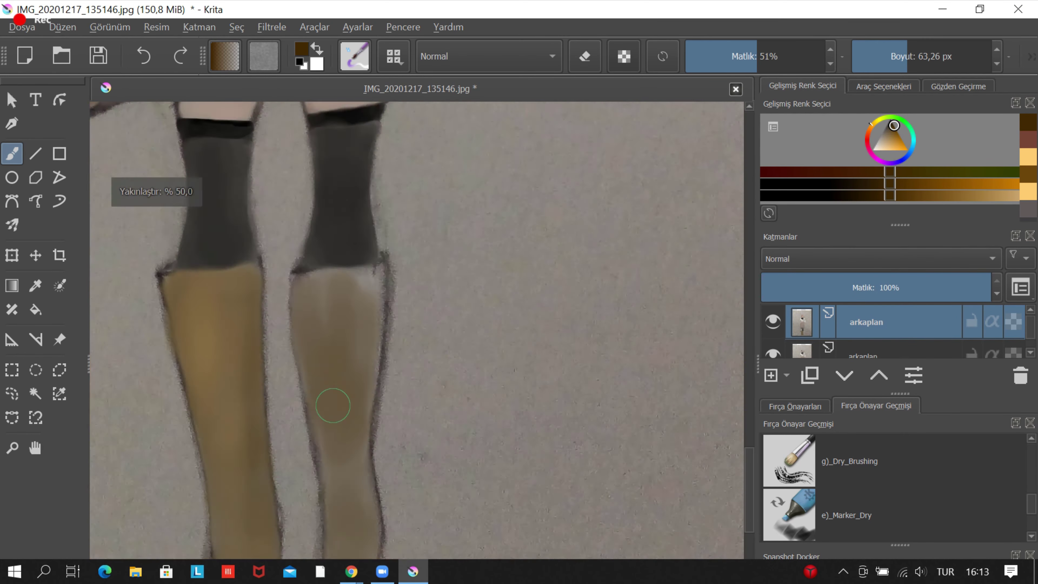
pyautogui.scroll(2, 368, 380)
pyautogui.scroll(2, 387, 361)
pyautogui.scroll(-3, 359, 452)
pyautogui.scroll(-1, 285, 480)
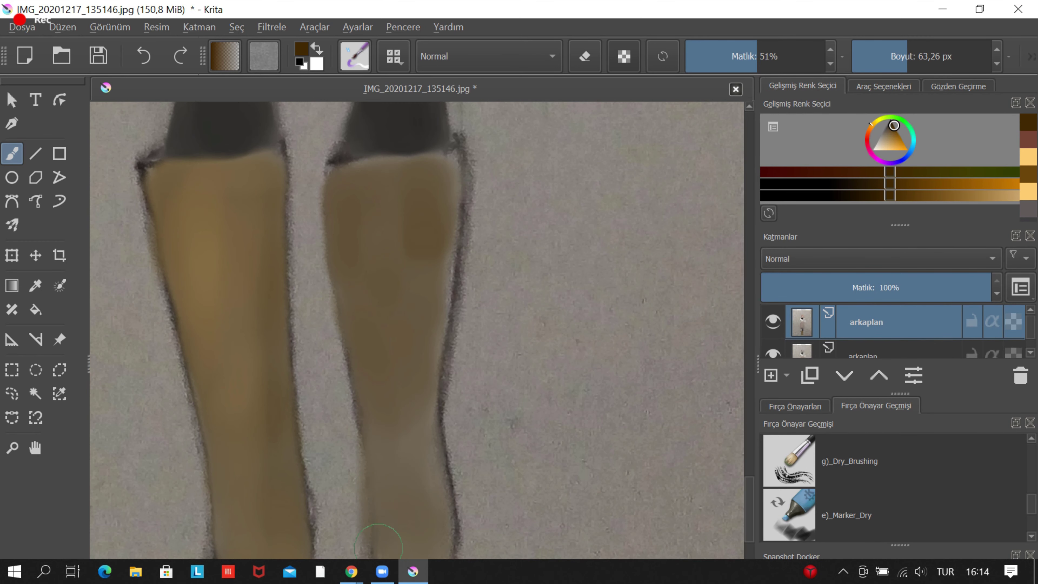
pyautogui.scroll(2, 425, 327)
pyautogui.scroll(1, 412, 436)
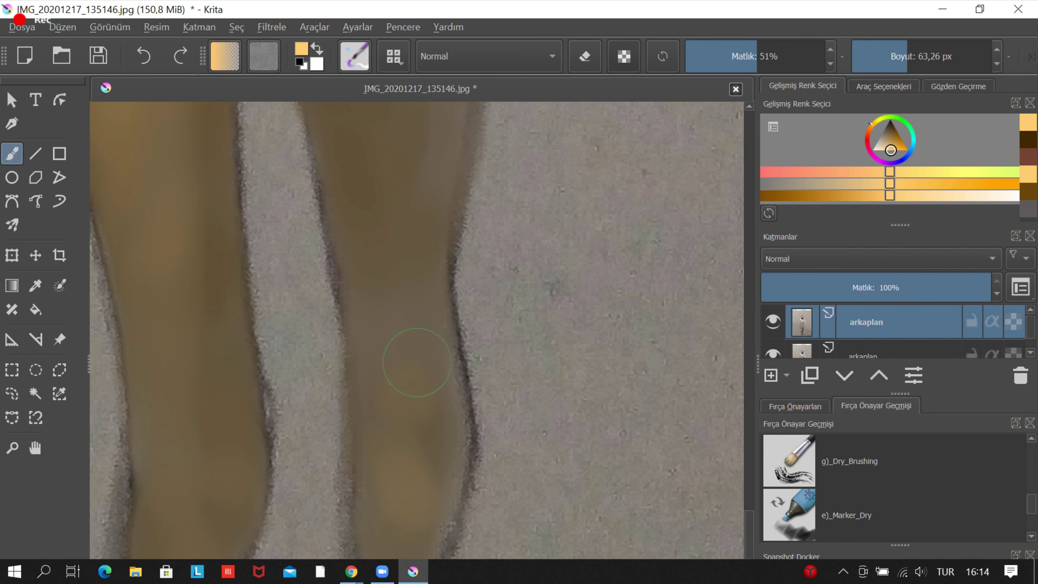
pyautogui.scroll(3, 539, 124)
pyautogui.scroll(-1, 440, 254)
pyautogui.scroll(-1, 395, 314)
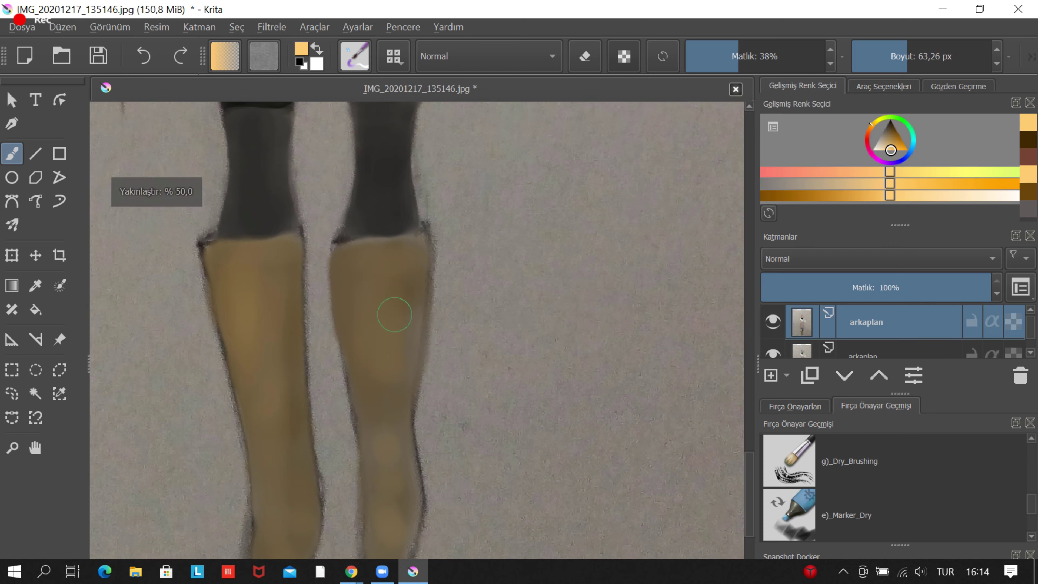
pyautogui.scroll(-2, 398, 462)
pyautogui.scroll(2, 440, 324)
# Paint the face and midriff in a peach skin tone, then pan to the whole figure.
pyautogui.rightClick(440, 324)
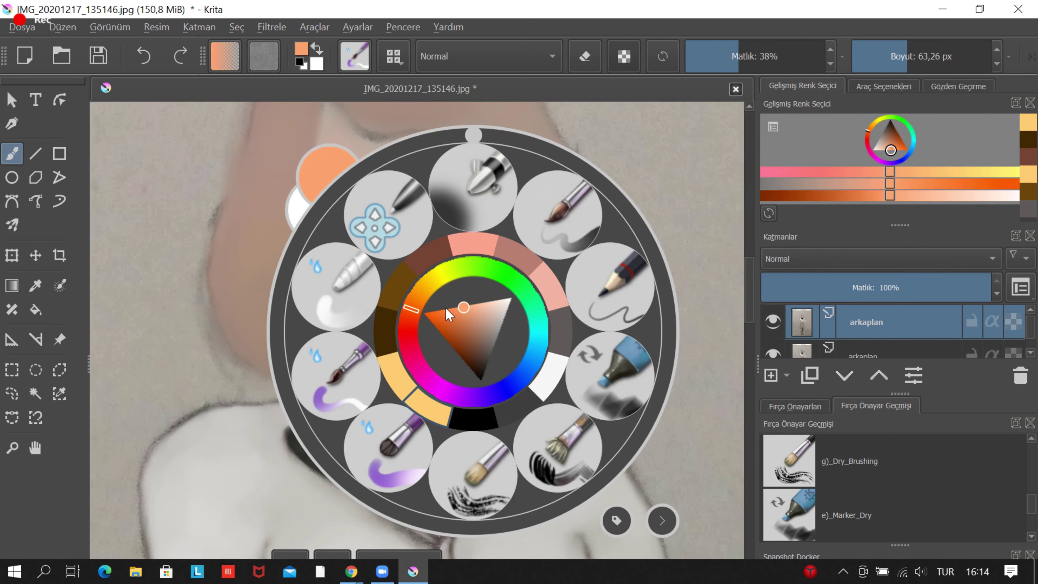
pyautogui.scroll(2, 492, 259)
pyautogui.scroll(-2, 492, 258)
pyautogui.scroll(1, 408, 347)
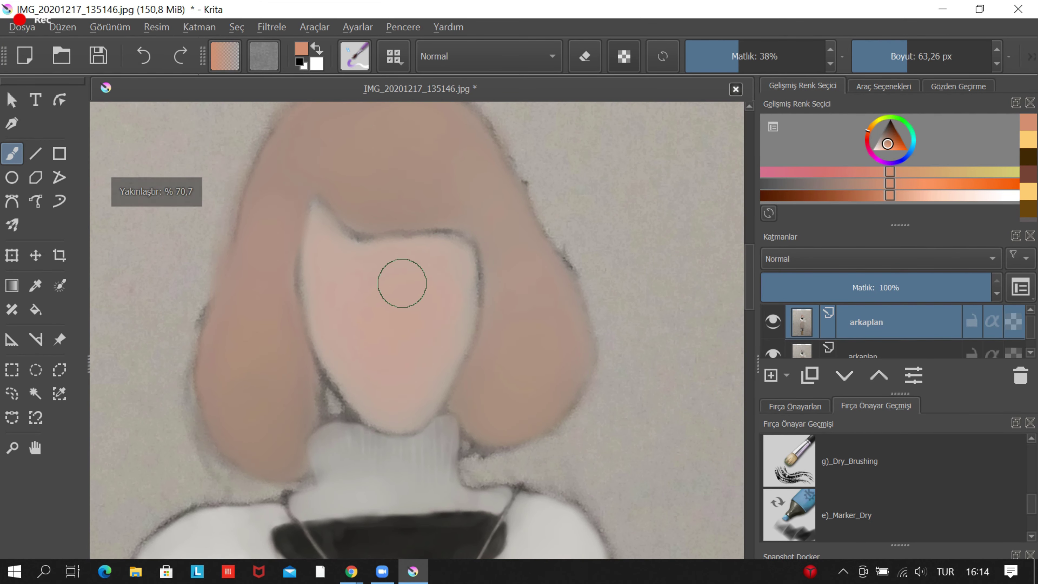
pyautogui.scroll(-3, 392, 329)
pyautogui.scroll(-2, 440, 489)
pyautogui.press('h')
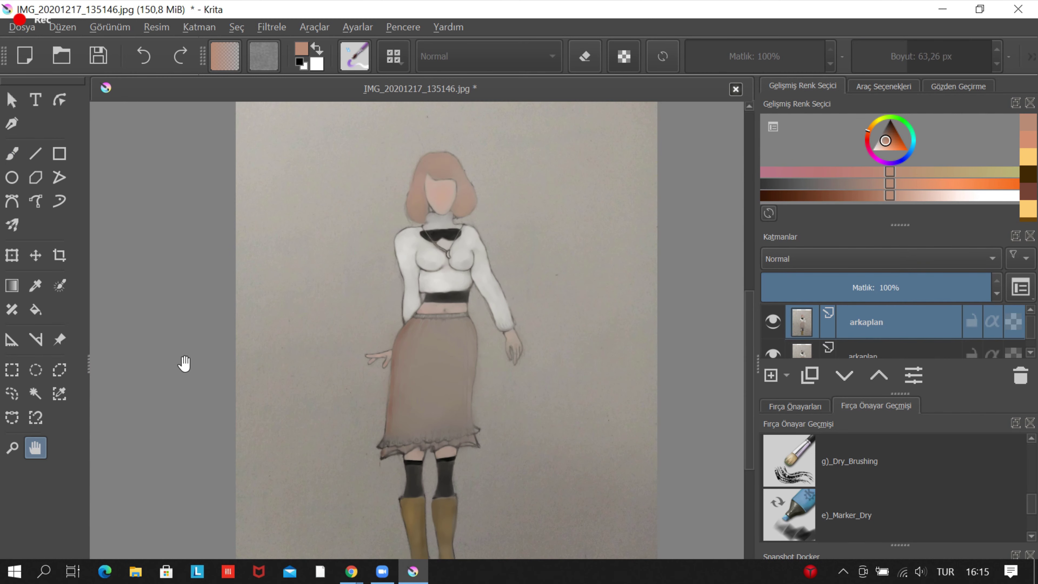
pyautogui.moveTo(368, 421); pyautogui.dragTo(386, 479)
pyautogui.scroll(2, 327, 470)
# Switch to dark brown and start shading the beige skirt.
pyautogui.rightClick(167, 419)
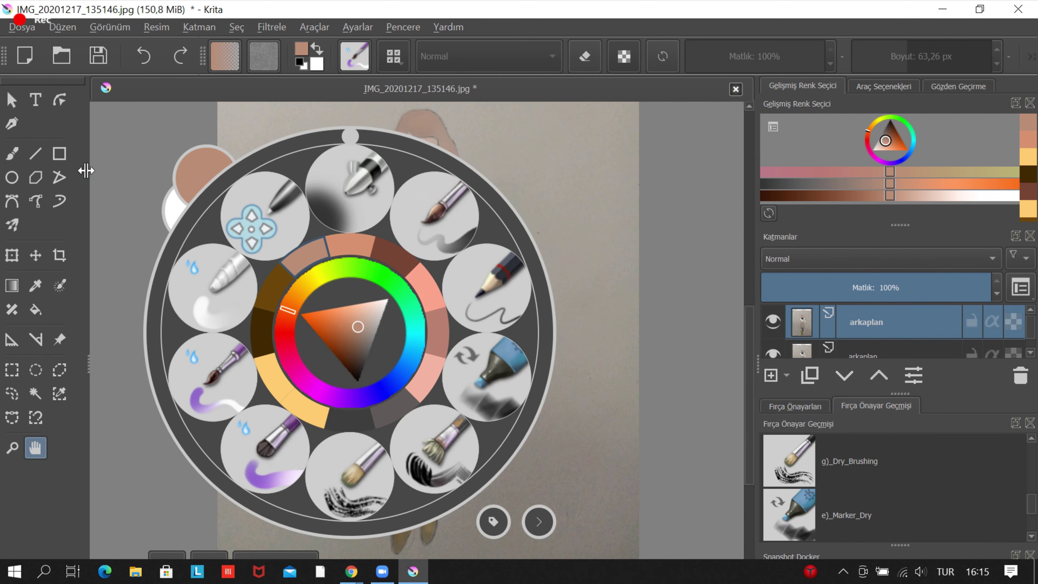
pyautogui.click(770, 59)
pyautogui.scroll(3, 371, 312)
pyautogui.scroll(-4, 370, 312)
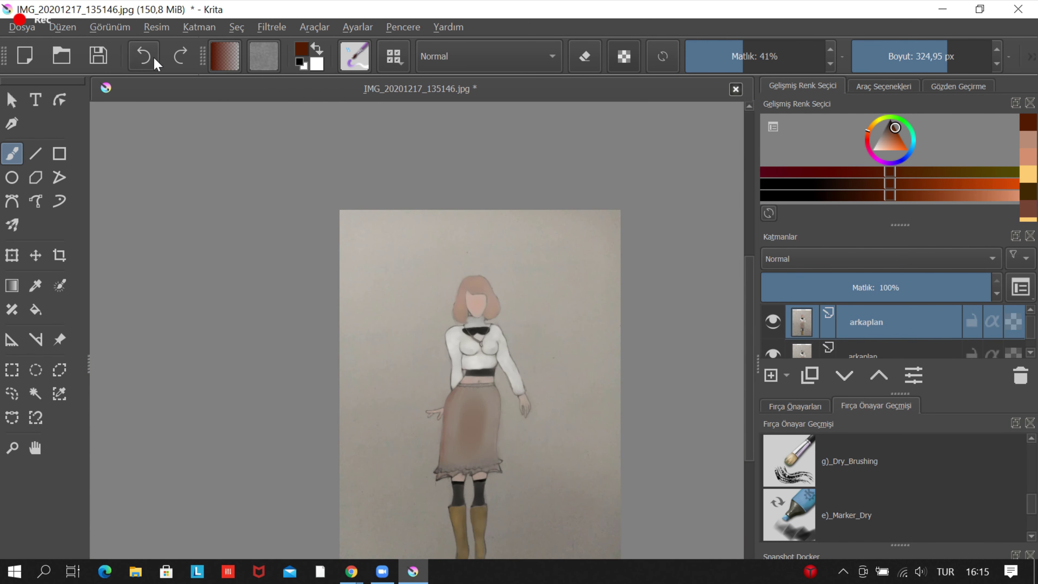
pyautogui.scroll(6, 504, 367)
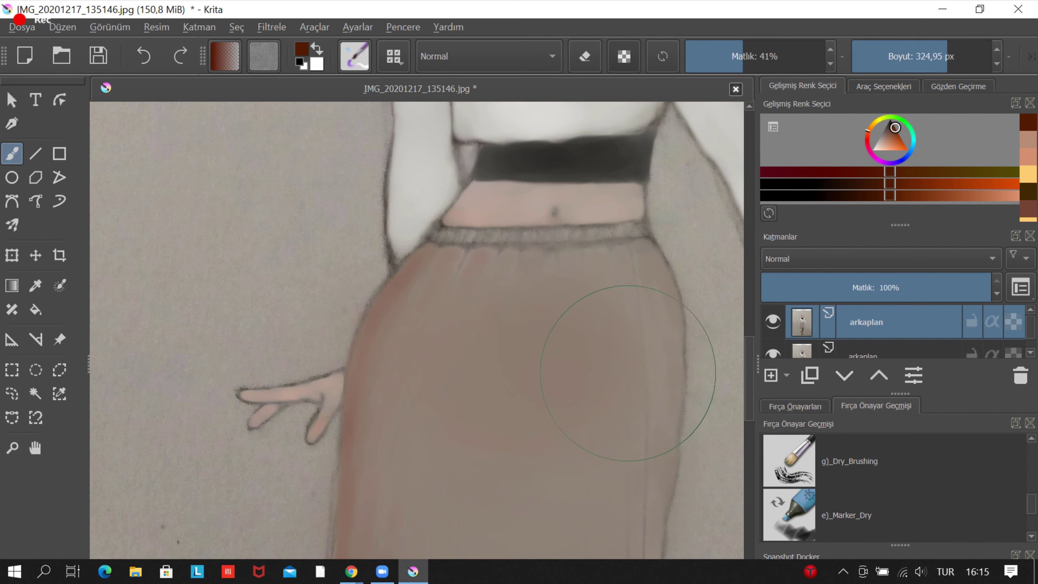
pyautogui.scroll(-4, 628, 373)
pyautogui.scroll(4, 579, 353)
pyautogui.scroll(-2, 515, 490)
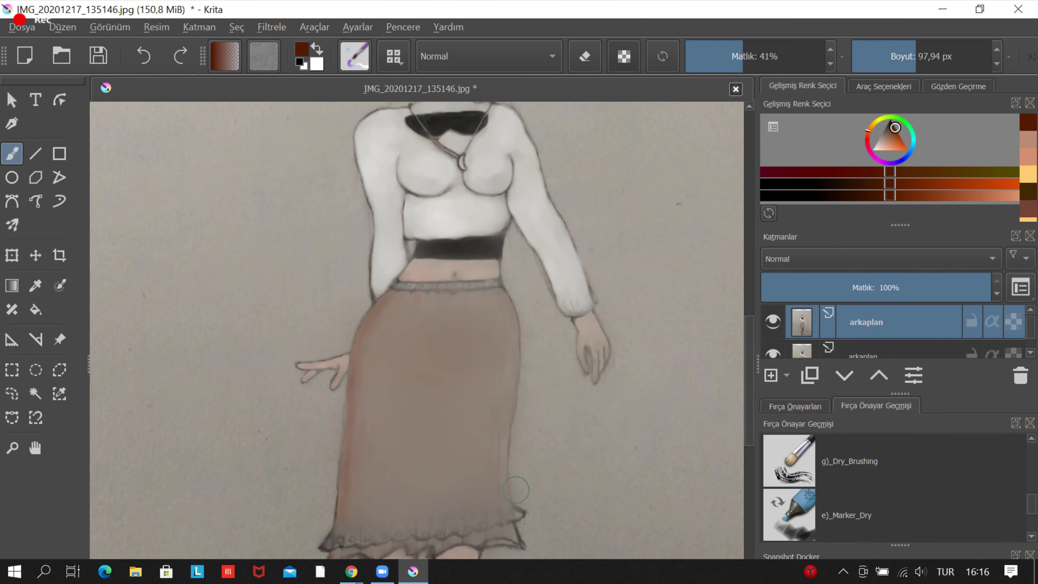
pyautogui.scroll(4, 516, 490)
# Enlarge the brush to about 103 px and deepen the skirt's shading.
pyautogui.moveTo(907, 48); pyautogui.dragTo(917, 48)
pyautogui.scroll(-5, 451, 213)
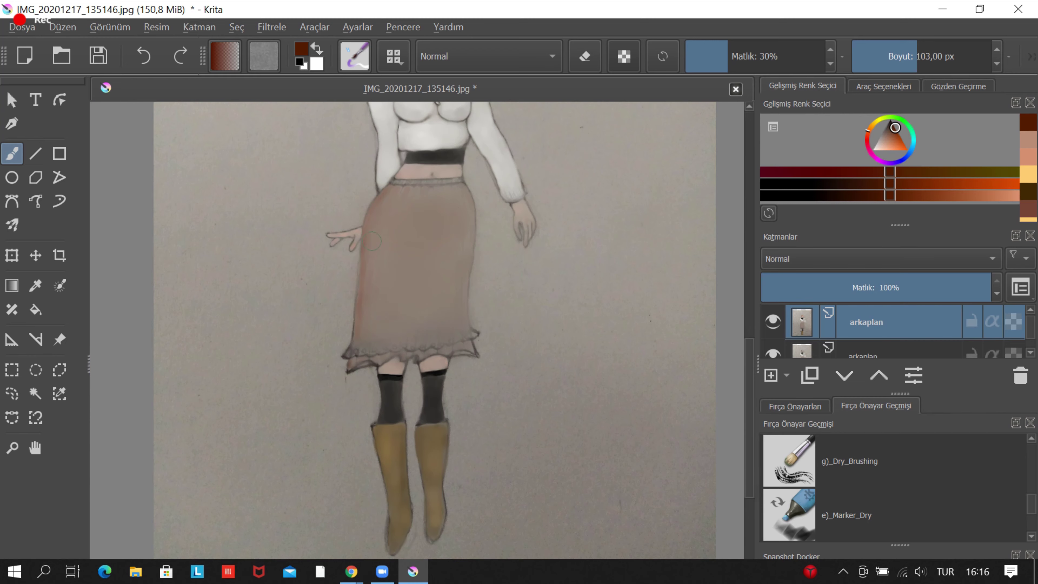
pyautogui.scroll(4, 450, 262)
pyautogui.scroll(-4, 503, 367)
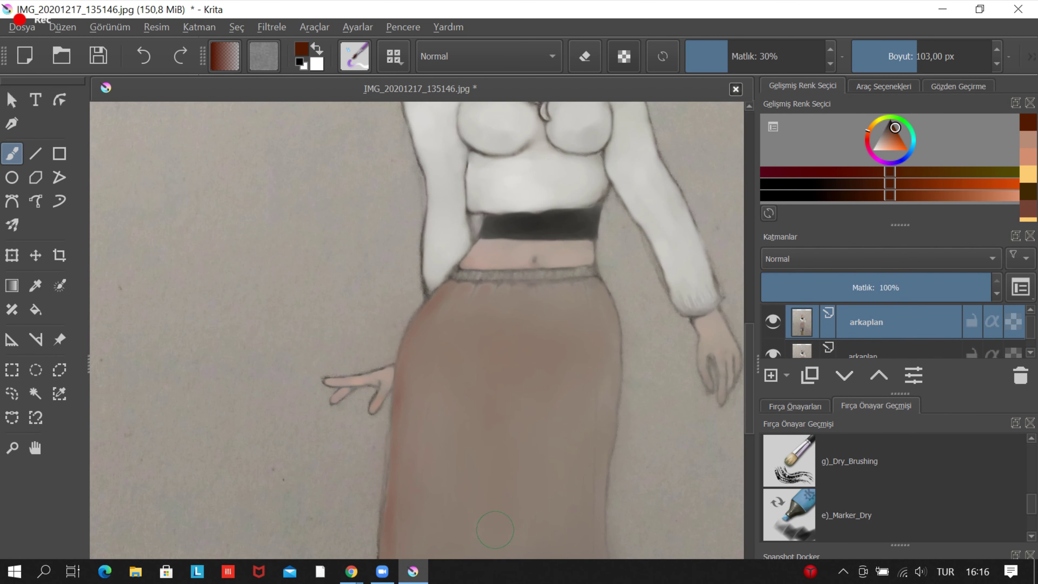
pyautogui.scroll(-3, 490, 327)
pyautogui.scroll(-2, 487, 305)
pyautogui.scroll(4, 488, 305)
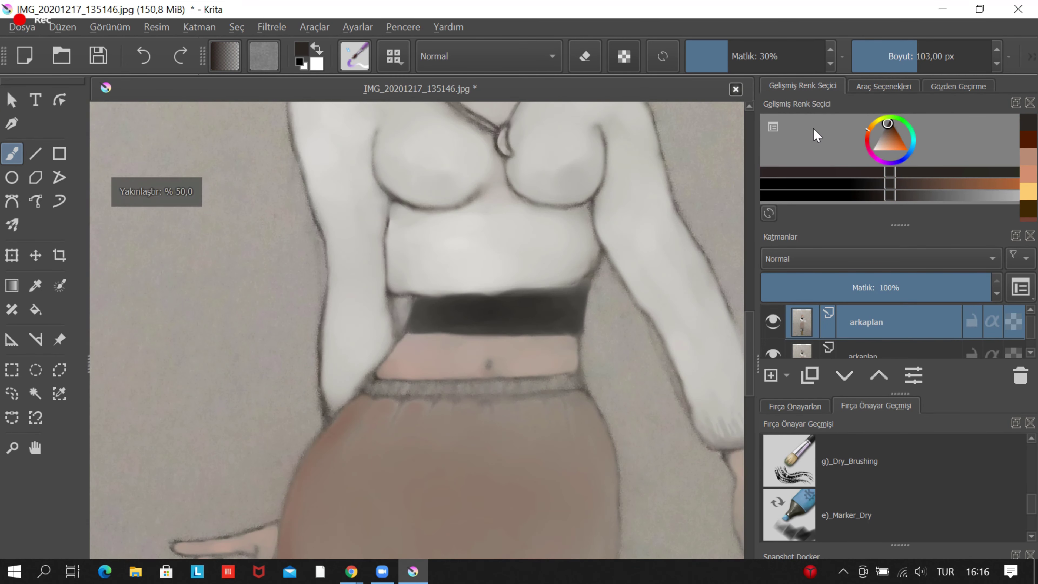
pyautogui.scroll(3, 389, 288)
pyautogui.scroll(2, 360, 275)
pyautogui.scroll(-2, 607, 285)
pyautogui.scroll(1, 382, 382)
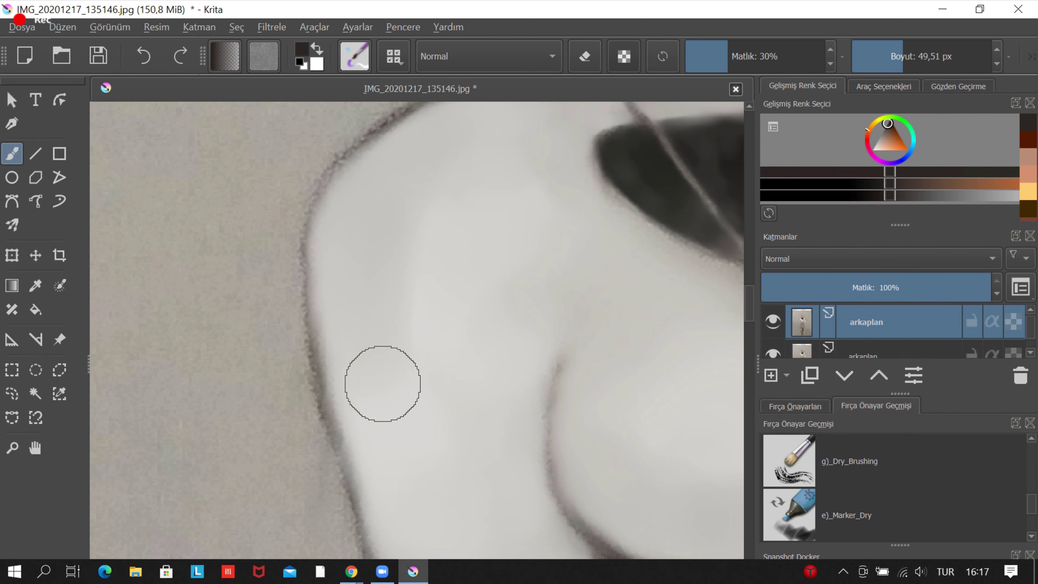
pyautogui.scroll(-3, 336, 225)
pyautogui.scroll(4, 452, 241)
pyautogui.scroll(-5, 424, 161)
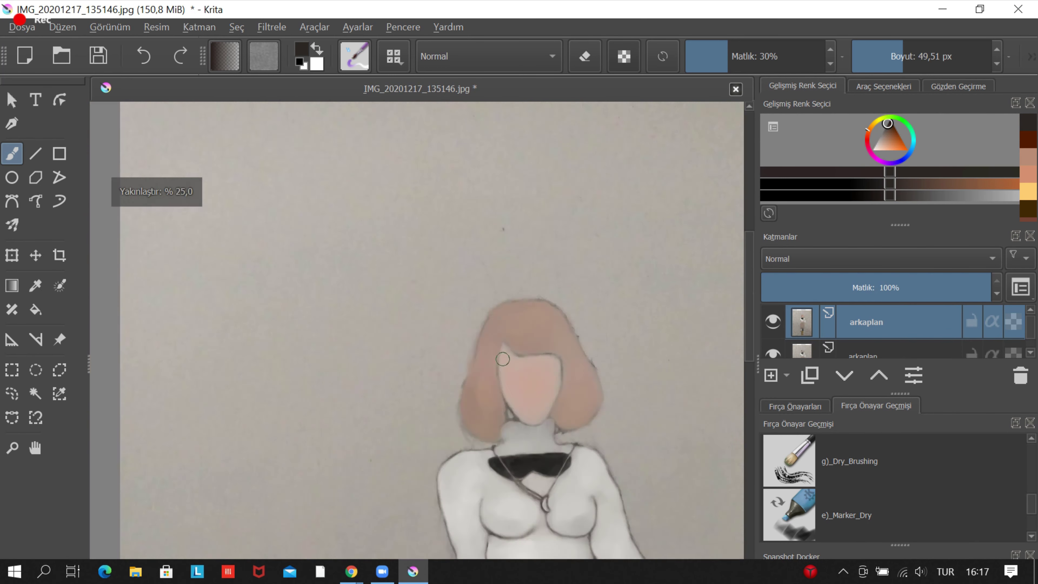
pyautogui.scroll(3, 545, 188)
pyautogui.scroll(-3, 498, 223)
pyautogui.scroll(3, 449, 368)
pyautogui.scroll(-4, 450, 368)
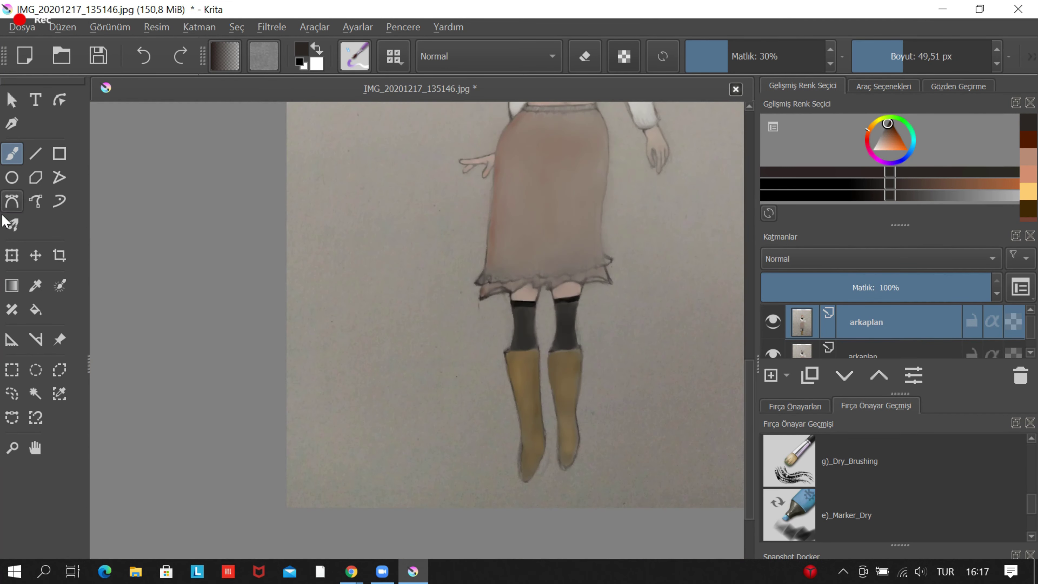
pyautogui.click(35, 448)
pyautogui.moveTo(392, 476); pyautogui.dragTo(397, 509)
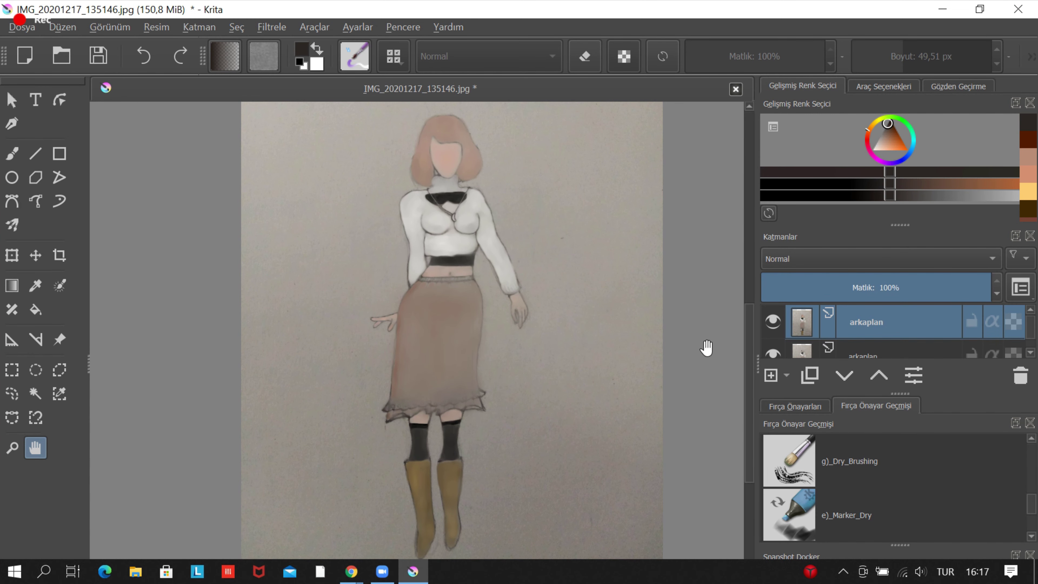
pyautogui.scroll(-1, 163, 204)
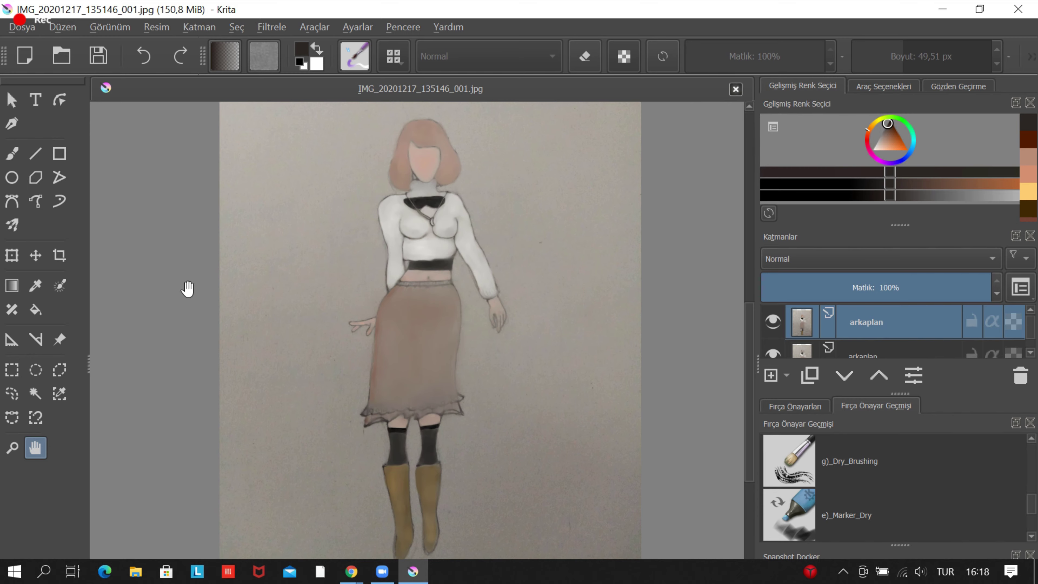